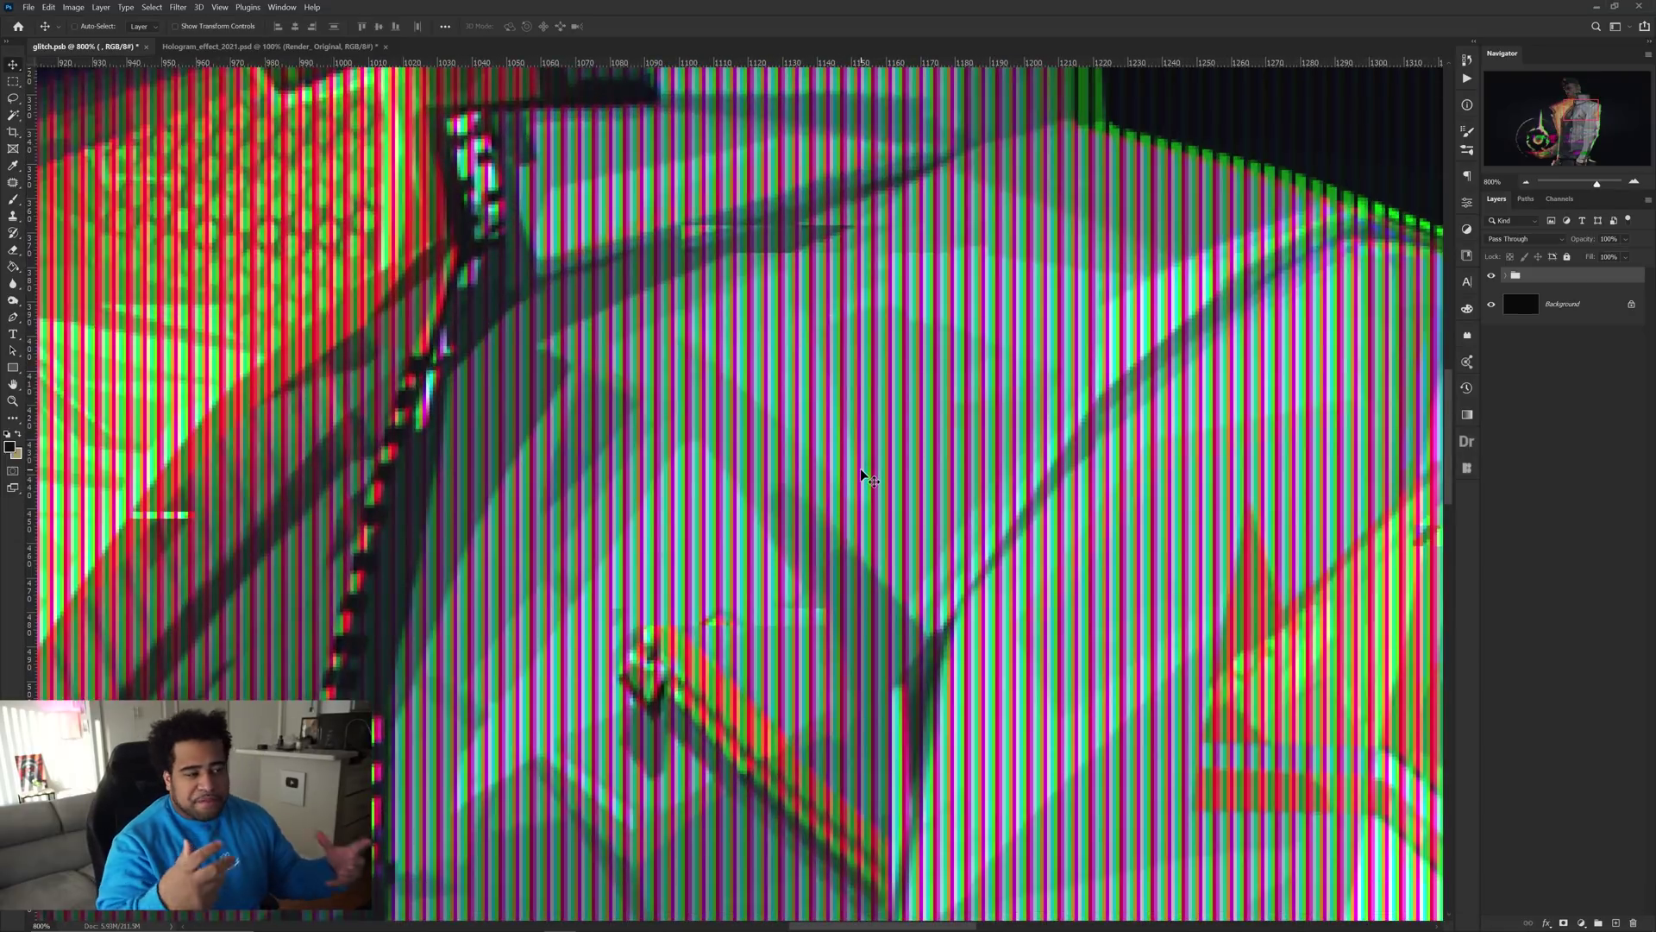
Switch to the Hologram_effect_2021.psd document, add a new layer above the render, and fill it with the dark foreground colour
{"action": "scroll", "coordinate": [861, 471], "scroll_direction": "down", "scroll_amount": 4}
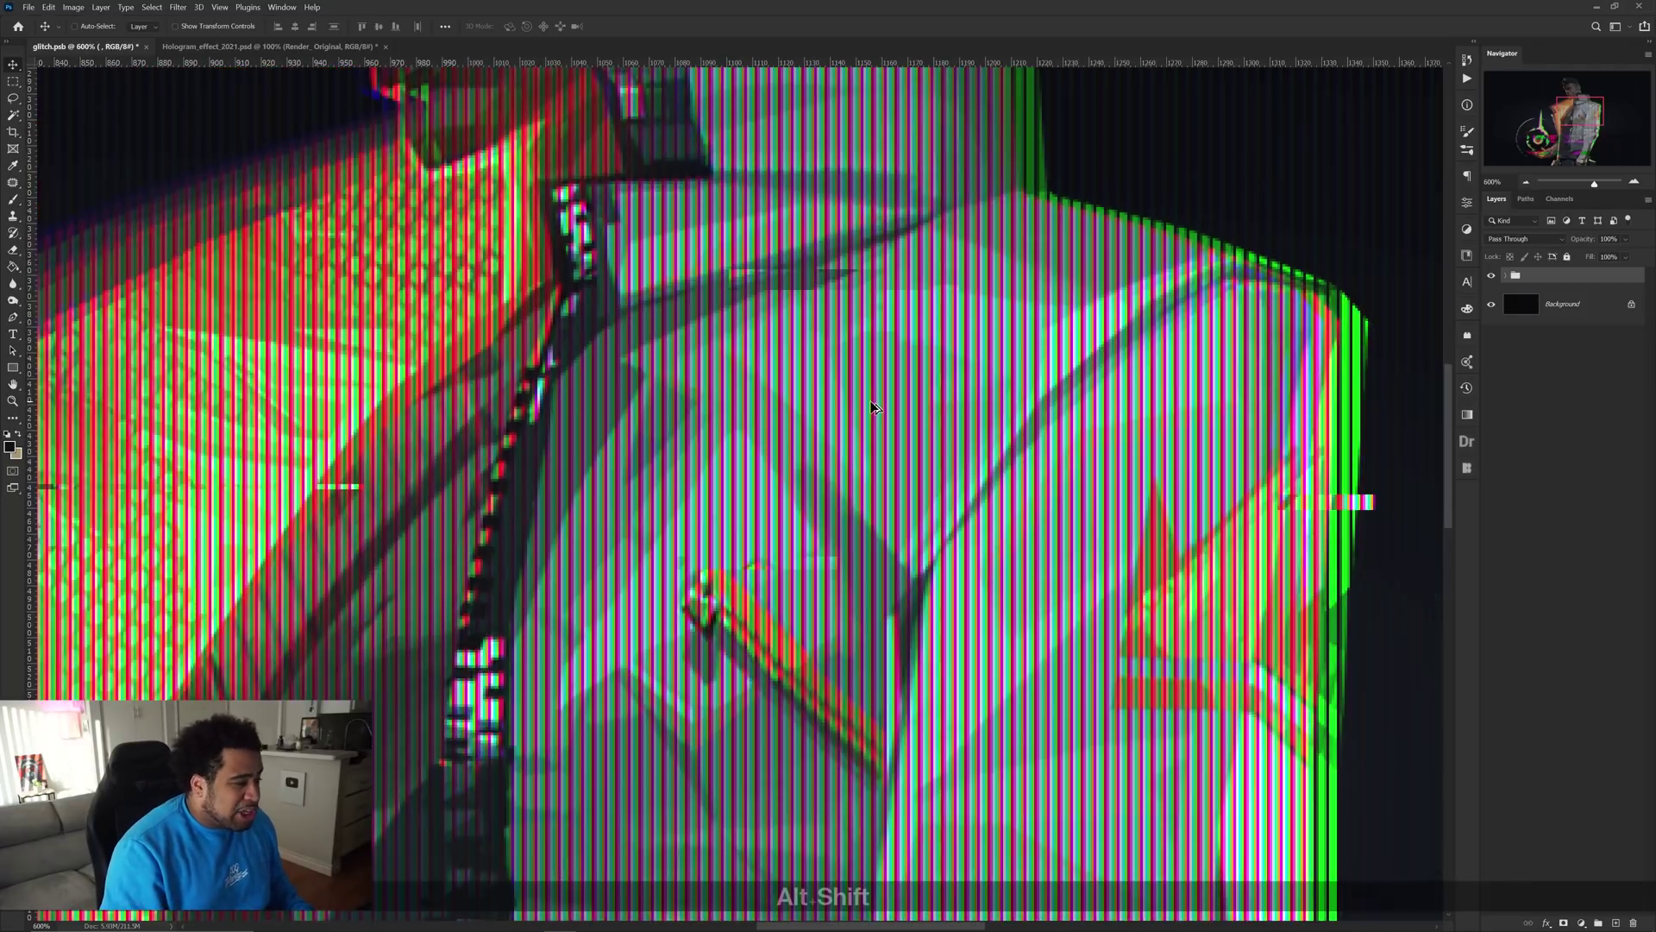
{"action": "scroll", "coordinate": [837, 390], "scroll_direction": "down", "scroll_amount": 1}
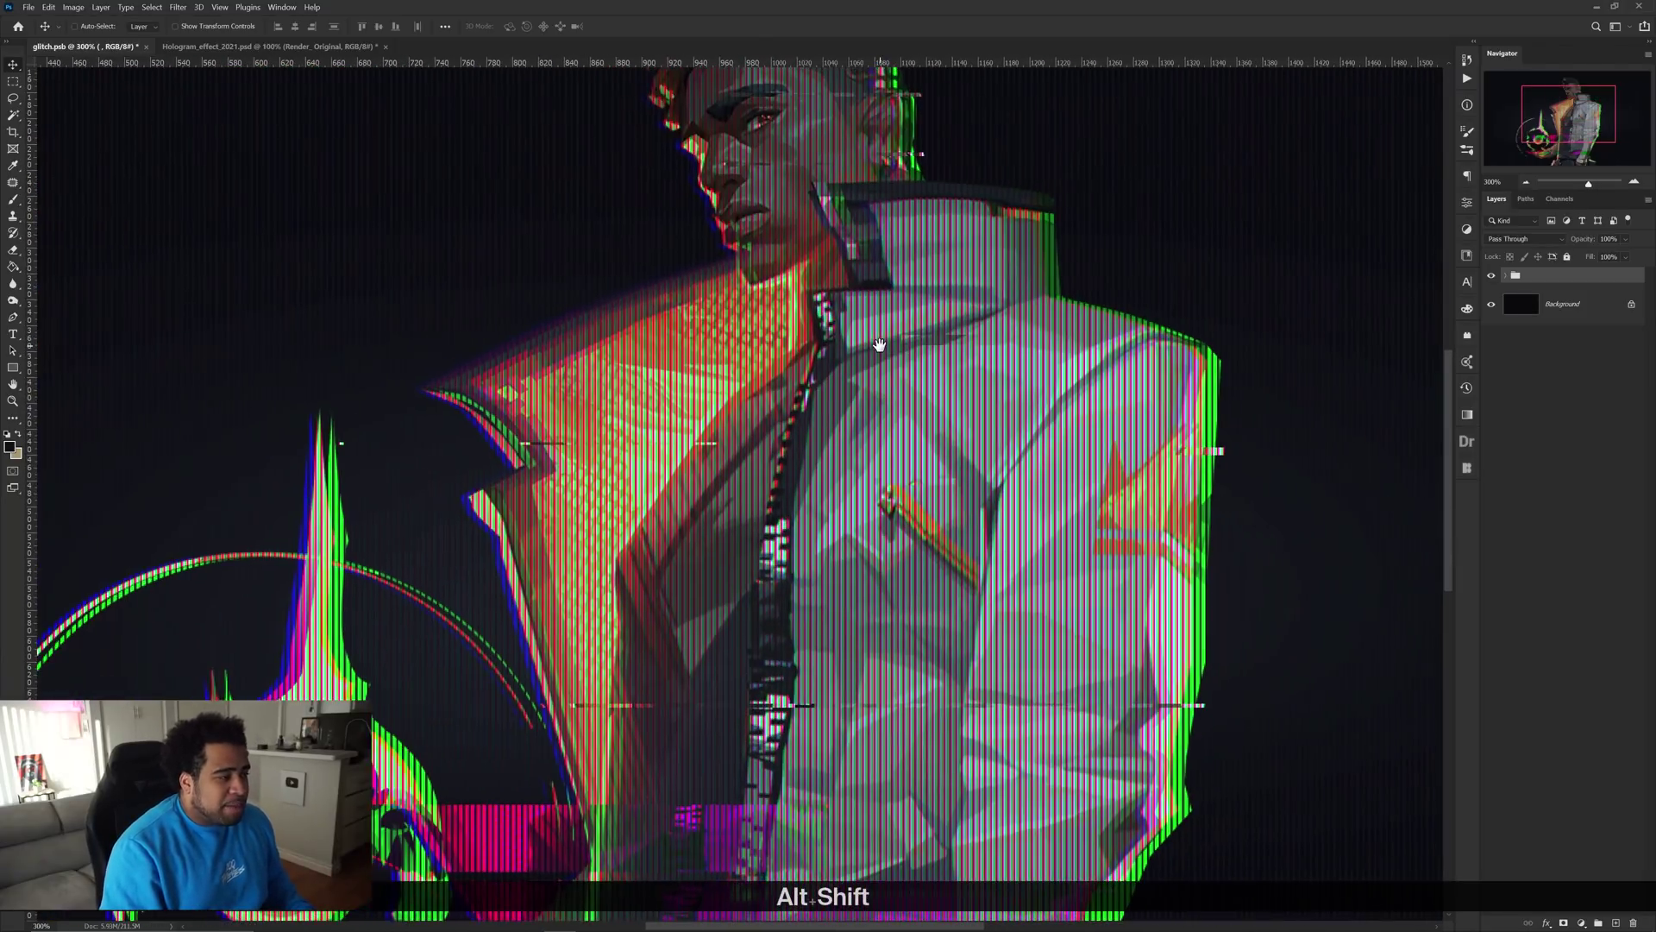
{"action": "left_click", "coordinate": [267, 46]}
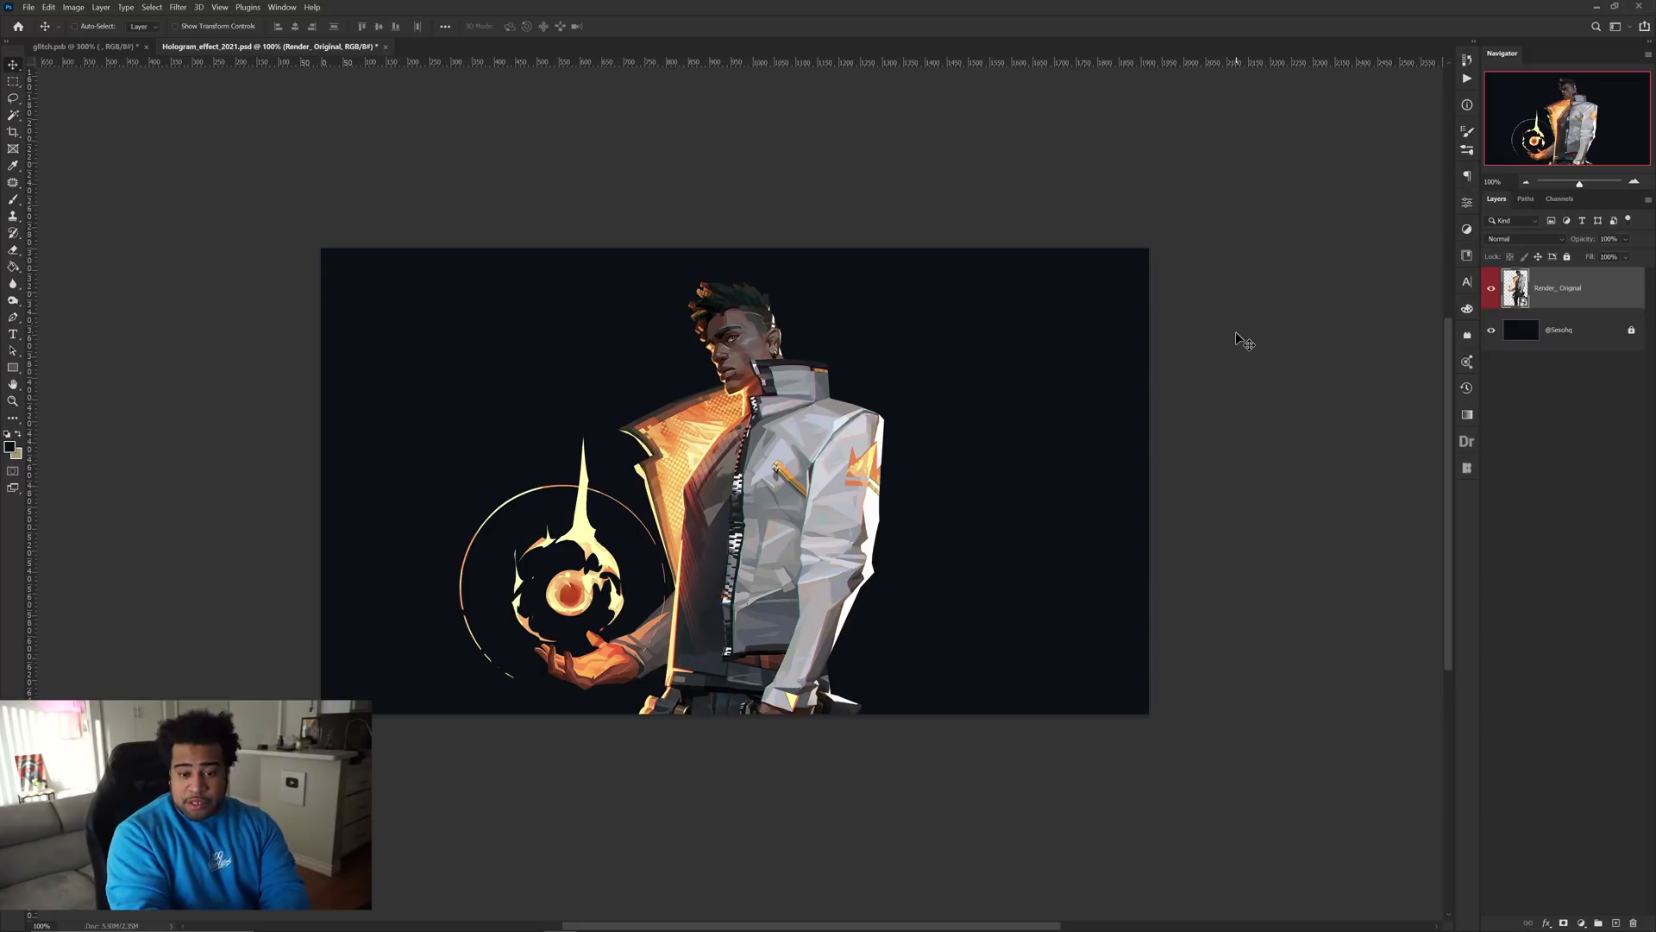
{"action": "key", "text": "ctrl+shift+n"}
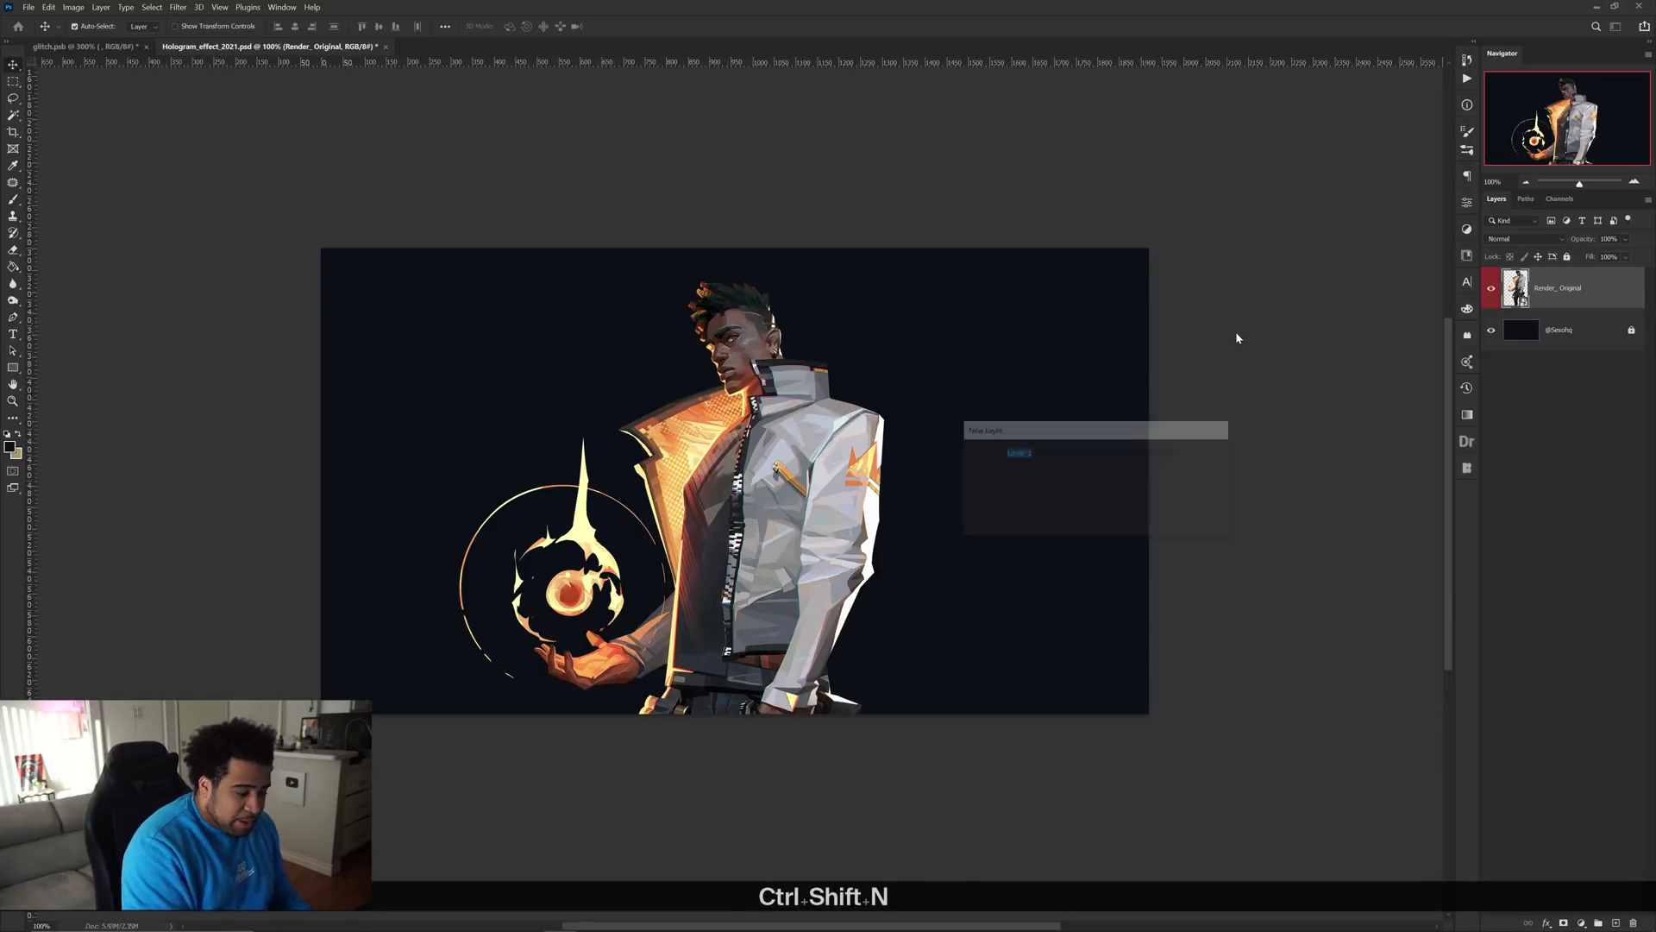
{"action": "key", "text": "Return"}
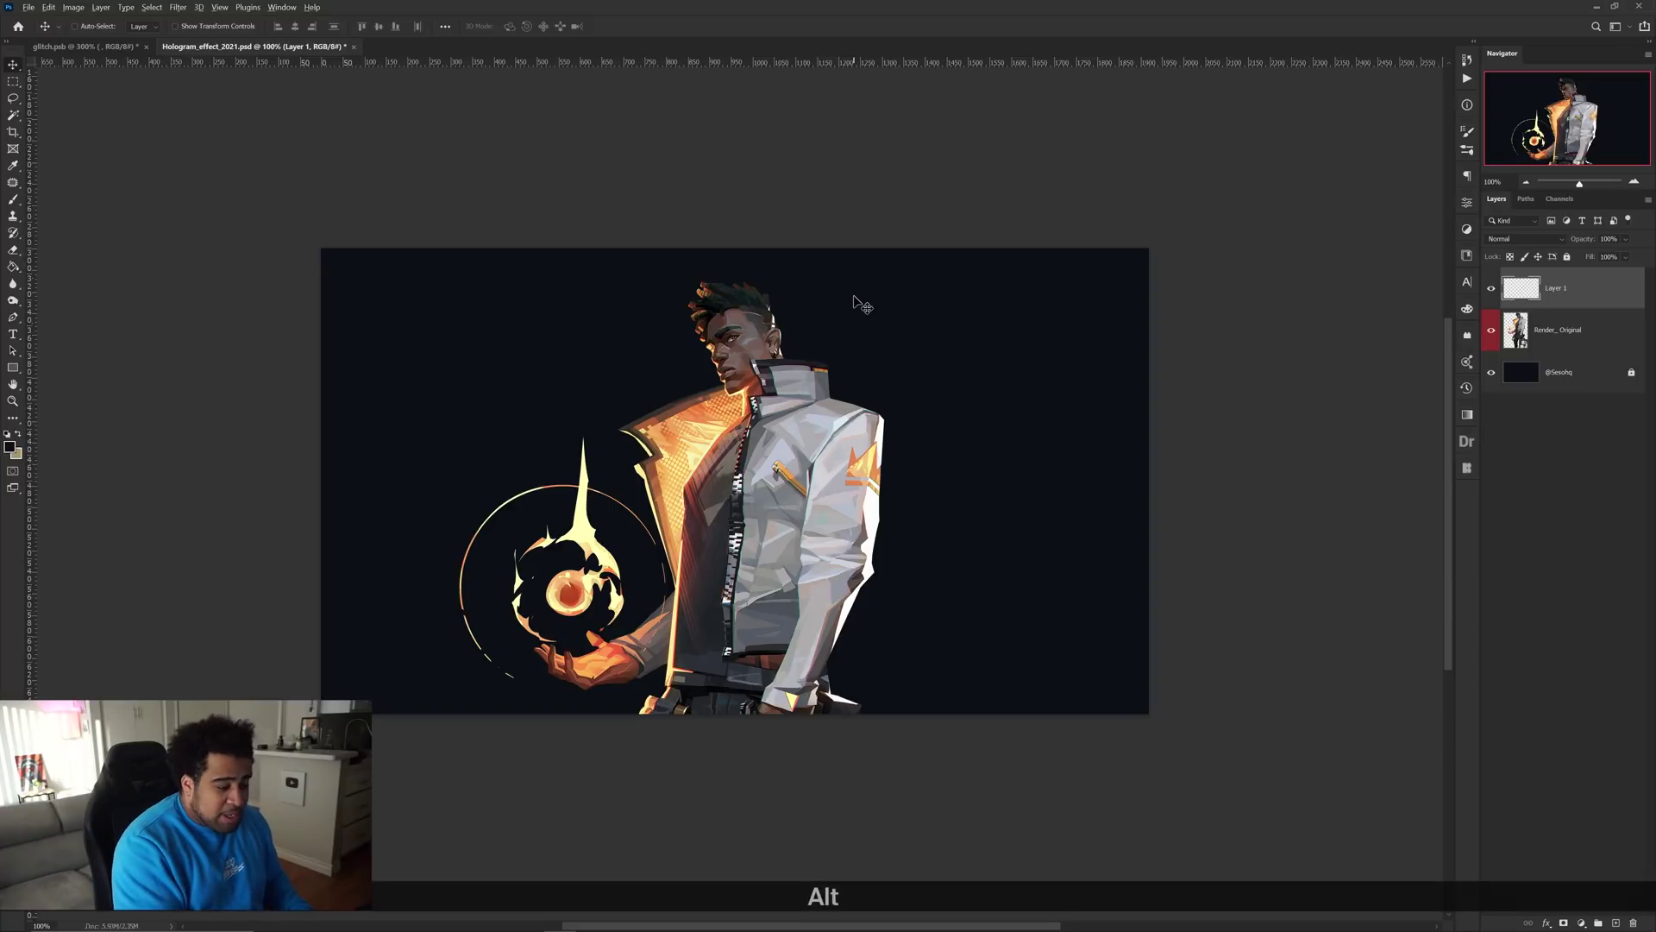
{"action": "key", "text": "alt+BackSpace"}
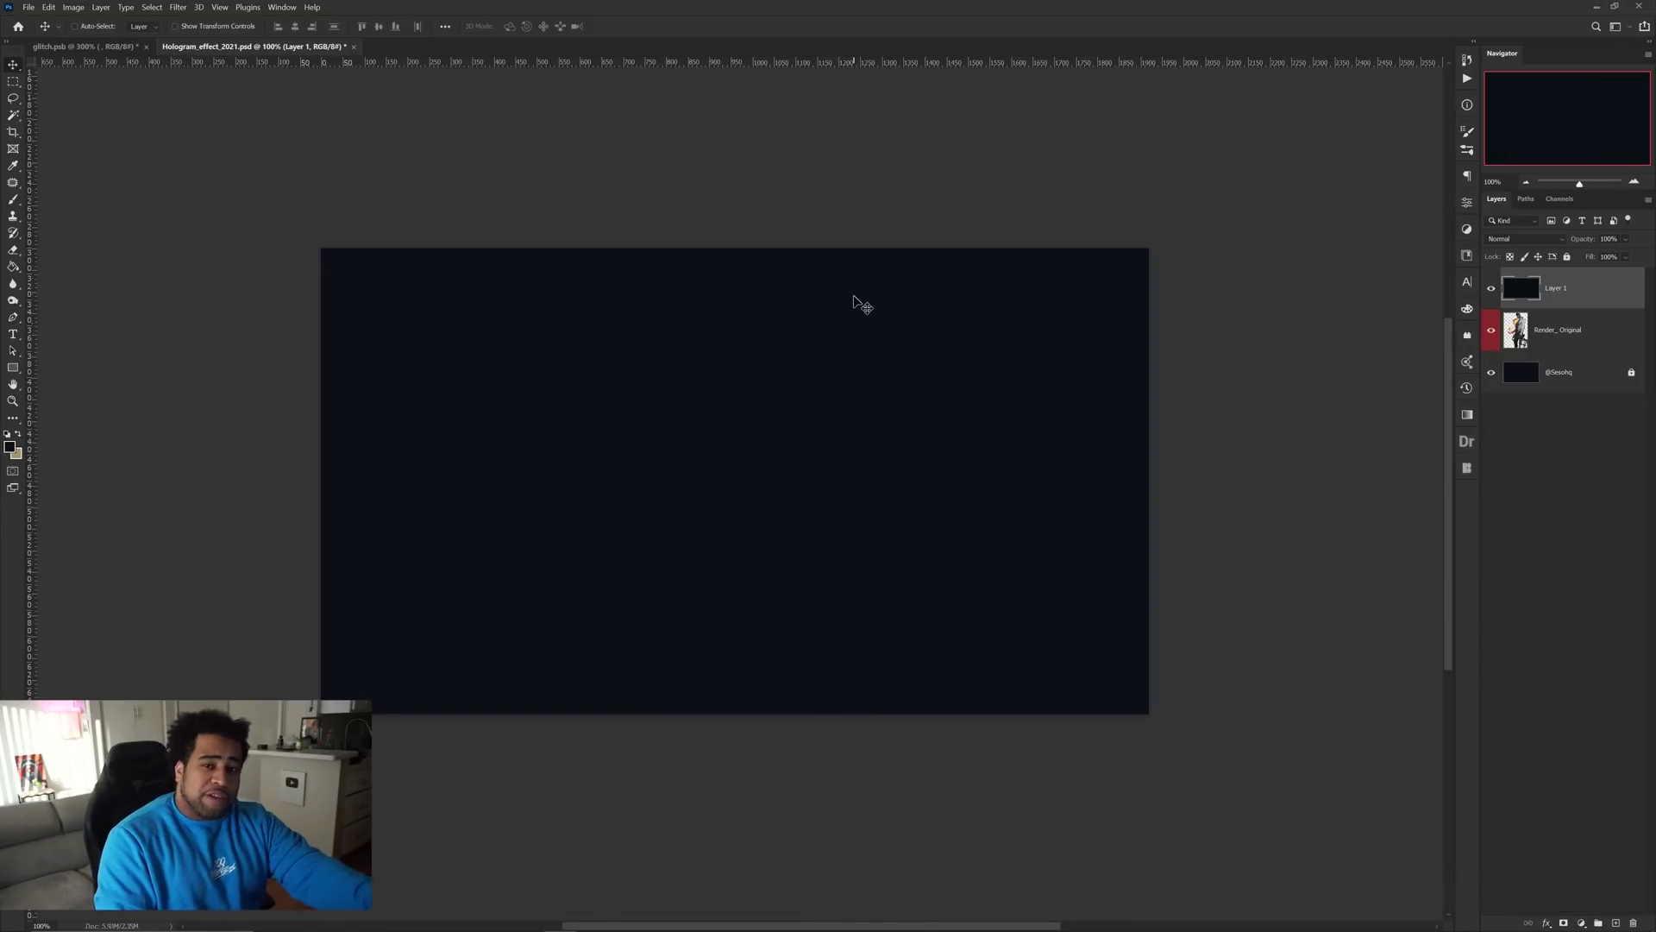
Set Layer 1's fill to 0% and apply a Pattern Overlay using the vertical-line pattern from the Sesohq_Pattern_Pack folder
{"action": "left_click", "coordinate": [1624, 258]}
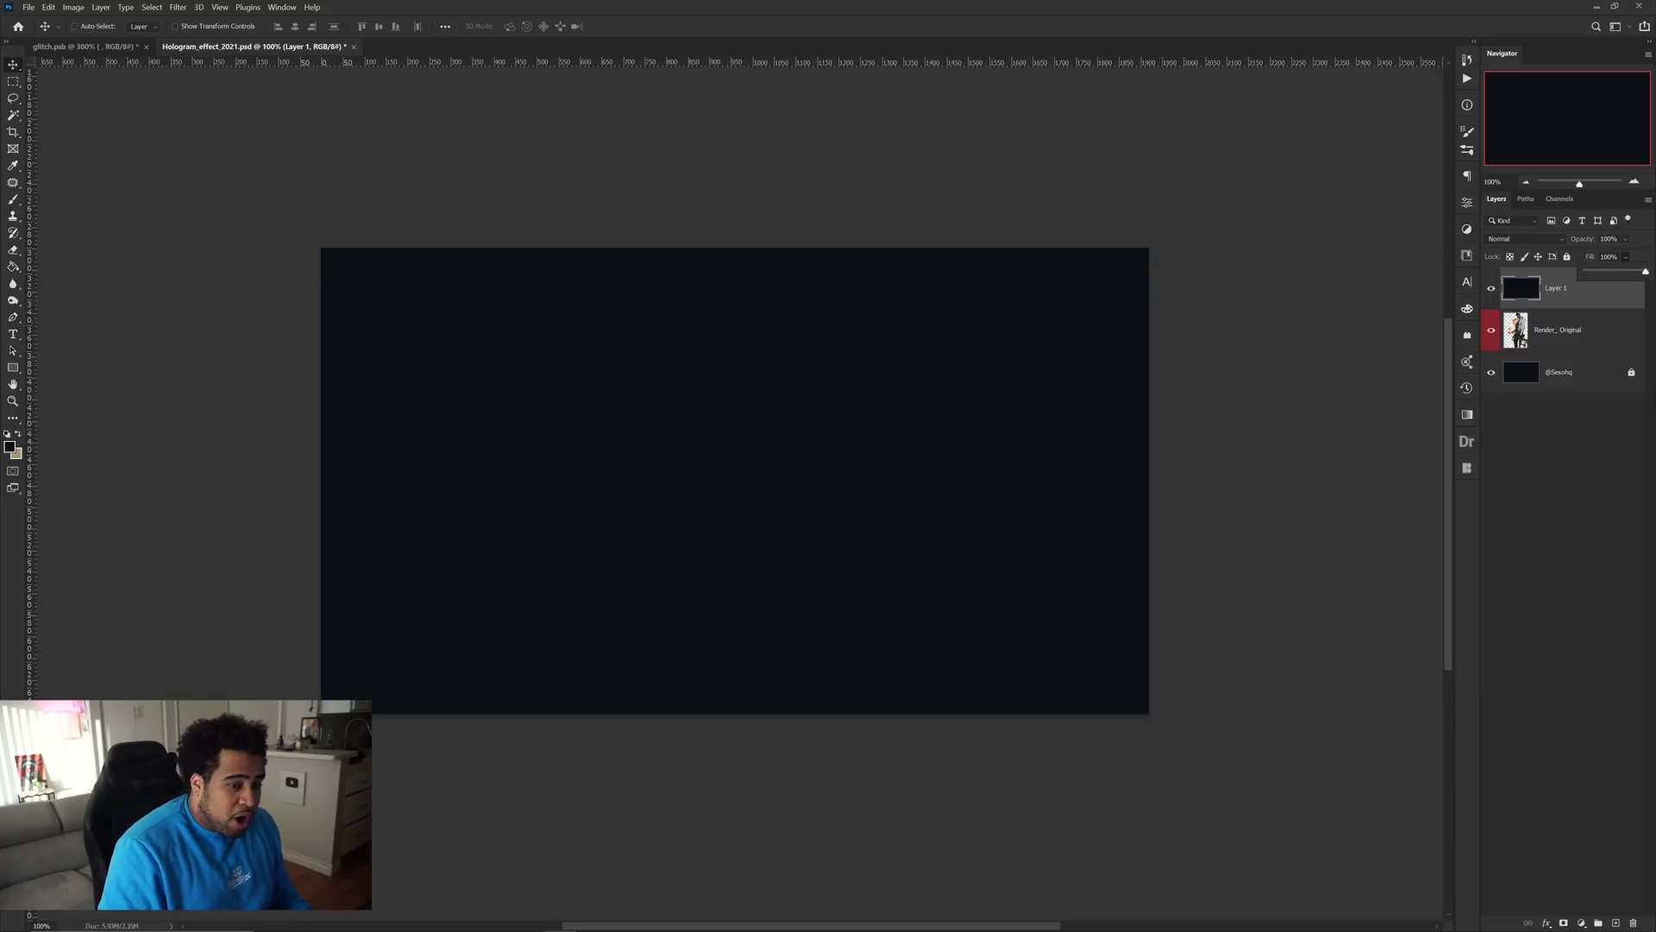
{"action": "left_click", "coordinate": [1554, 283]}
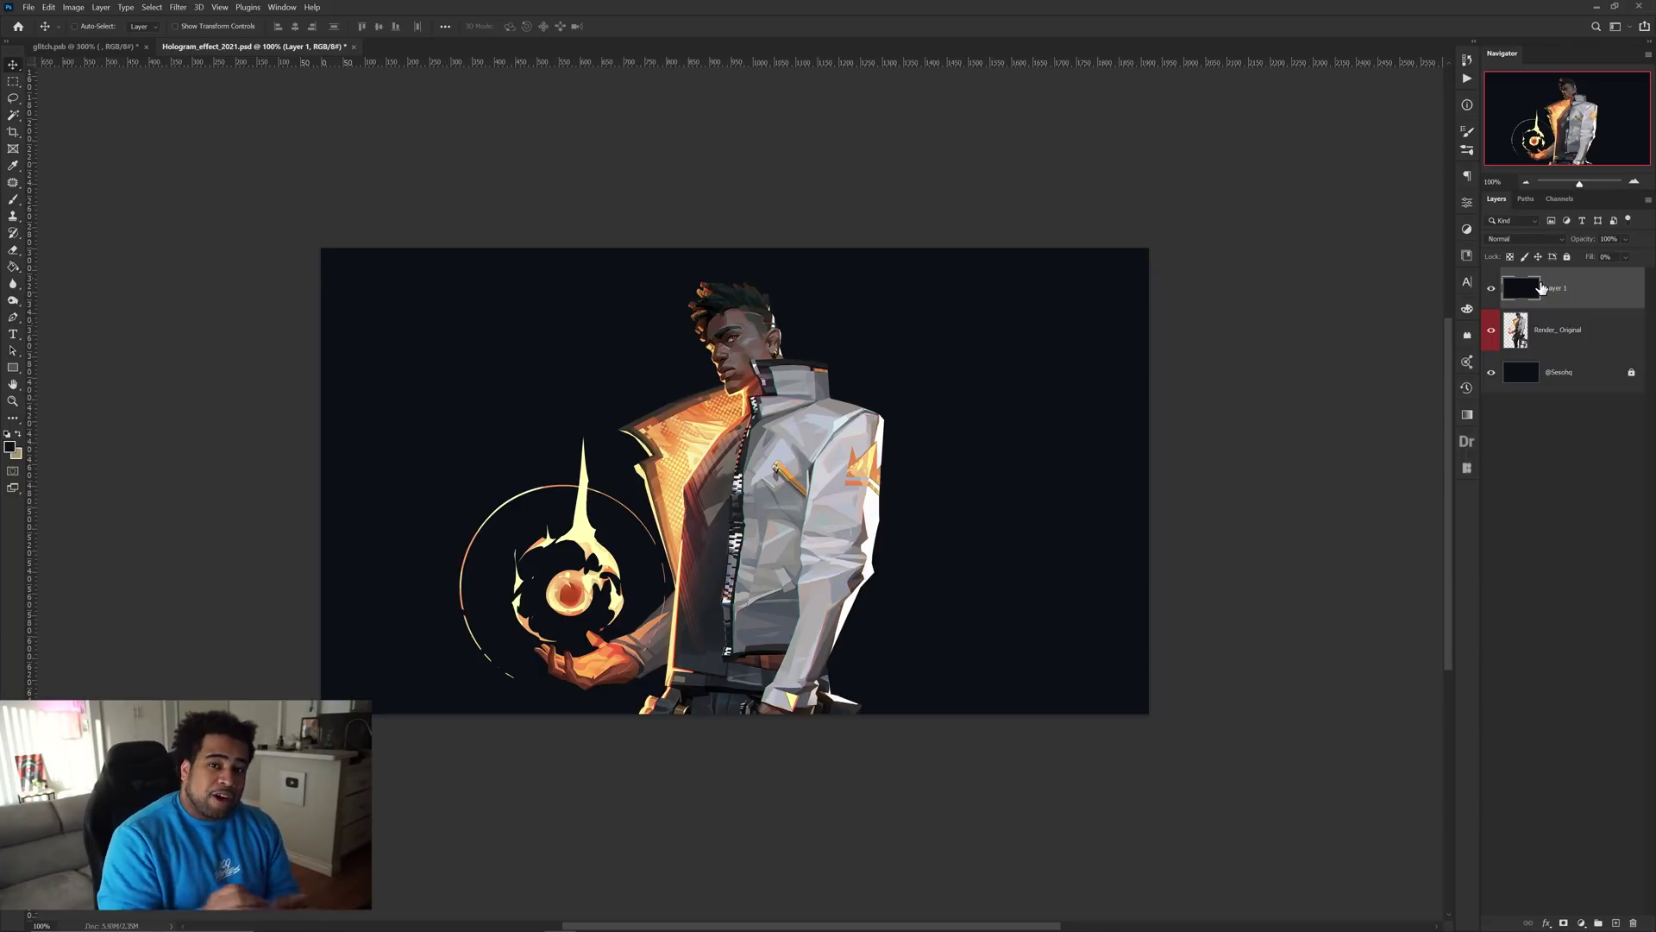
{"action": "double_click", "coordinate": [1602, 298]}
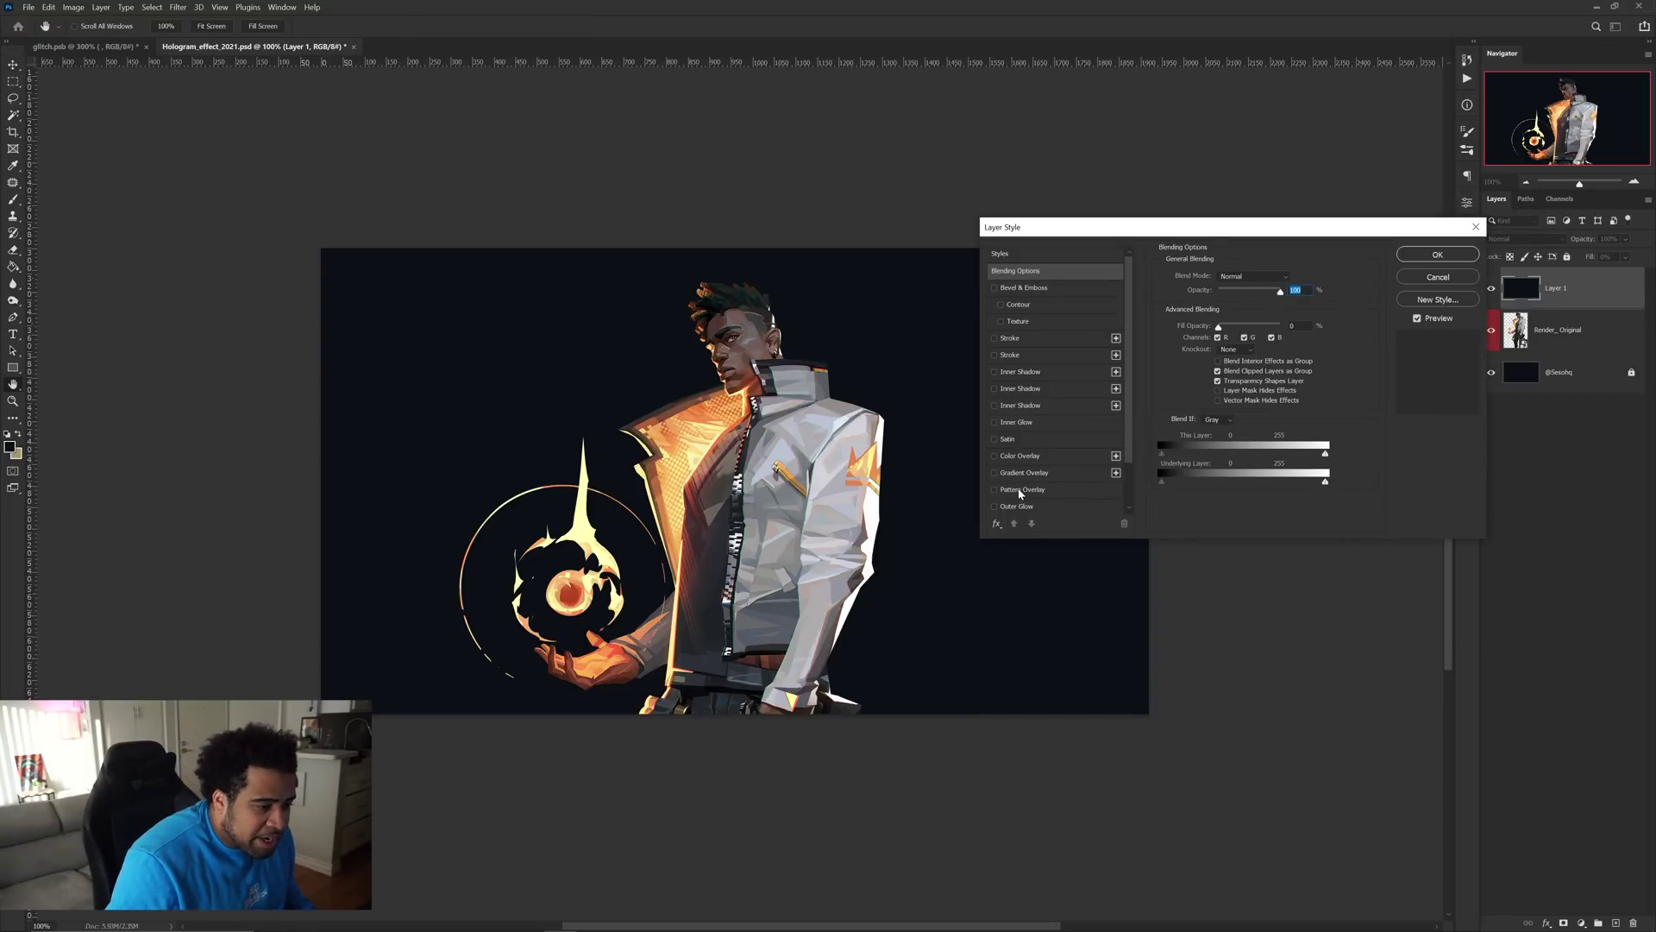
{"action": "left_click", "coordinate": [1020, 490]}
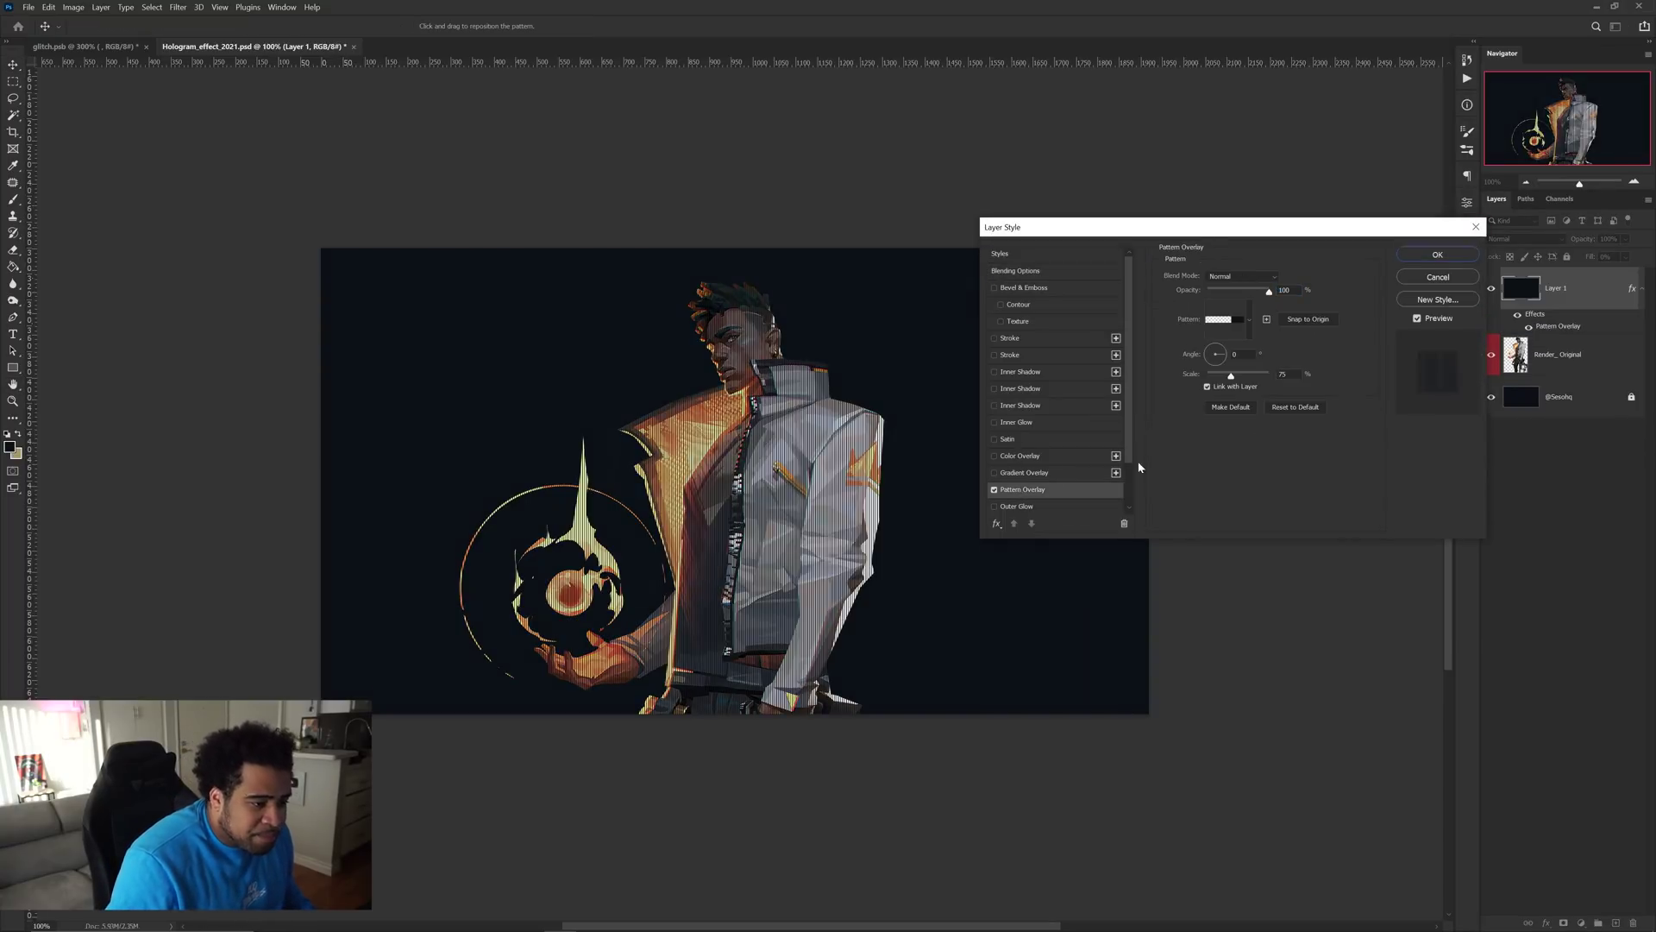
{"action": "left_click", "coordinate": [1253, 320]}
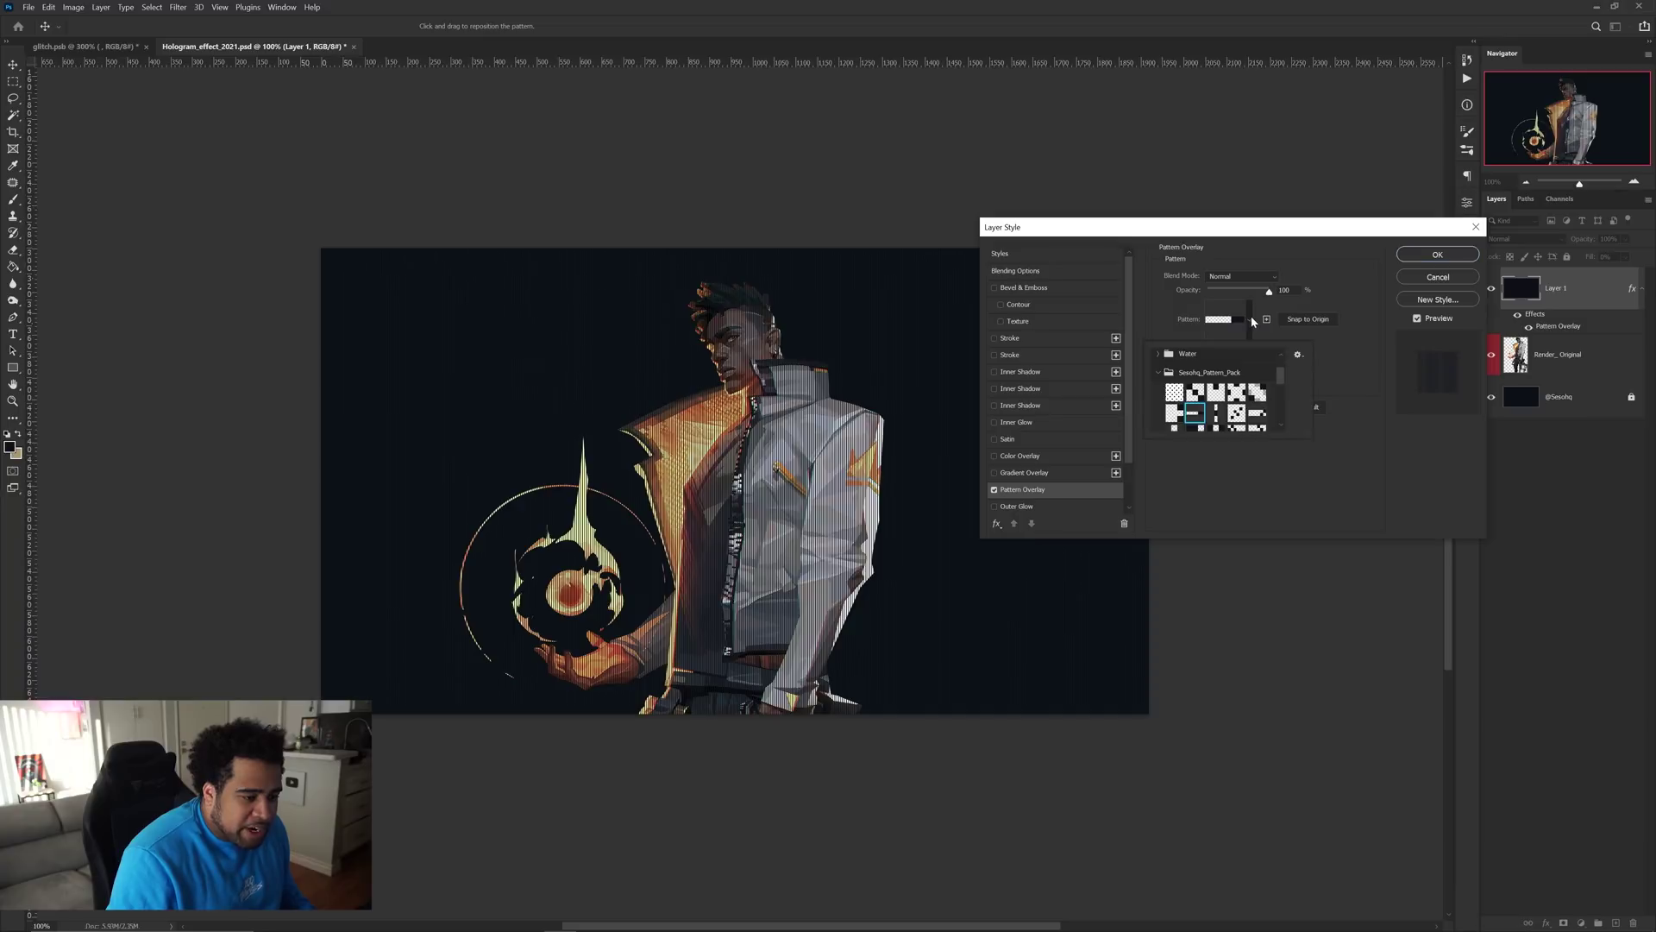
{"action": "left_click", "coordinate": [1297, 355]}
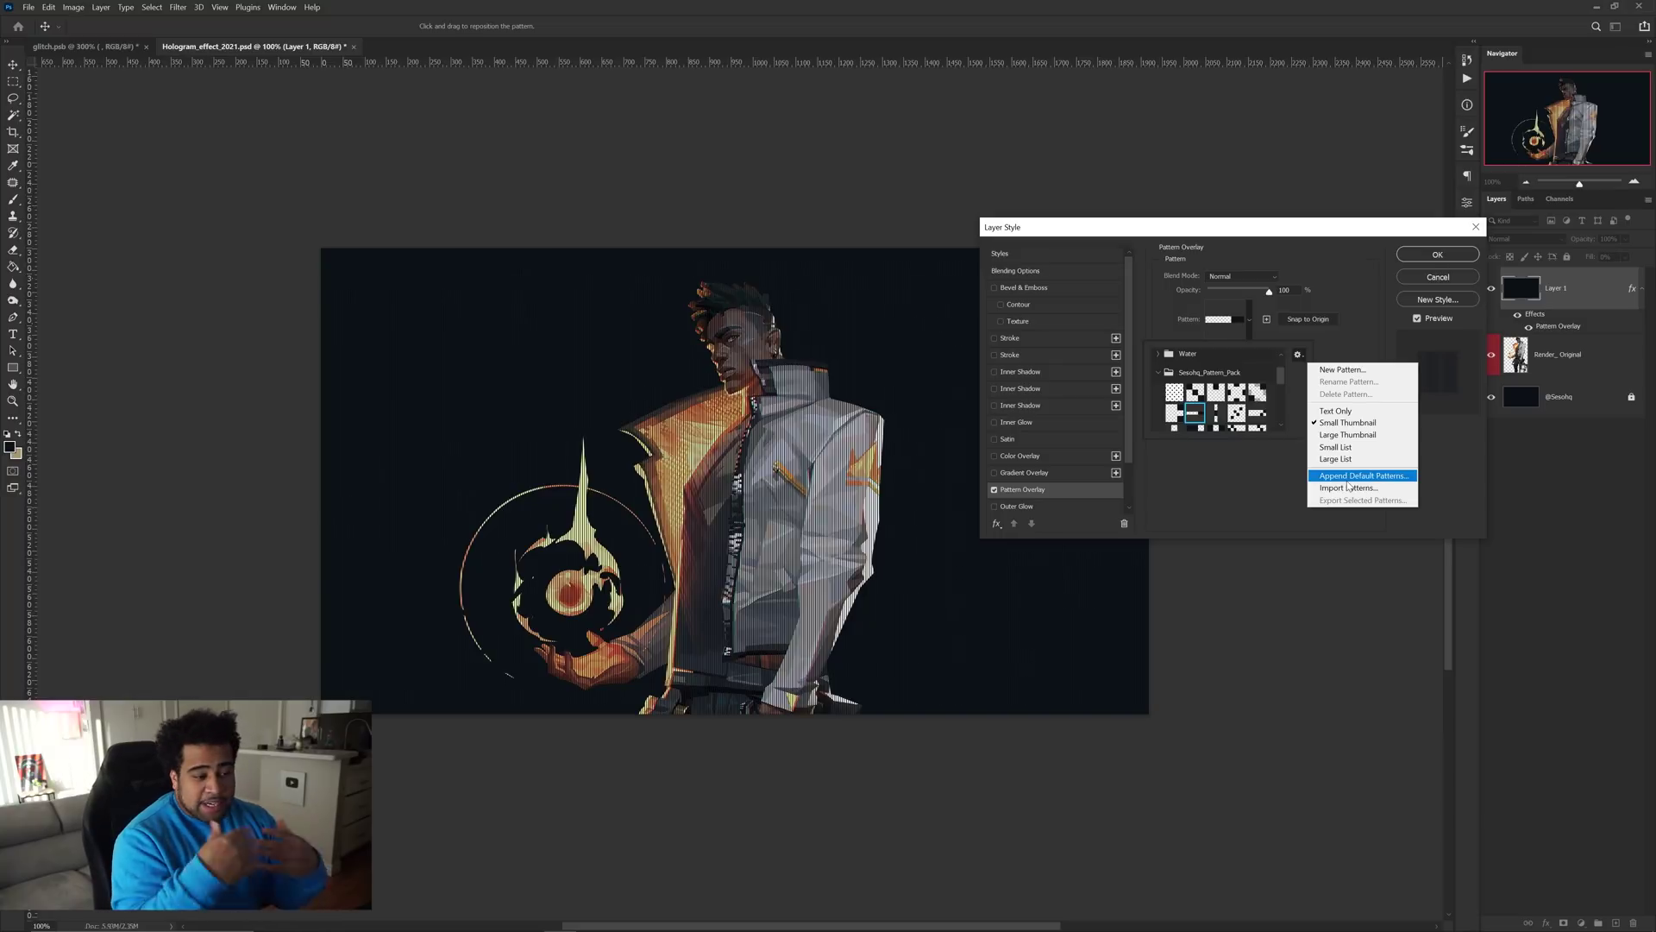
{"action": "left_click", "coordinate": [1193, 420]}
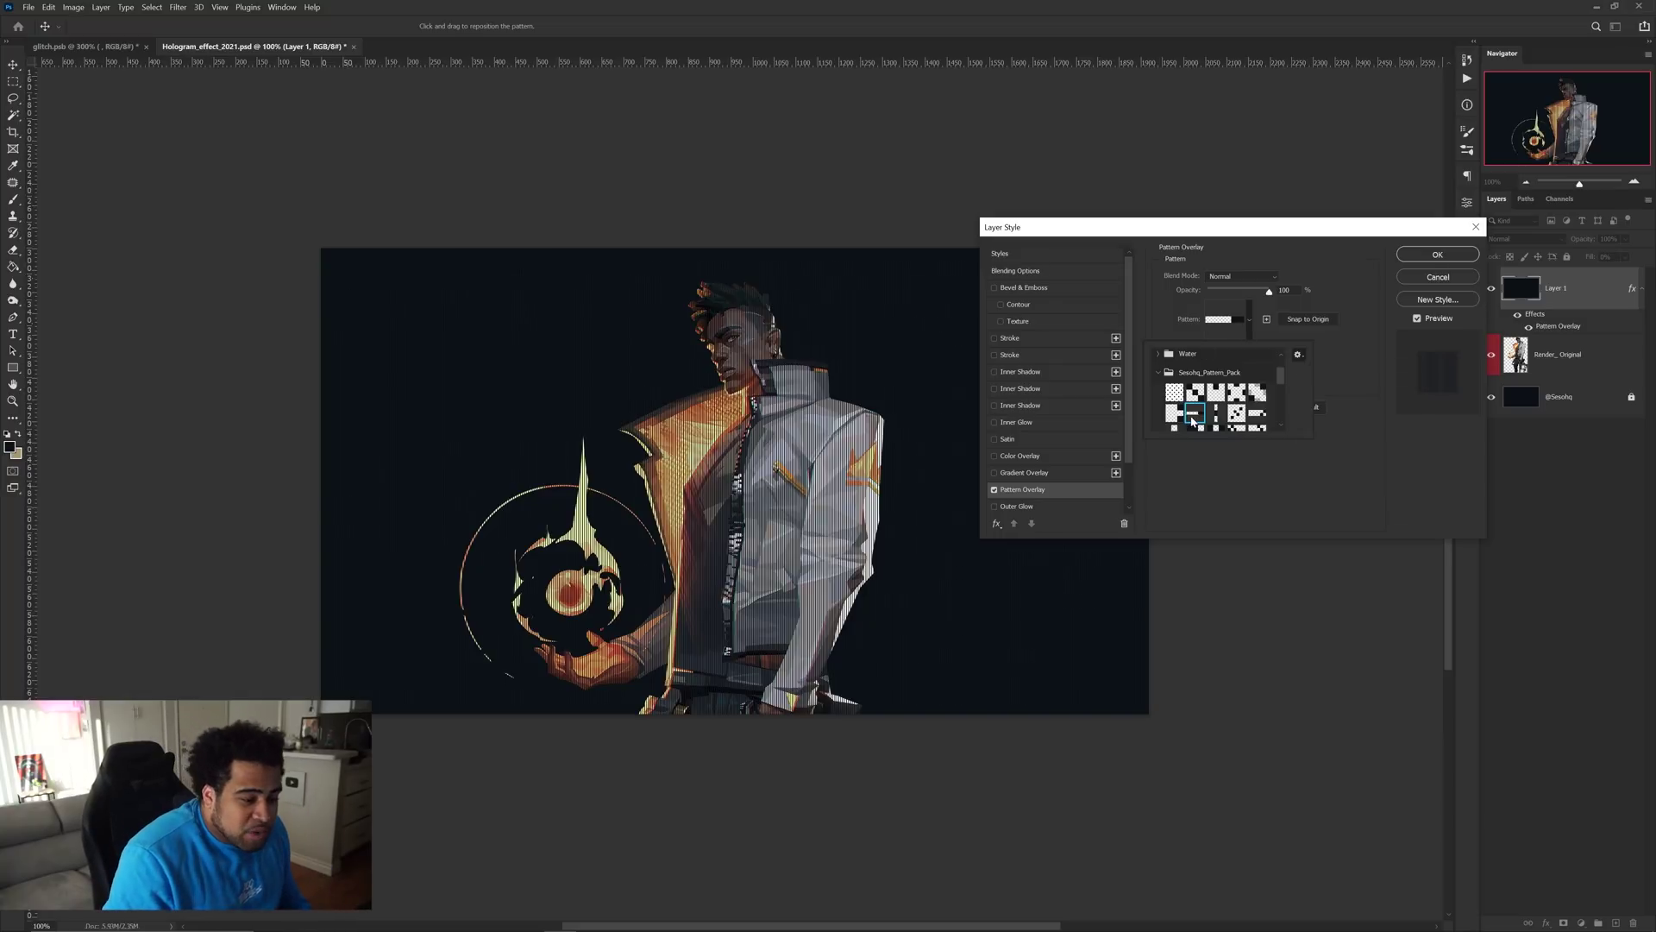
{"action": "left_click", "coordinate": [1421, 254]}
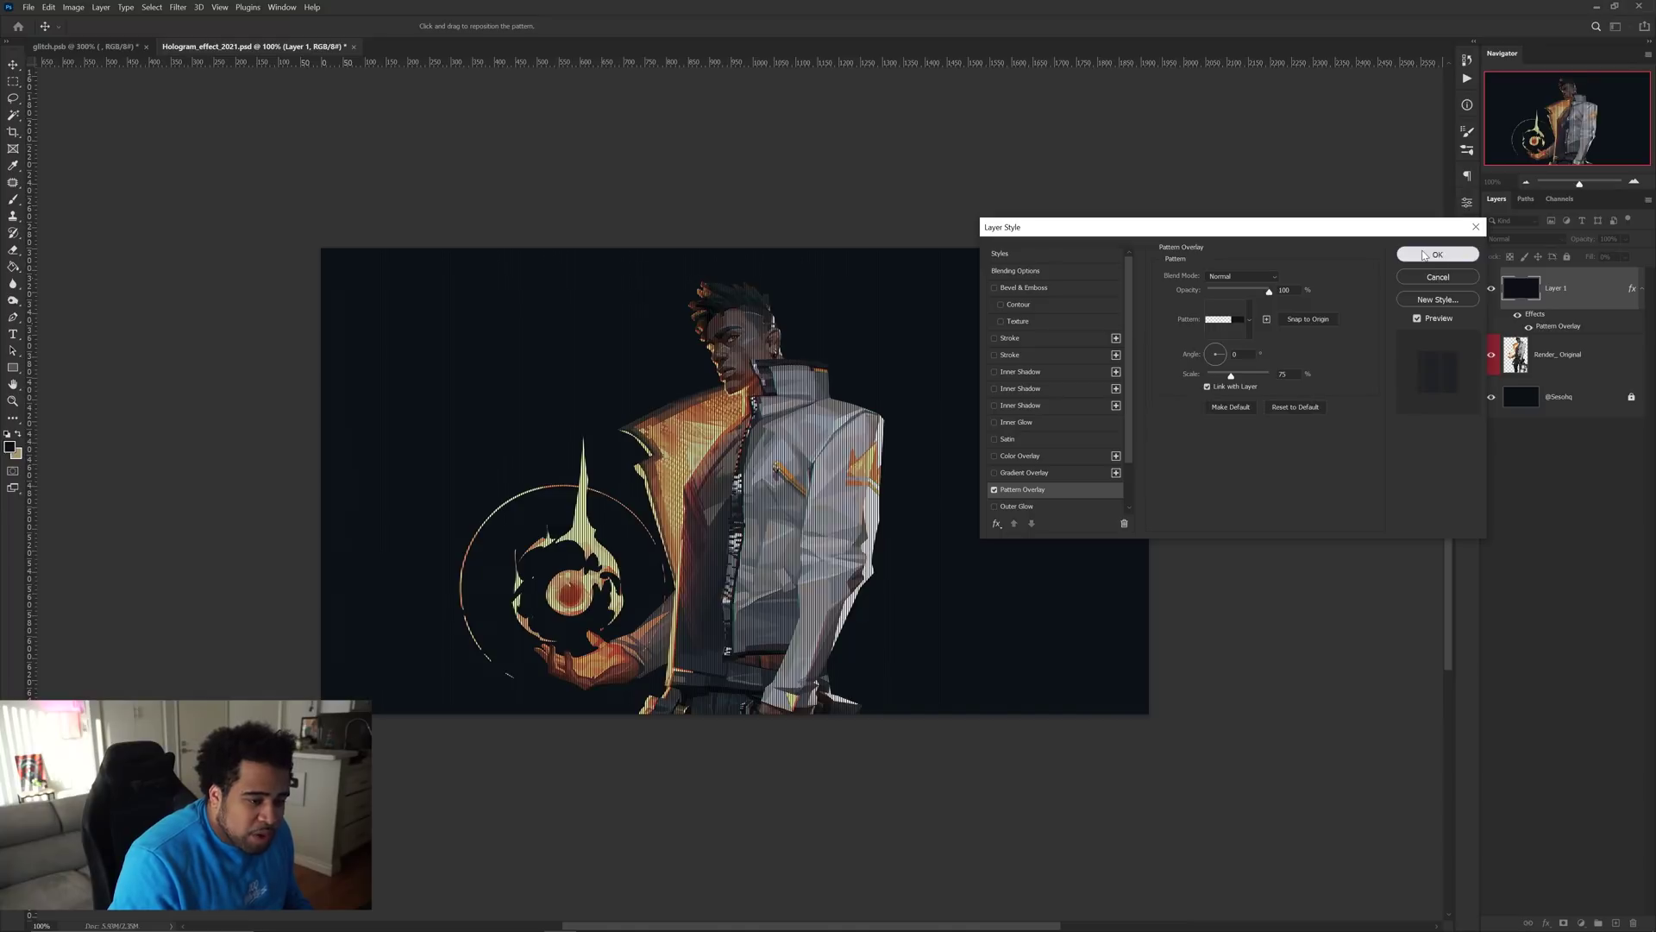
{"action": "left_click", "coordinate": [1421, 254]}
Try a smaller scale for Layer 1's Pattern Overlay, and restore the scale to 75%
{"action": "scroll", "coordinate": [740, 429], "scroll_direction": "up", "scroll_amount": 4}
{"action": "left_click_drag", "start_coordinate": [833, 444], "coordinate": [818, 309]}
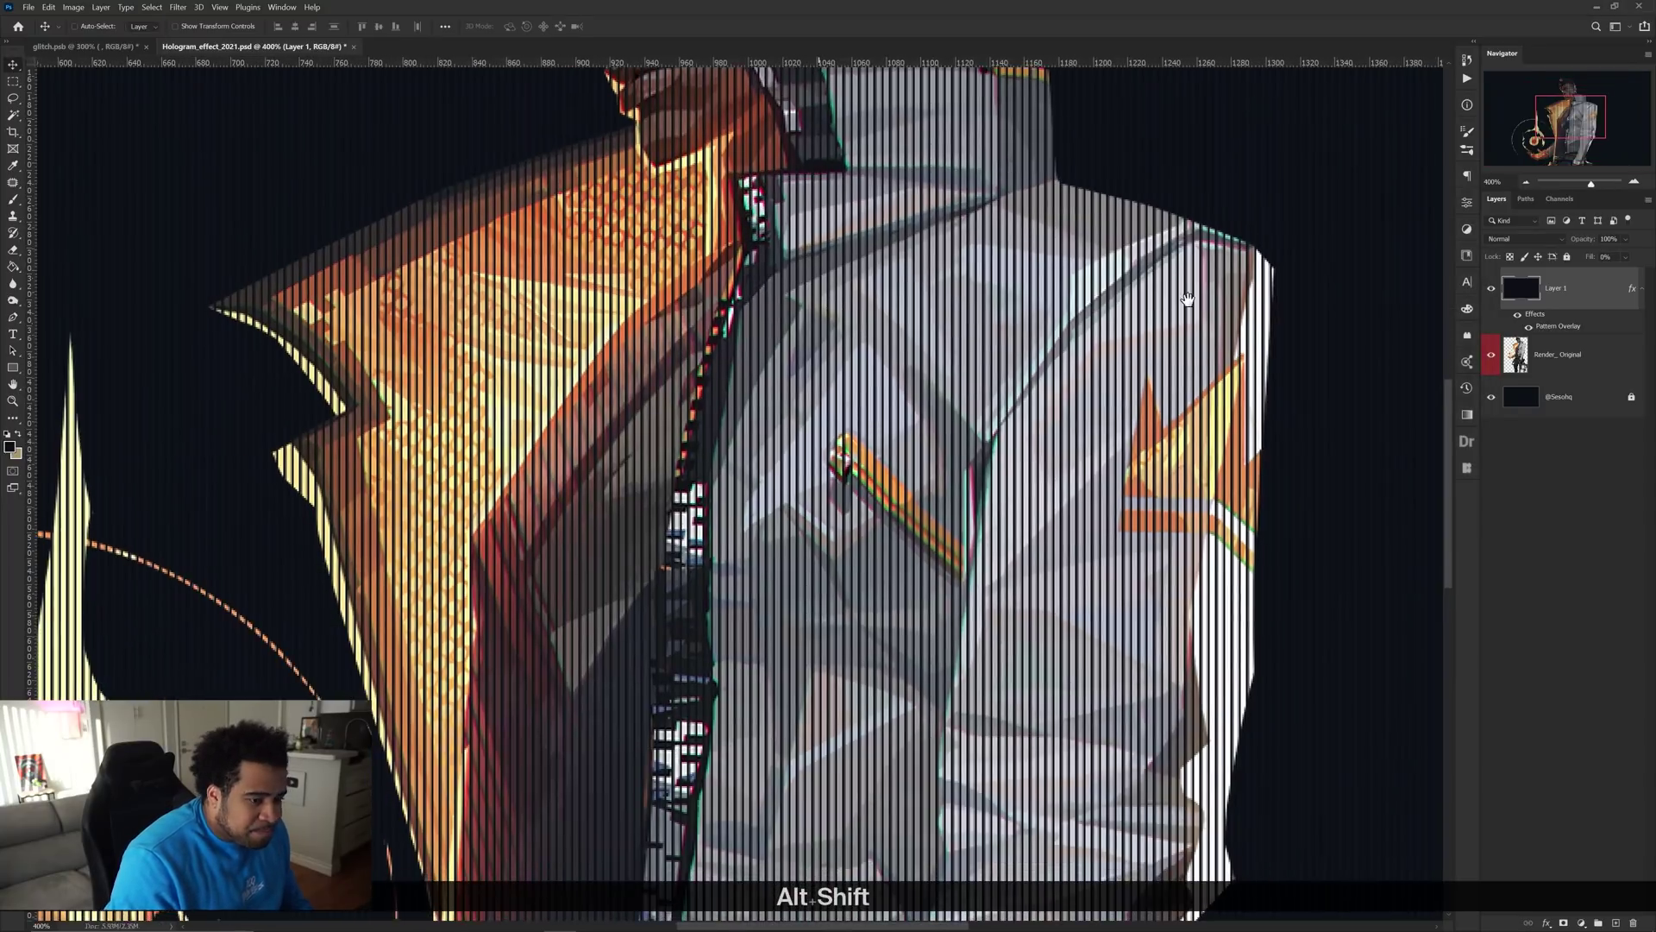
{"action": "double_click", "coordinate": [1556, 328]}
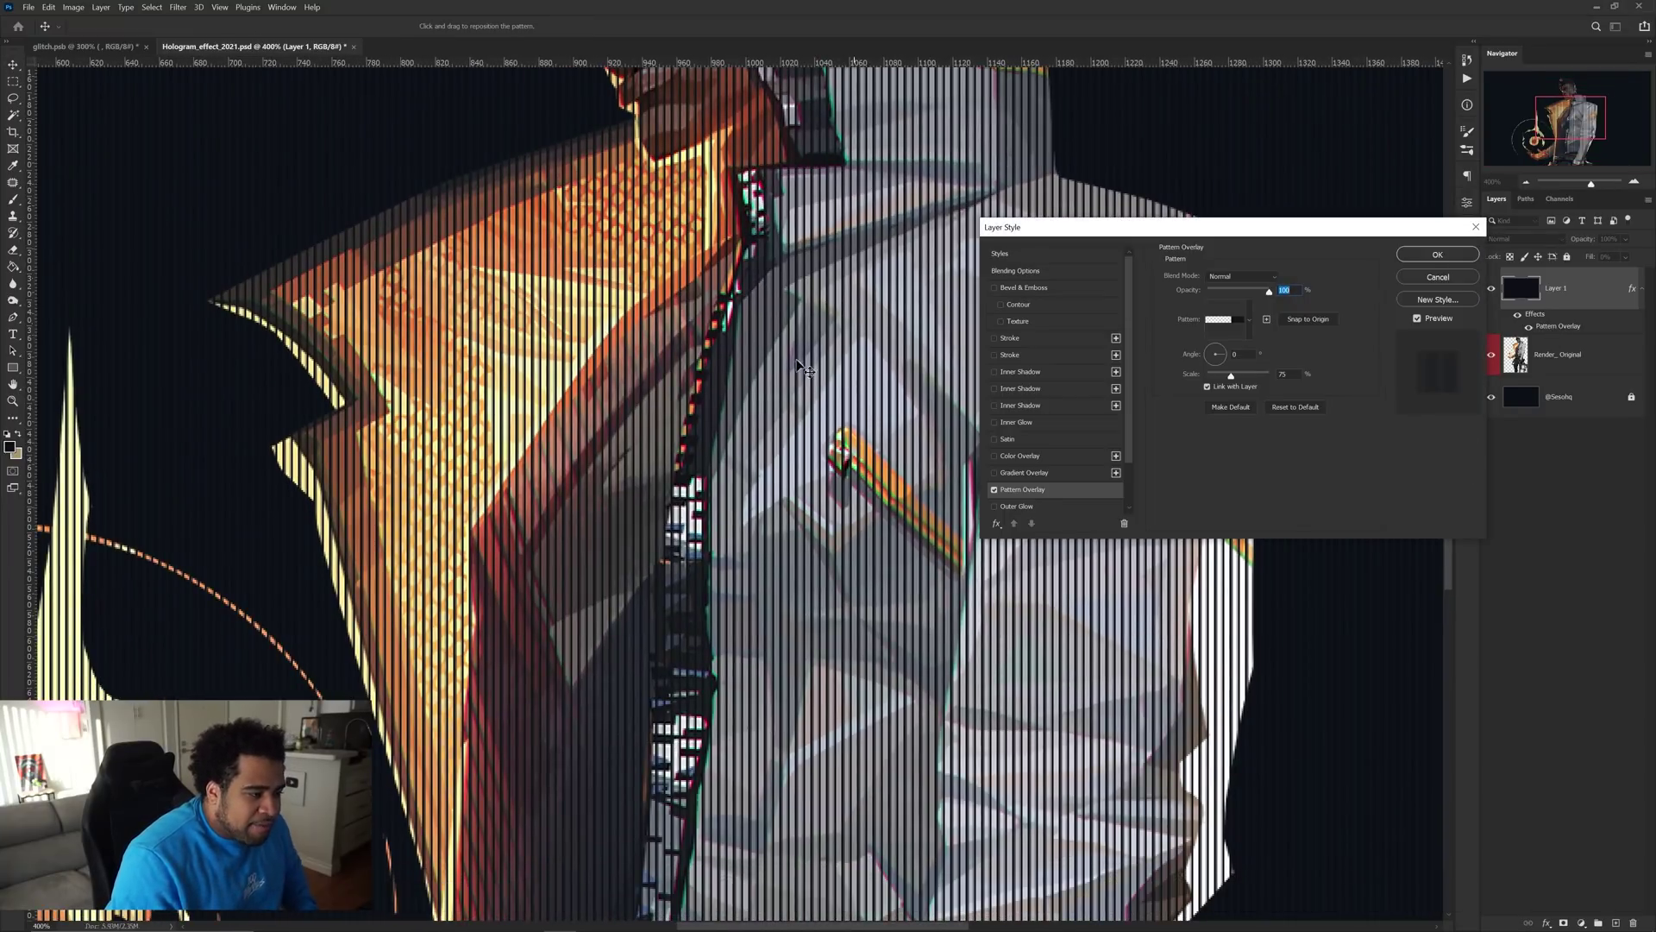
{"action": "mouse_move", "coordinate": [1231, 376]}
{"action": "left_mouse_down"}
{"action": "mouse_move", "coordinate": [1248, 374]}
{"action": "mouse_move", "coordinate": [1217, 377]}
{"action": "left_mouse_up"}
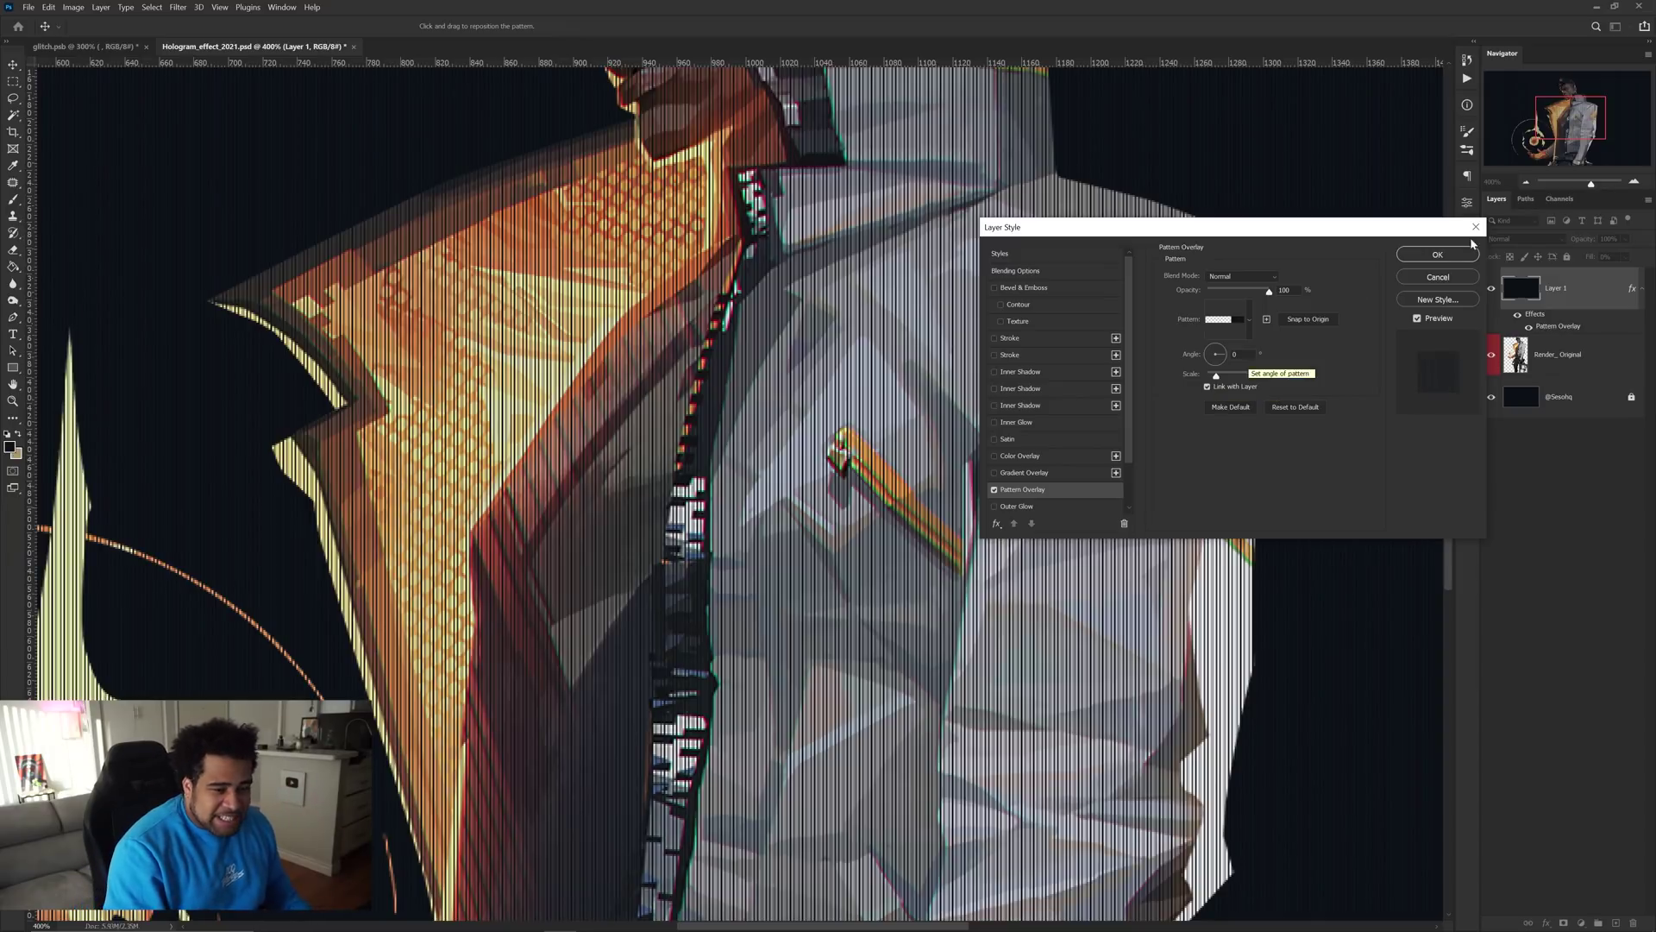
{"action": "key", "text": "Return"}
{"action": "scroll", "coordinate": [931, 306], "scroll_direction": "down", "scroll_amount": 3}
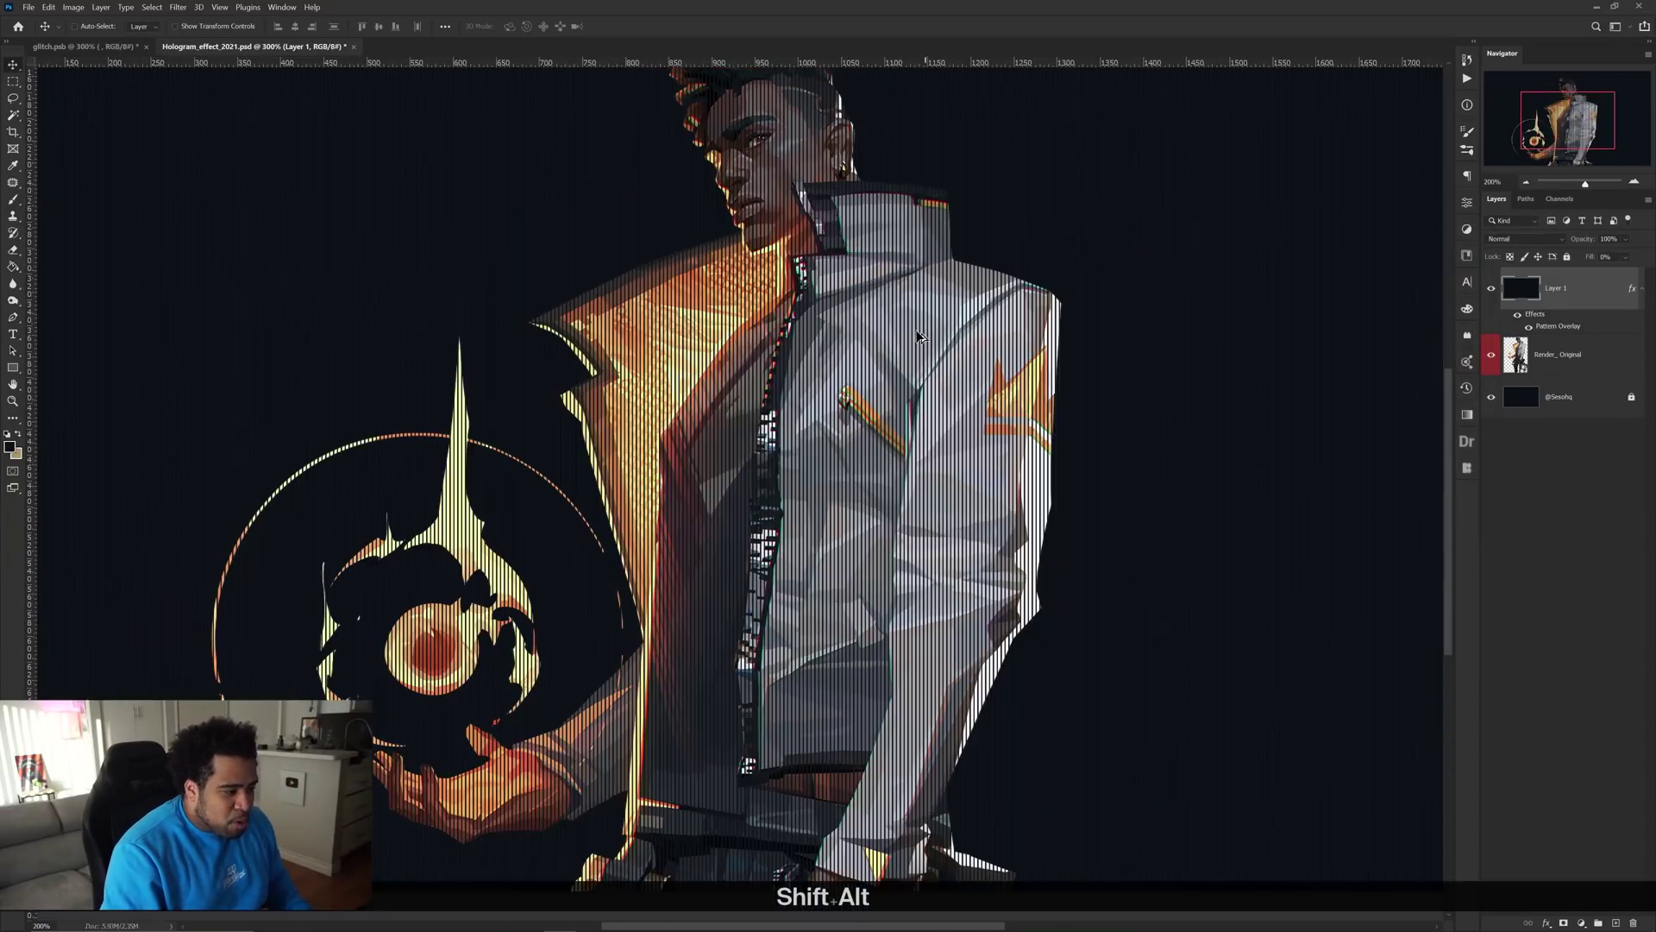
{"action": "left_click_drag", "start_coordinate": [850, 476], "coordinate": [855, 450]}
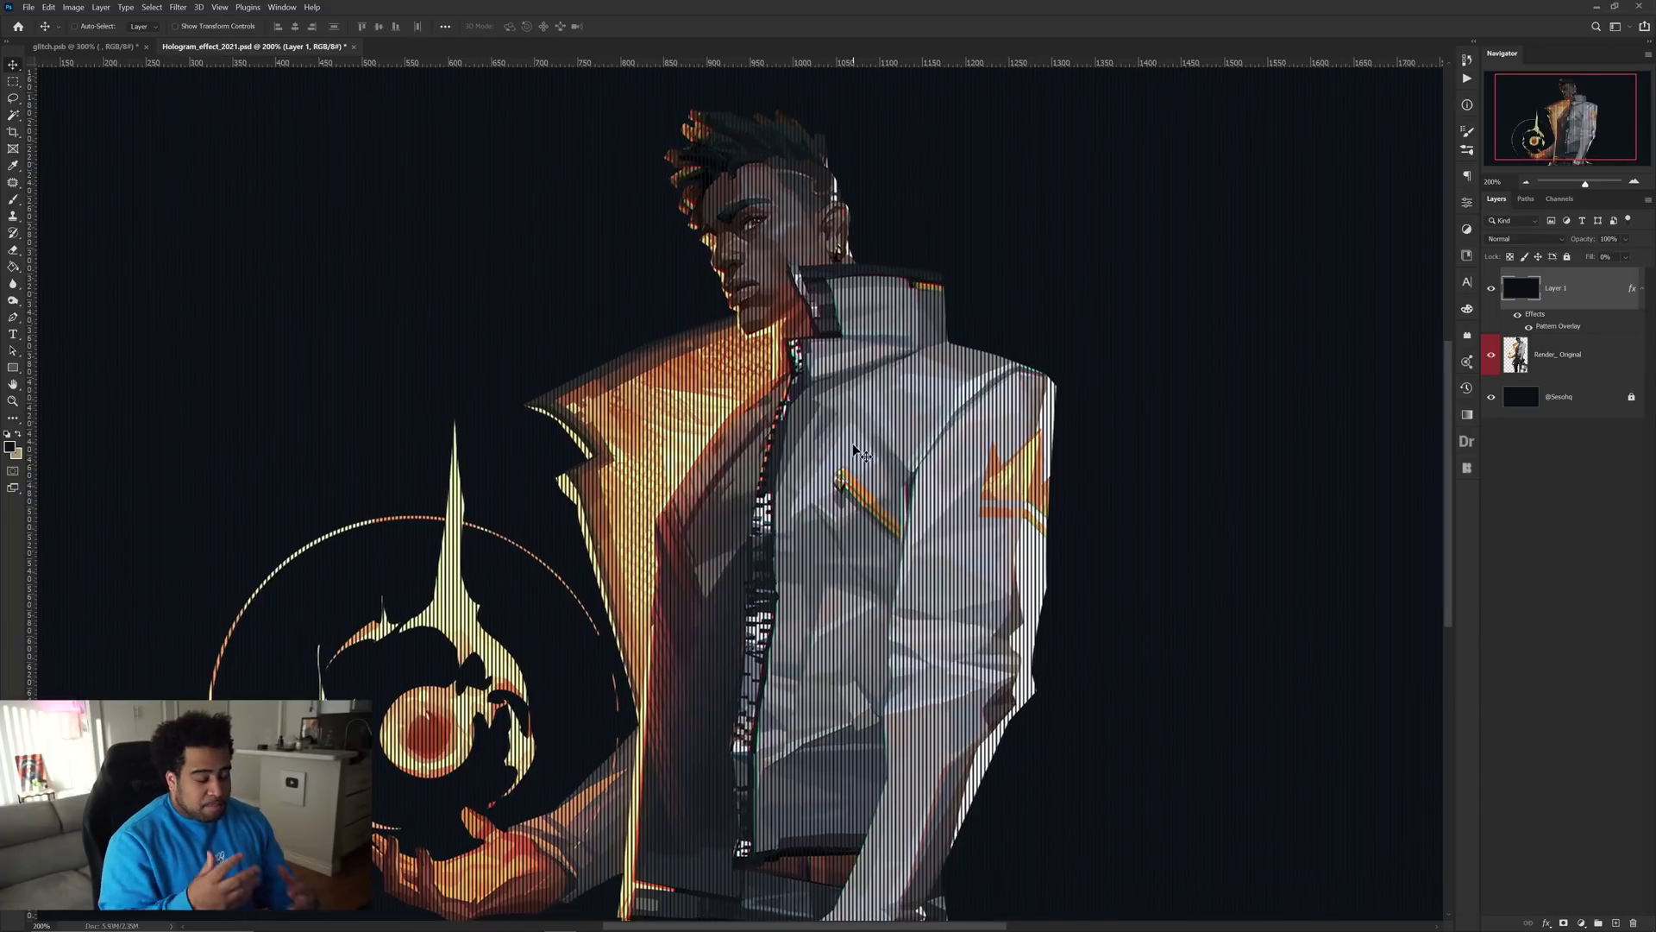
{"action": "double_click", "coordinate": [1570, 327]}
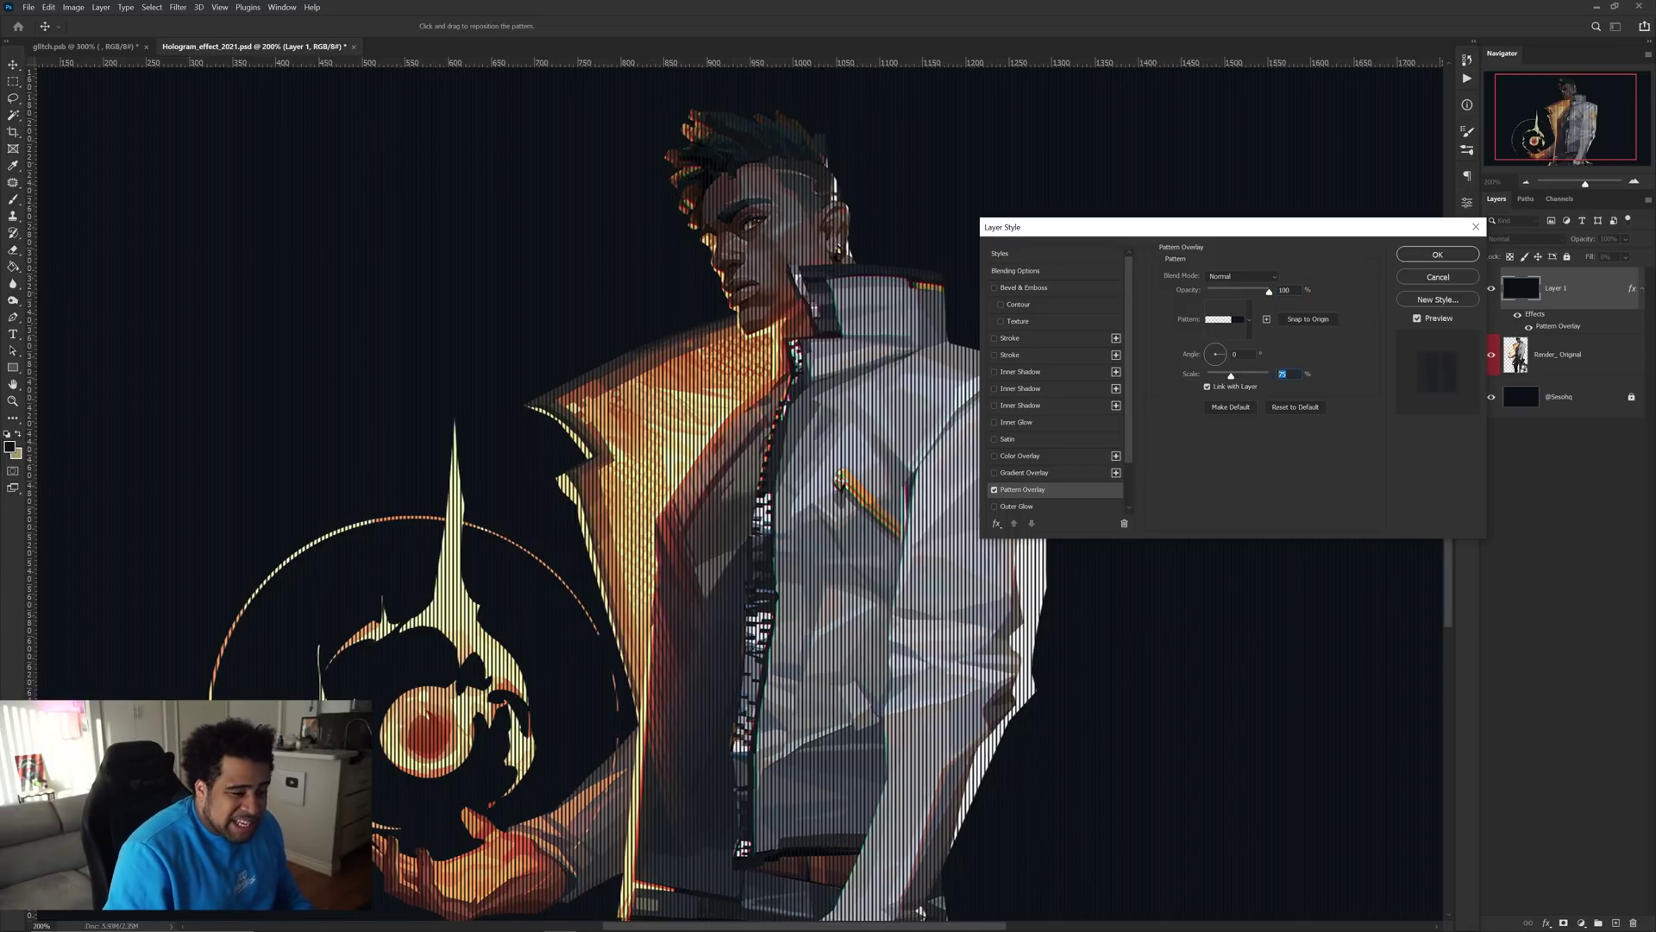
{"action": "left_click", "coordinate": [1437, 254]}
Convert Layer 1 with its line pattern into a smart object
{"action": "scroll", "coordinate": [975, 469], "scroll_direction": "down", "scroll_amount": 3}
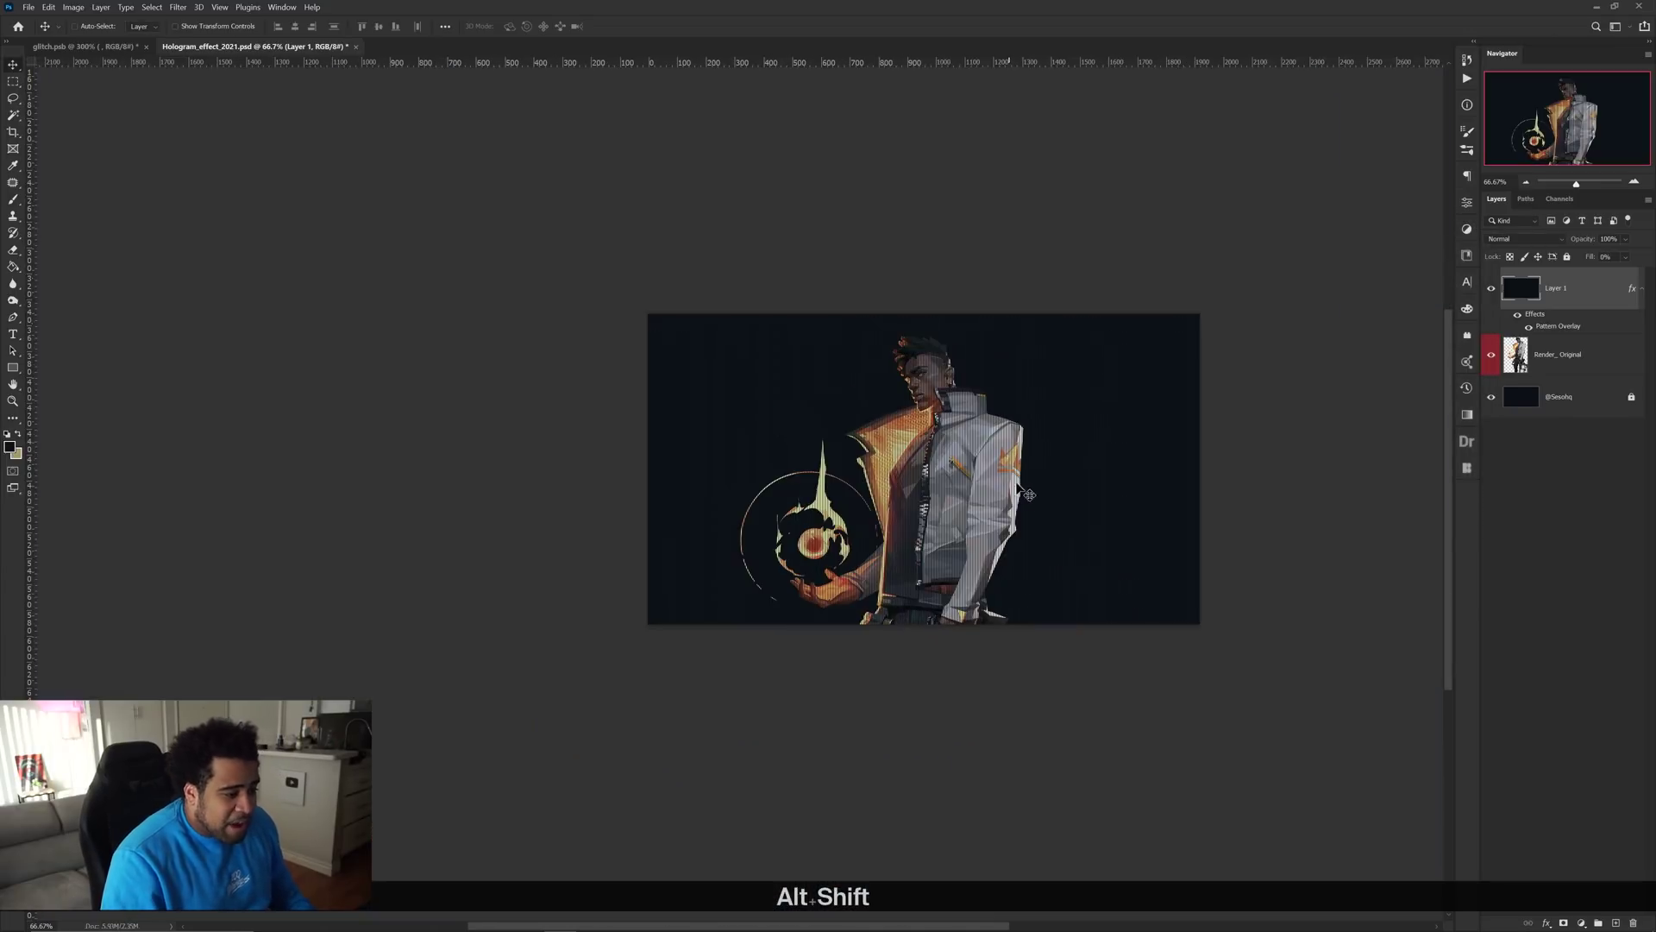
{"action": "scroll", "coordinate": [974, 469], "scroll_direction": "up", "scroll_amount": 2}
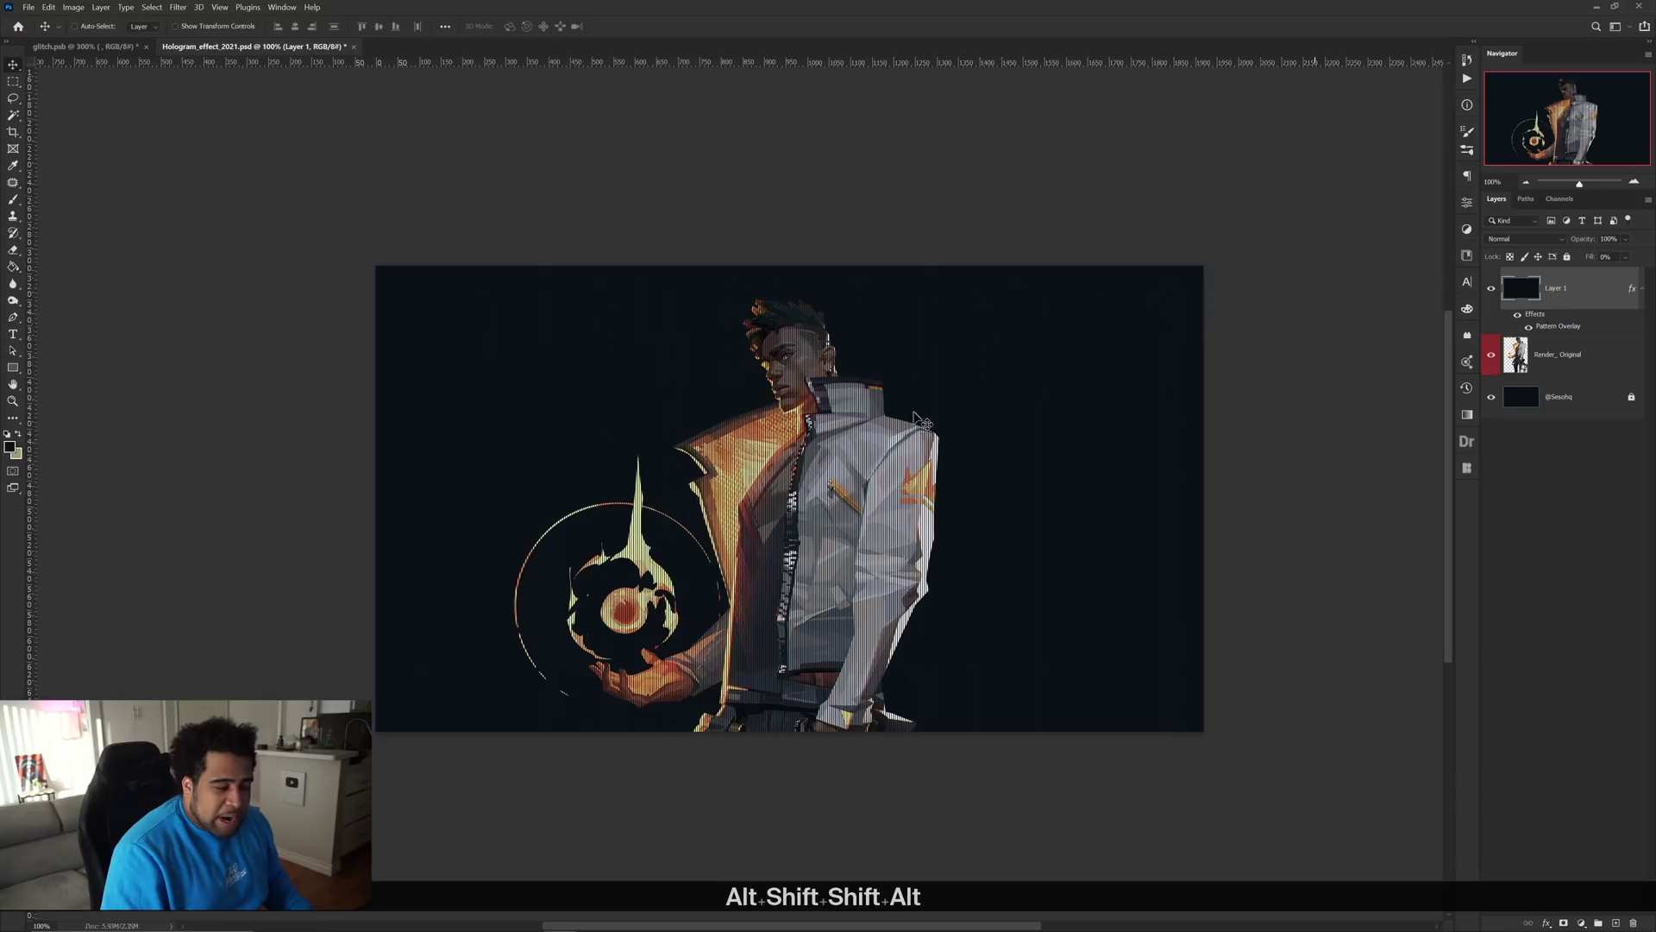
{"action": "scroll", "coordinate": [849, 464], "scroll_direction": "up", "scroll_amount": 1}
{"action": "scroll", "coordinate": [856, 464], "scroll_direction": "down", "scroll_amount": 1}
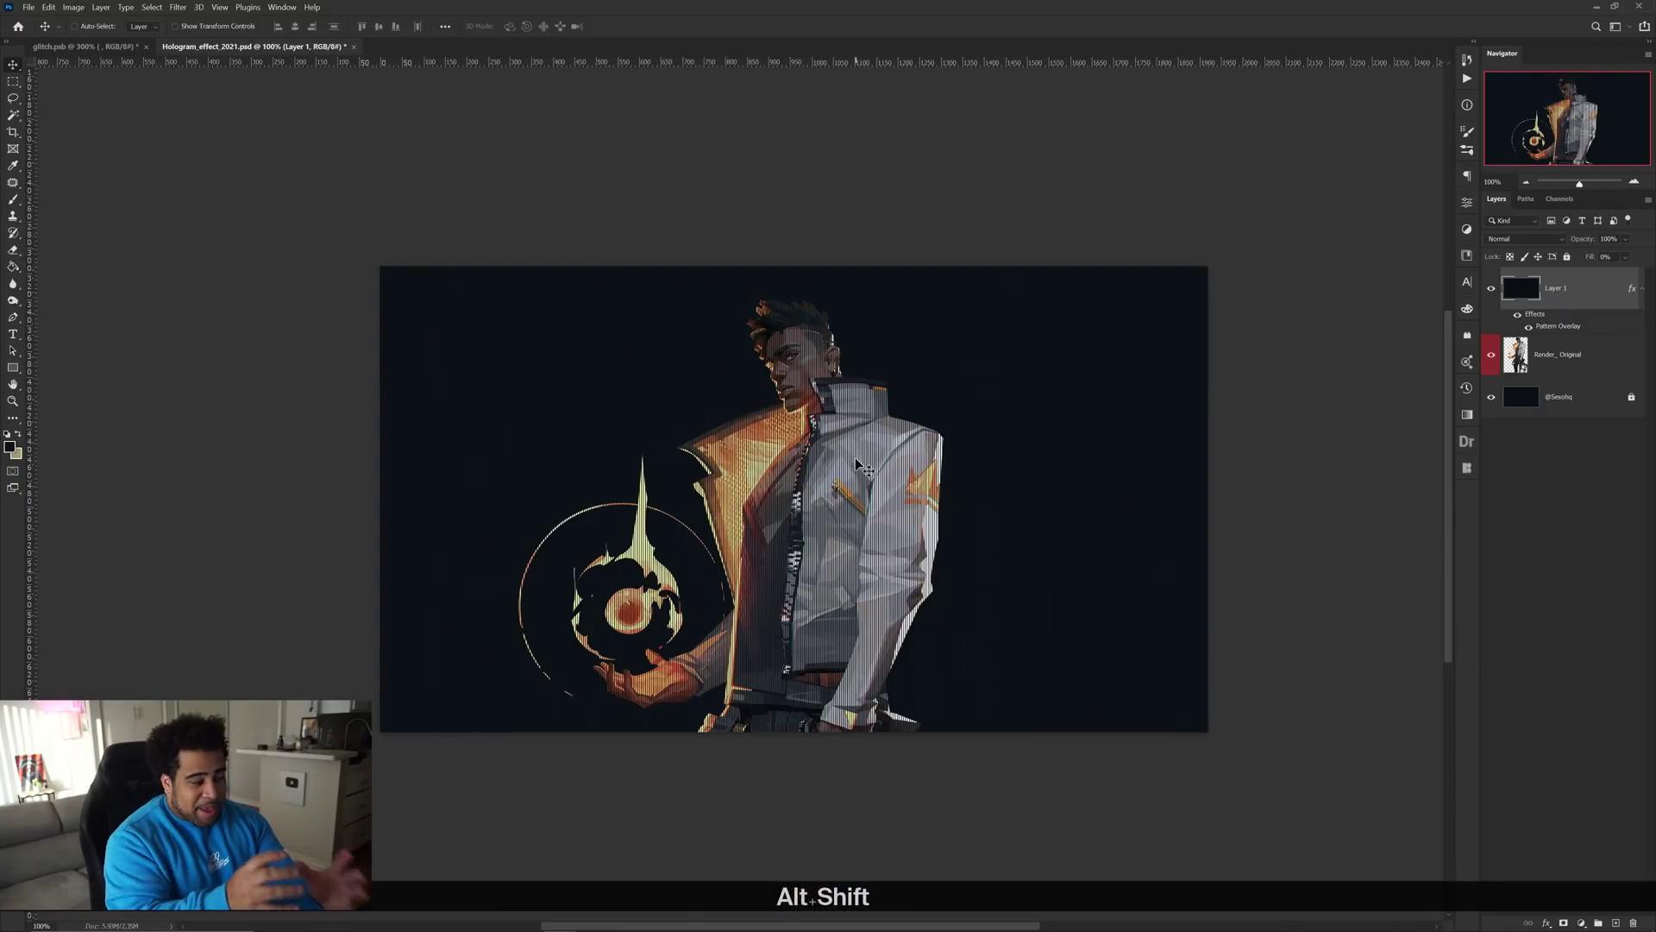
{"action": "scroll", "coordinate": [859, 469], "scroll_direction": "up", "scroll_amount": 2}
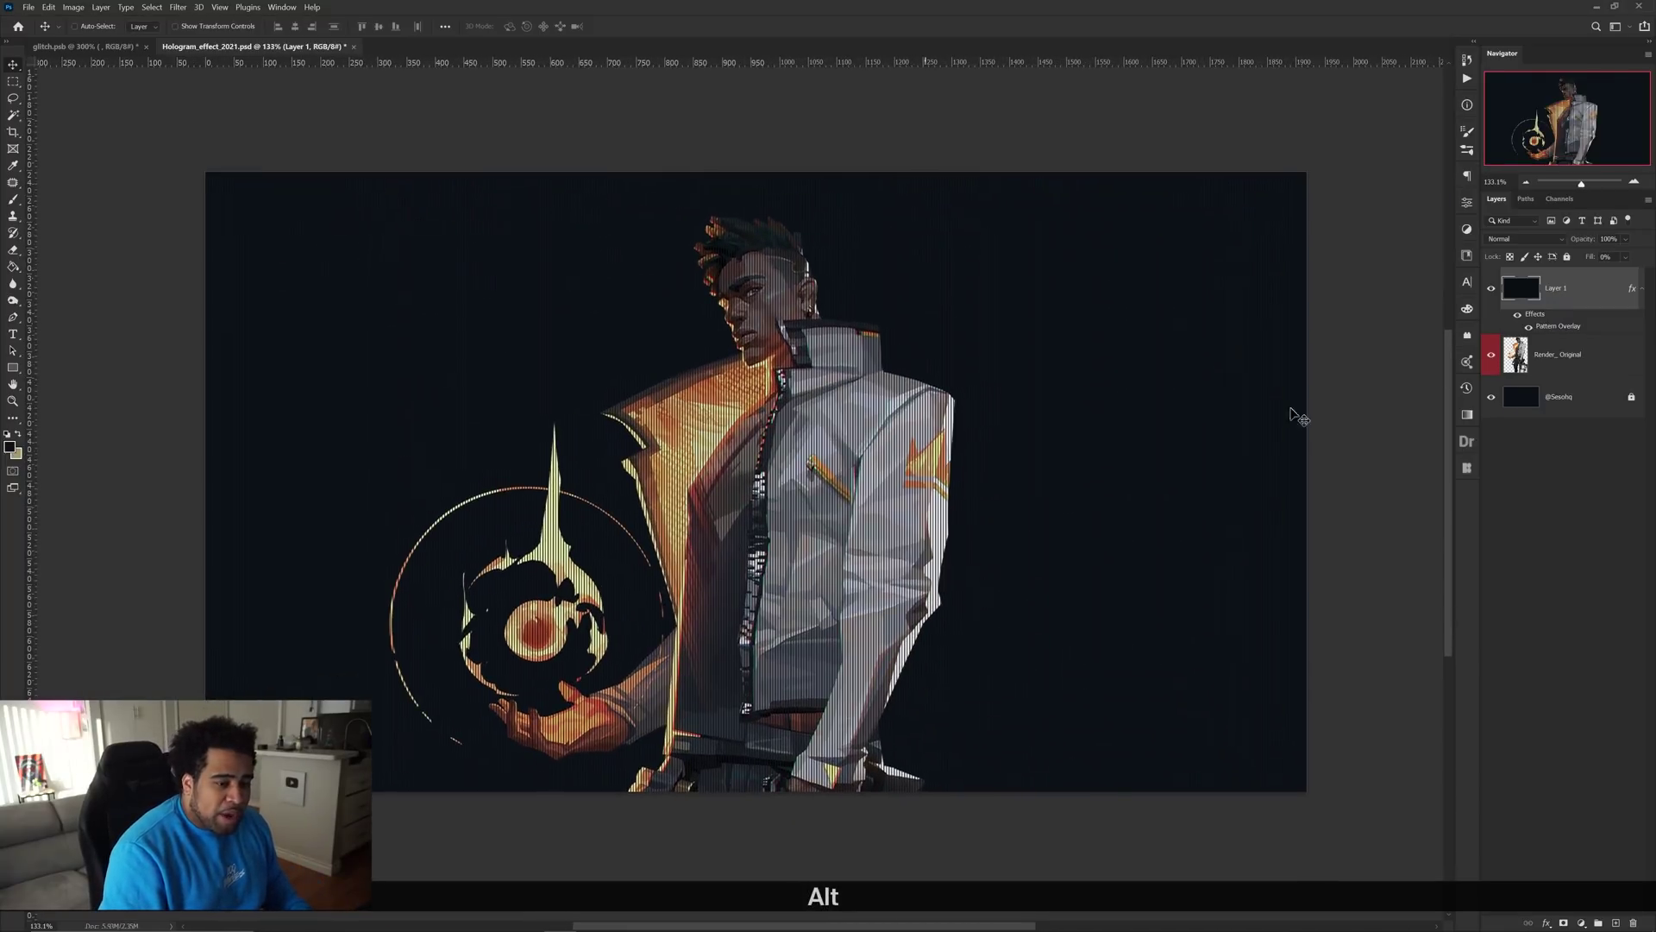
{"action": "right_click", "coordinate": [1572, 298]}
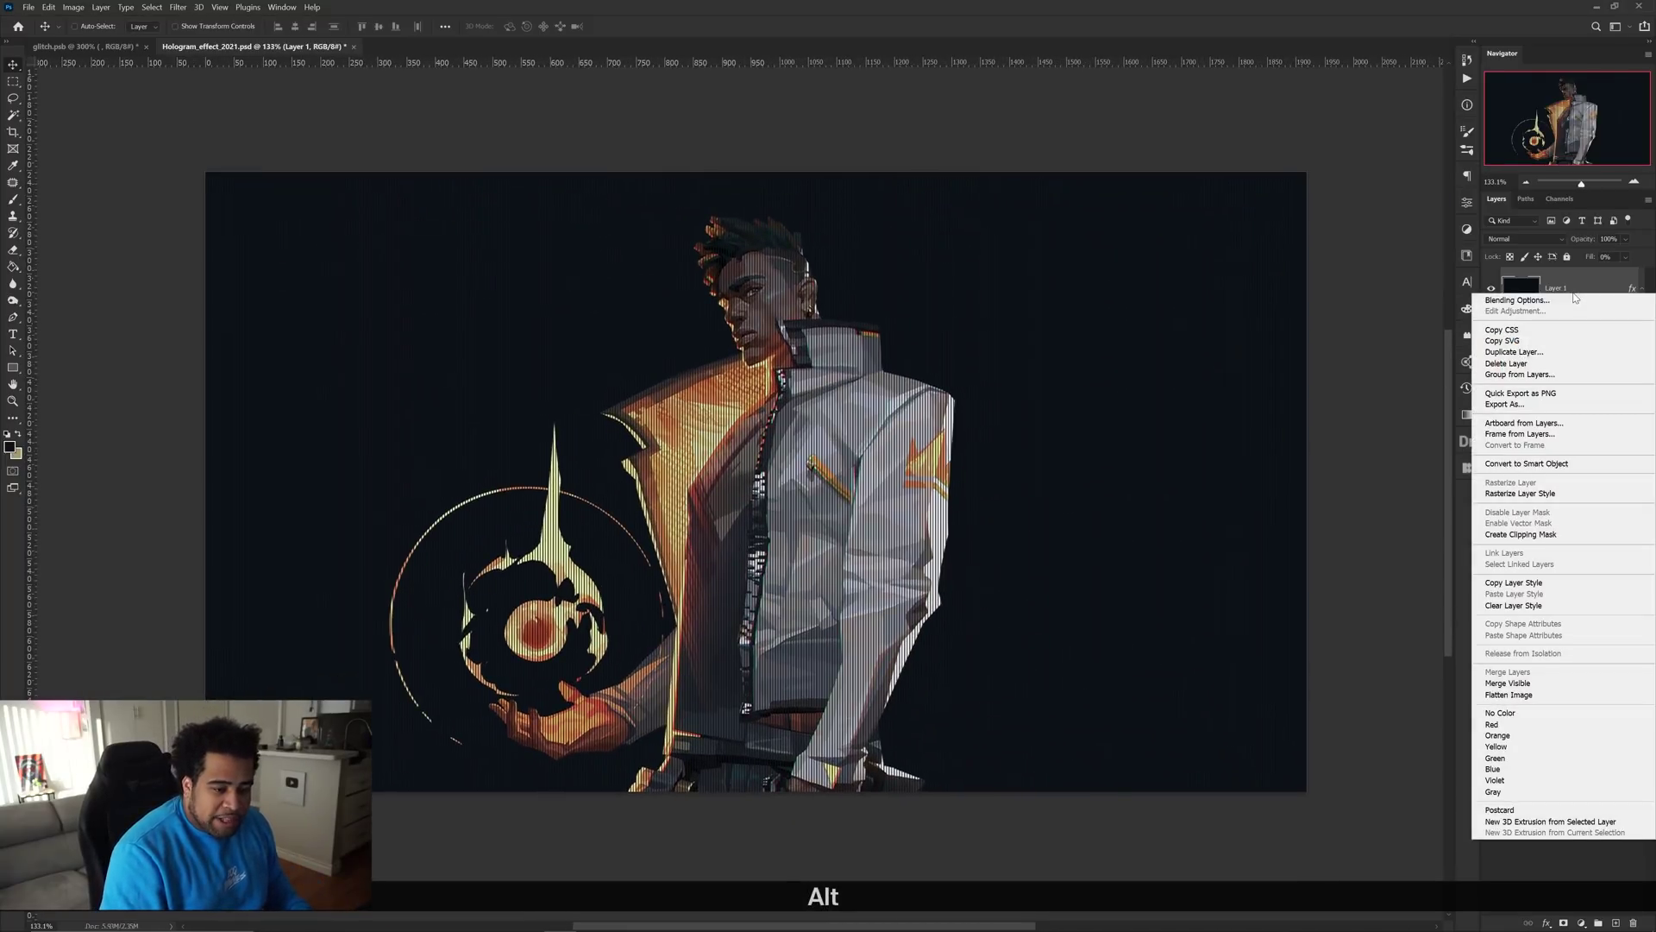
{"action": "left_click", "coordinate": [1542, 465]}
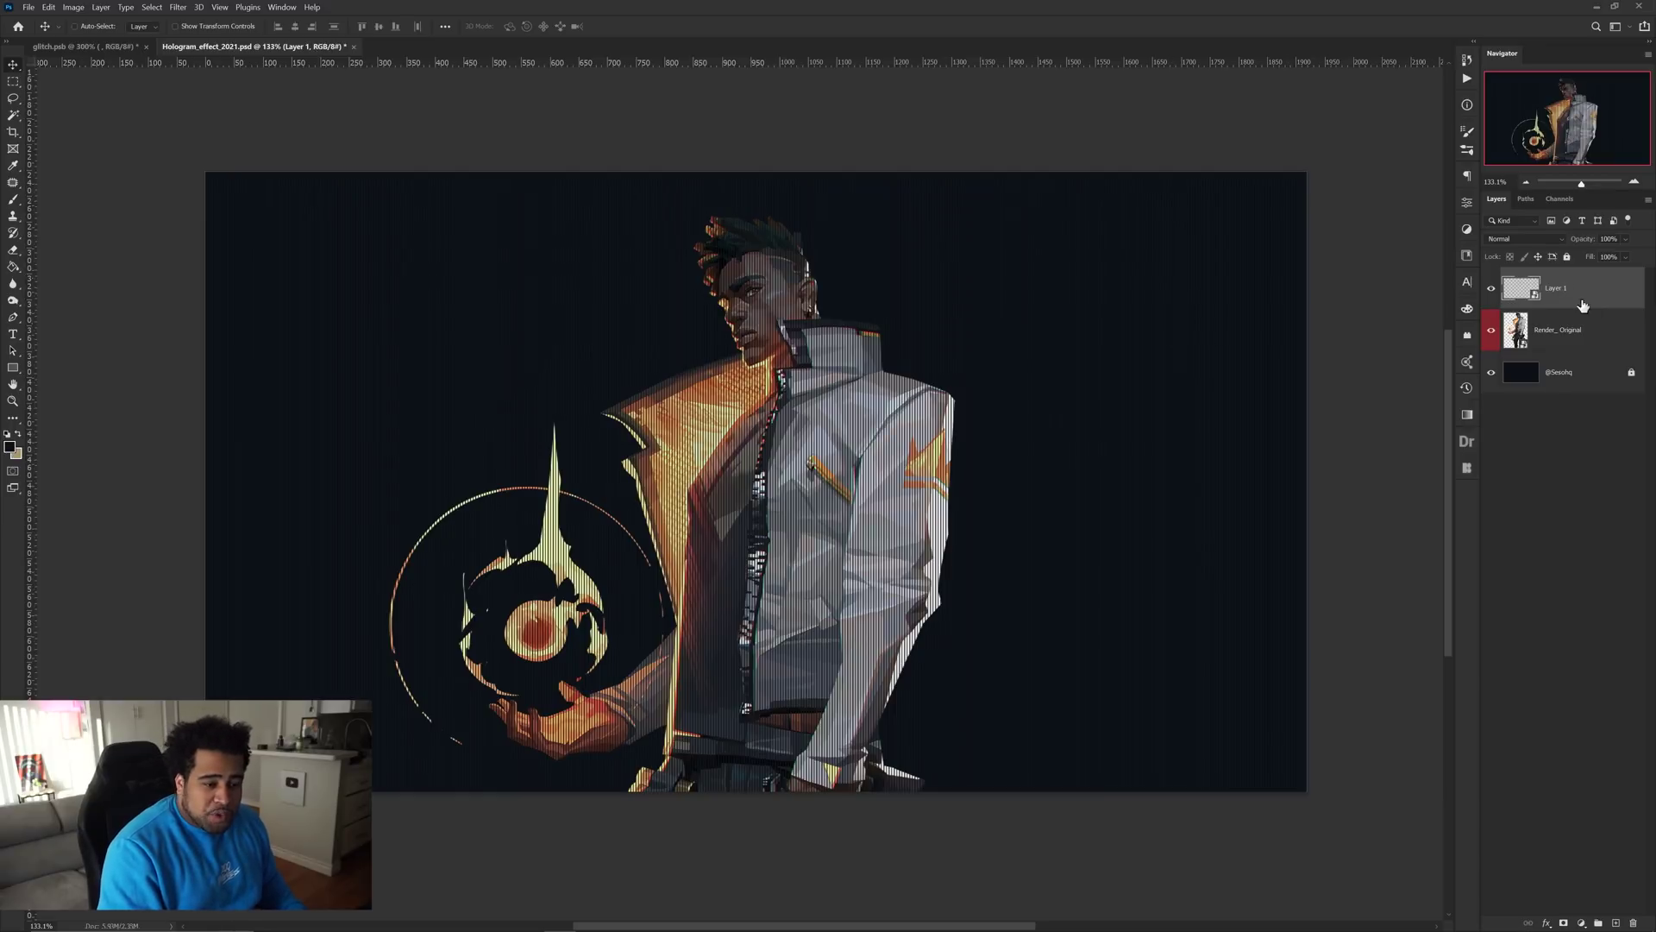
Open the contents of the Layer 1 smart object to inspect its pattern layer, and save and close it
{"action": "double_click", "coordinate": [1536, 300]}
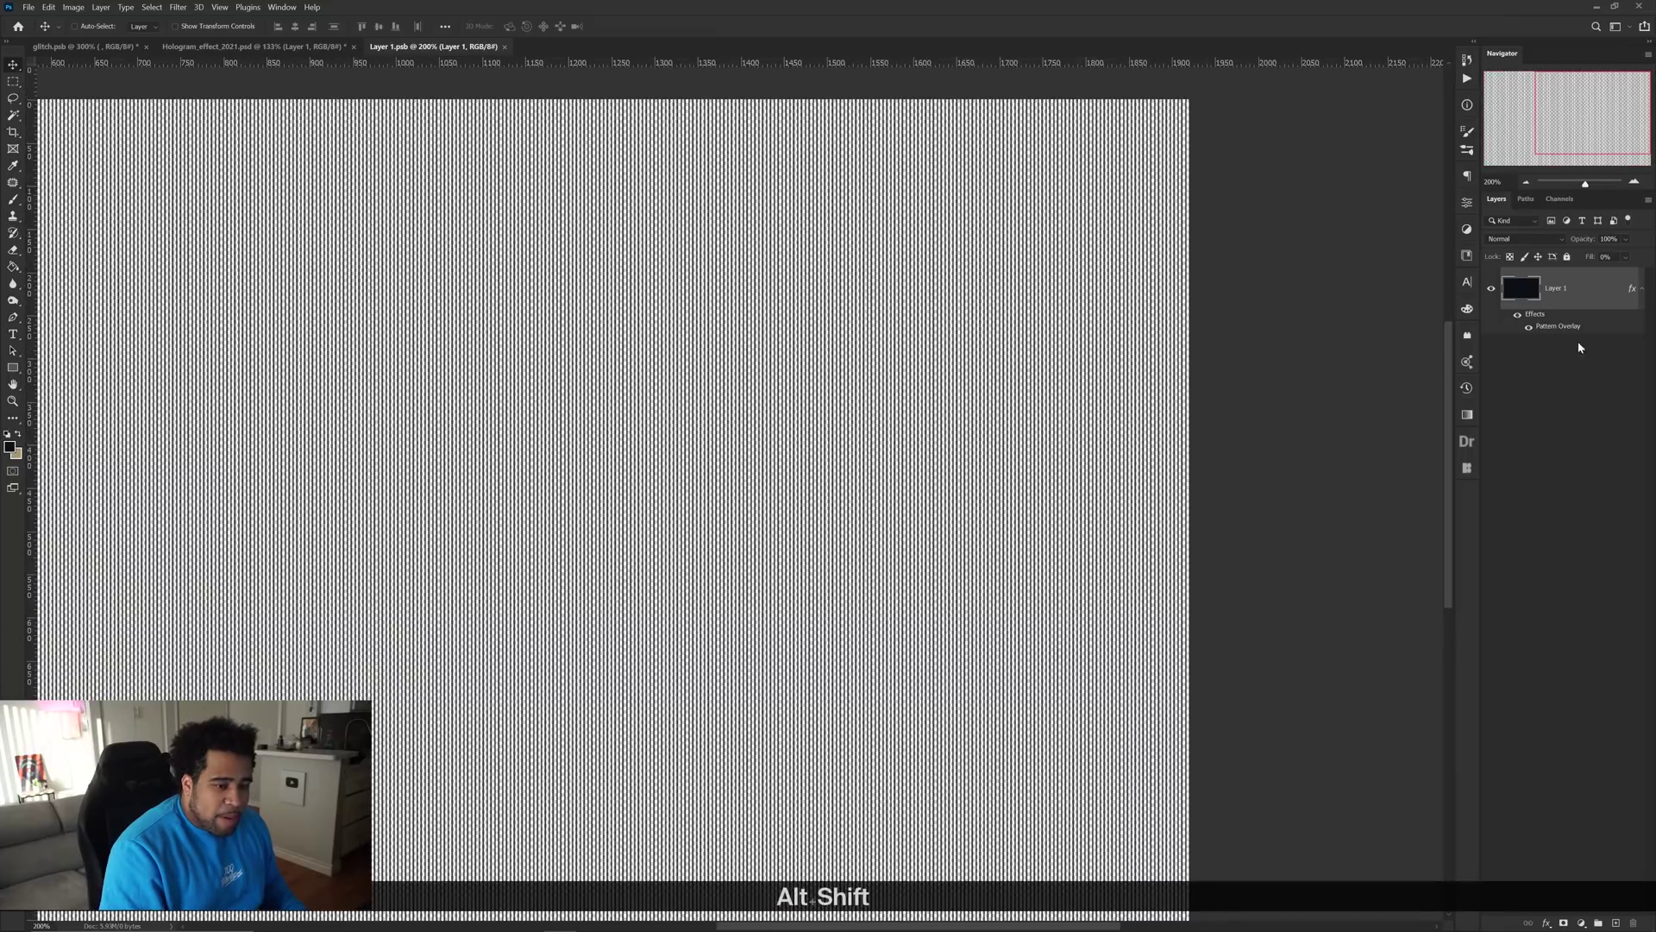
{"action": "key", "text": "ctrl+s"}
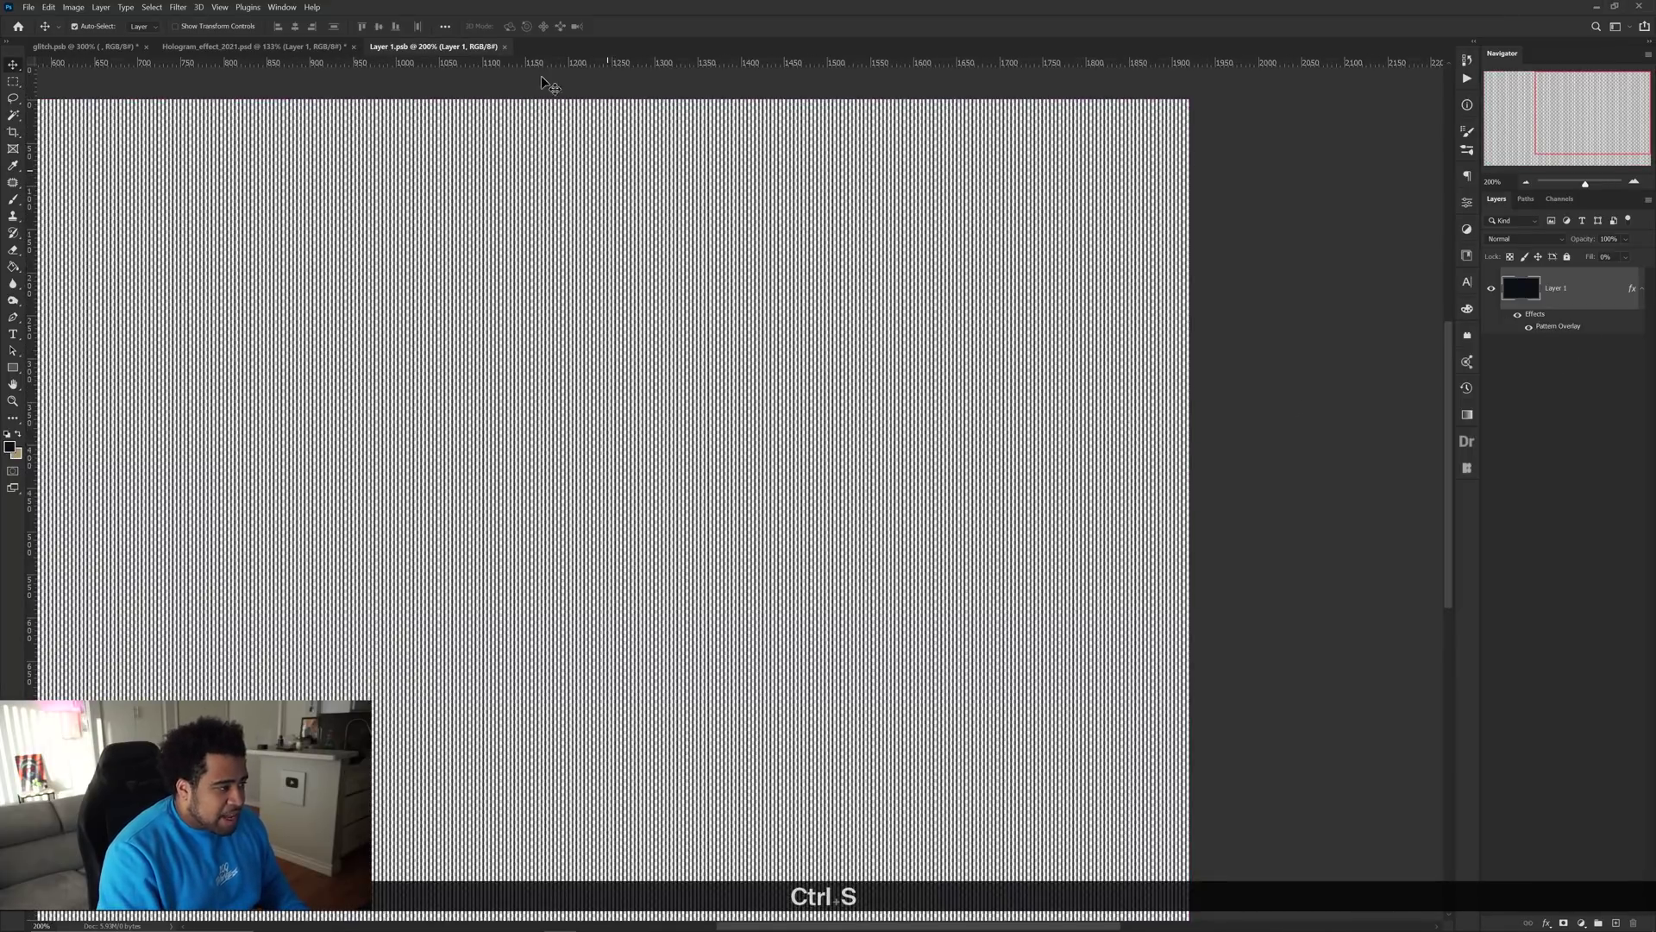
{"action": "left_click", "coordinate": [505, 48]}
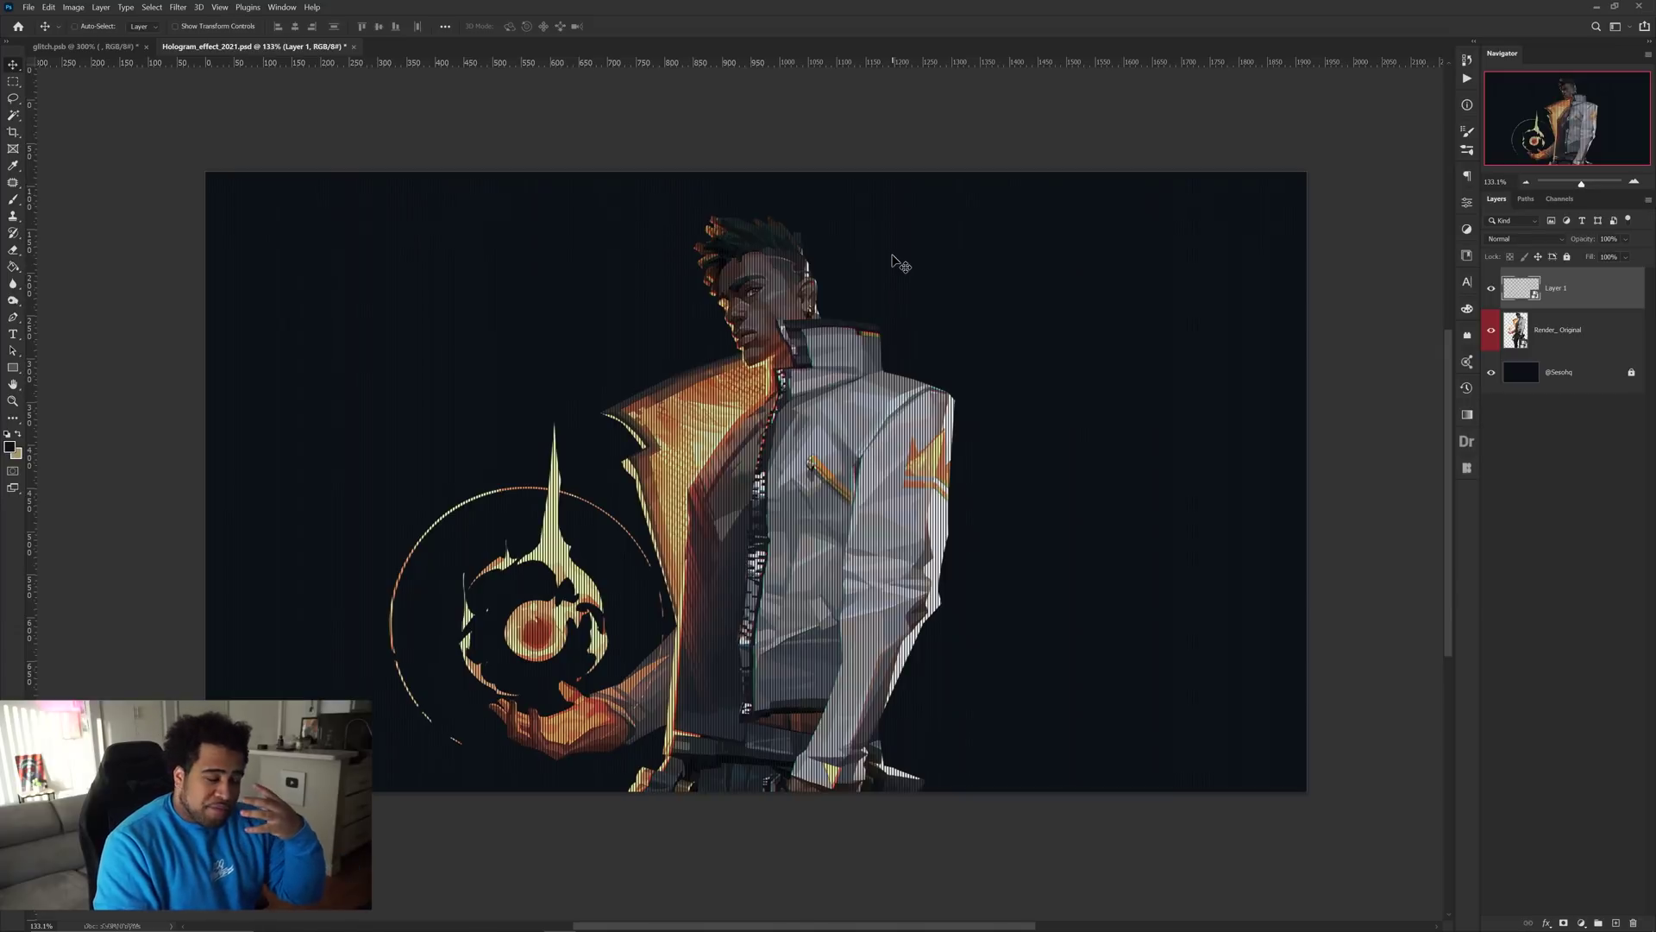
Duplicate the Render_ Original layer and place the copy directly beneath it
{"action": "left_click", "coordinate": [1524, 333]}
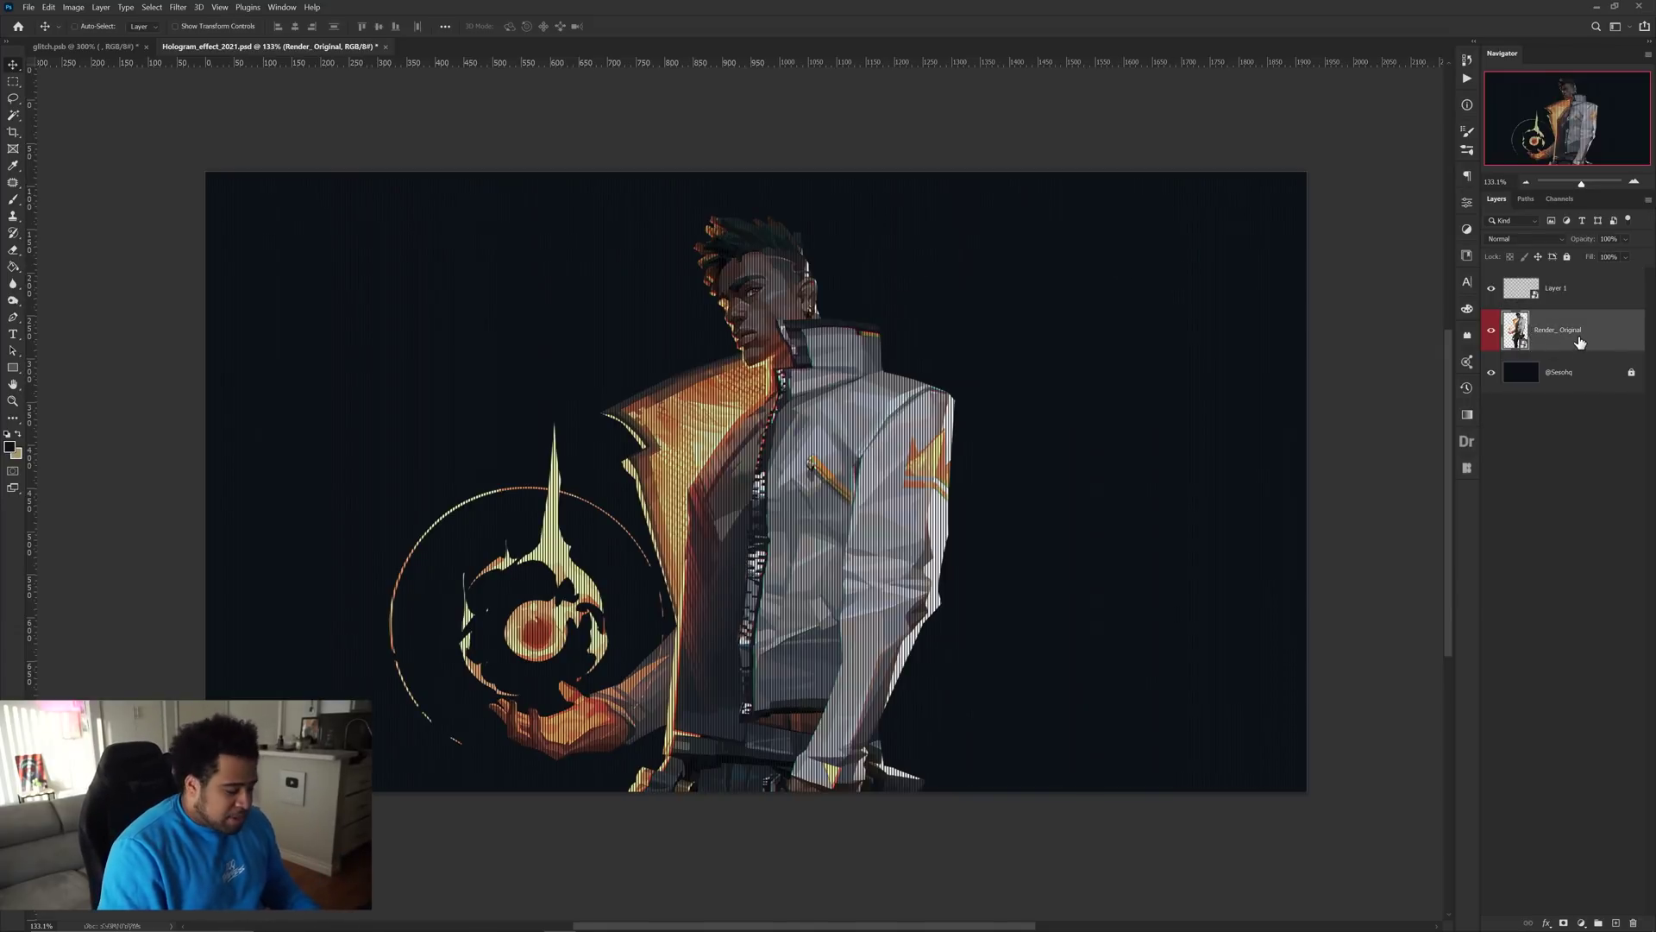
{"action": "key", "text": "alt"}
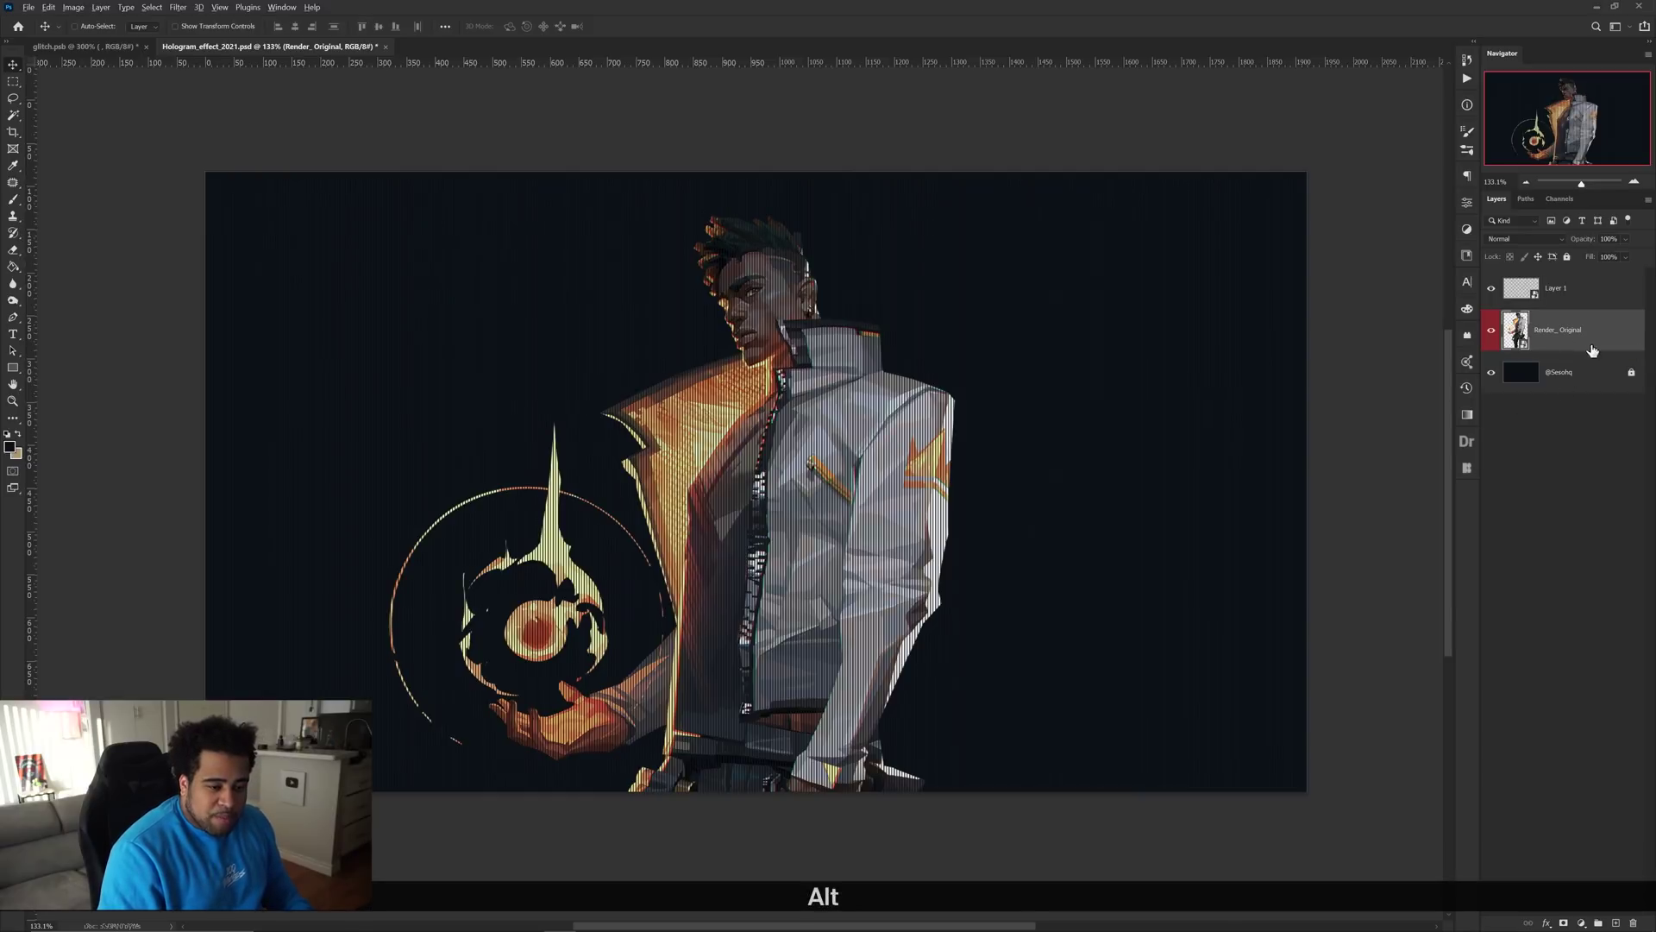
{"action": "left_click_drag", "start_coordinate": [1606, 331], "coordinate": [1591, 369]}
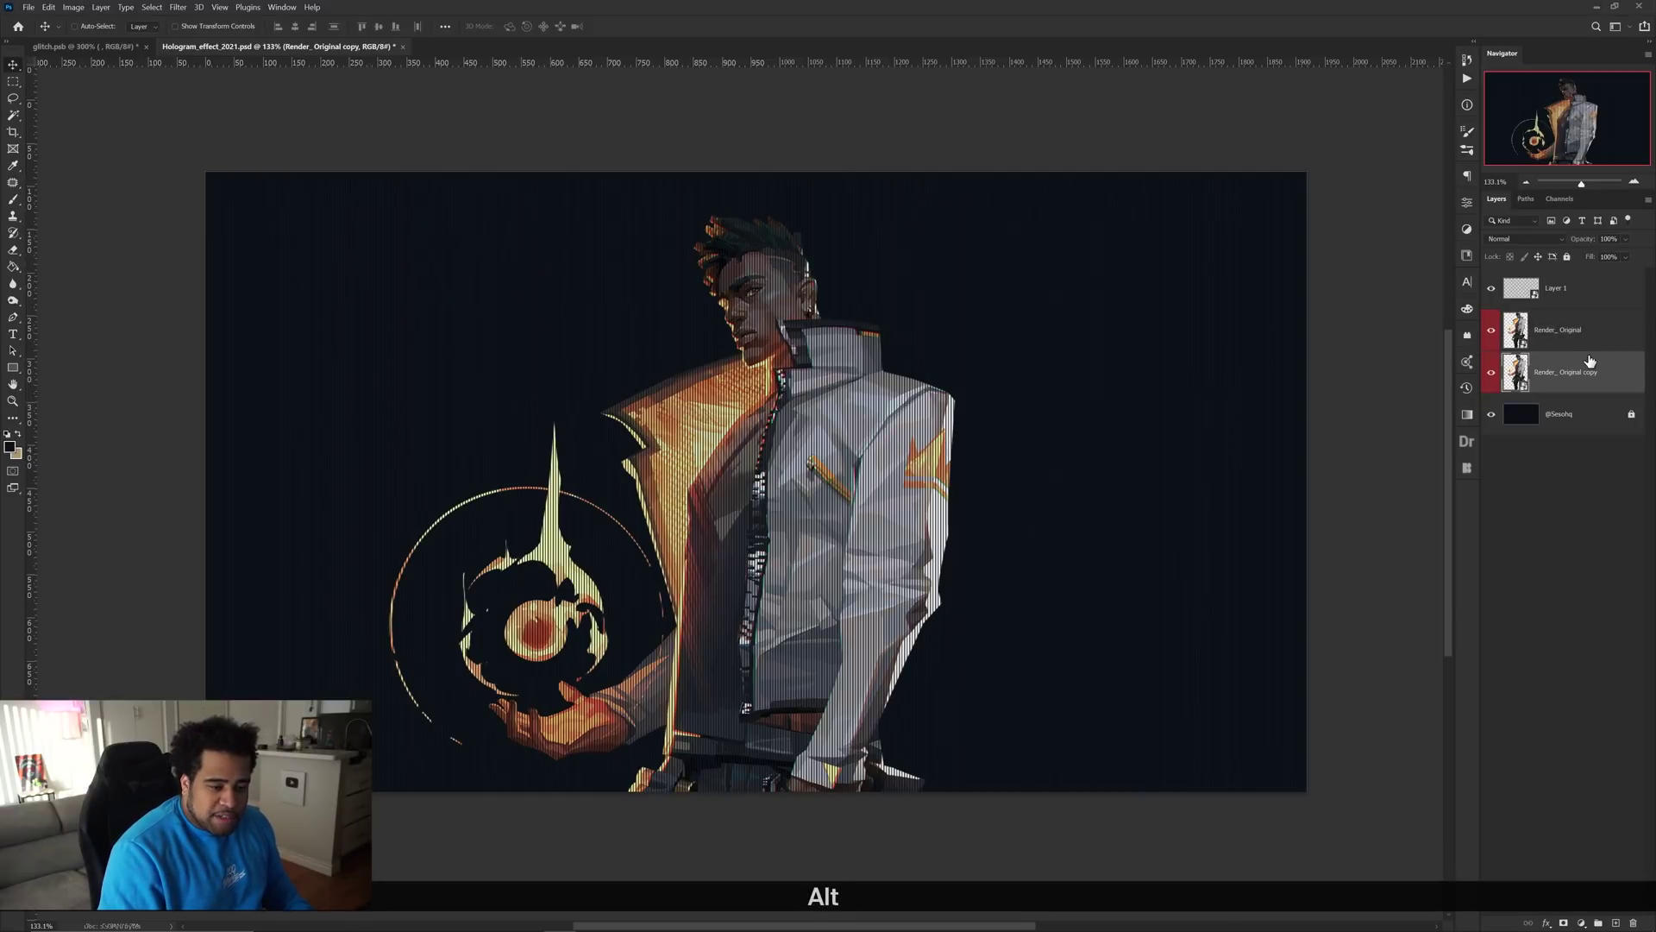
Rename the duplicated render layer as Render_ 2 and remove its red colour label
{"action": "double_click", "coordinate": [1569, 377]}
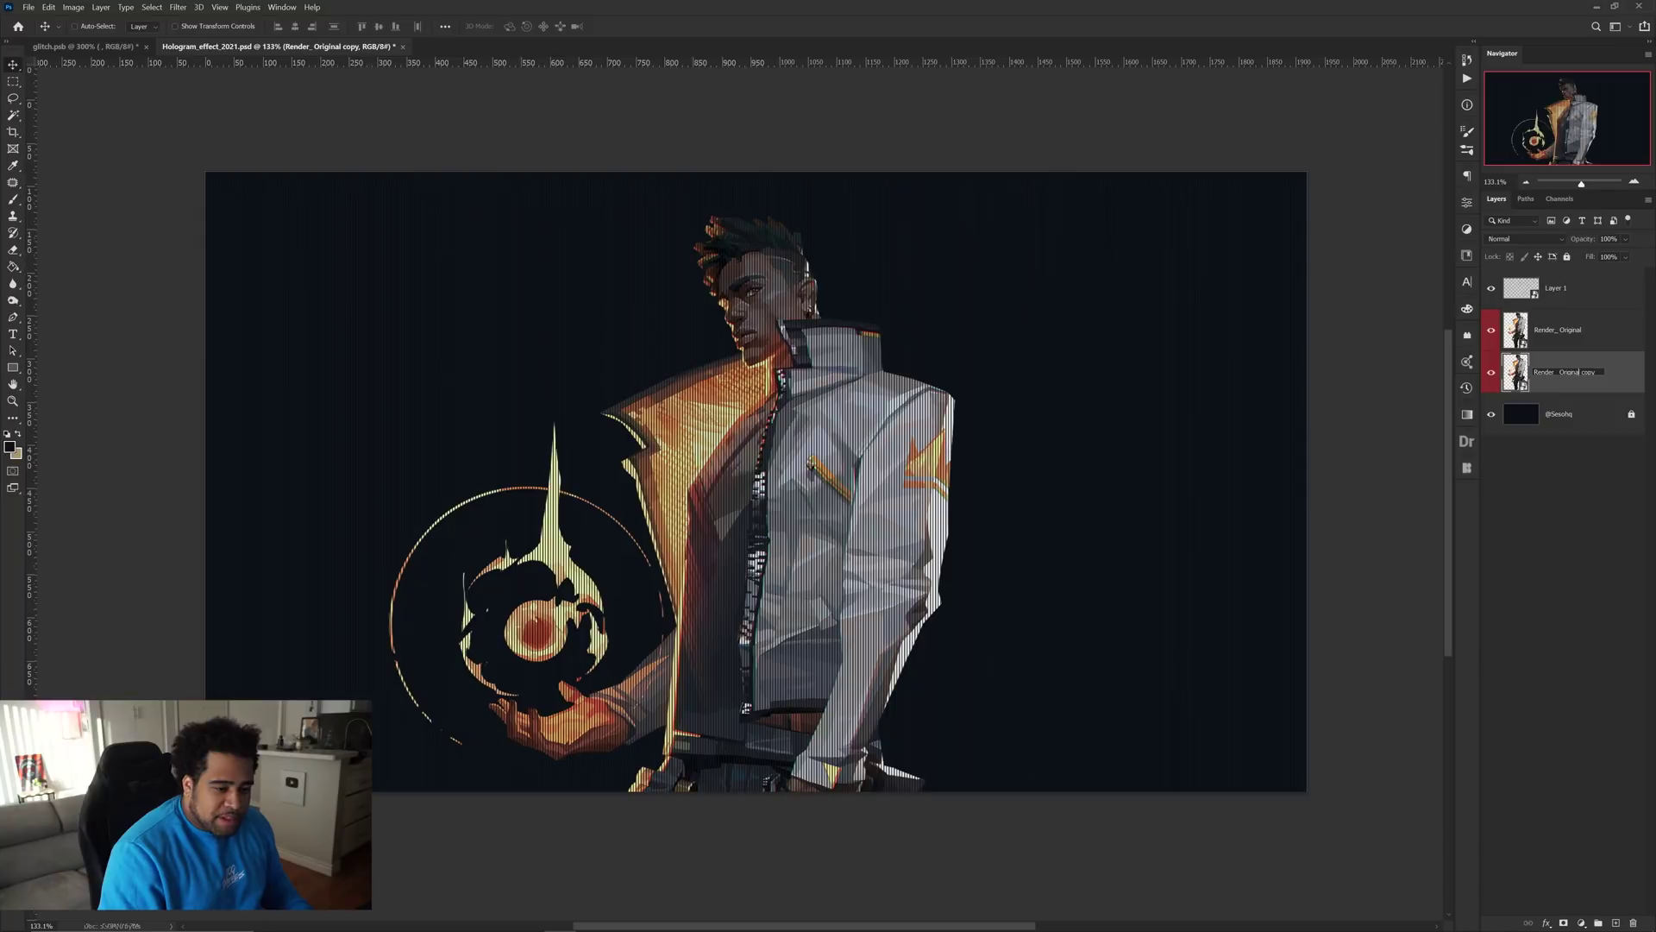
{"action": "left_click_drag", "start_coordinate": [1596, 372], "coordinate": [1558, 372]}
{"action": "type", "text": "2"}
{"action": "key", "text": "Return"}
{"action": "right_click", "coordinate": [1492, 373]}
{"action": "left_click", "coordinate": [1534, 404]}
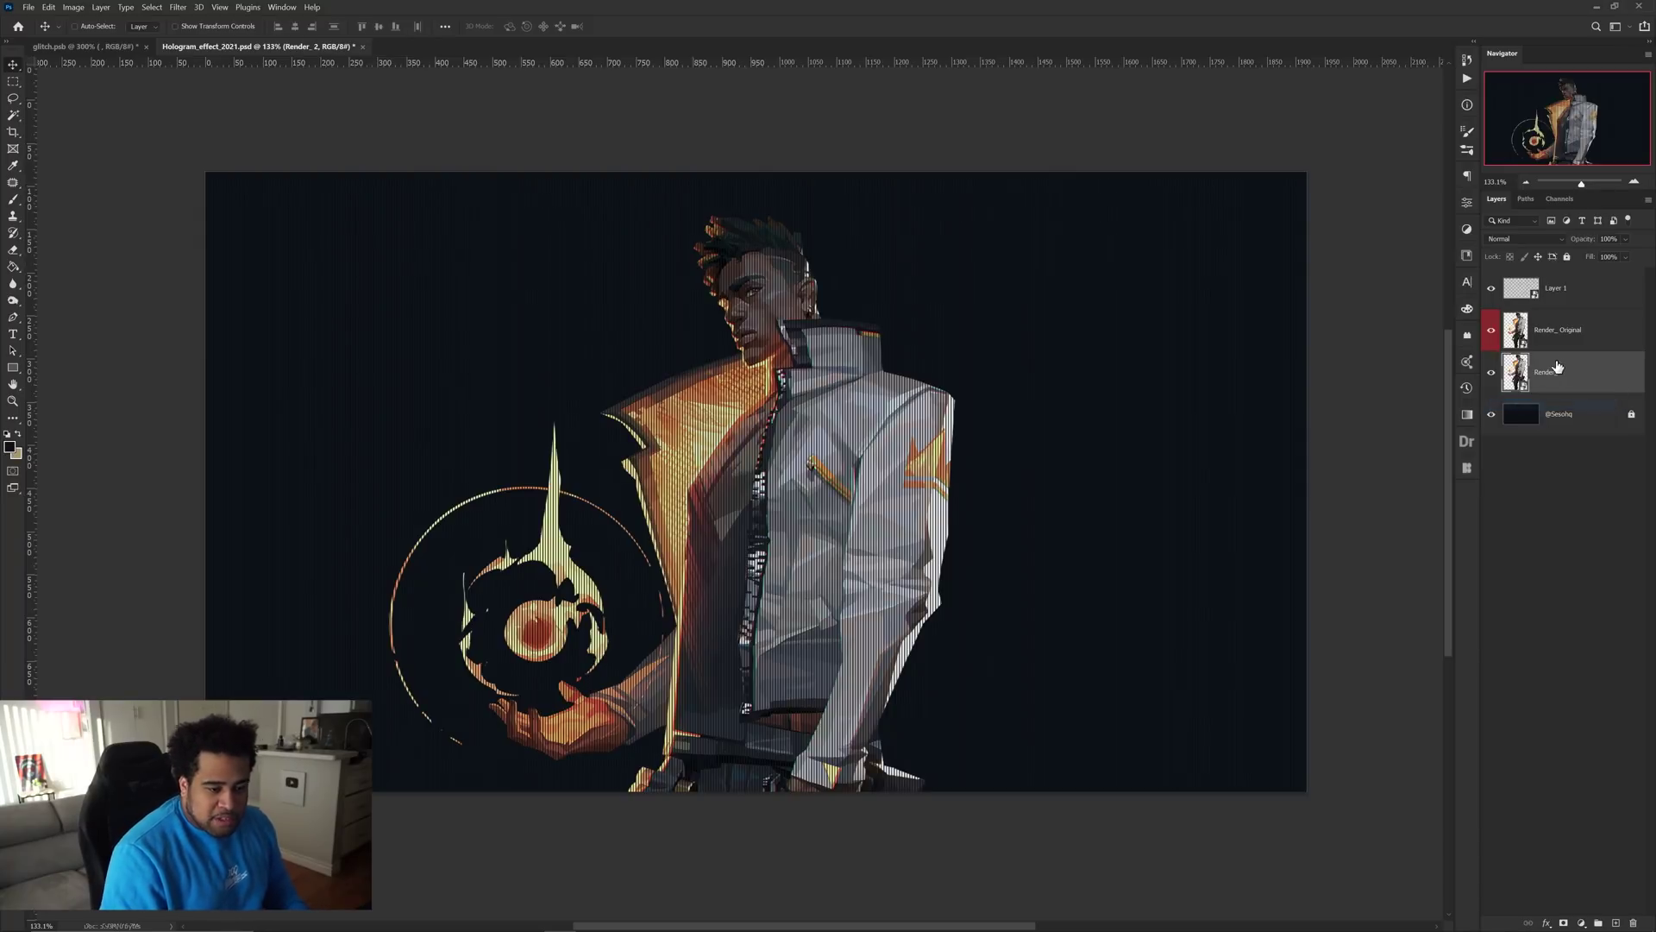
Restrict the Render_ 2 layer to the blue channel by disabling its red and green channels in the blending options
{"action": "double_click", "coordinate": [1616, 376]}
{"action": "left_click", "coordinate": [1219, 339]}
{"action": "left_click", "coordinate": [1245, 337]}
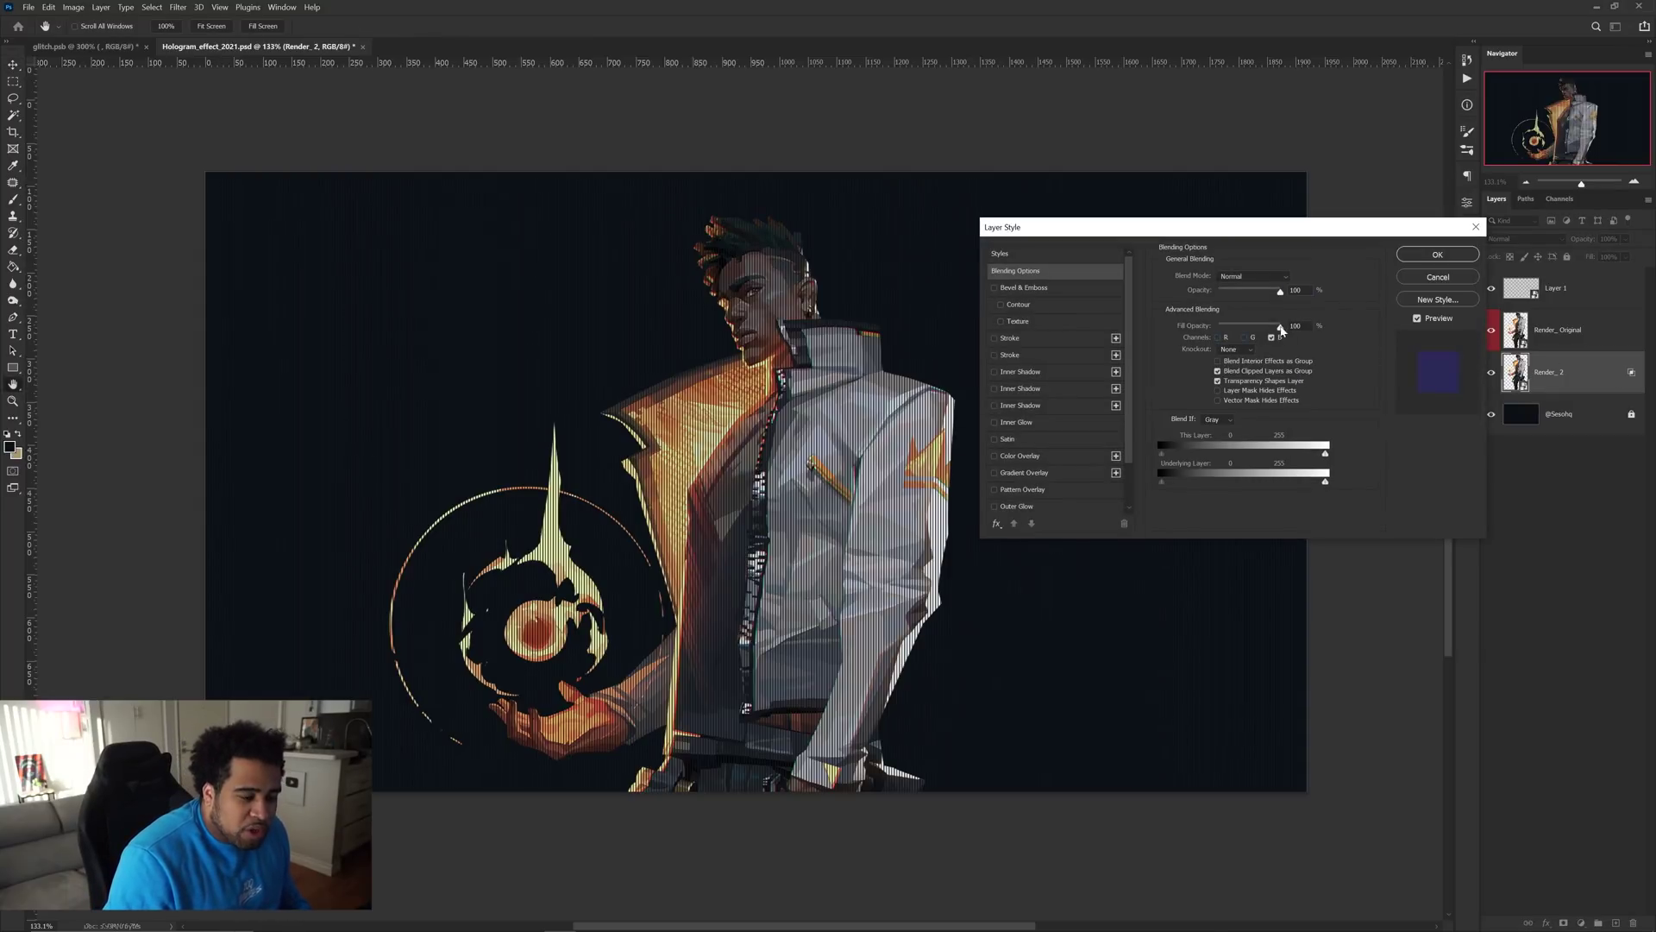
{"action": "left_click", "coordinate": [1428, 258]}
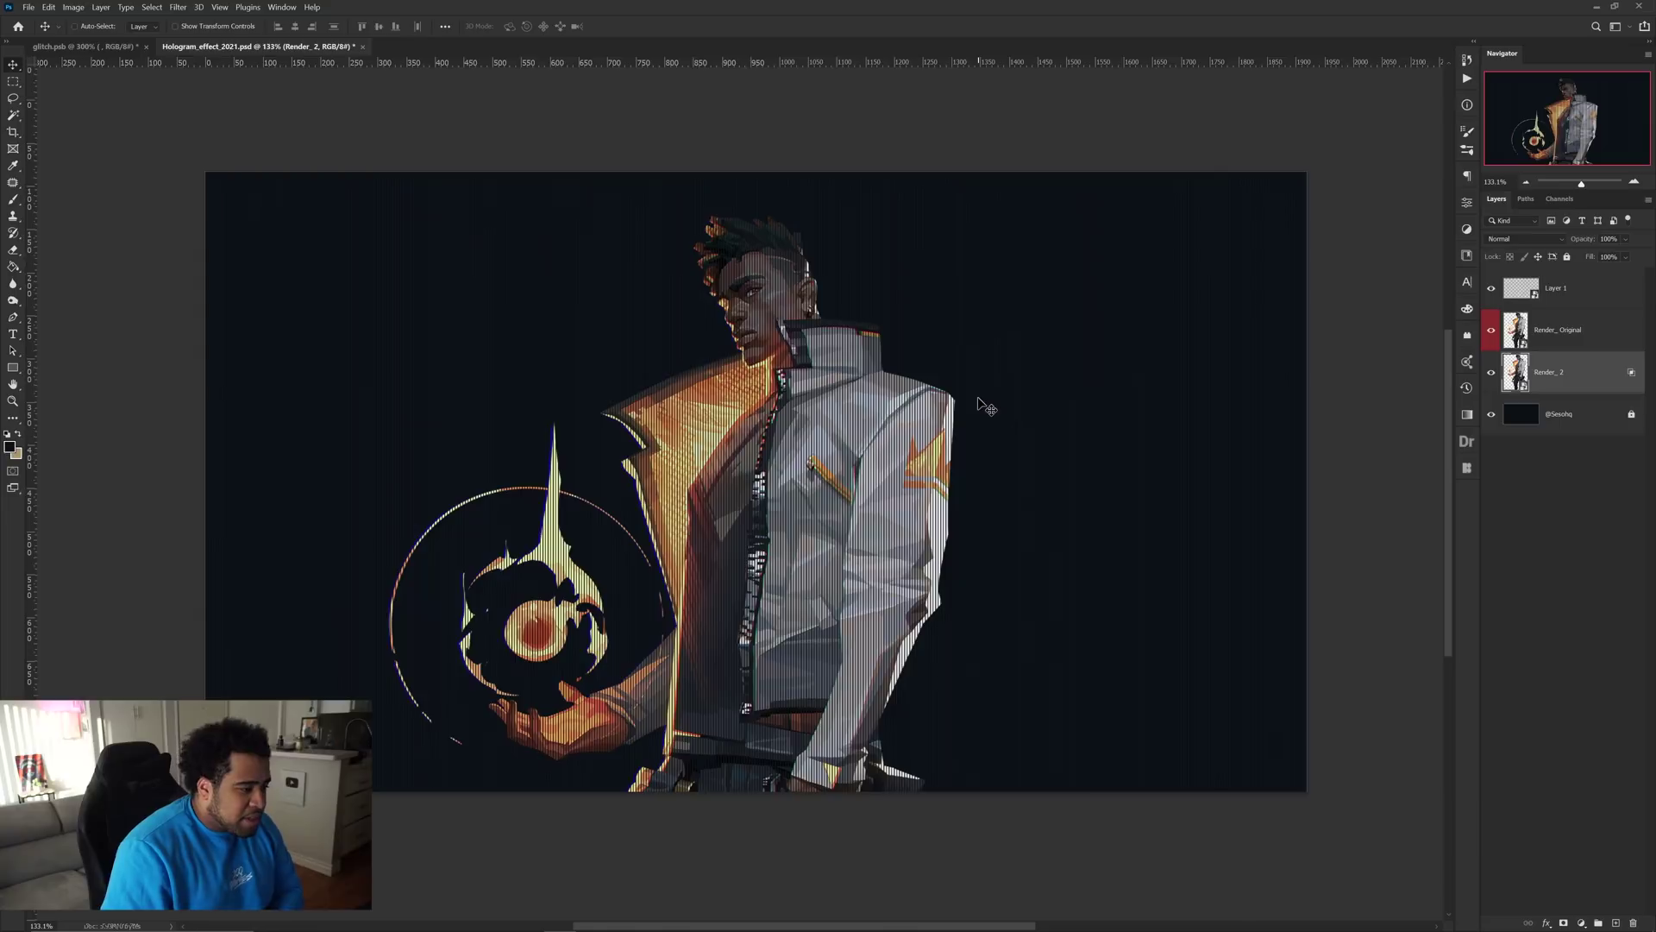
Nudge the Render_ 2 layer slightly to the left of the original render
{"action": "key", "text": "shift+Left"}
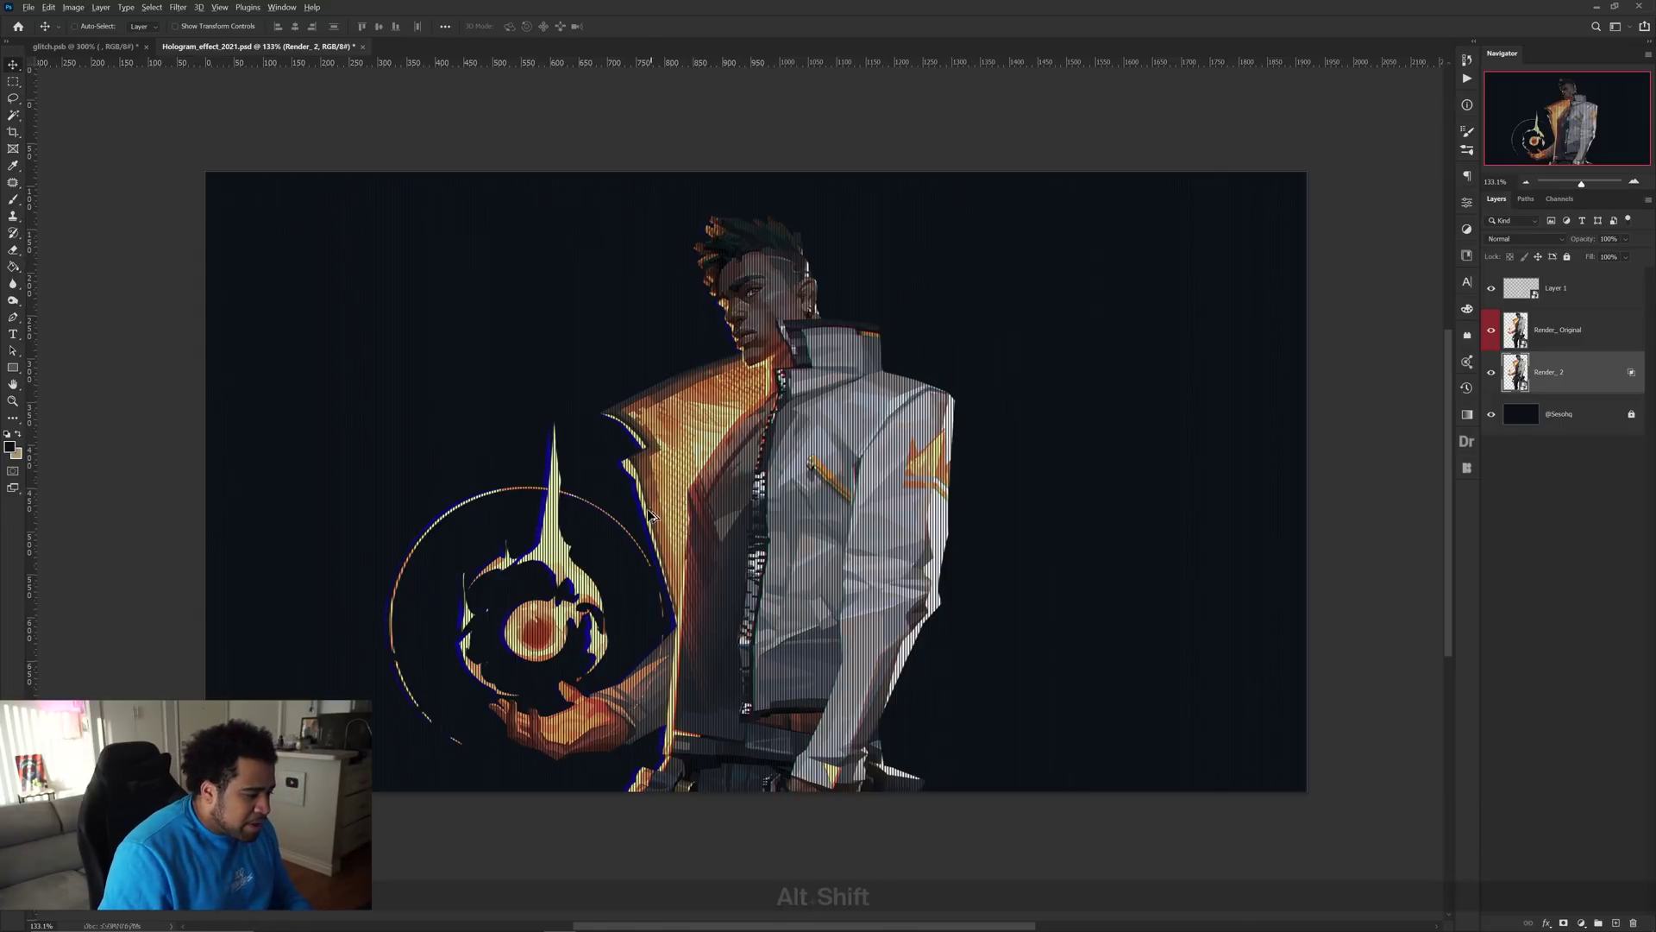
{"action": "scroll", "coordinate": [643, 514], "scroll_direction": "up", "scroll_amount": 6}
{"action": "key", "text": "shift+Right"}
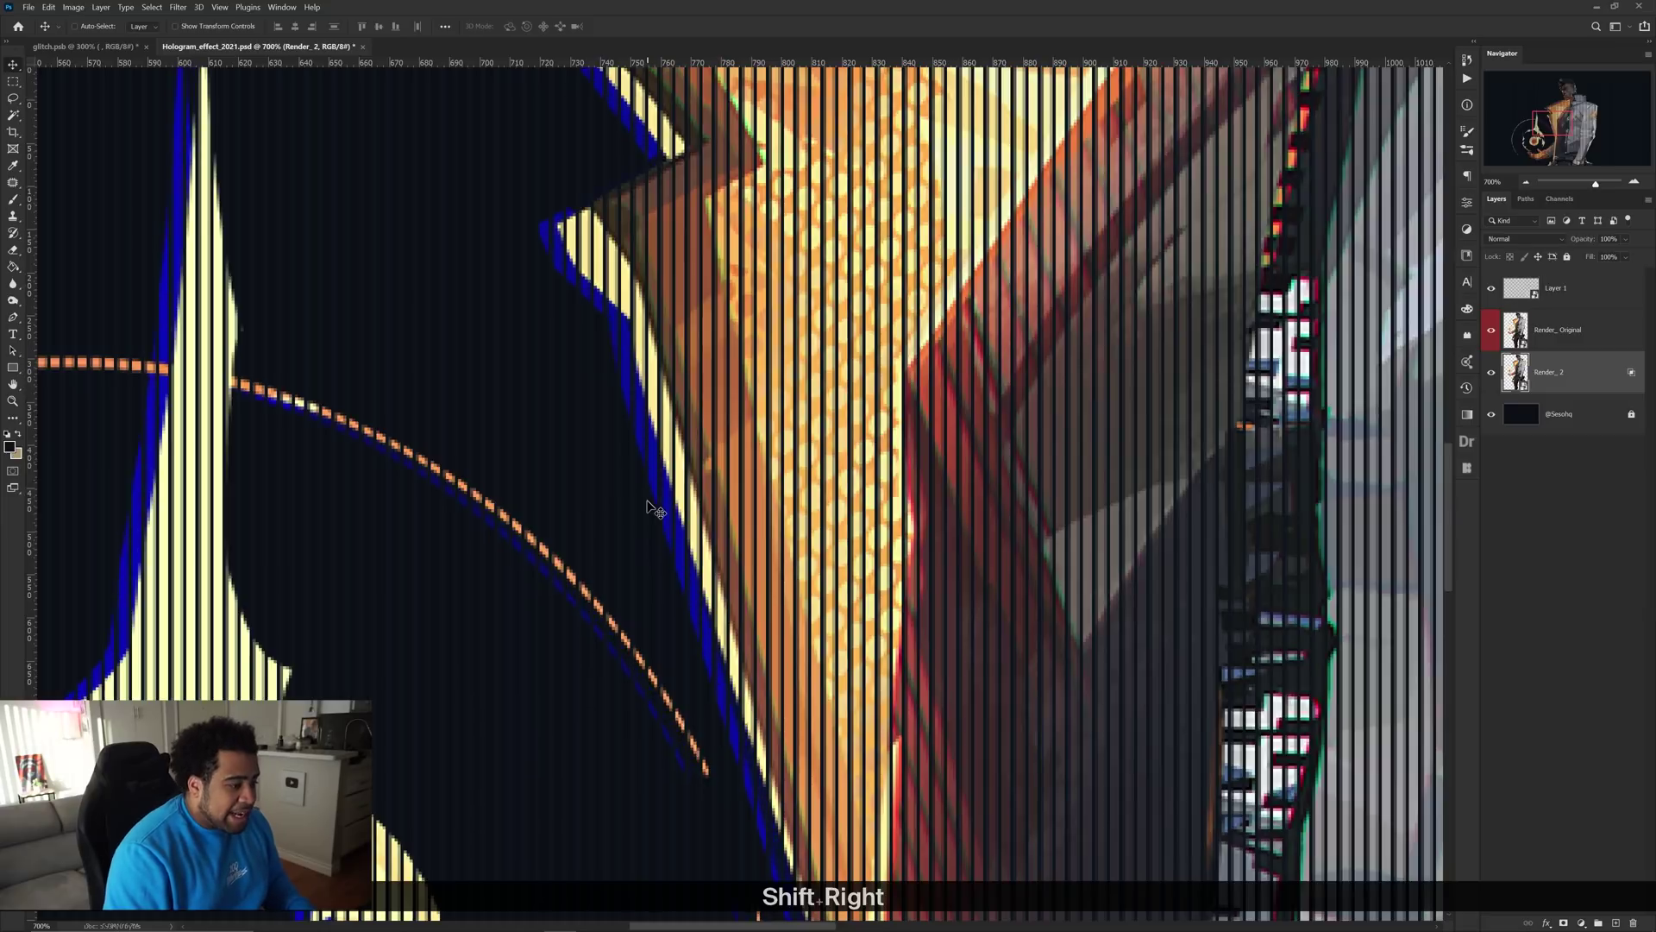
{"action": "scroll", "coordinate": [647, 505], "scroll_direction": "down", "scroll_amount": 7}
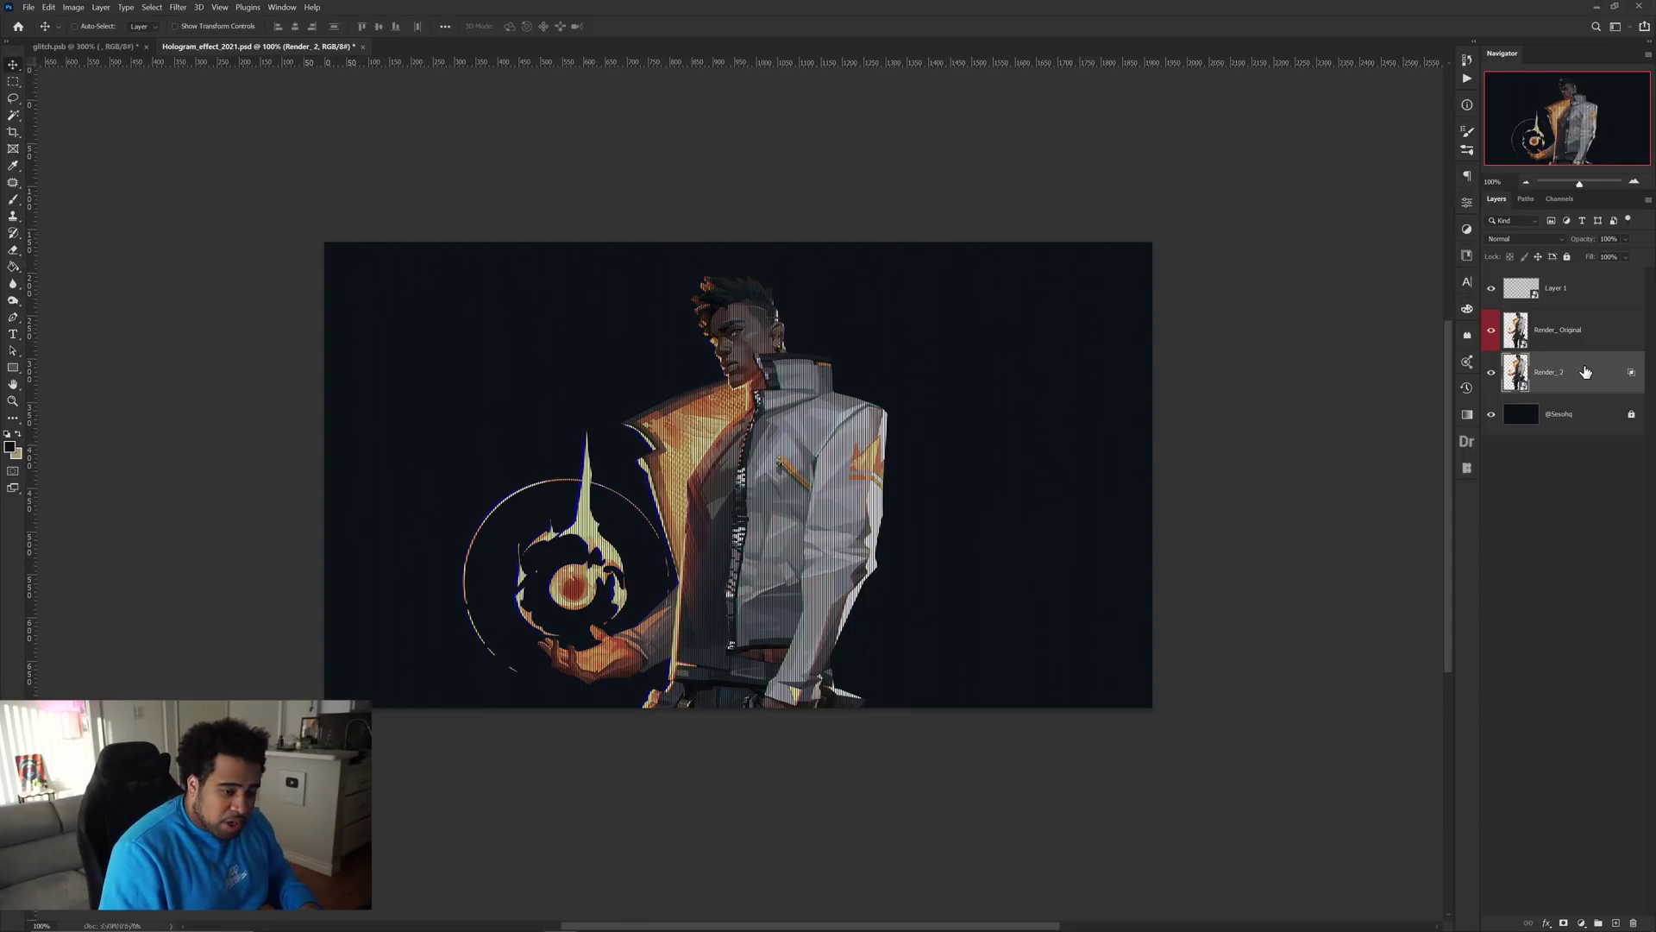
Duplicate the Render_ 2 layer directly beneath itself and rename the copy as Render_ 3
{"action": "key", "text": "alt"}
{"action": "left_click_drag", "start_coordinate": [1595, 390], "coordinate": [1596, 399]}
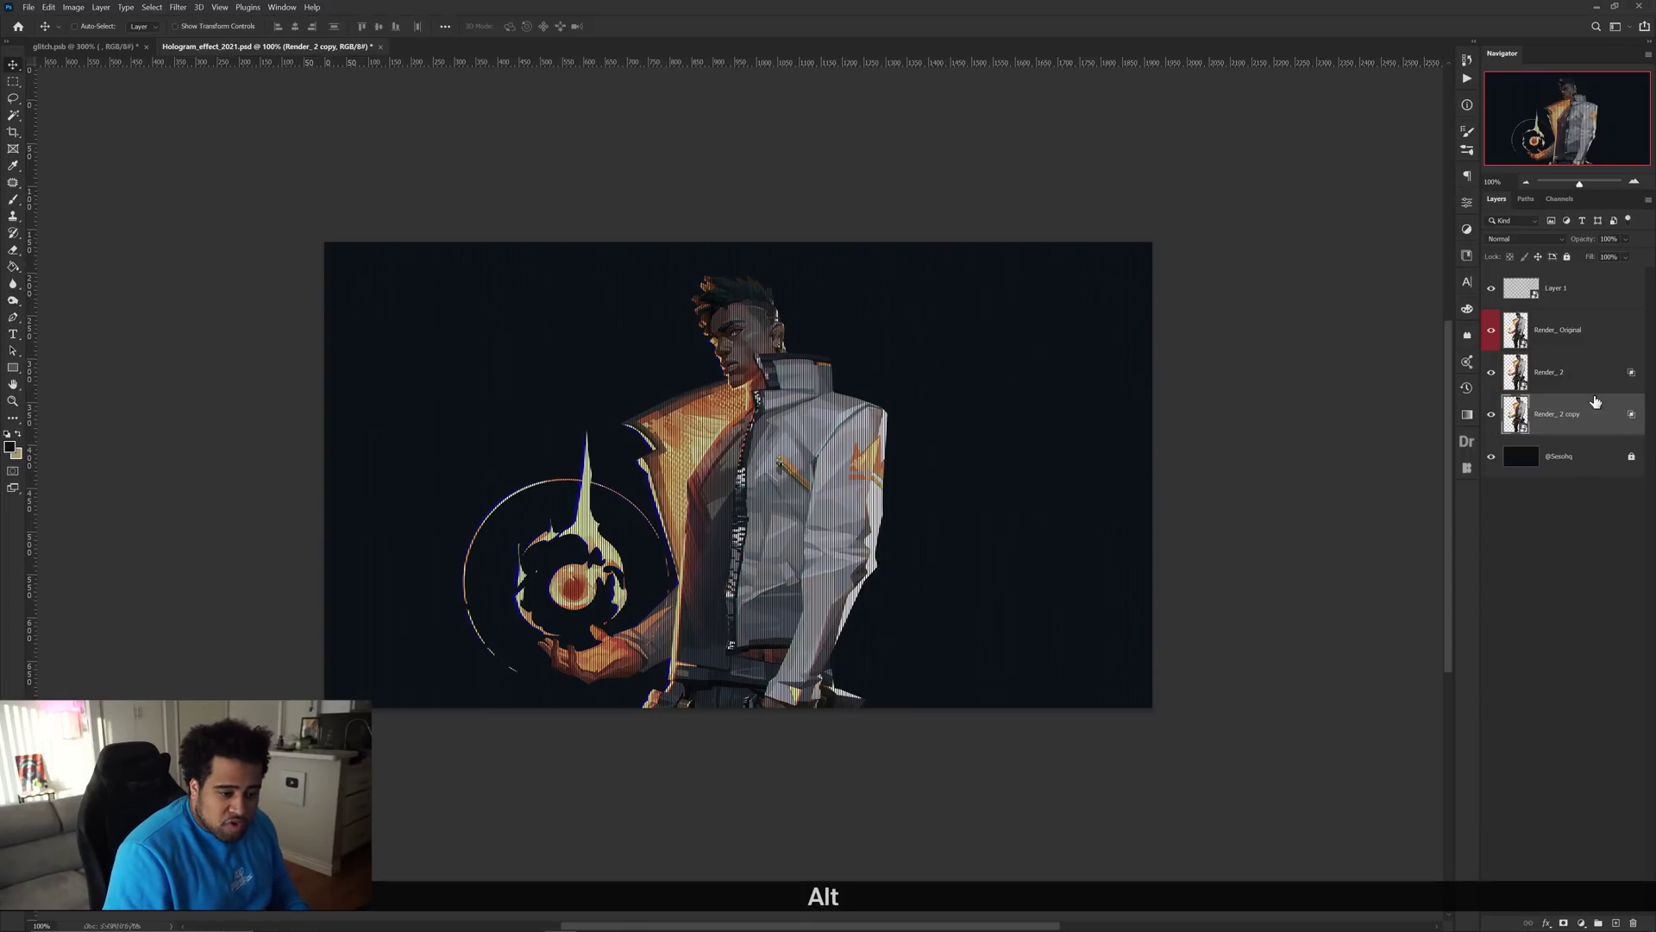
{"action": "double_click", "coordinate": [1557, 414]}
{"action": "key", "text": "Return"}
{"action": "type", "text": "3"}
{"action": "key", "text": "Return"}
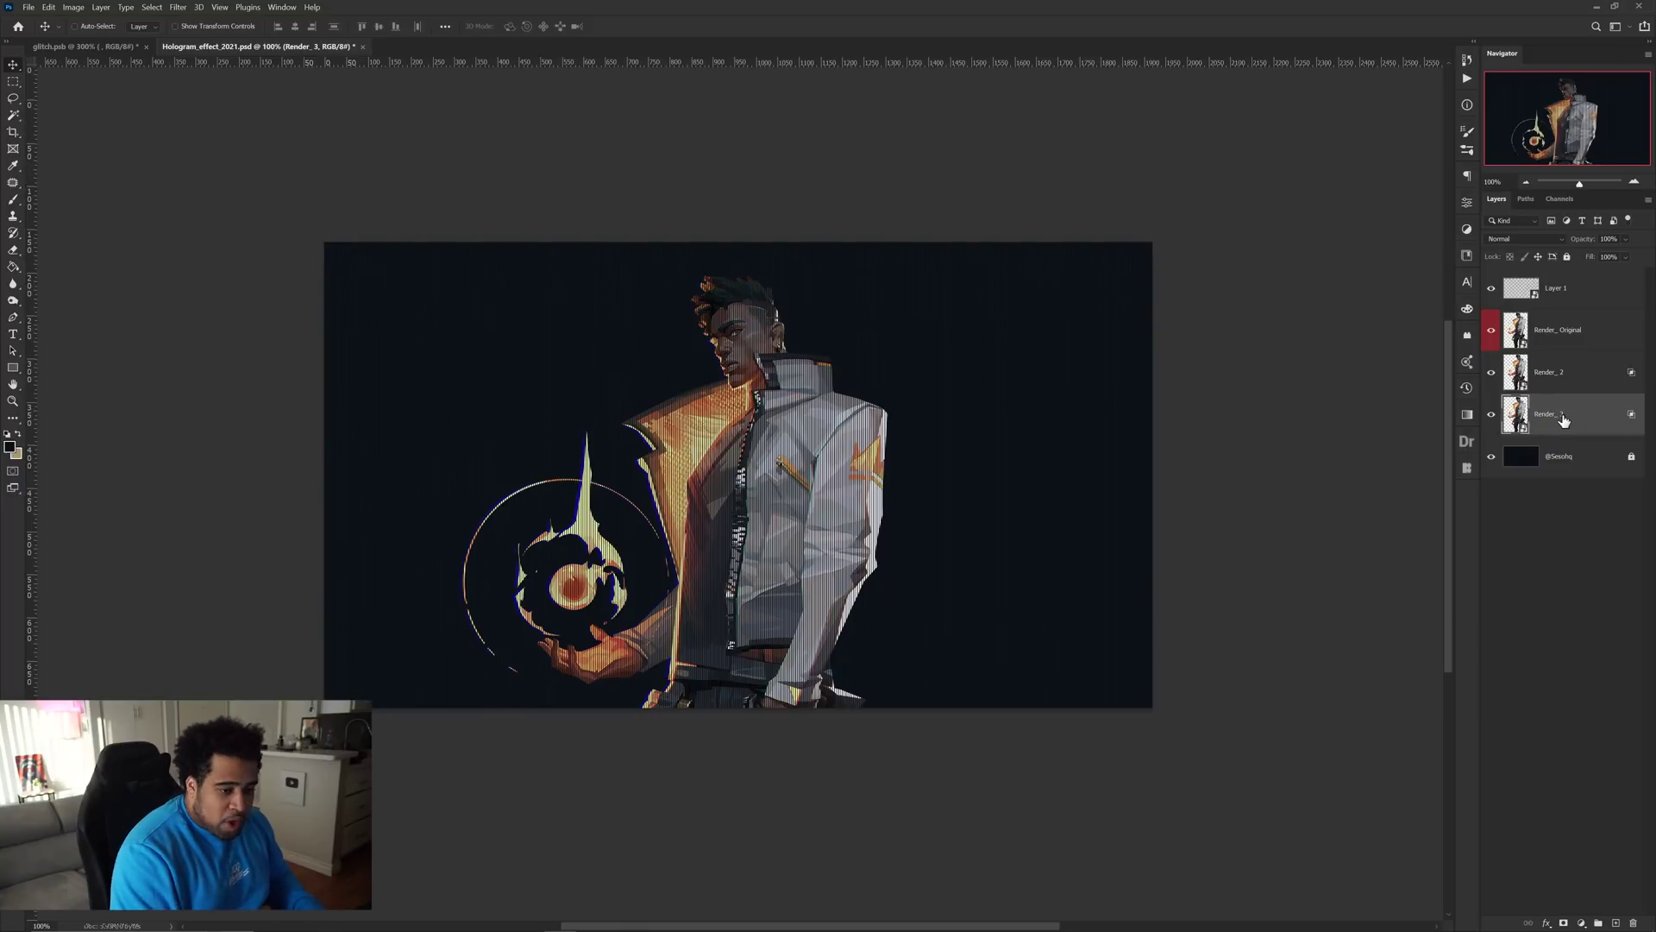
Restrict the Render_ 3 layer to the red channel by disabling blue and enabling red in the blending options
{"action": "double_click", "coordinate": [1597, 428]}
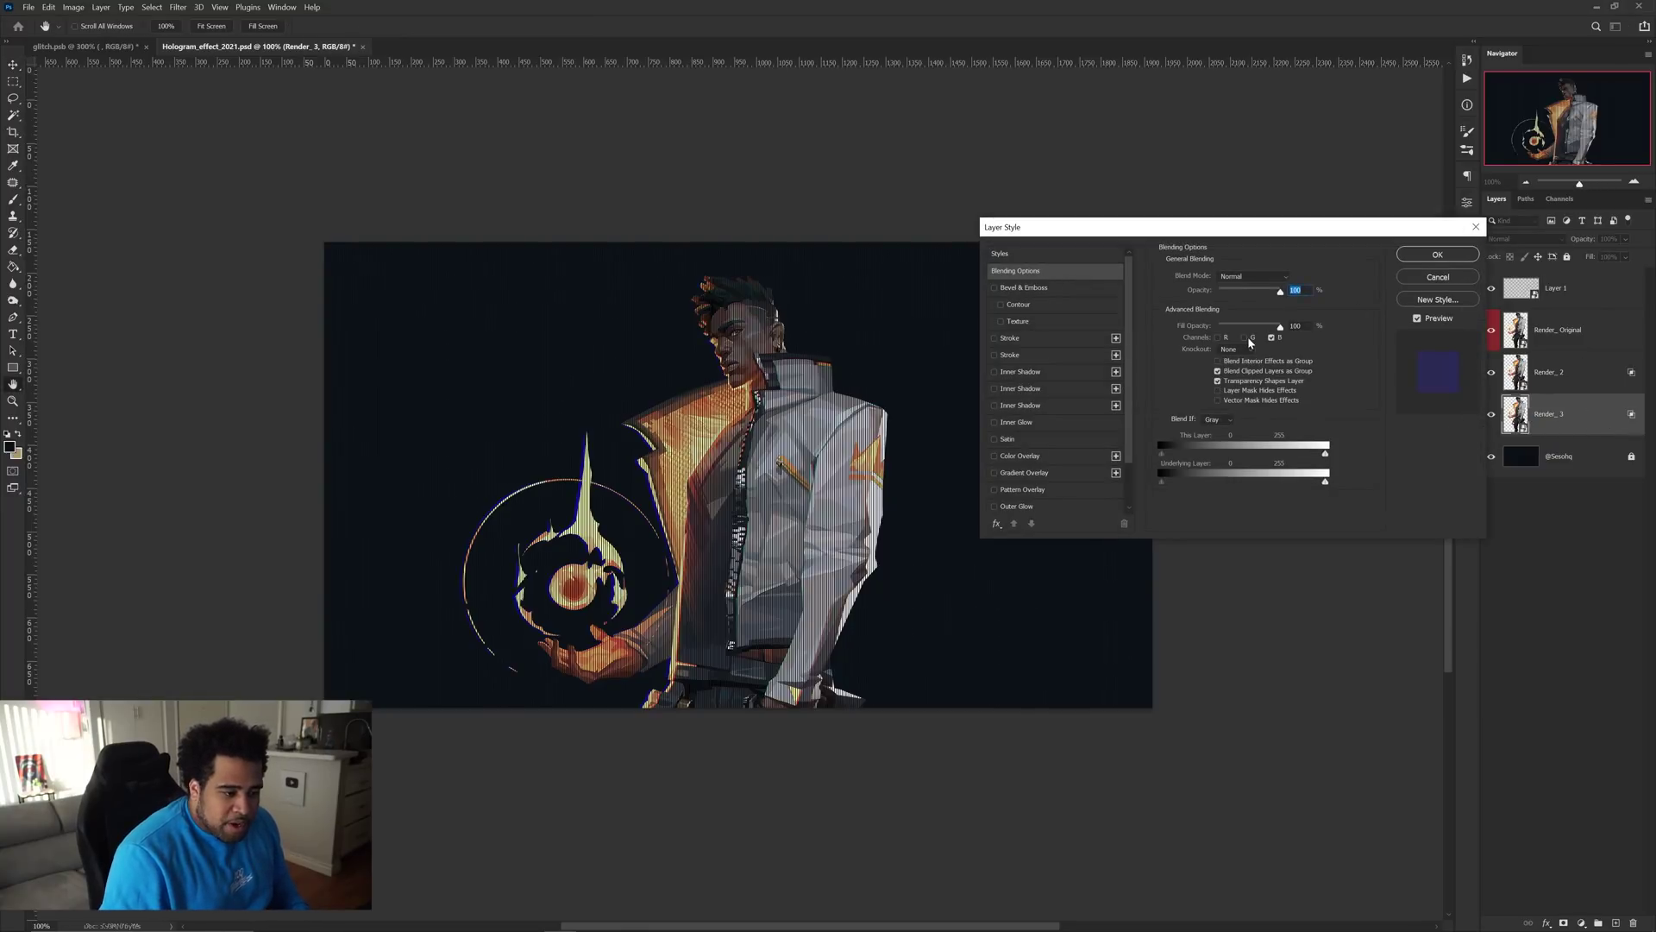
{"action": "left_click", "coordinate": [1273, 339]}
{"action": "left_click", "coordinate": [1218, 337]}
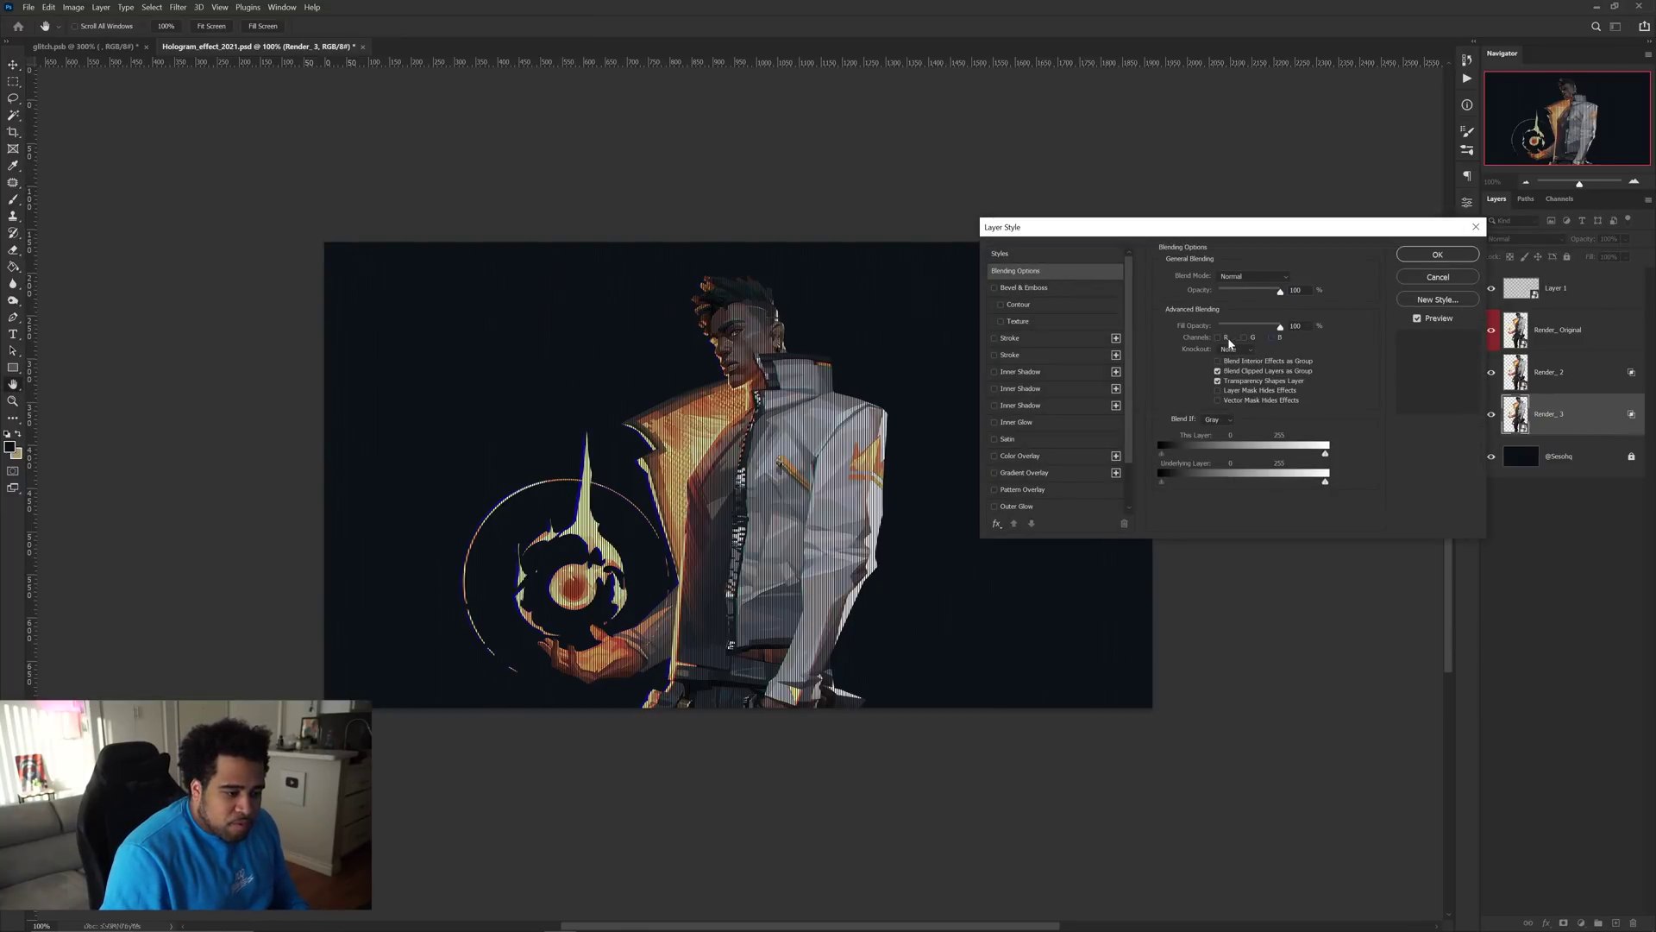
{"action": "left_click", "coordinate": [1437, 256]}
Offset the Render_ 3 layer to the left and the Render_ 2 layer to the right of the original render
{"action": "scroll", "coordinate": [690, 397], "scroll_direction": "up", "scroll_amount": 1}
{"action": "left_click_drag", "start_coordinate": [745, 386], "coordinate": [783, 335]}
{"action": "left_click", "coordinate": [1538, 388]}
{"action": "left_click_drag", "start_coordinate": [843, 424], "coordinate": [857, 426]}
{"action": "scroll", "coordinate": [858, 426], "scroll_direction": "down", "scroll_amount": 1}
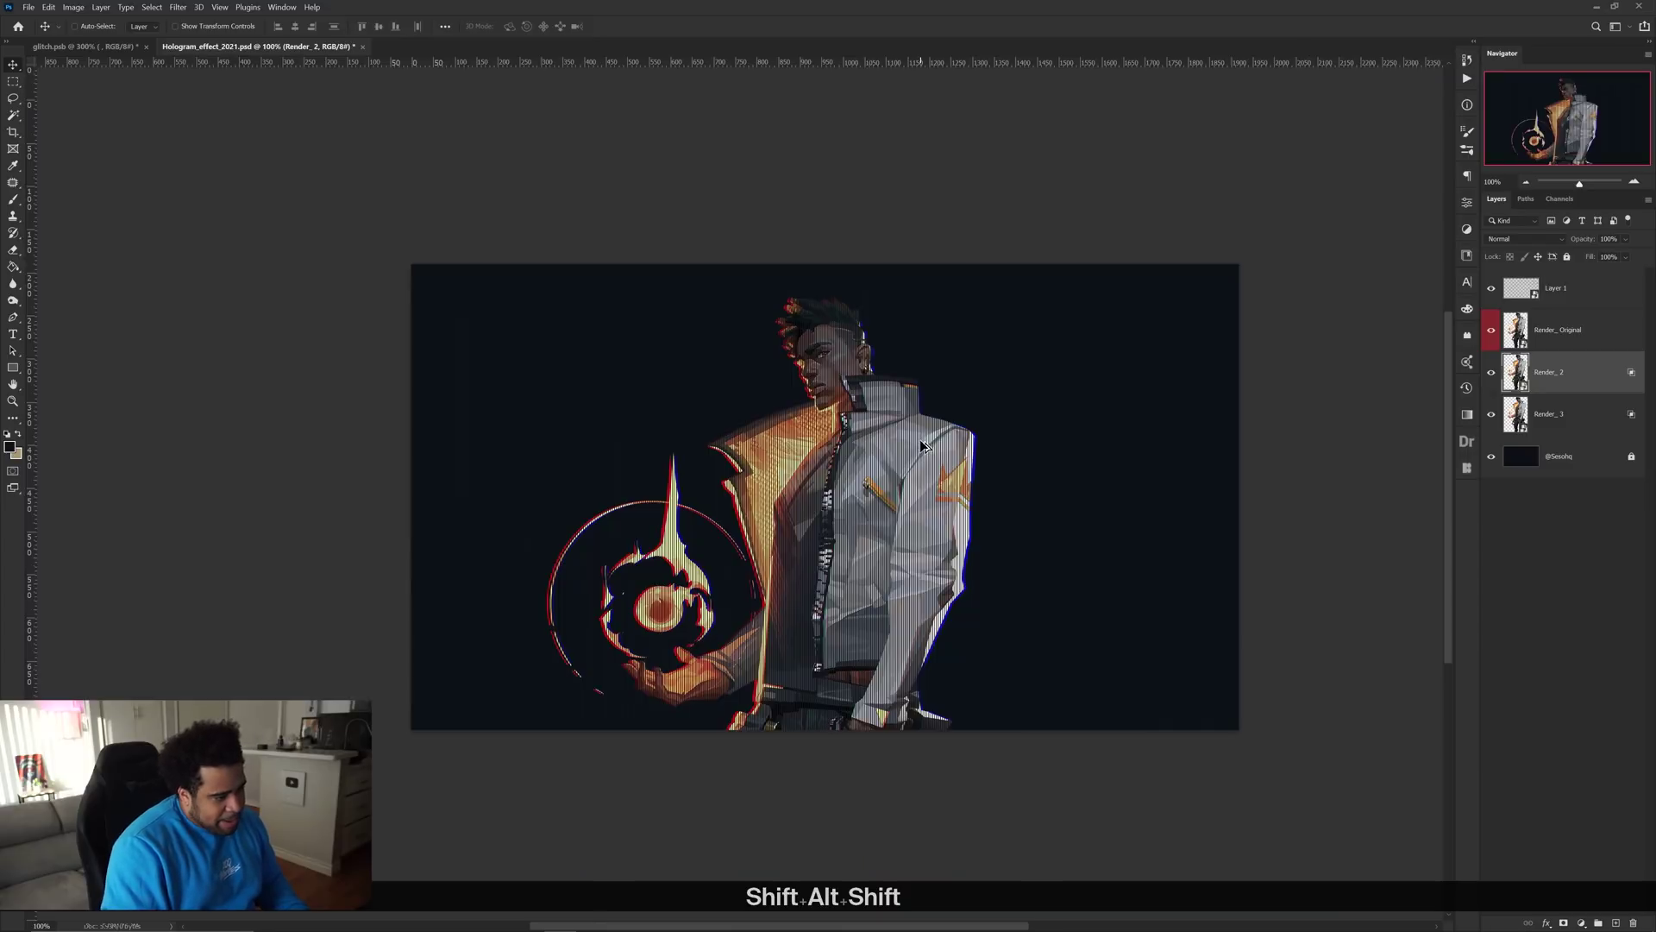
{"action": "scroll", "coordinate": [921, 445], "scroll_direction": "up", "scroll_amount": 1}
Duplicate the Render_ 3 layer directly beneath itself and rename the copy as Render_ 4
{"action": "left_click", "coordinate": [1585, 421]}
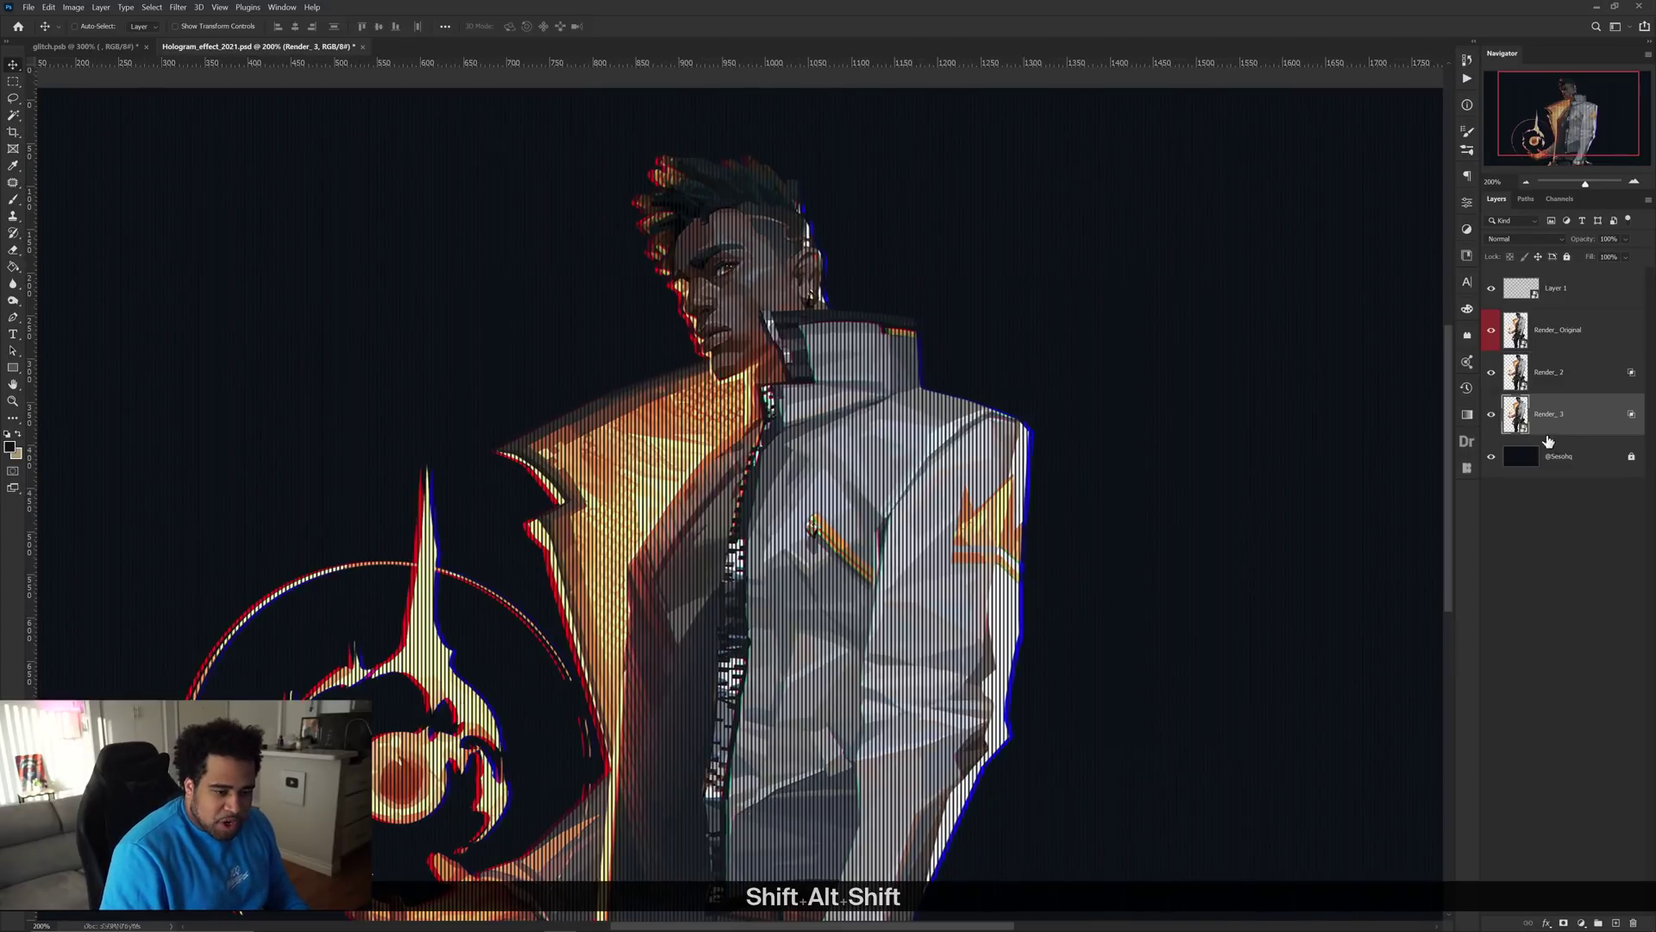
{"action": "left_click_drag", "start_coordinate": [1589, 424], "coordinate": [1606, 463], "text": "alt"}
{"action": "double_click", "coordinate": [1570, 458]}
{"action": "type", "text": "4"}
{"action": "key", "text": "Return"}
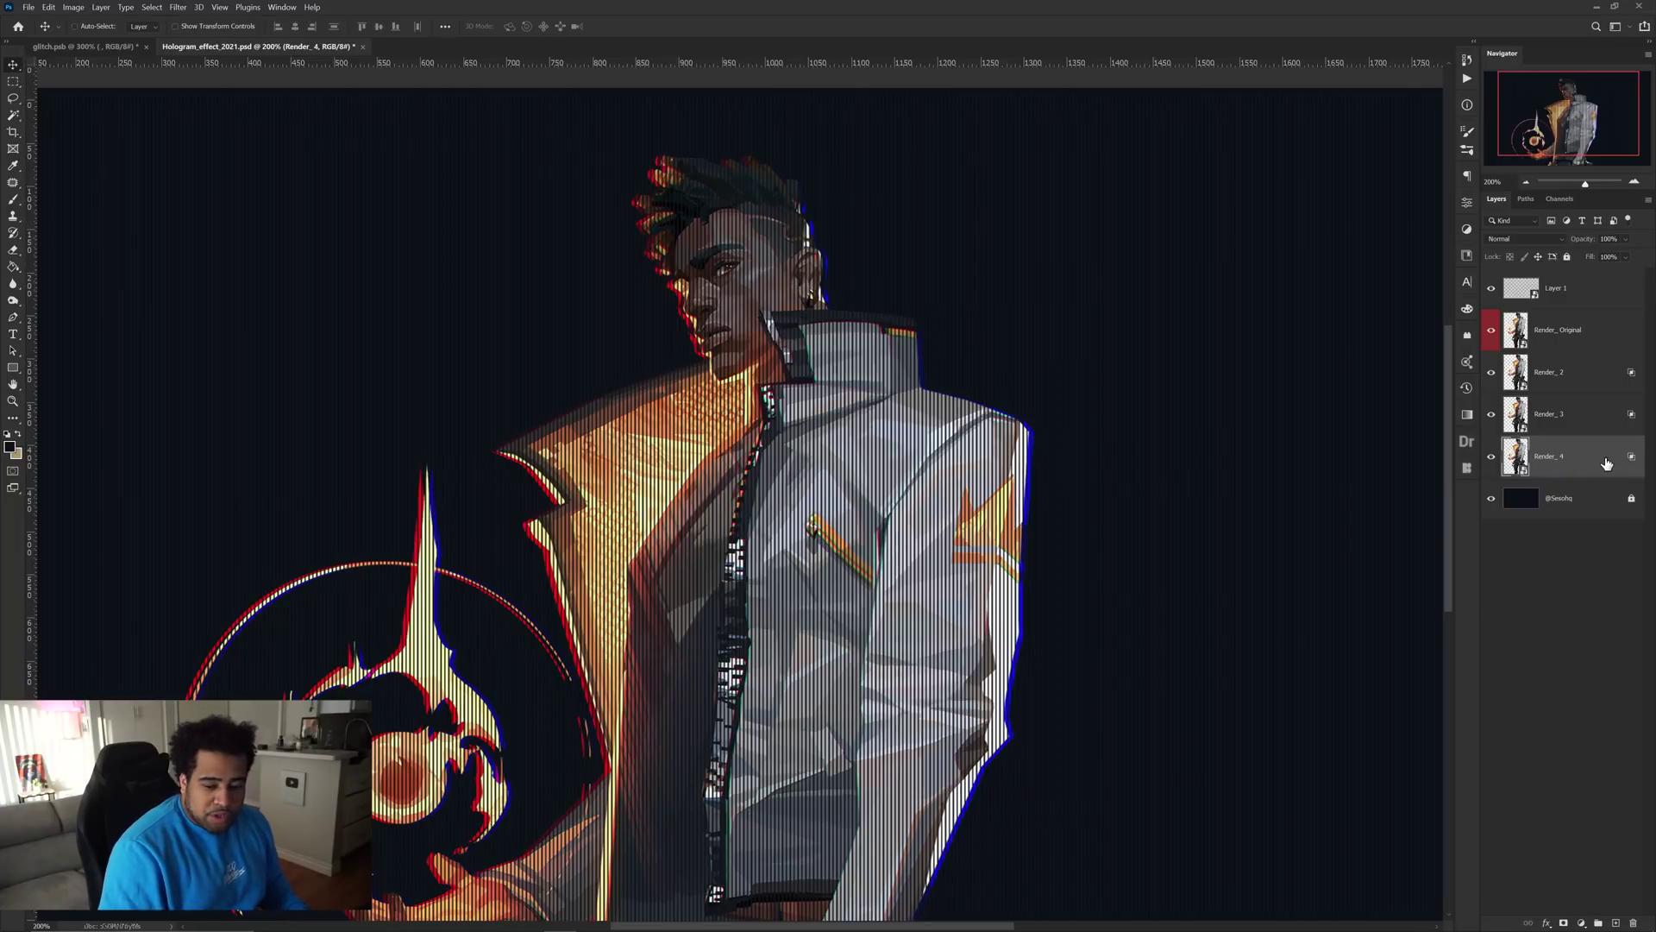
Restrict the Render_ 4 layer to the green channel by enabling green and disabling red in the blending options
{"action": "double_click", "coordinate": [1606, 464]}
{"action": "left_click", "coordinate": [1244, 338]}
{"action": "left_click", "coordinate": [1218, 338]}
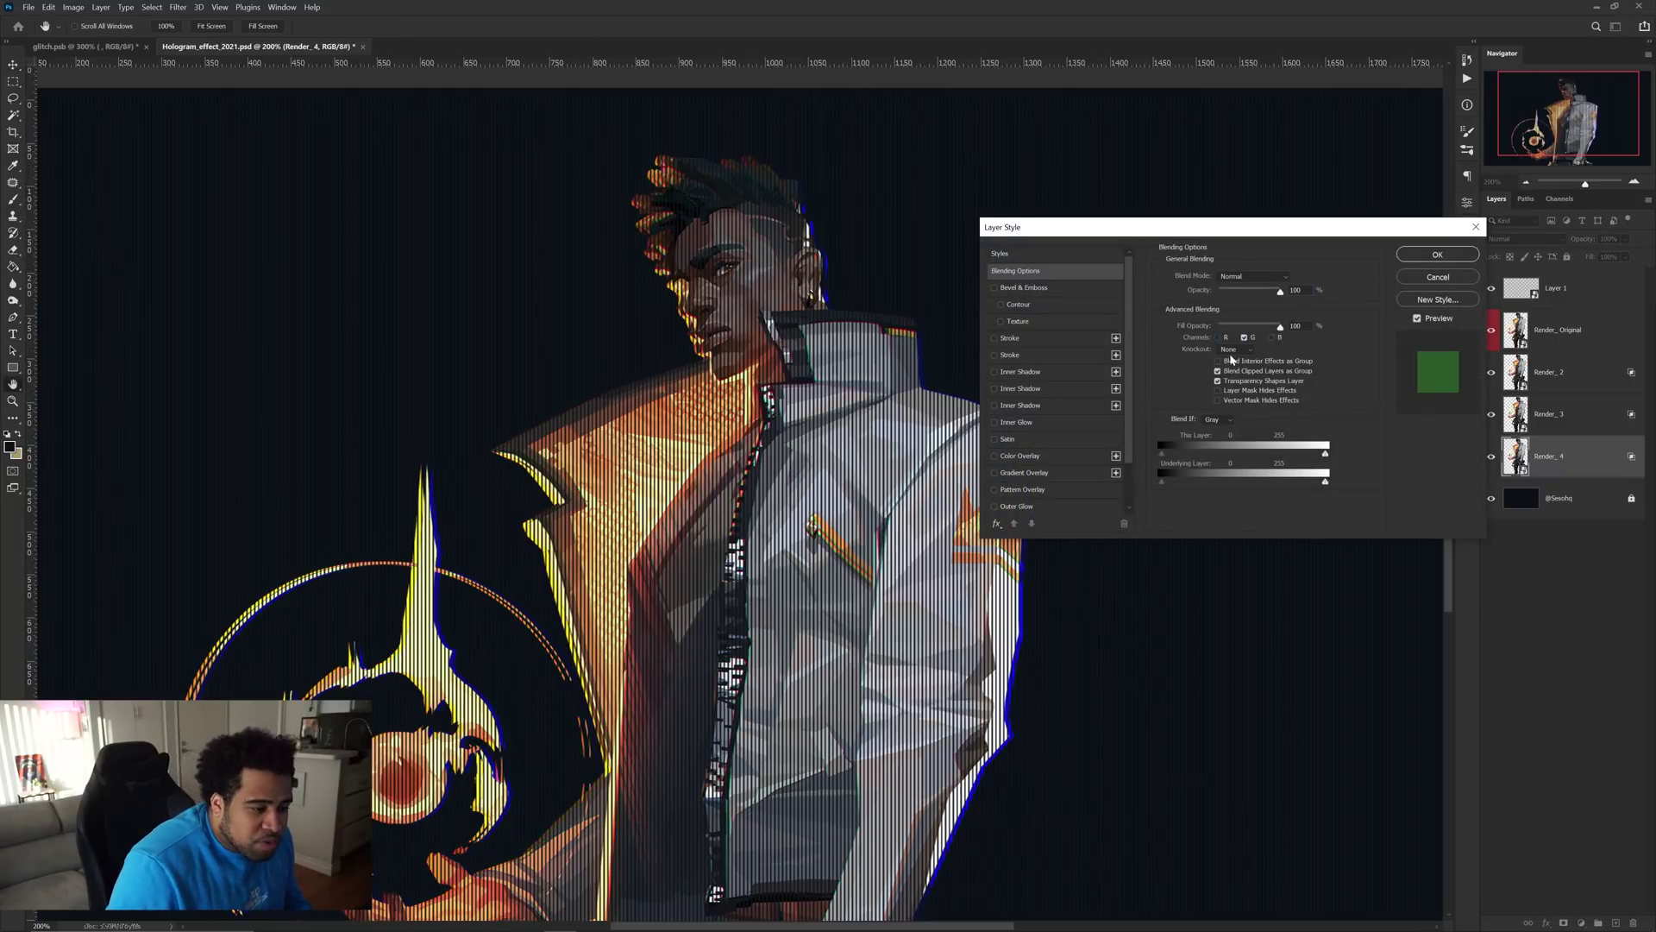
{"action": "left_click", "coordinate": [1444, 259]}
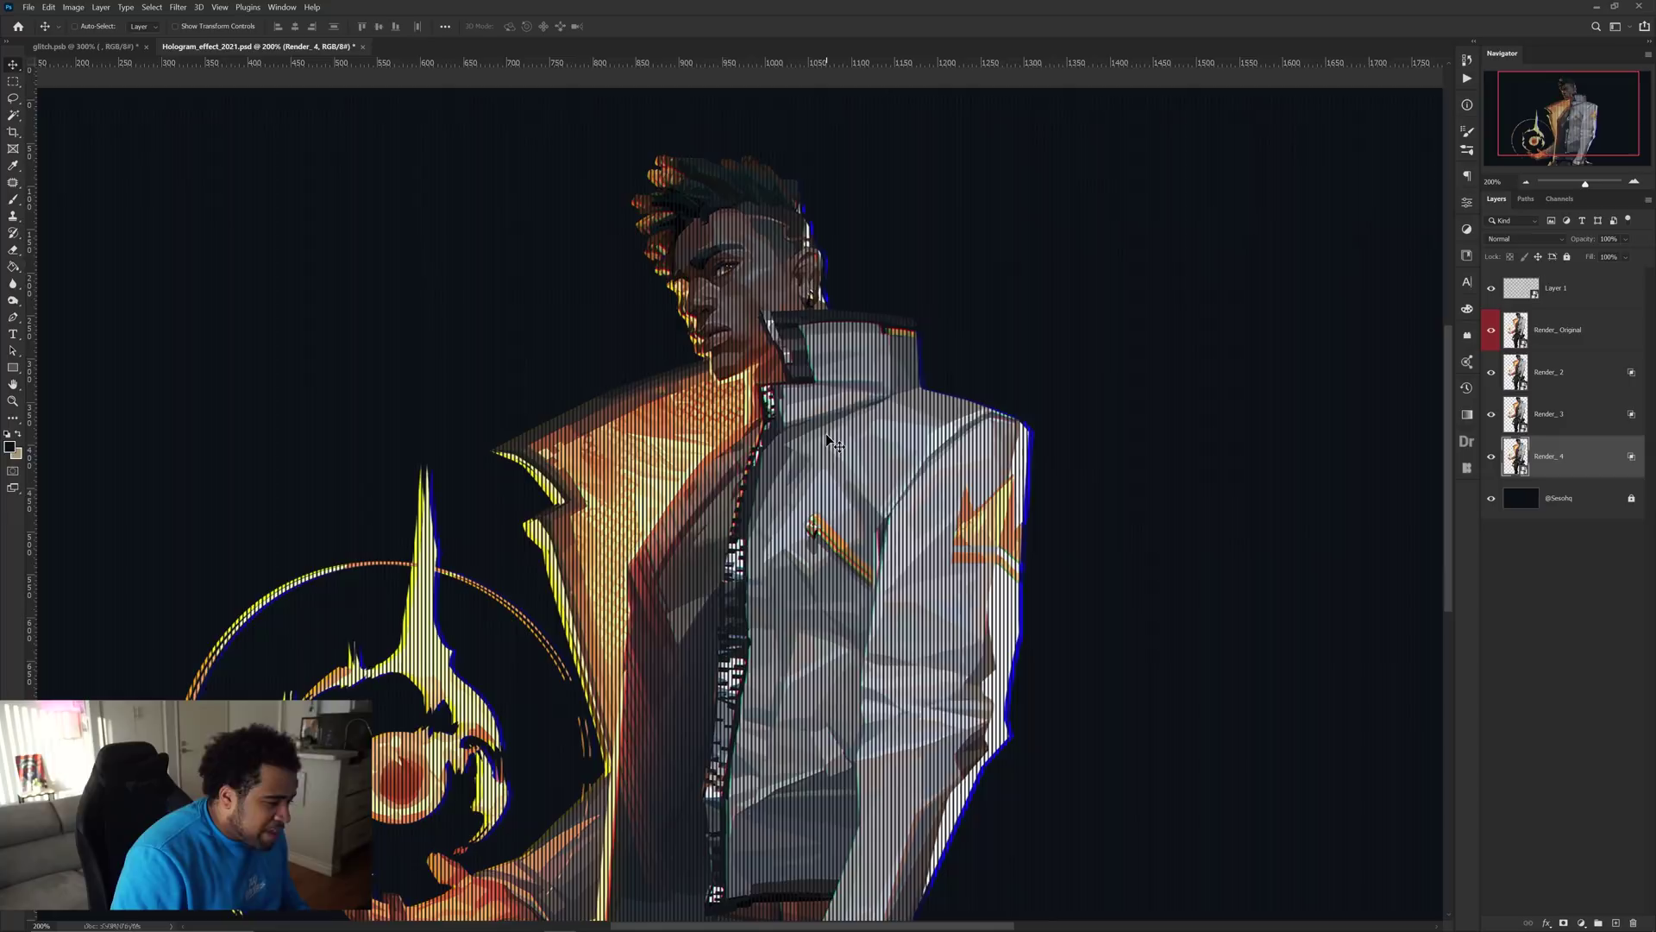
Nudge the Render_ 4 layer a few pixels to the left and inspect the colour fringes around the character
{"action": "key", "text": "Left"}
{"action": "key", "text": "Left"}
{"action": "key", "text": "Left"}
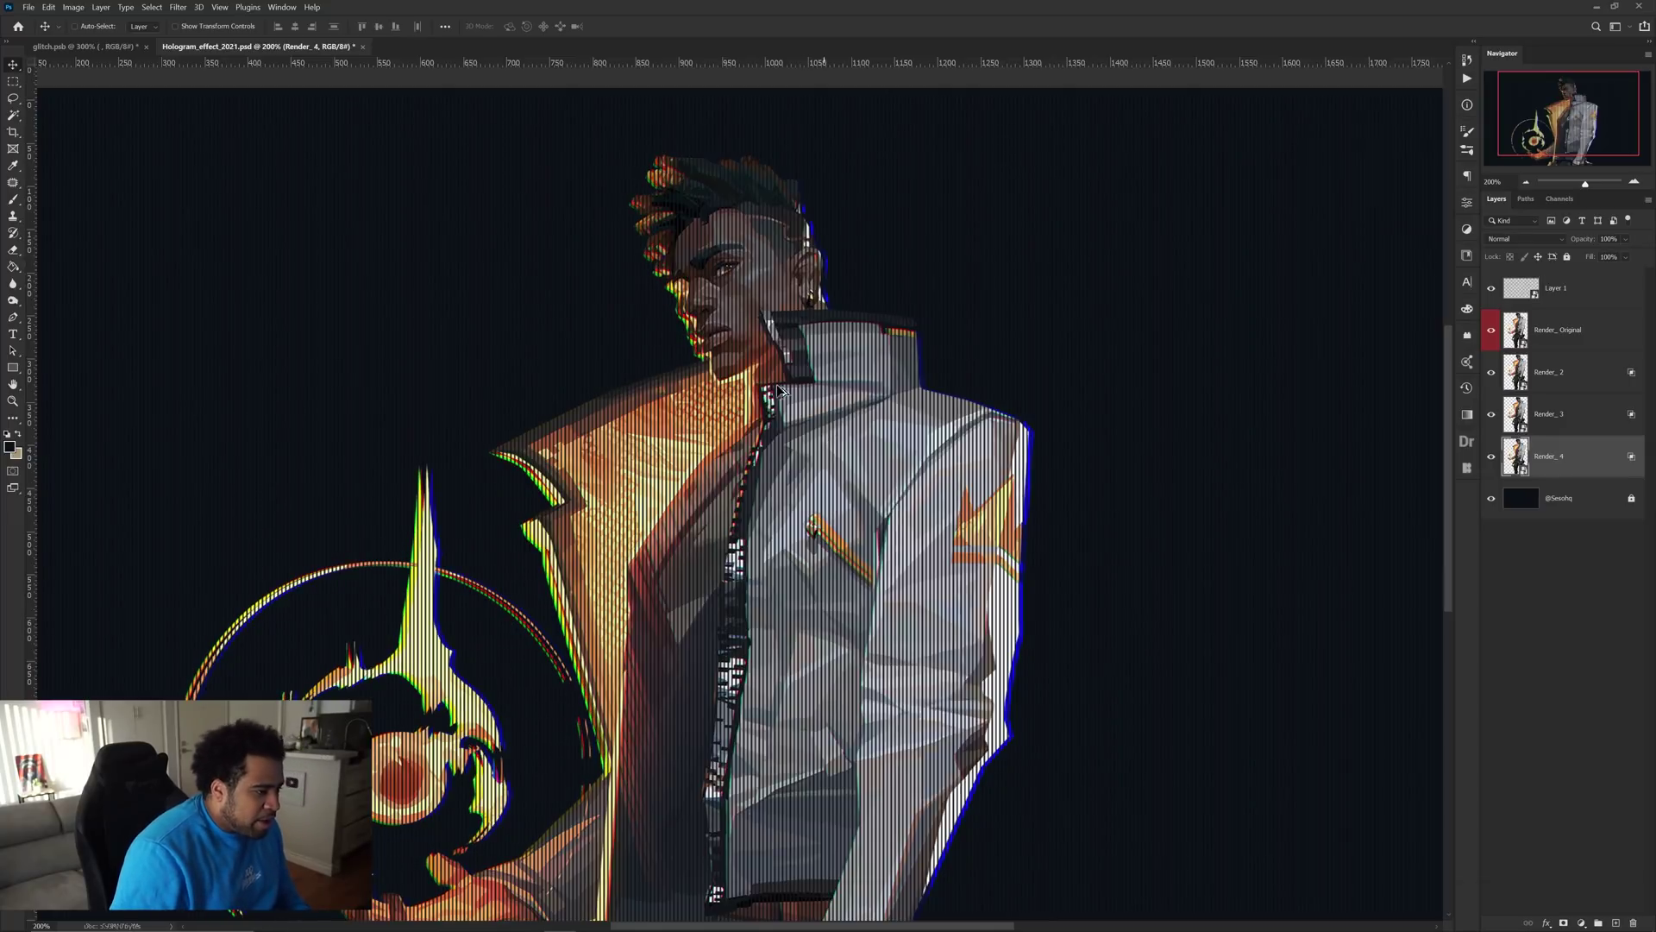
{"action": "scroll", "coordinate": [705, 259], "scroll_direction": "up", "scroll_amount": 5}
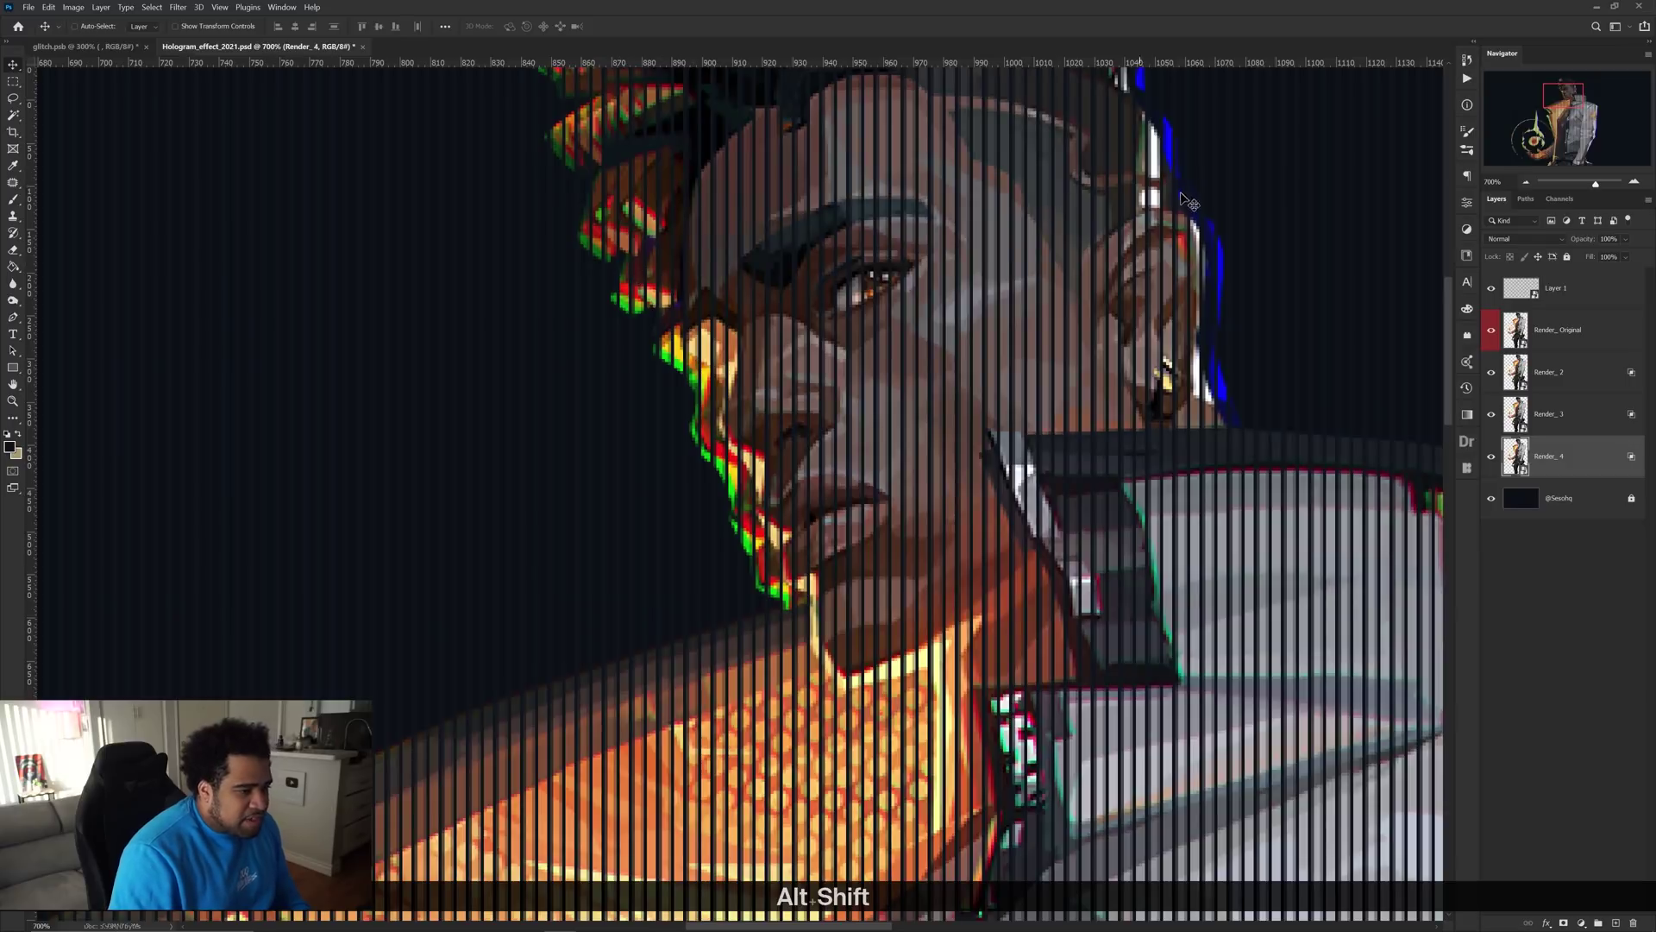
{"action": "scroll", "coordinate": [1128, 317], "scroll_direction": "down", "scroll_amount": 5}
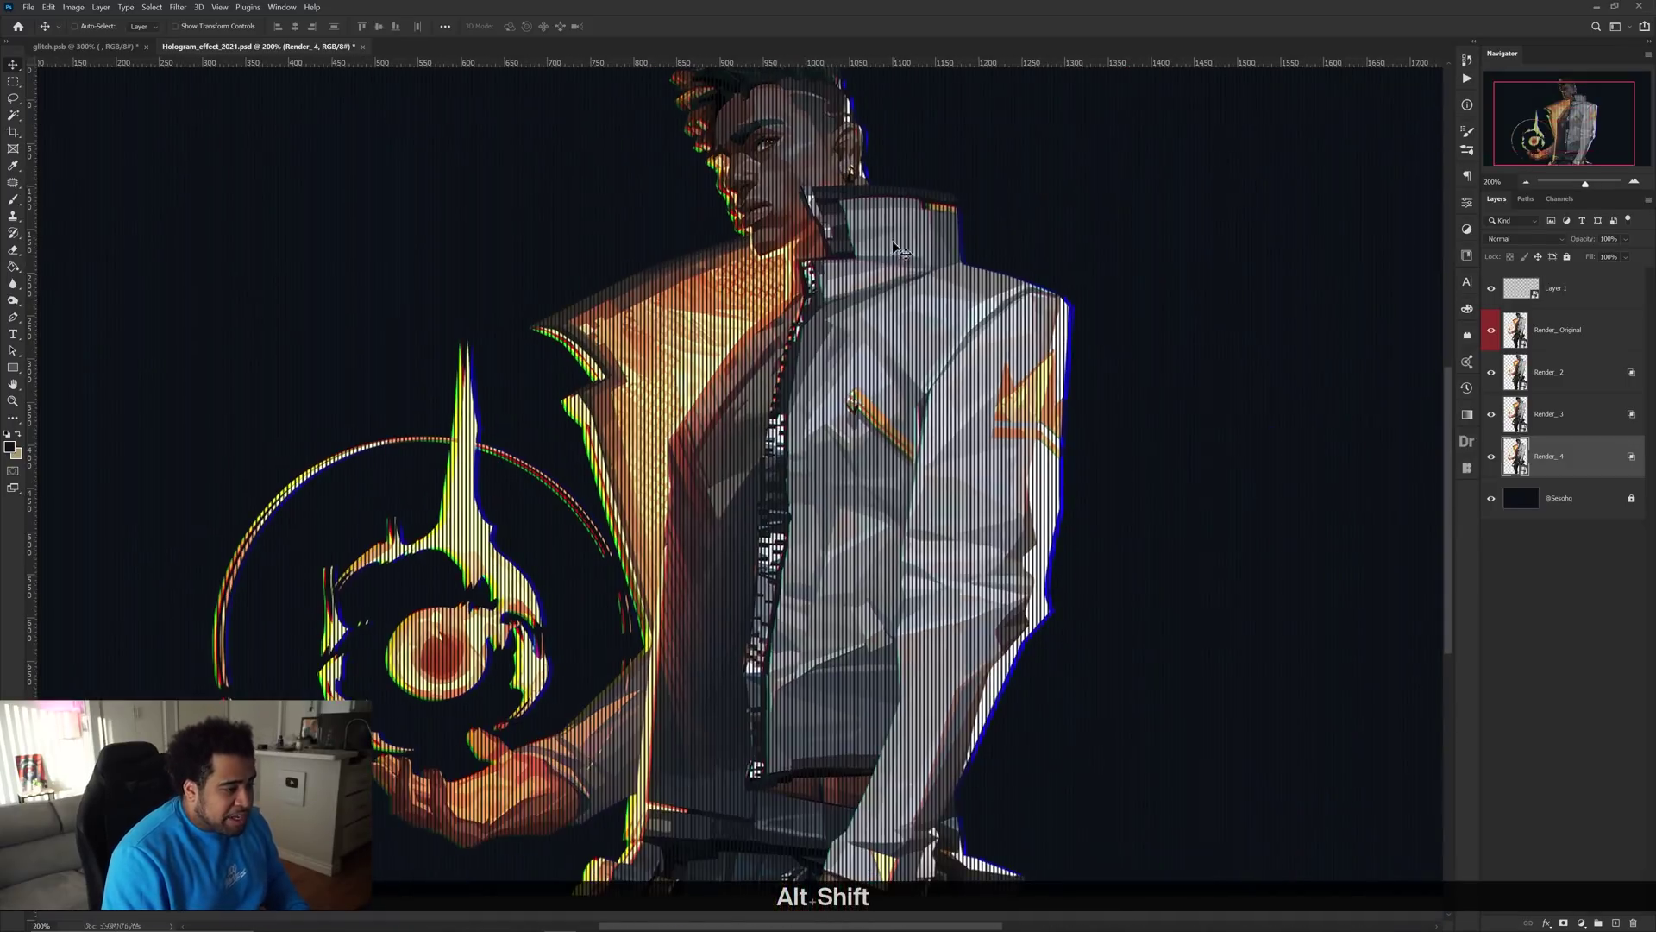
{"action": "scroll", "coordinate": [893, 236], "scroll_direction": "down", "scroll_amount": 1}
{"action": "left_click_drag", "start_coordinate": [844, 352], "coordinate": [761, 494]}
{"action": "scroll", "coordinate": [774, 482], "scroll_direction": "up", "scroll_amount": 1}
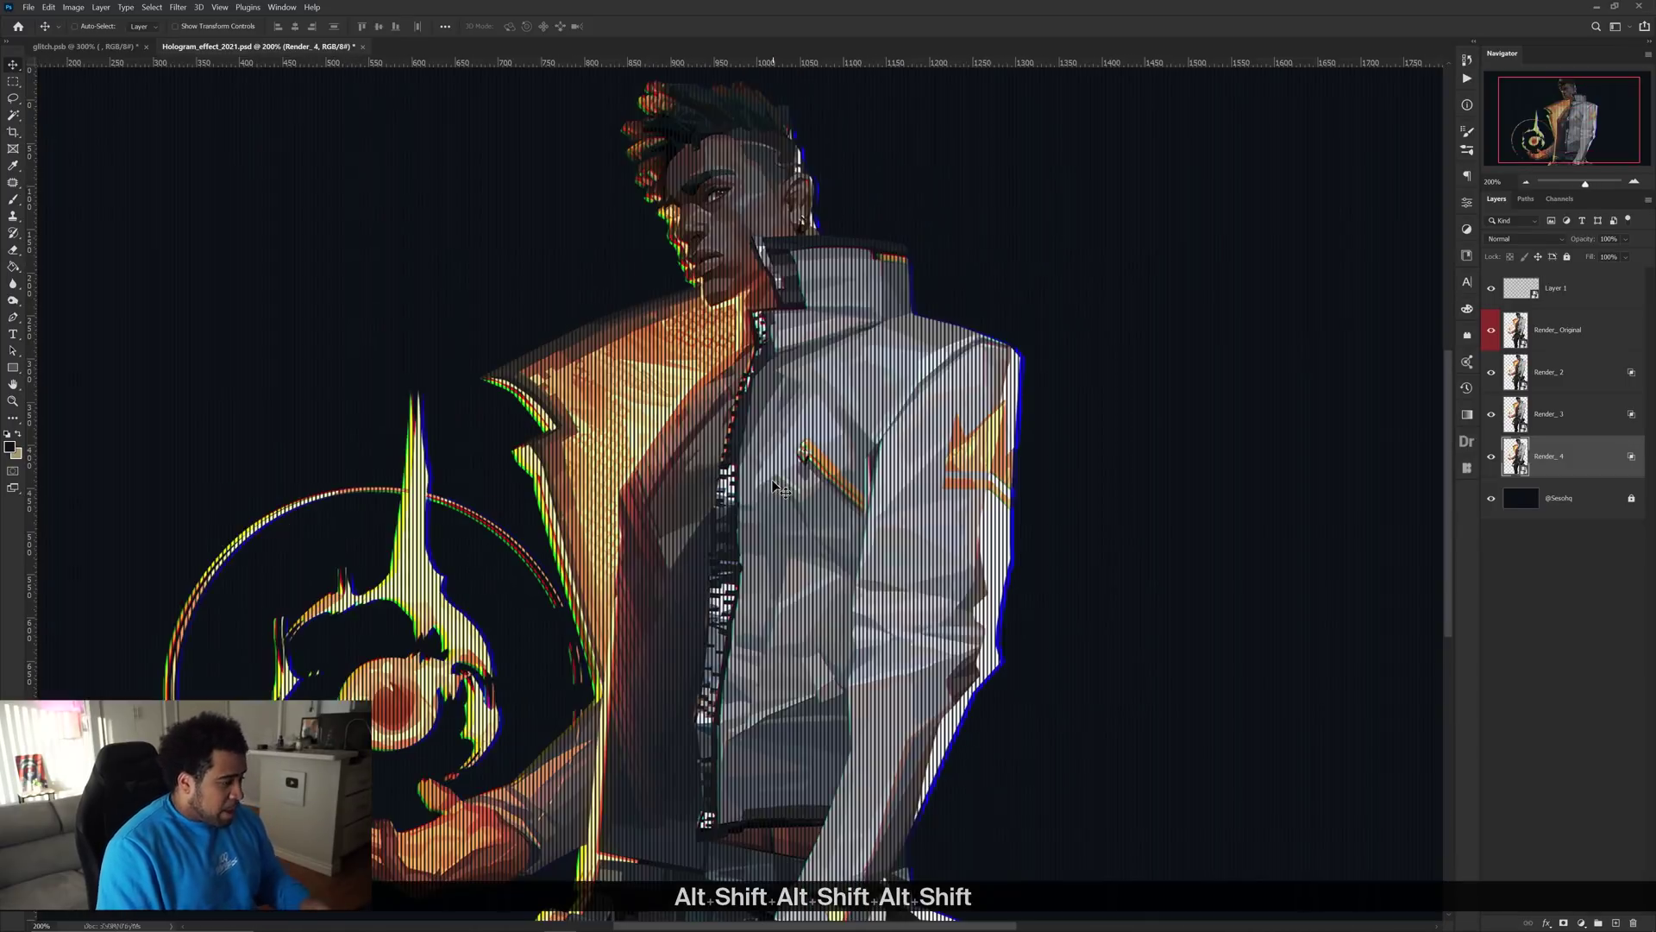
{"action": "scroll", "coordinate": [781, 488], "scroll_direction": "down", "scroll_amount": 3}
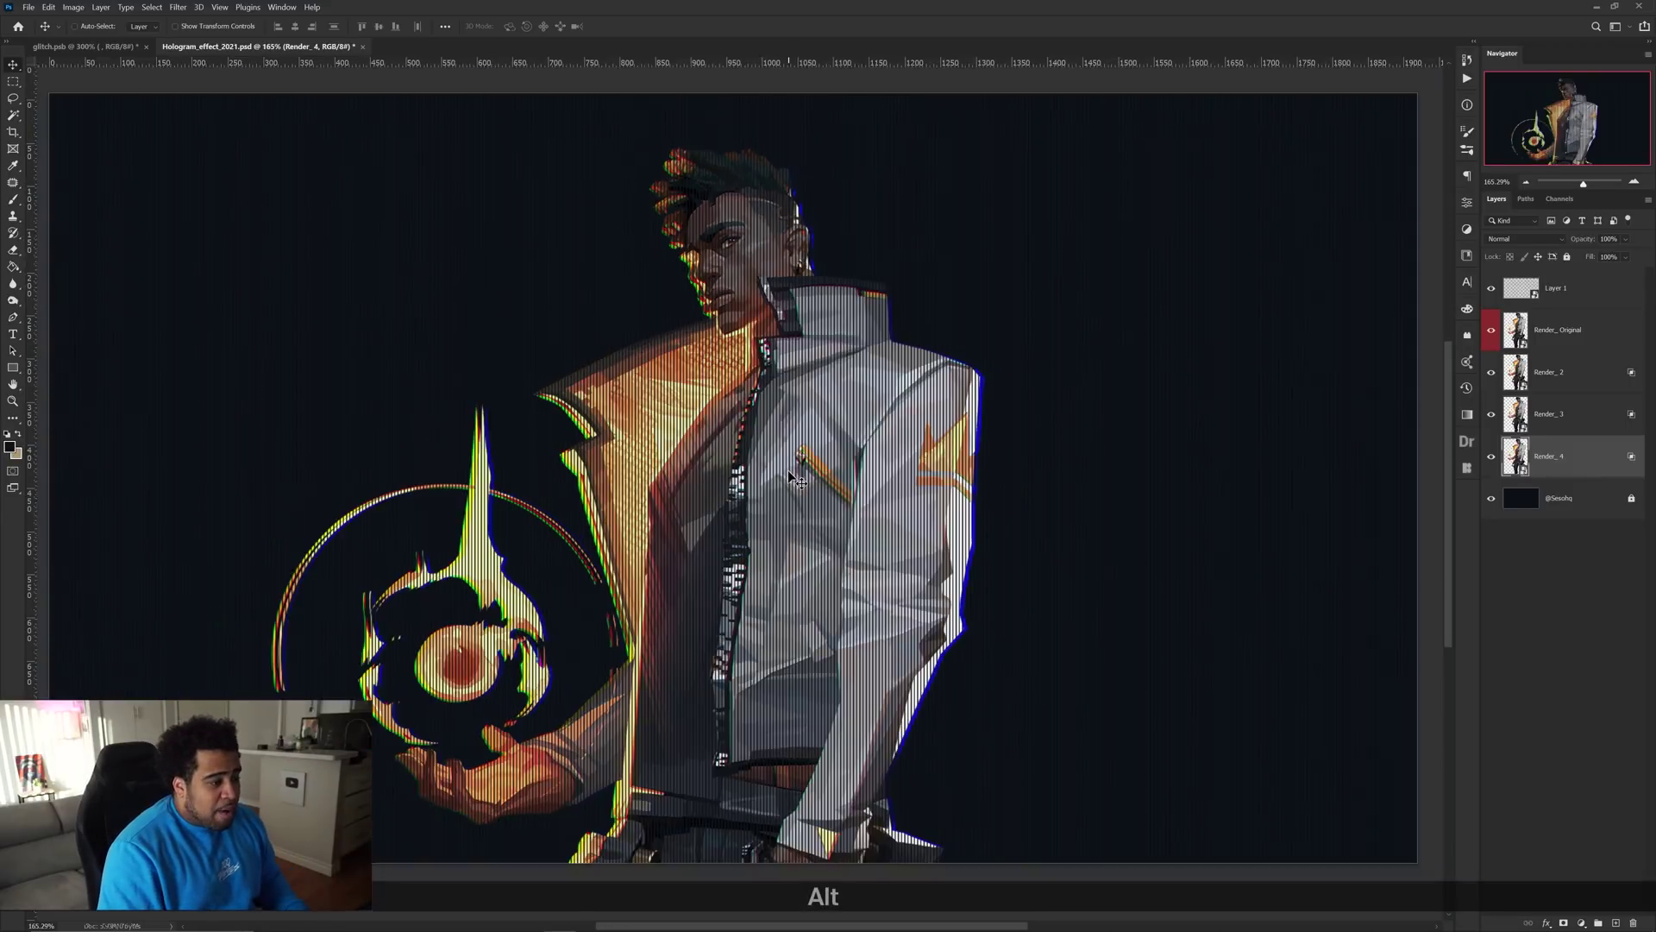
{"action": "left_click_drag", "start_coordinate": [803, 485], "coordinate": [810, 491]}
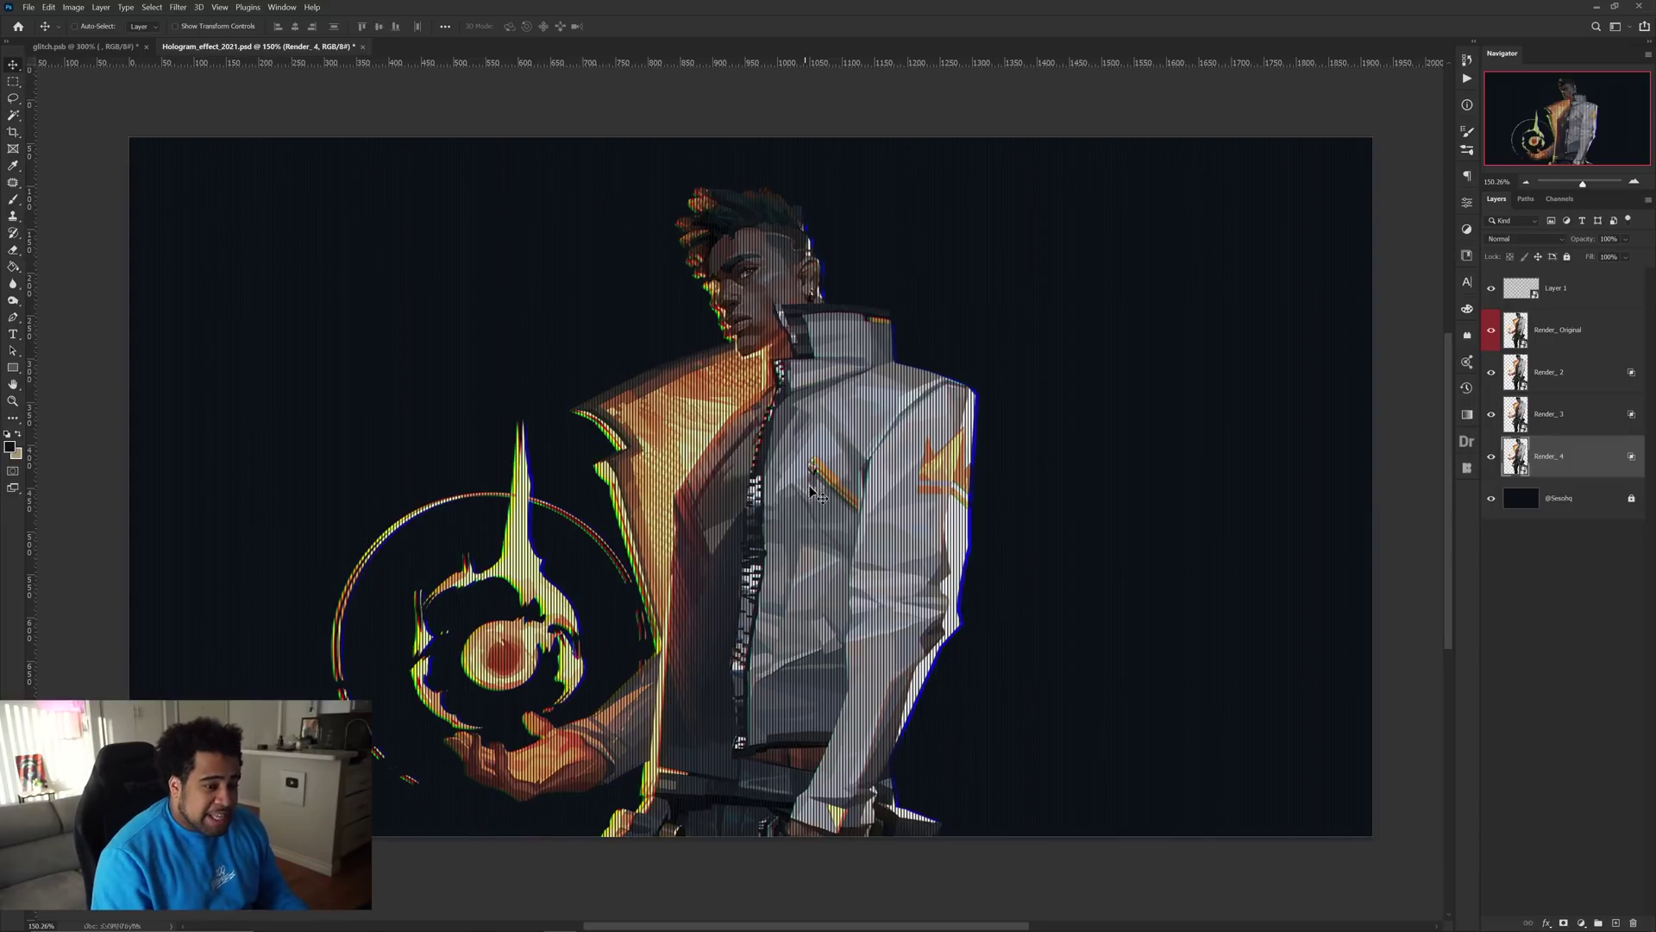
Add a layer mask to the Render_ Original layer and choose the Brush tool
{"action": "left_click", "coordinate": [1547, 330]}
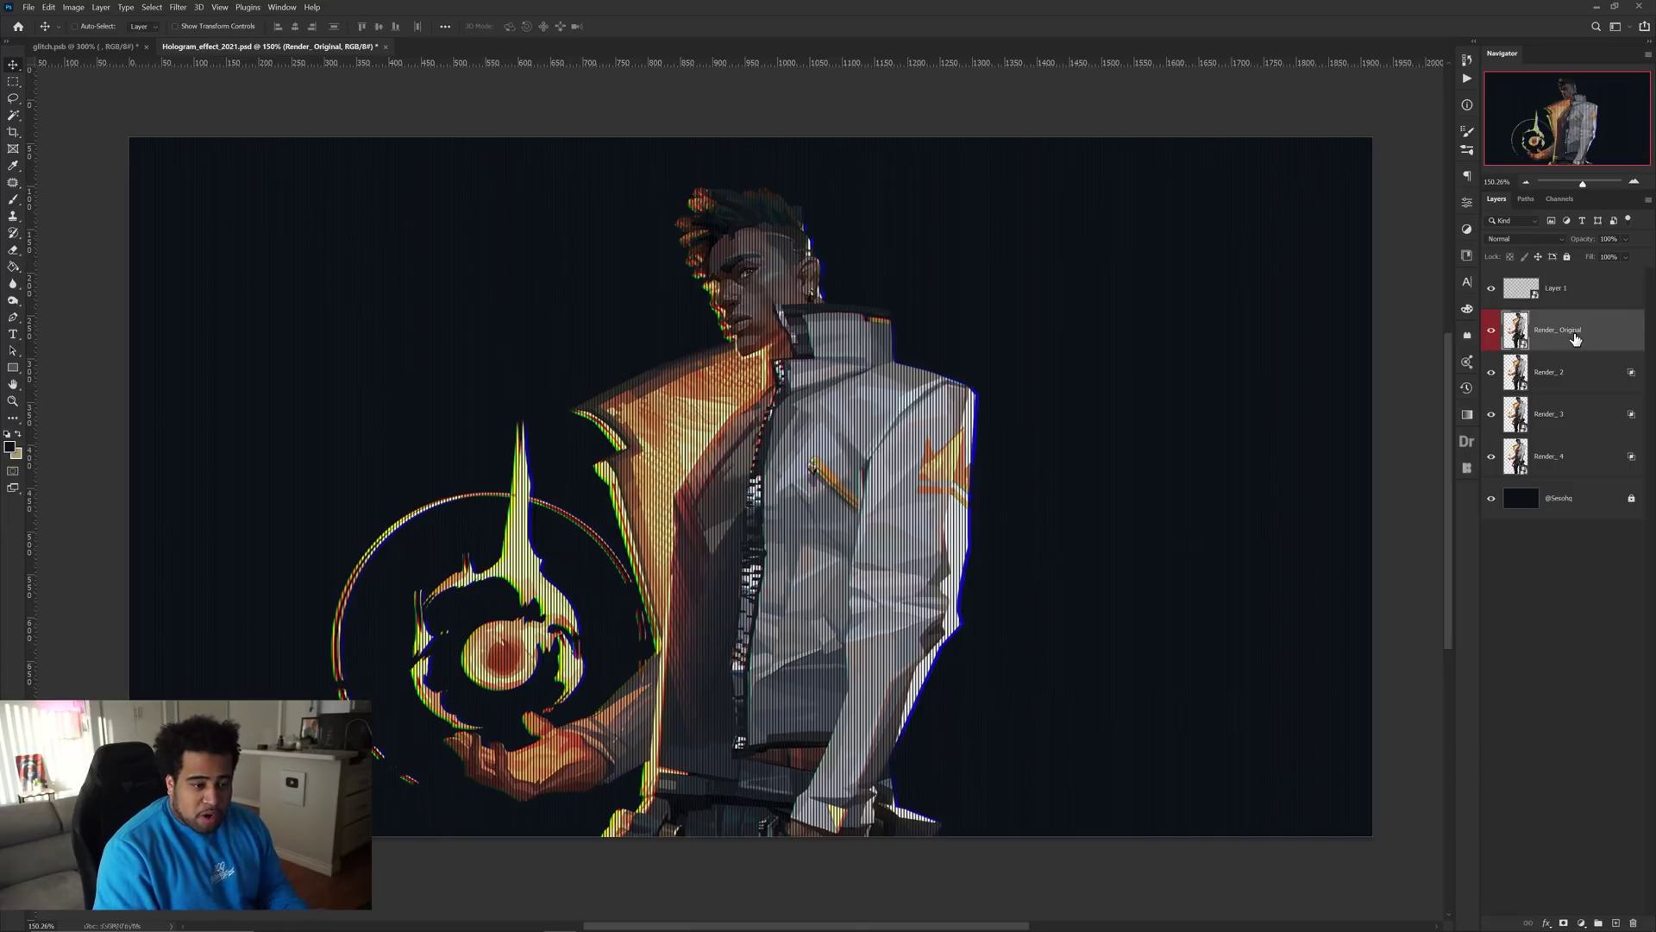
{"action": "left_click", "coordinate": [1563, 924]}
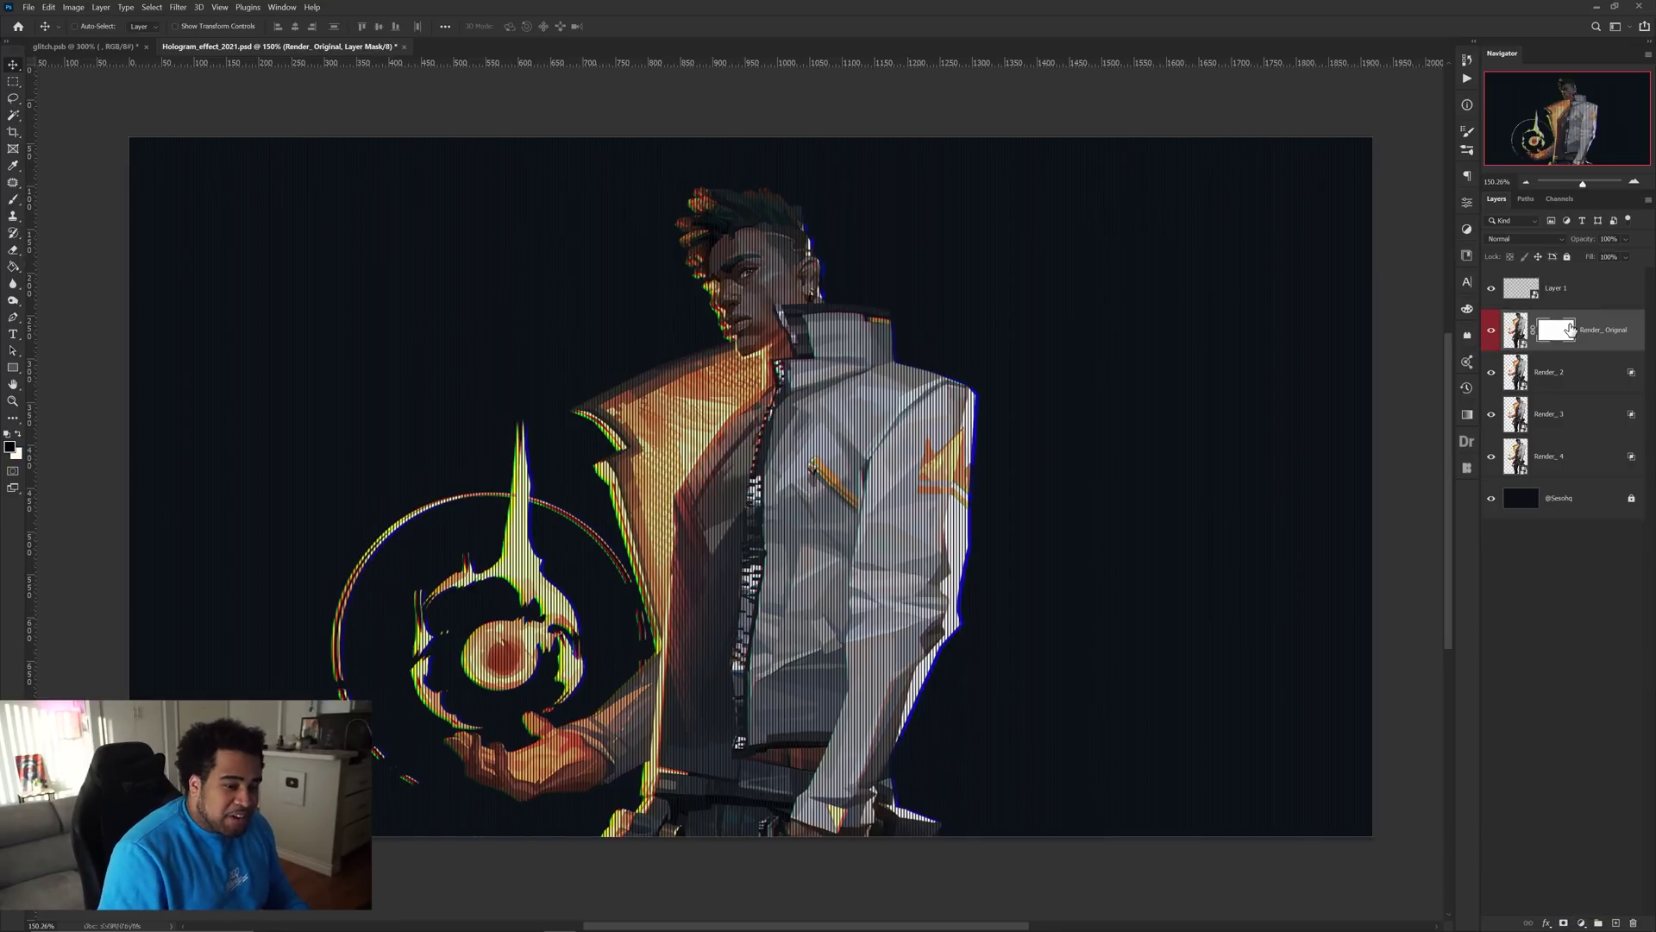
{"action": "key", "text": "b"}
Set up a soft round brush with 0% hardness for painting on the Render_ Original mask
{"action": "mouse_move", "coordinate": [842, 371]}
{"action": "left_mouse_down"}
{"action": "mouse_move", "coordinate": [801, 373]}
{"action": "mouse_move", "coordinate": [890, 369]}
{"action": "mouse_move", "coordinate": [710, 355]}
{"action": "left_mouse_up"}
{"action": "mouse_move", "coordinate": [872, 370]}
{"action": "left_mouse_down"}
{"action": "mouse_move", "coordinate": [704, 363]}
{"action": "mouse_move", "coordinate": [1213, 388]}
{"action": "mouse_move", "coordinate": [830, 380]}
{"action": "mouse_move", "coordinate": [830, 673]}
{"action": "mouse_move", "coordinate": [844, 122]}
{"action": "mouse_move", "coordinate": [830, 681]}
{"action": "mouse_move", "coordinate": [843, 126]}
{"action": "left_mouse_up"}
{"action": "mouse_move", "coordinate": [681, 477]}
{"action": "left_mouse_down"}
{"action": "mouse_move", "coordinate": [695, 472]}
{"action": "mouse_move", "coordinate": [608, 480]}
{"action": "left_mouse_up"}
{"action": "left_click_drag", "start_coordinate": [831, 367], "coordinate": [738, 354]}
{"action": "right_click", "coordinate": [566, 318]}
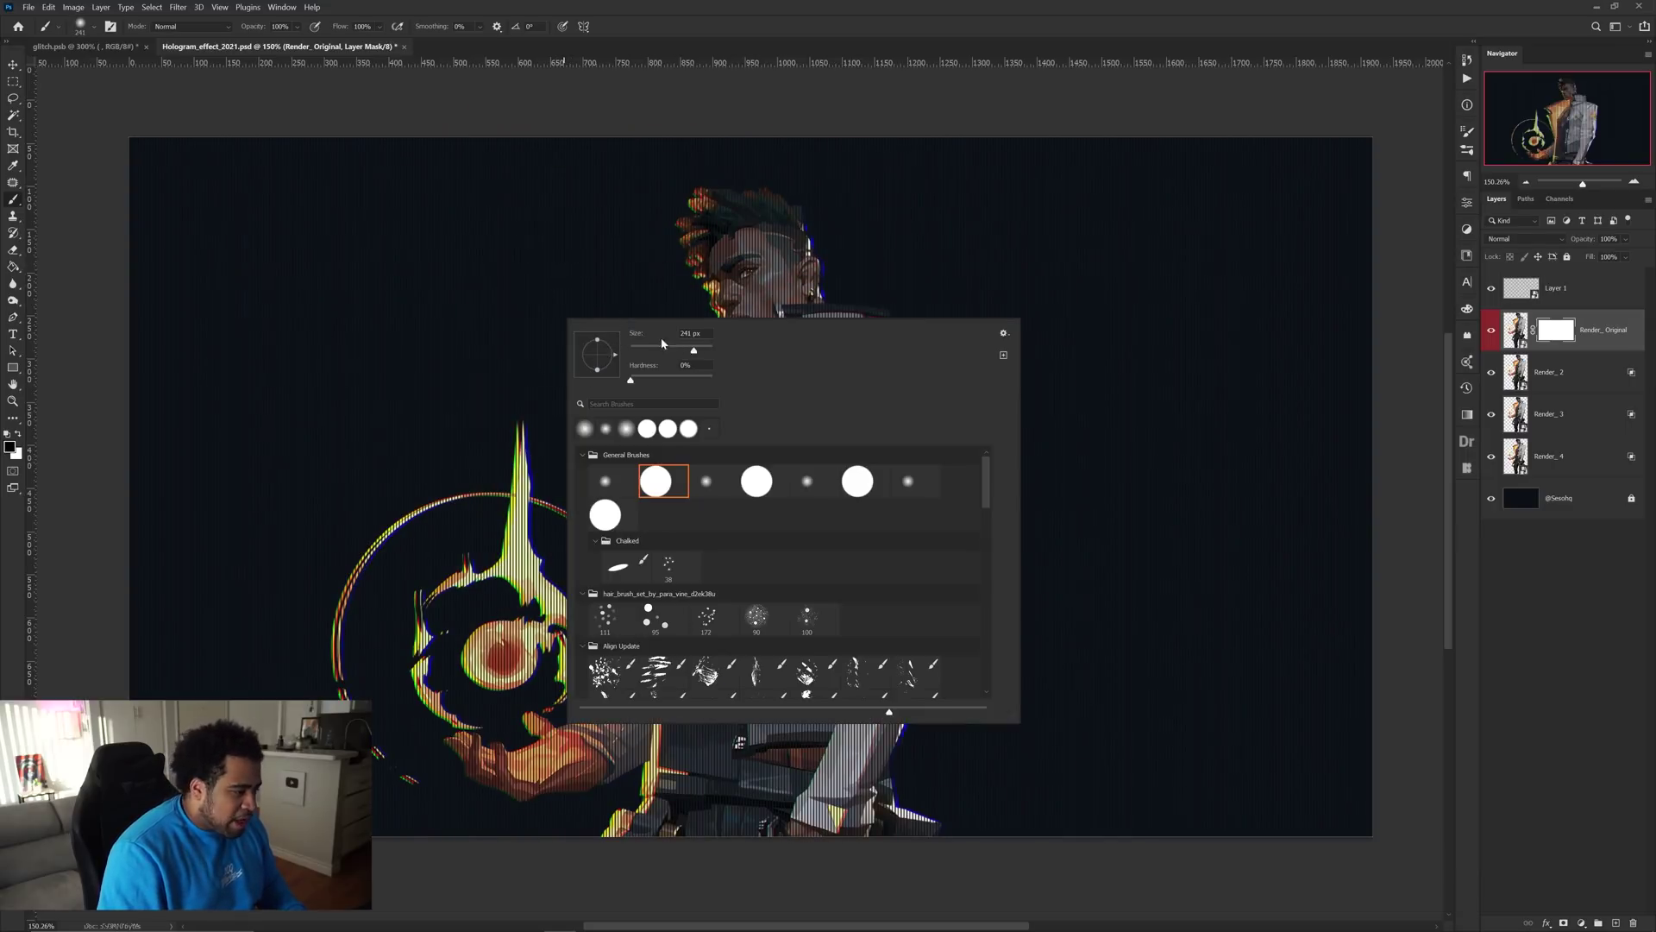
{"action": "left_click_drag", "start_coordinate": [457, 297], "coordinate": [545, 300]}
{"action": "scroll", "coordinate": [795, 326], "scroll_direction": "up", "scroll_amount": 1}
{"action": "left_click_drag", "start_coordinate": [680, 314], "coordinate": [691, 319]}
{"action": "right_click", "coordinate": [717, 286]}
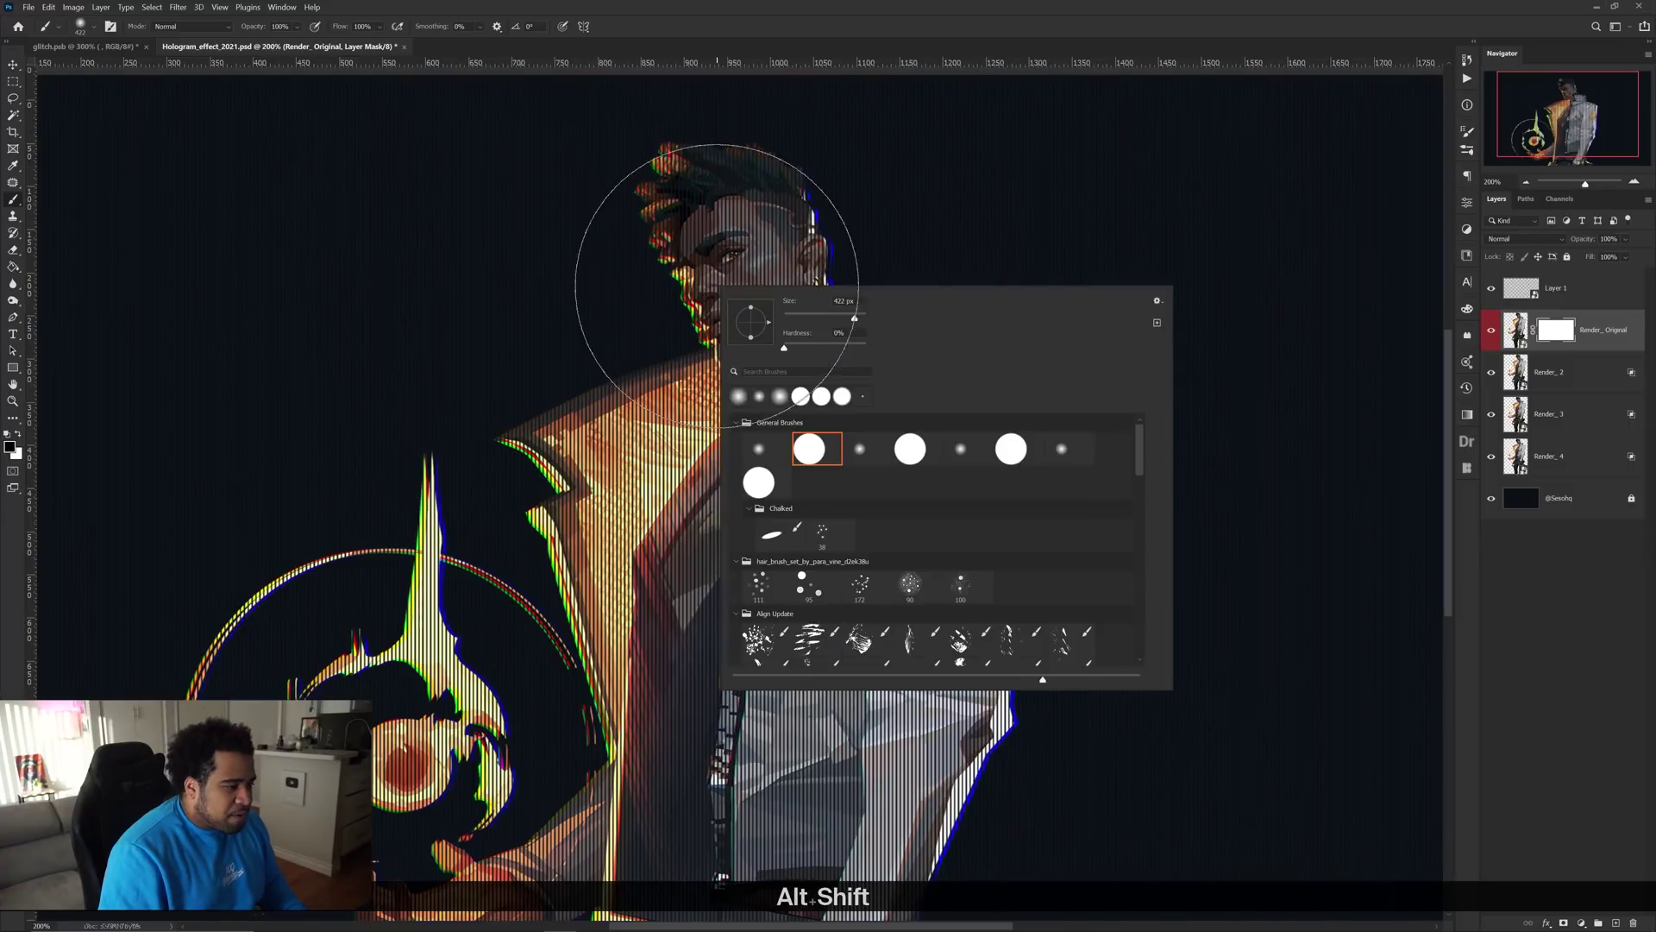
{"action": "left_click_drag", "start_coordinate": [789, 345], "coordinate": [736, 345]}
Reduce the brush size for work around the face and swap the foreground colour to white
{"action": "left_click_drag", "start_coordinate": [647, 300], "coordinate": [563, 296]}
{"action": "scroll", "coordinate": [737, 252], "scroll_direction": "up", "scroll_amount": 1}
{"action": "mouse_move", "coordinate": [770, 267]}
{"action": "left_mouse_down"}
{"action": "mouse_move", "coordinate": [678, 261]}
{"action": "mouse_move", "coordinate": [723, 268]}
{"action": "mouse_move", "coordinate": [733, 312]}
{"action": "mouse_move", "coordinate": [763, 294]}
{"action": "mouse_move", "coordinate": [622, 291]}
{"action": "mouse_move", "coordinate": [735, 288]}
{"action": "mouse_move", "coordinate": [705, 216]}
{"action": "left_mouse_up"}
{"action": "left_click", "coordinate": [669, 284]}
{"action": "scroll", "coordinate": [713, 312], "scroll_direction": "up", "scroll_amount": 2}
{"action": "key", "text": "x"}
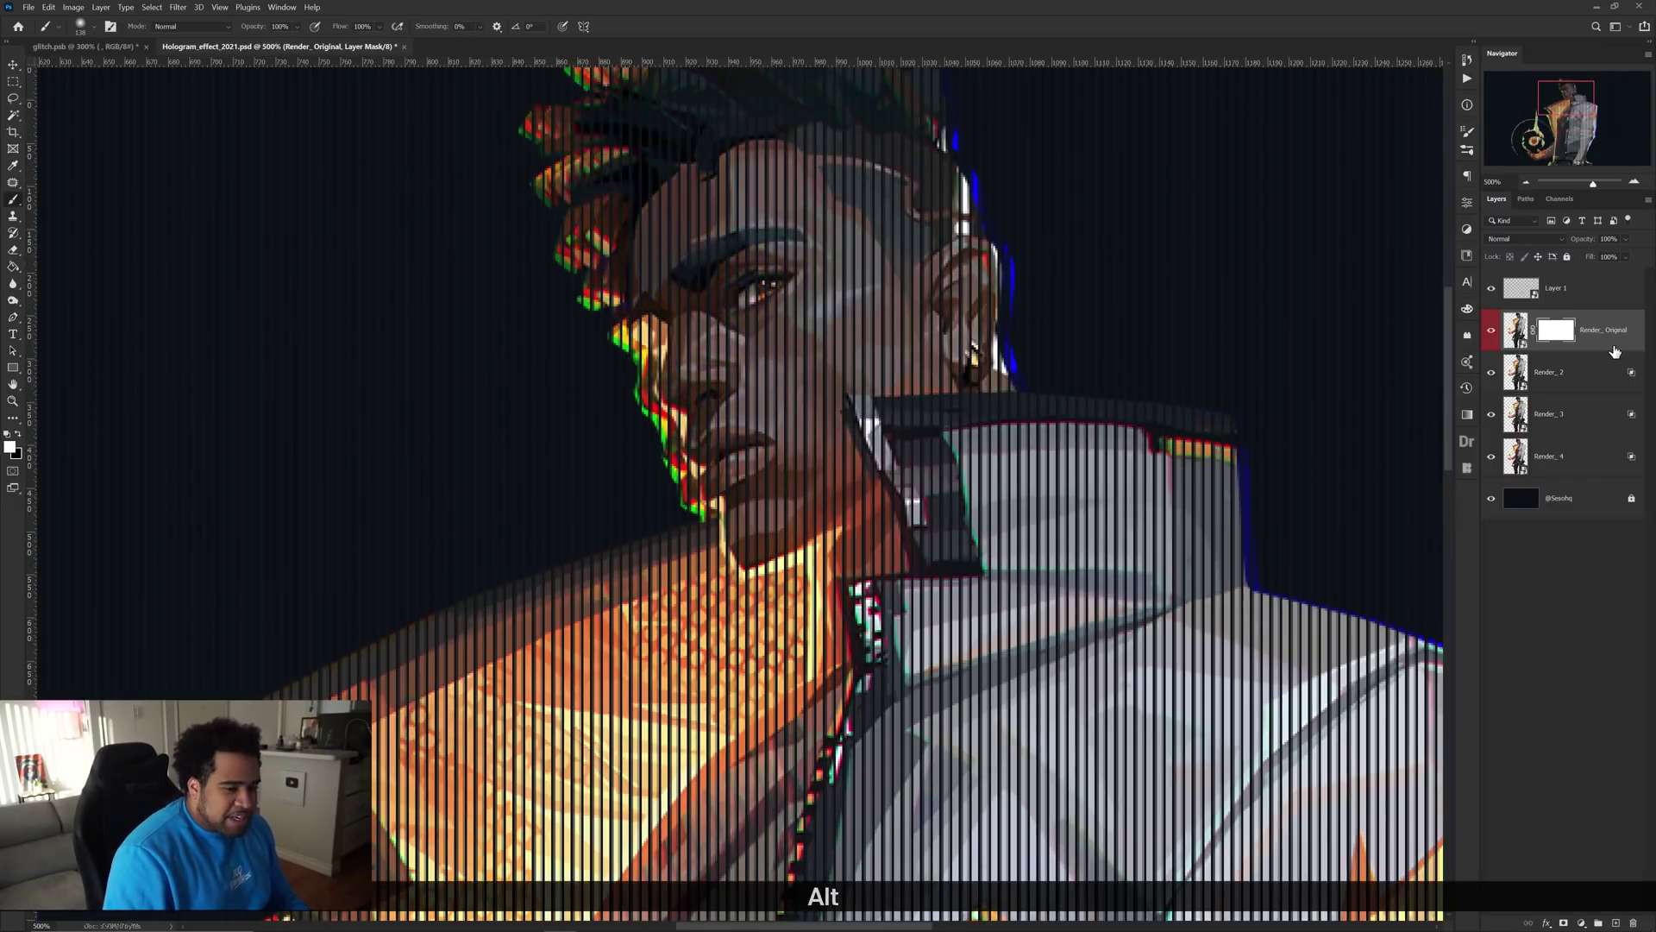
{"action": "scroll", "coordinate": [872, 339], "scroll_direction": "down", "scroll_amount": 3}
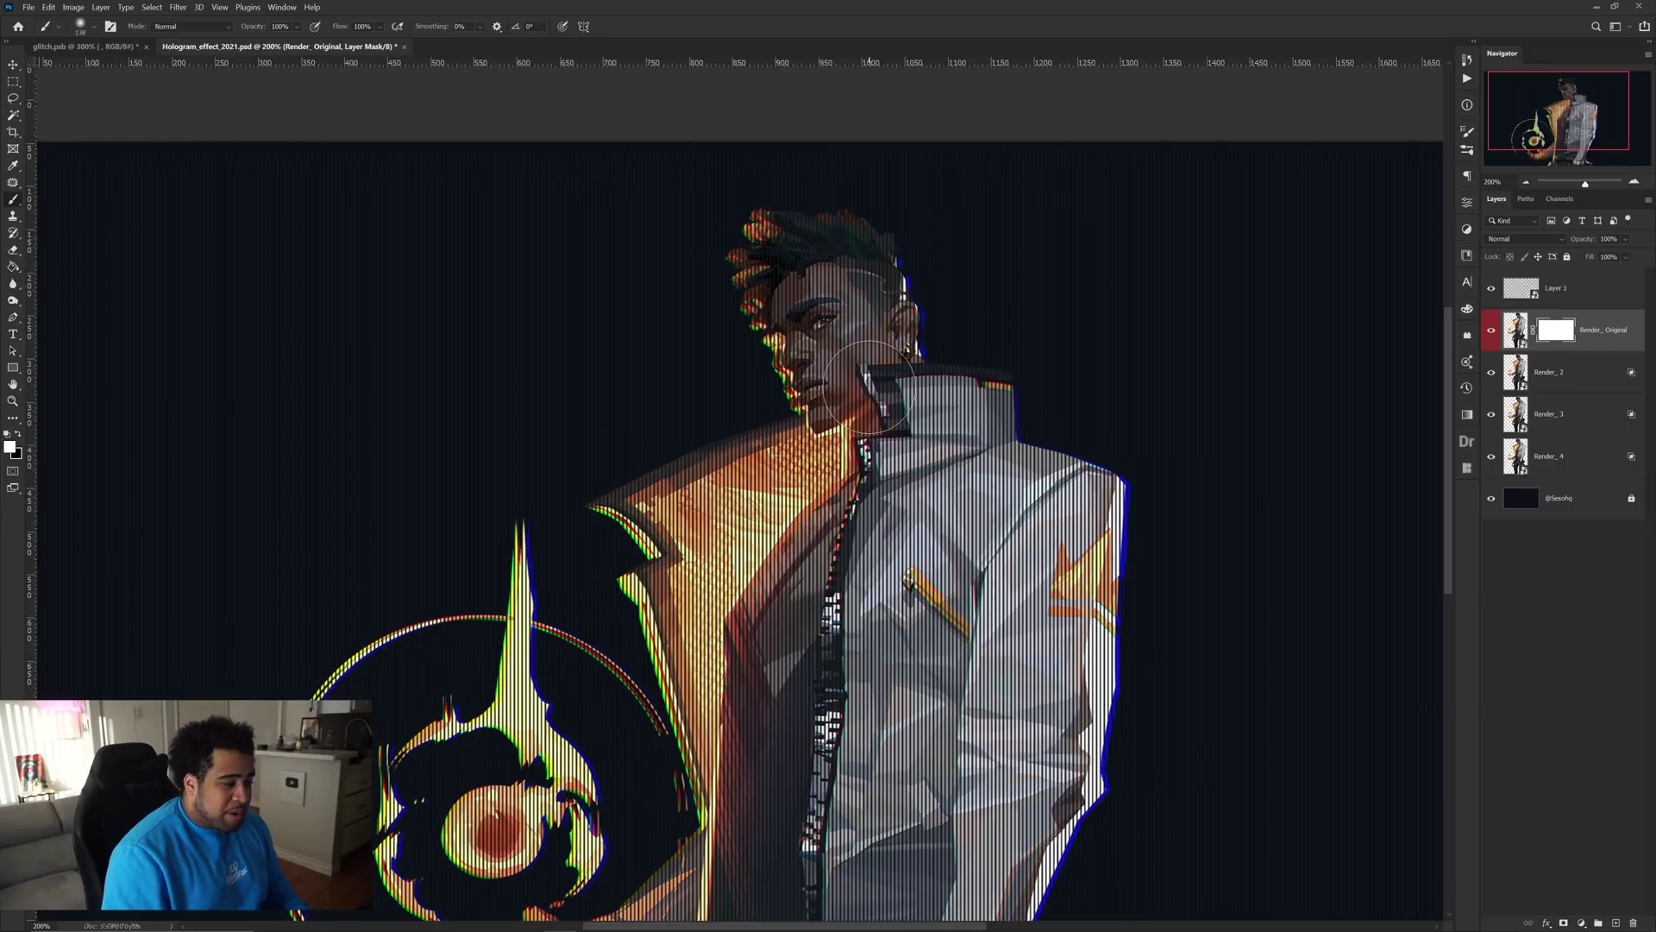
Try hiding and restoring the head and jacket collar on the Render_ Original mask, and reset the mask by filling it with white
{"action": "mouse_move", "coordinate": [698, 248]}
{"action": "left_mouse_down"}
{"action": "mouse_move", "coordinate": [621, 315]}
{"action": "mouse_move", "coordinate": [1218, 511]}
{"action": "left_mouse_up"}
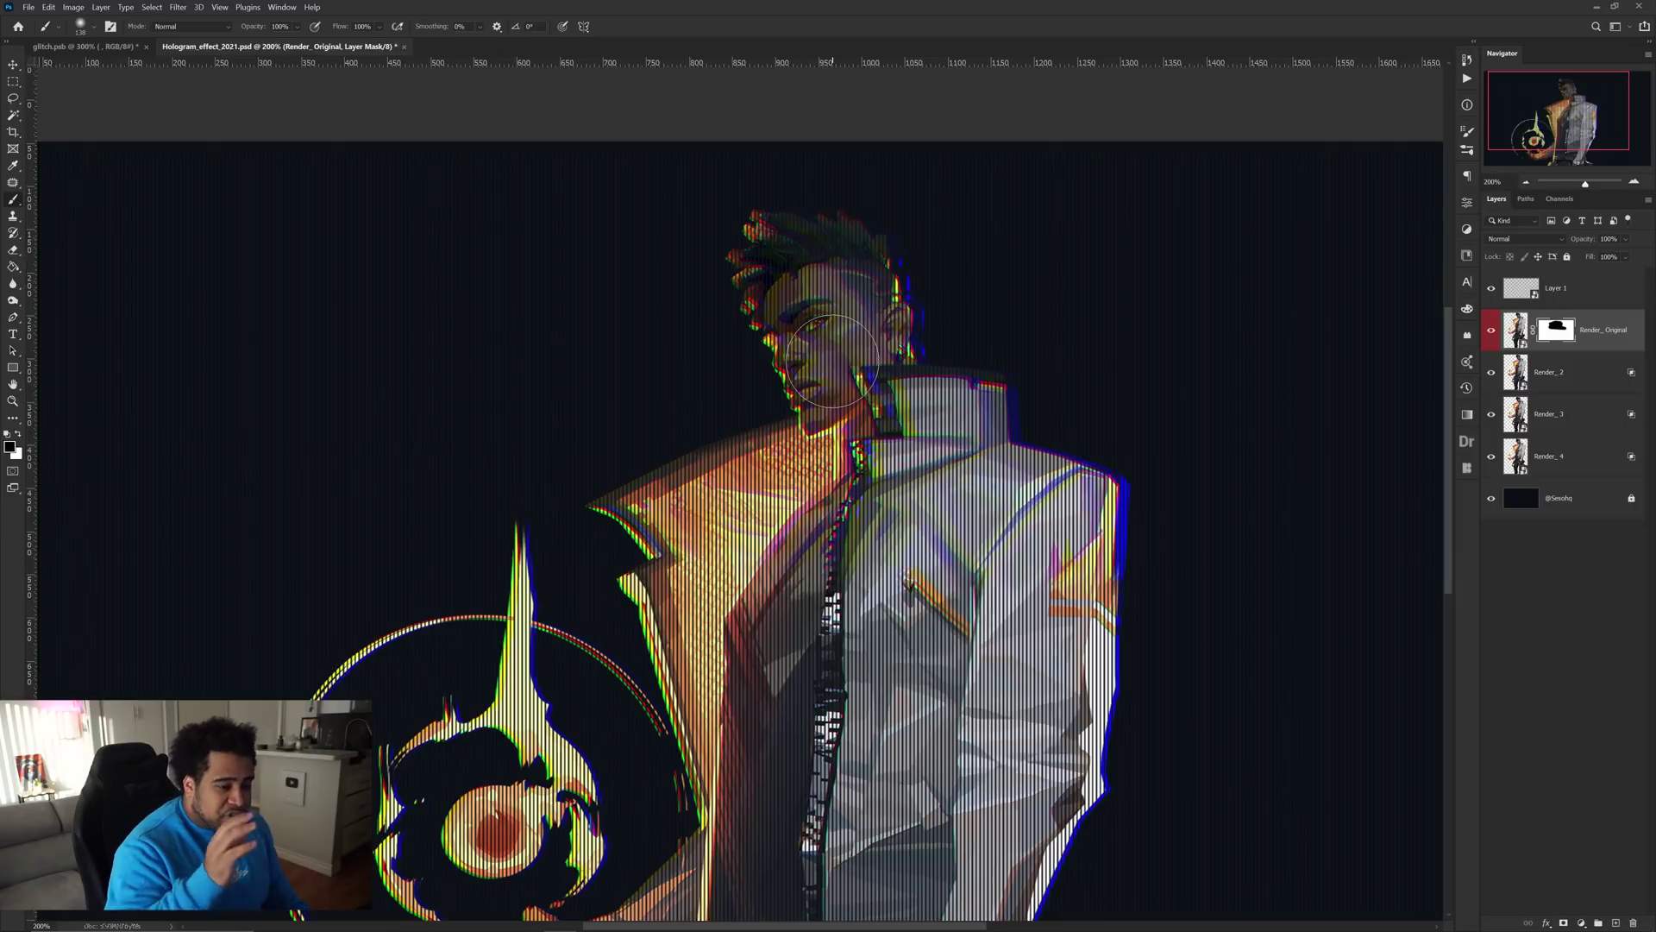
{"action": "key", "text": "x"}
{"action": "right_click", "coordinate": [686, 547], "text": "alt"}
{"action": "mouse_move", "coordinate": [573, 525]}
{"action": "left_mouse_down"}
{"action": "mouse_move", "coordinate": [636, 437]}
{"action": "mouse_move", "coordinate": [497, 275]}
{"action": "left_mouse_up"}
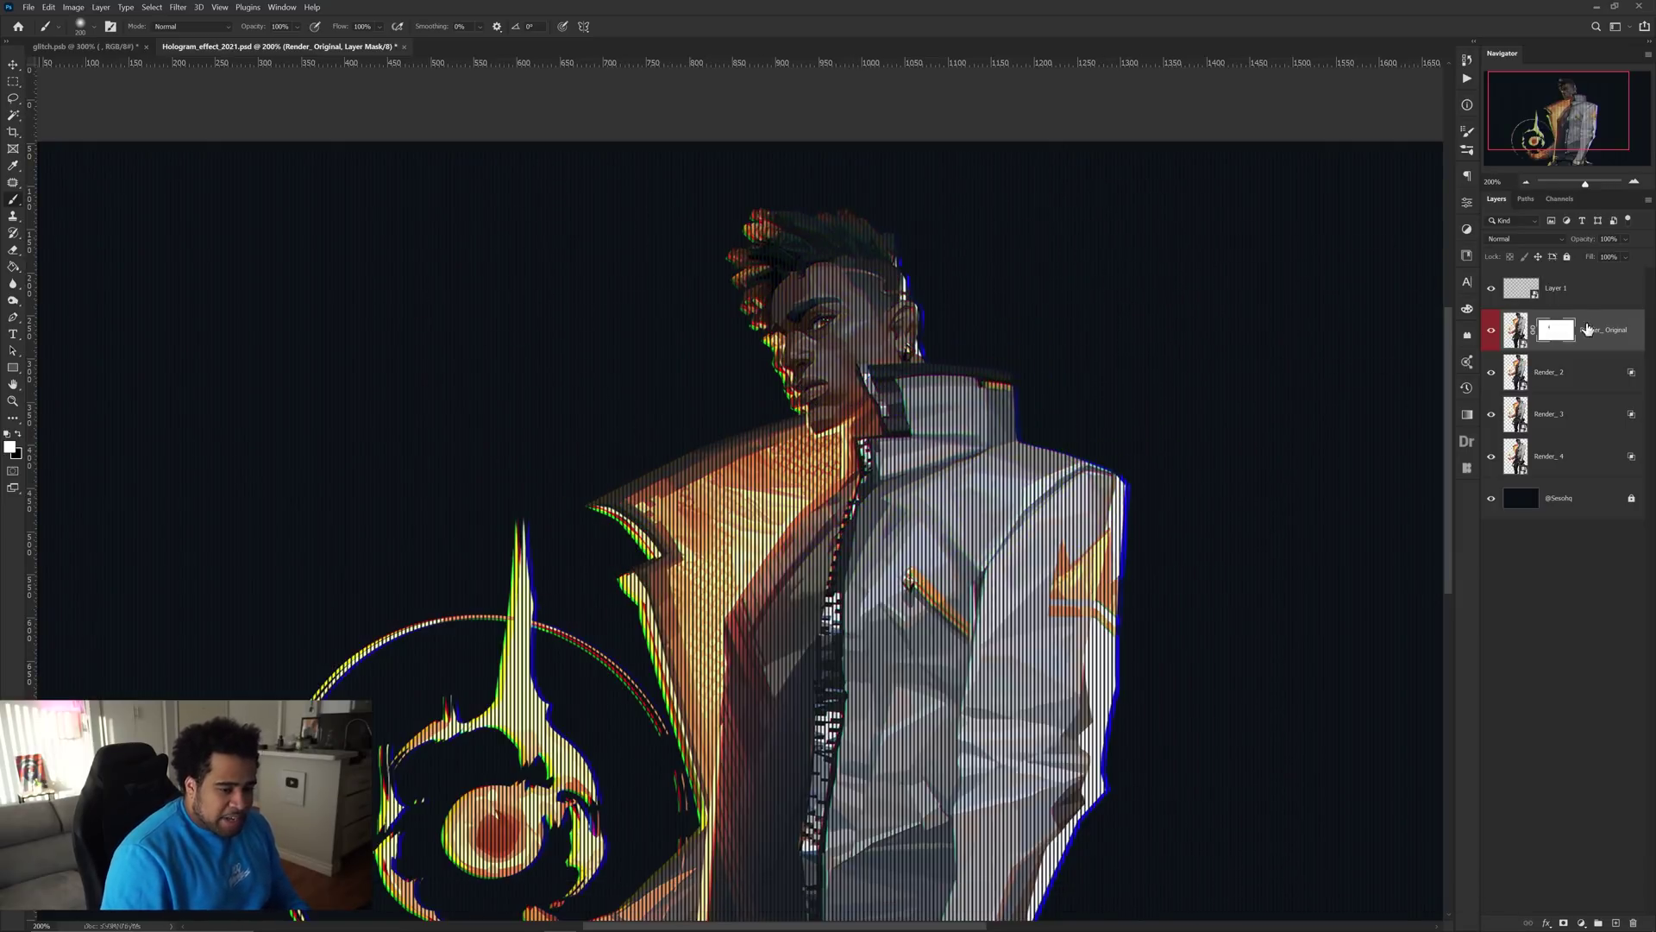
{"action": "key", "text": "ctrl+BackSpace"}
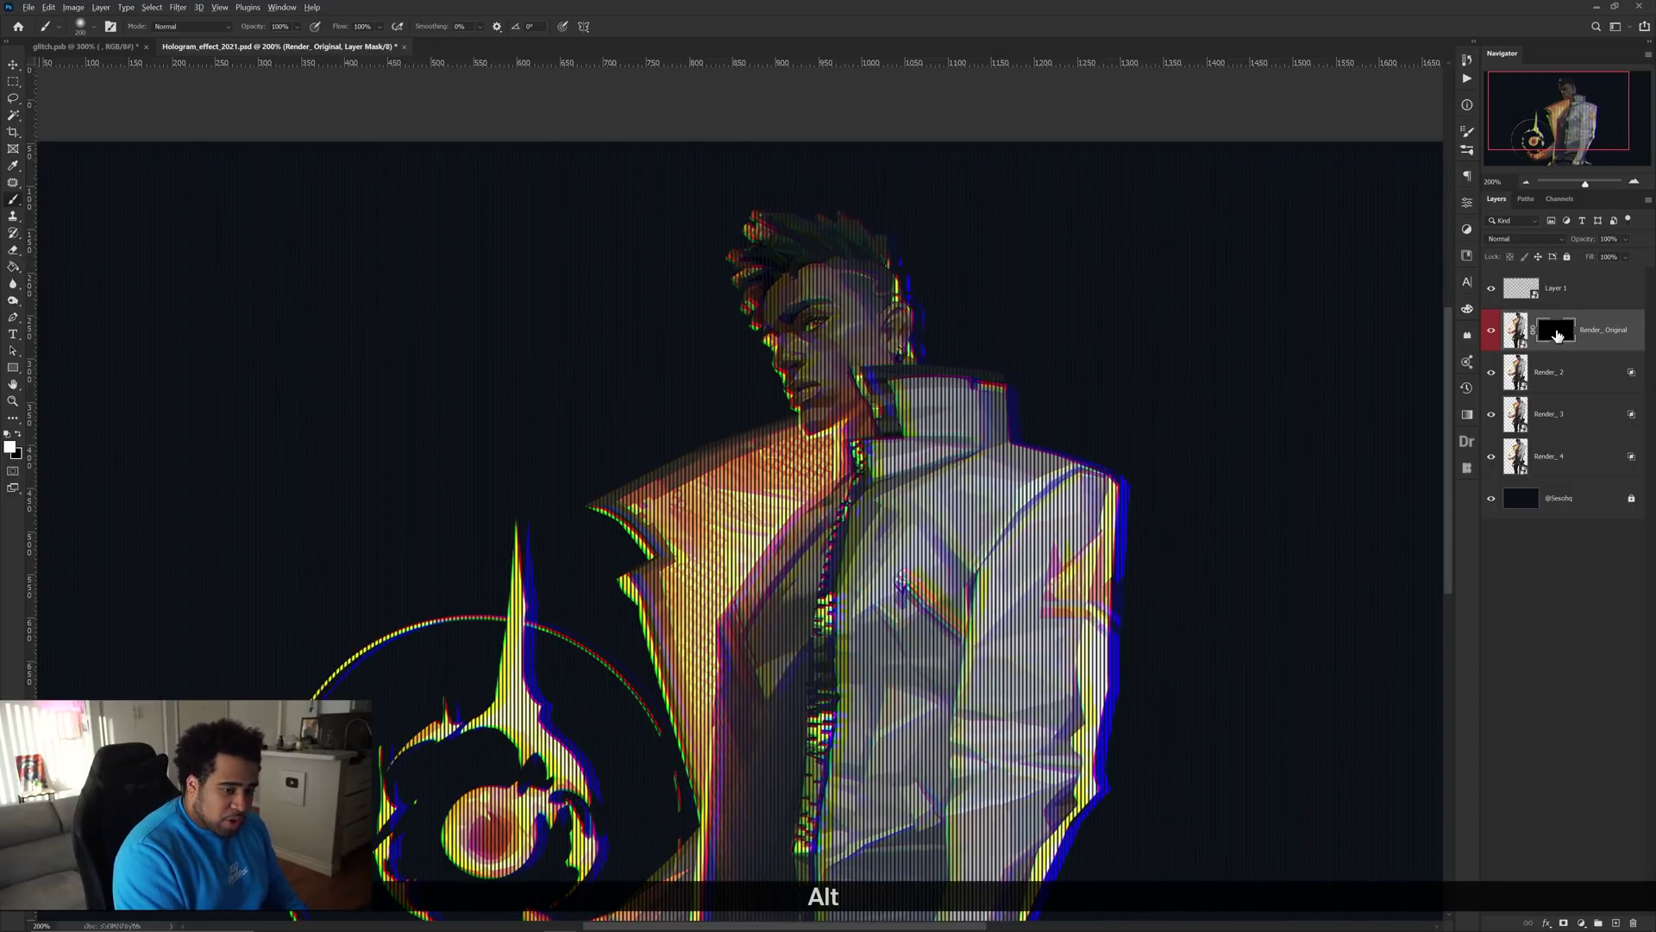
{"action": "key", "text": "alt+BackSpace"}
Paint black on the Render_ Original mask over the hair, the back of the head and the jacket collar
{"action": "scroll", "coordinate": [898, 320], "scroll_direction": "up", "scroll_amount": 1}
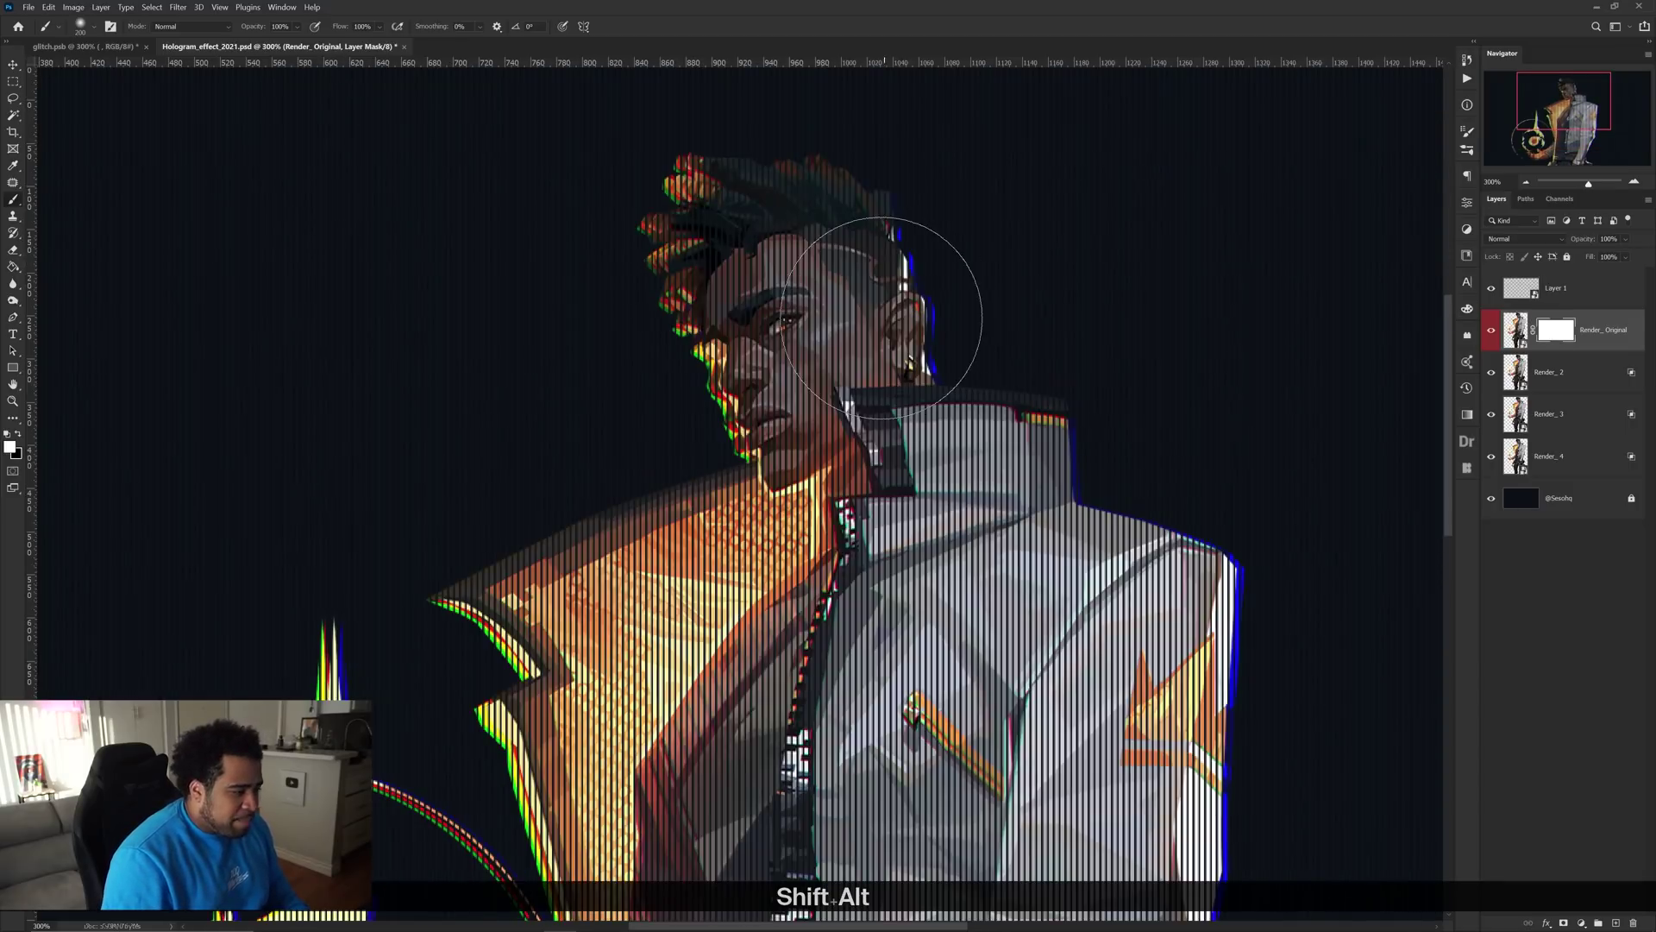
{"action": "key", "text": "x"}
{"action": "scroll", "coordinate": [700, 252], "scroll_direction": "up", "scroll_amount": 1}
{"action": "scroll", "coordinate": [923, 278], "scroll_direction": "up", "scroll_amount": 1}
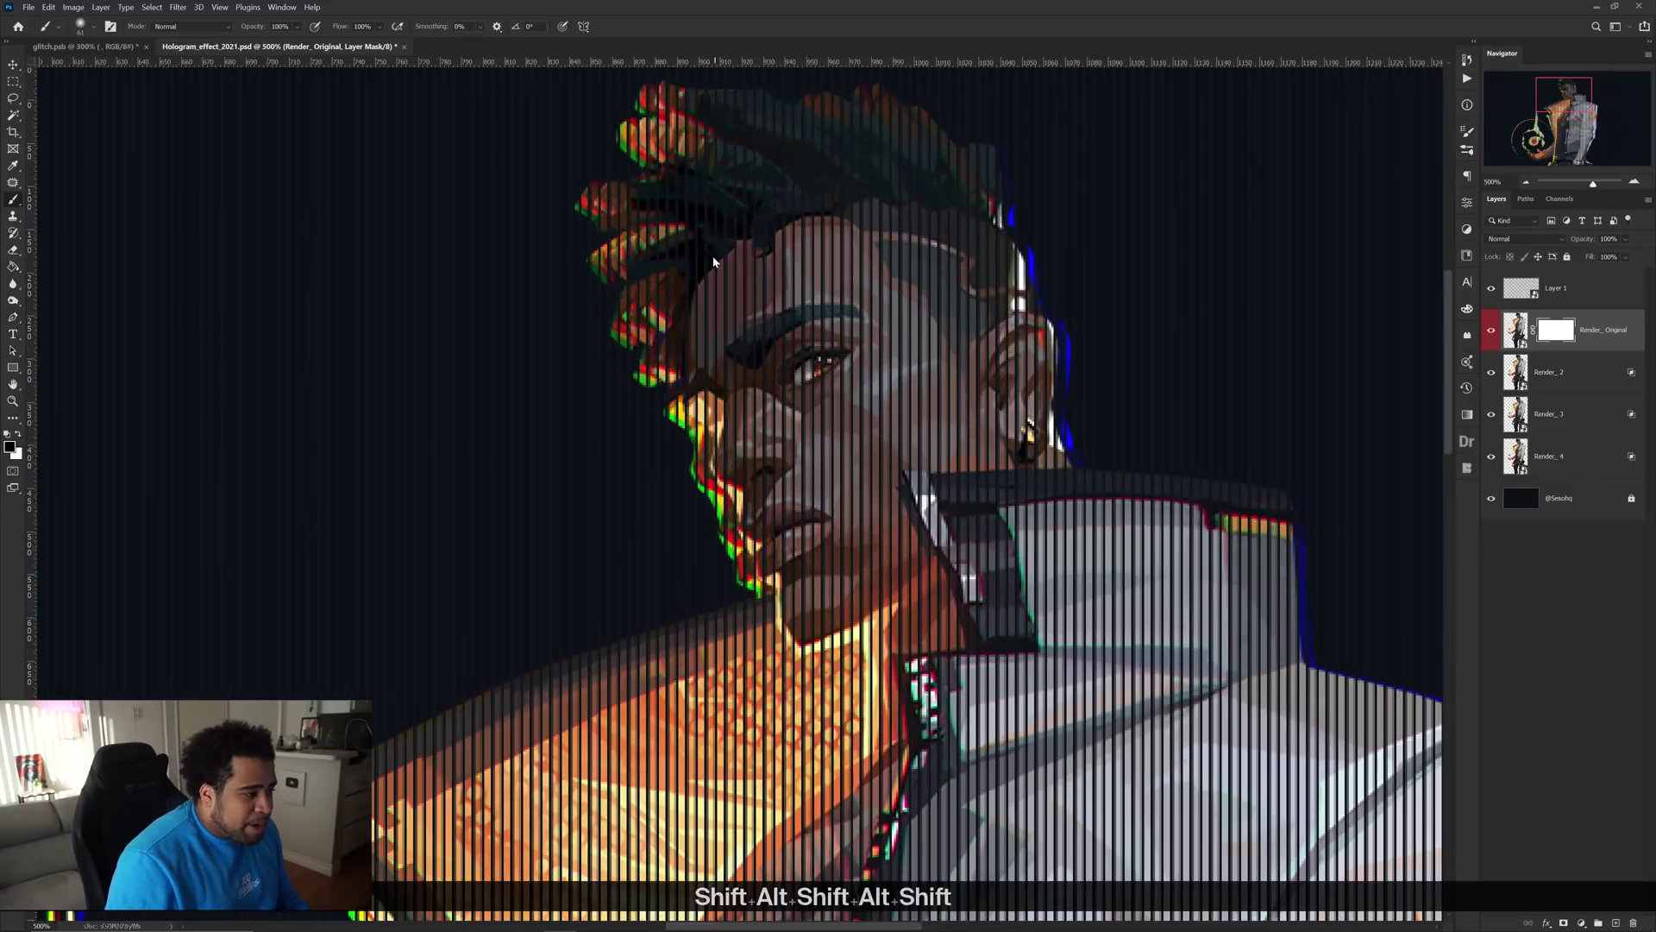
{"action": "mouse_move", "coordinate": [960, 281]}
{"action": "left_mouse_down"}
{"action": "mouse_move", "coordinate": [758, 229]}
{"action": "mouse_move", "coordinate": [851, 417]}
{"action": "mouse_move", "coordinate": [961, 465]}
{"action": "left_mouse_up"}
{"action": "left_click_drag", "start_coordinate": [1056, 599], "coordinate": [1061, 397]}
{"action": "scroll", "coordinate": [842, 228], "scroll_direction": "down", "scroll_amount": 3}
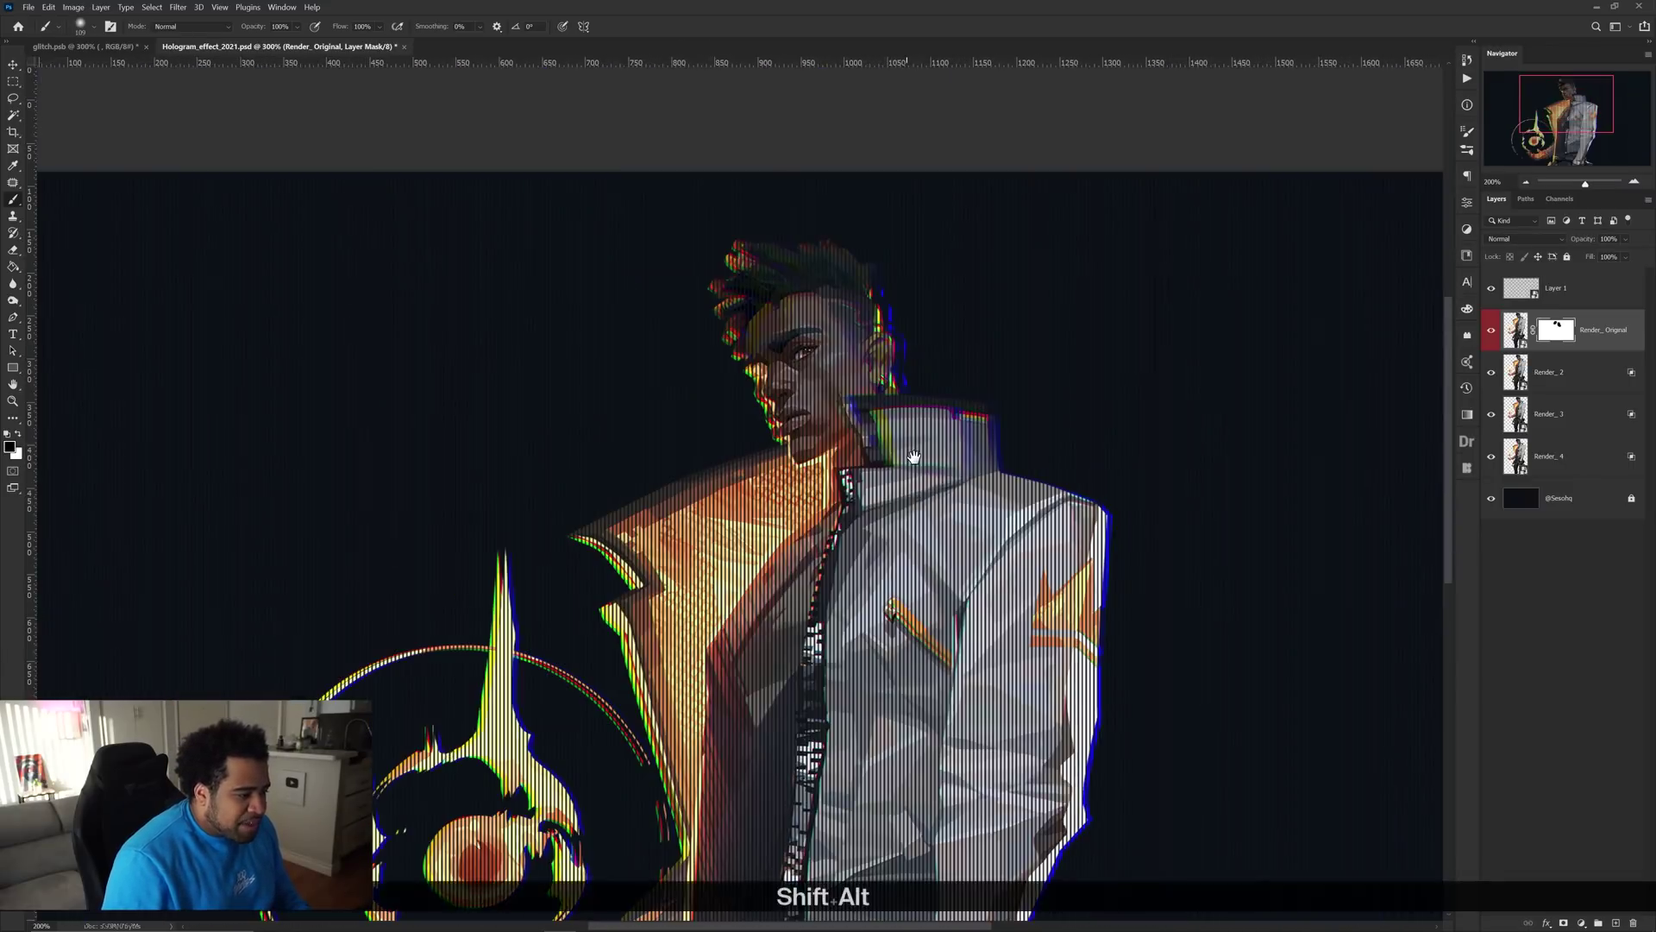
Touch up the Render_ Original mask around the face, restoring the forehead and eye area with white
{"action": "scroll", "coordinate": [840, 233], "scroll_direction": "up", "scroll_amount": 2}
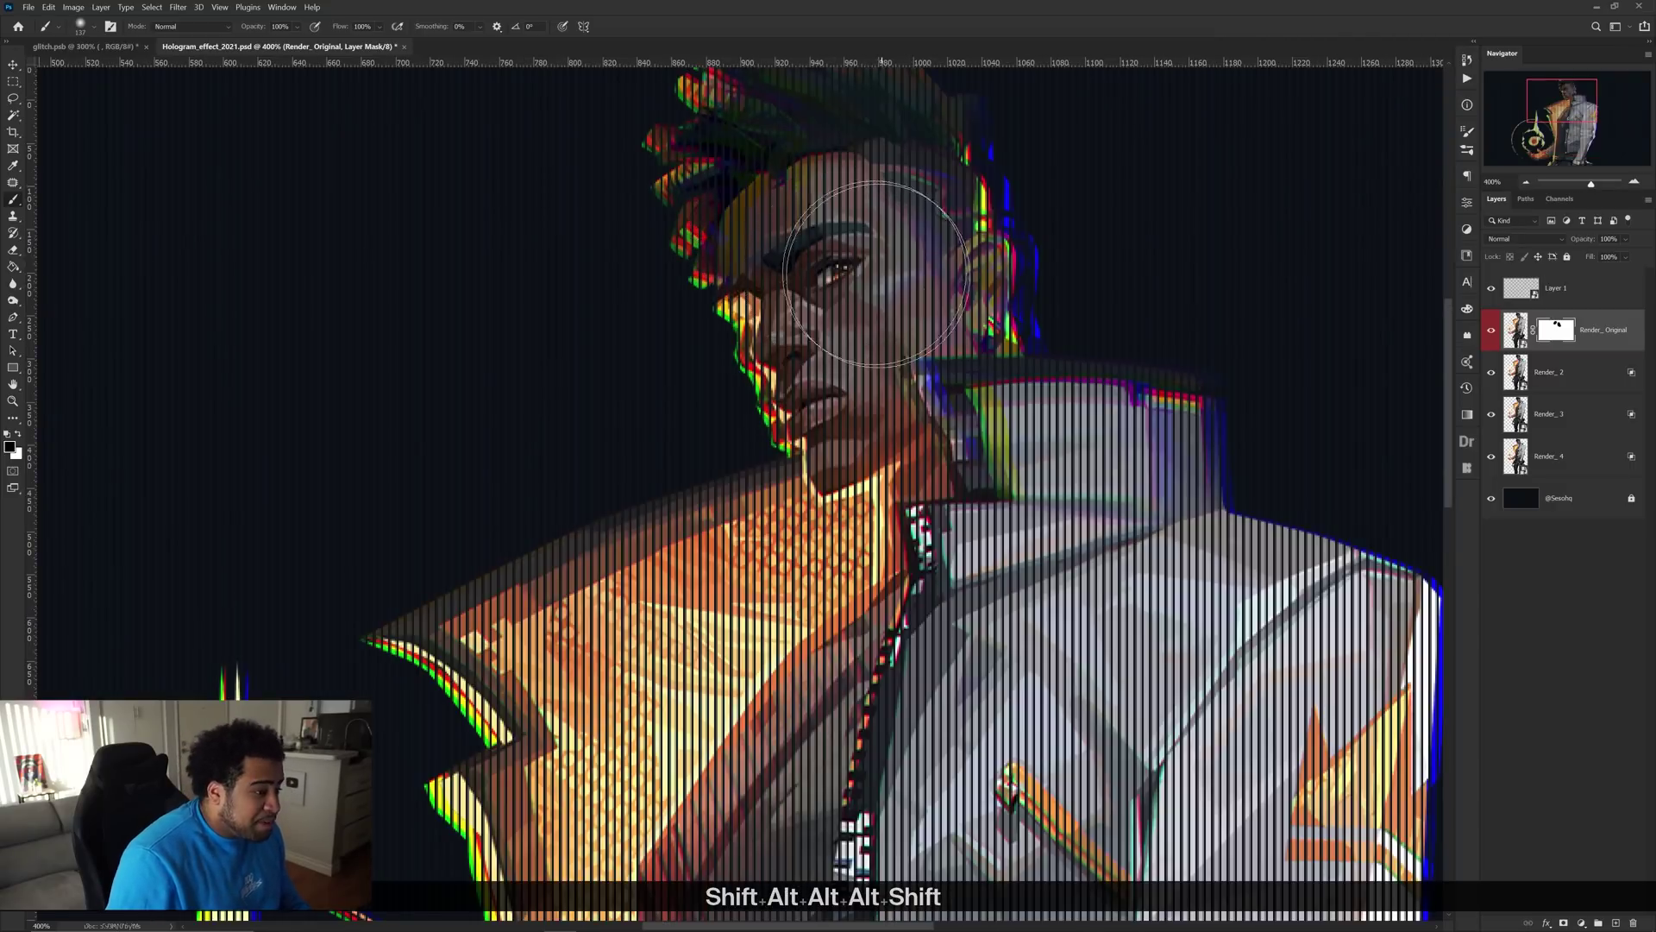
{"action": "mouse_move", "coordinate": [883, 282]}
{"action": "left_mouse_down"}
{"action": "mouse_move", "coordinate": [843, 338]}
{"action": "mouse_move", "coordinate": [800, 325]}
{"action": "left_mouse_up"}
{"action": "key", "text": "x"}
{"action": "left_click_drag", "start_coordinate": [842, 263], "coordinate": [841, 333]}
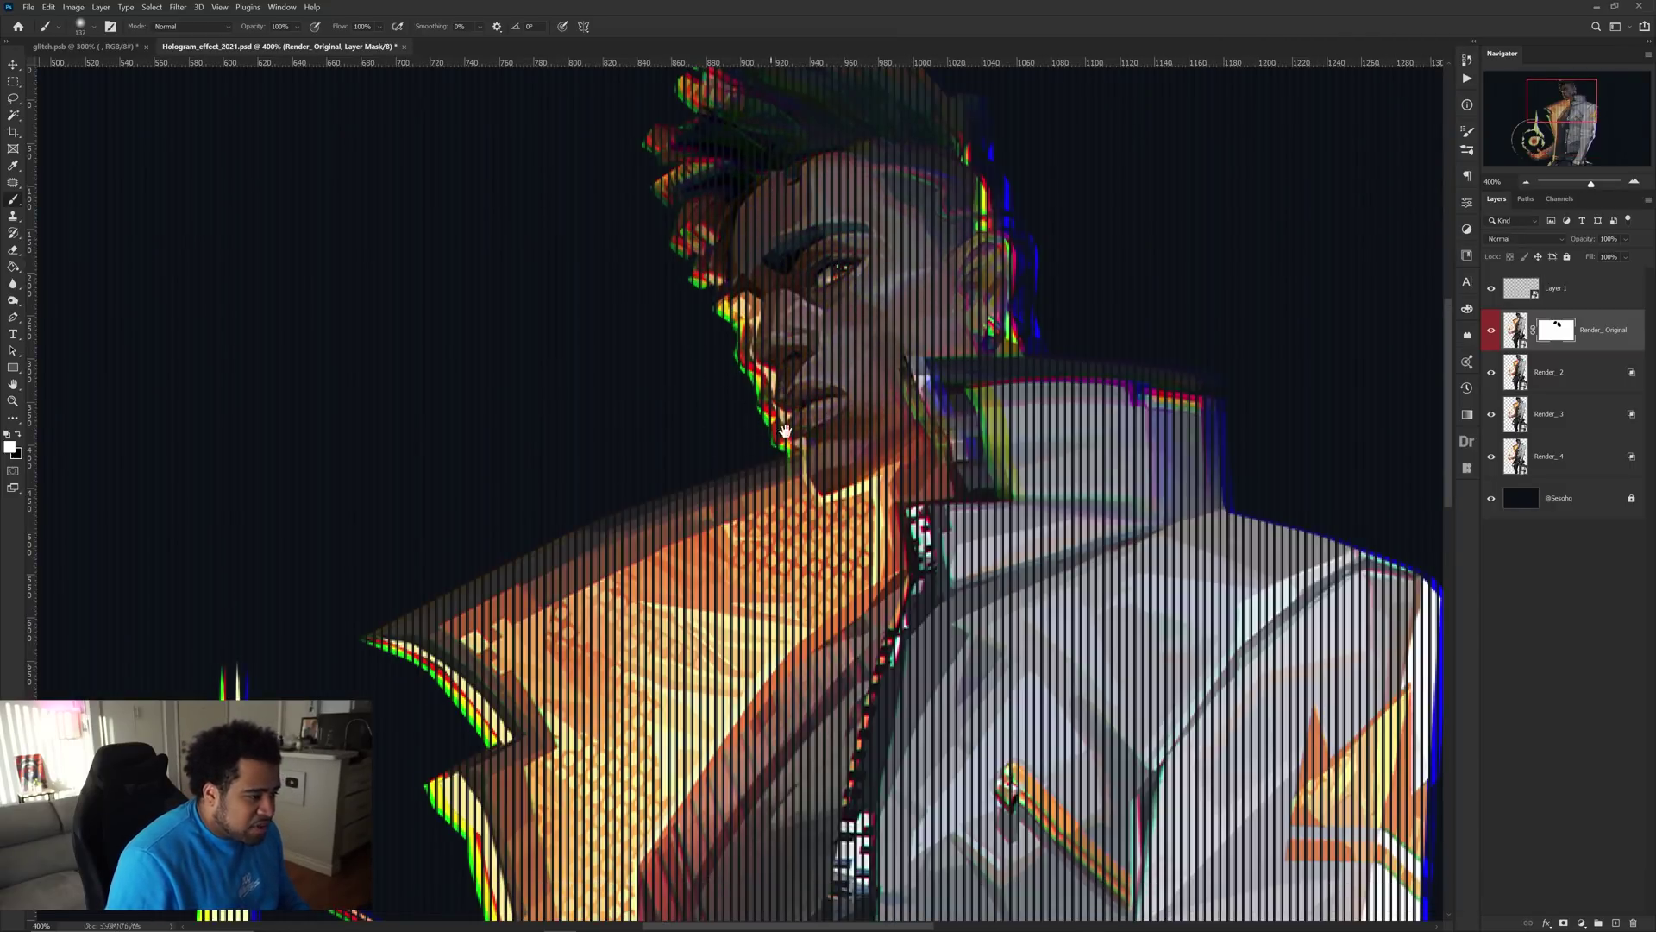
{"action": "left_click_drag", "start_coordinate": [769, 469], "coordinate": [935, 202]}
Paint black on the Render_ Original mask over the outer sleeve, the sleeve patch and other parts of the jacket
{"action": "key", "text": "x"}
{"action": "mouse_move", "coordinate": [811, 261]}
{"action": "left_mouse_down"}
{"action": "mouse_move", "coordinate": [723, 328]}
{"action": "mouse_move", "coordinate": [643, 465]}
{"action": "mouse_move", "coordinate": [636, 580]}
{"action": "left_mouse_up"}
{"action": "mouse_move", "coordinate": [701, 515]}
{"action": "left_mouse_down"}
{"action": "mouse_move", "coordinate": [943, 284]}
{"action": "mouse_move", "coordinate": [1074, 126]}
{"action": "left_mouse_up"}
{"action": "mouse_move", "coordinate": [874, 300]}
{"action": "left_mouse_down"}
{"action": "mouse_move", "coordinate": [541, 568]}
{"action": "mouse_move", "coordinate": [559, 618]}
{"action": "left_mouse_up"}
{"action": "scroll", "coordinate": [592, 469], "scroll_direction": "down", "scroll_amount": 3}
{"action": "scroll", "coordinate": [883, 424], "scroll_direction": "up", "scroll_amount": 2}
{"action": "left_click_drag", "start_coordinate": [1025, 277], "coordinate": [982, 608]}
{"action": "left_click_drag", "start_coordinate": [721, 587], "coordinate": [902, 580]}
{"action": "left_click", "coordinate": [799, 358]}
{"action": "mouse_move", "coordinate": [798, 358]}
{"action": "left_mouse_down"}
{"action": "mouse_move", "coordinate": [771, 557]}
{"action": "mouse_move", "coordinate": [777, 242]}
{"action": "left_mouse_up"}
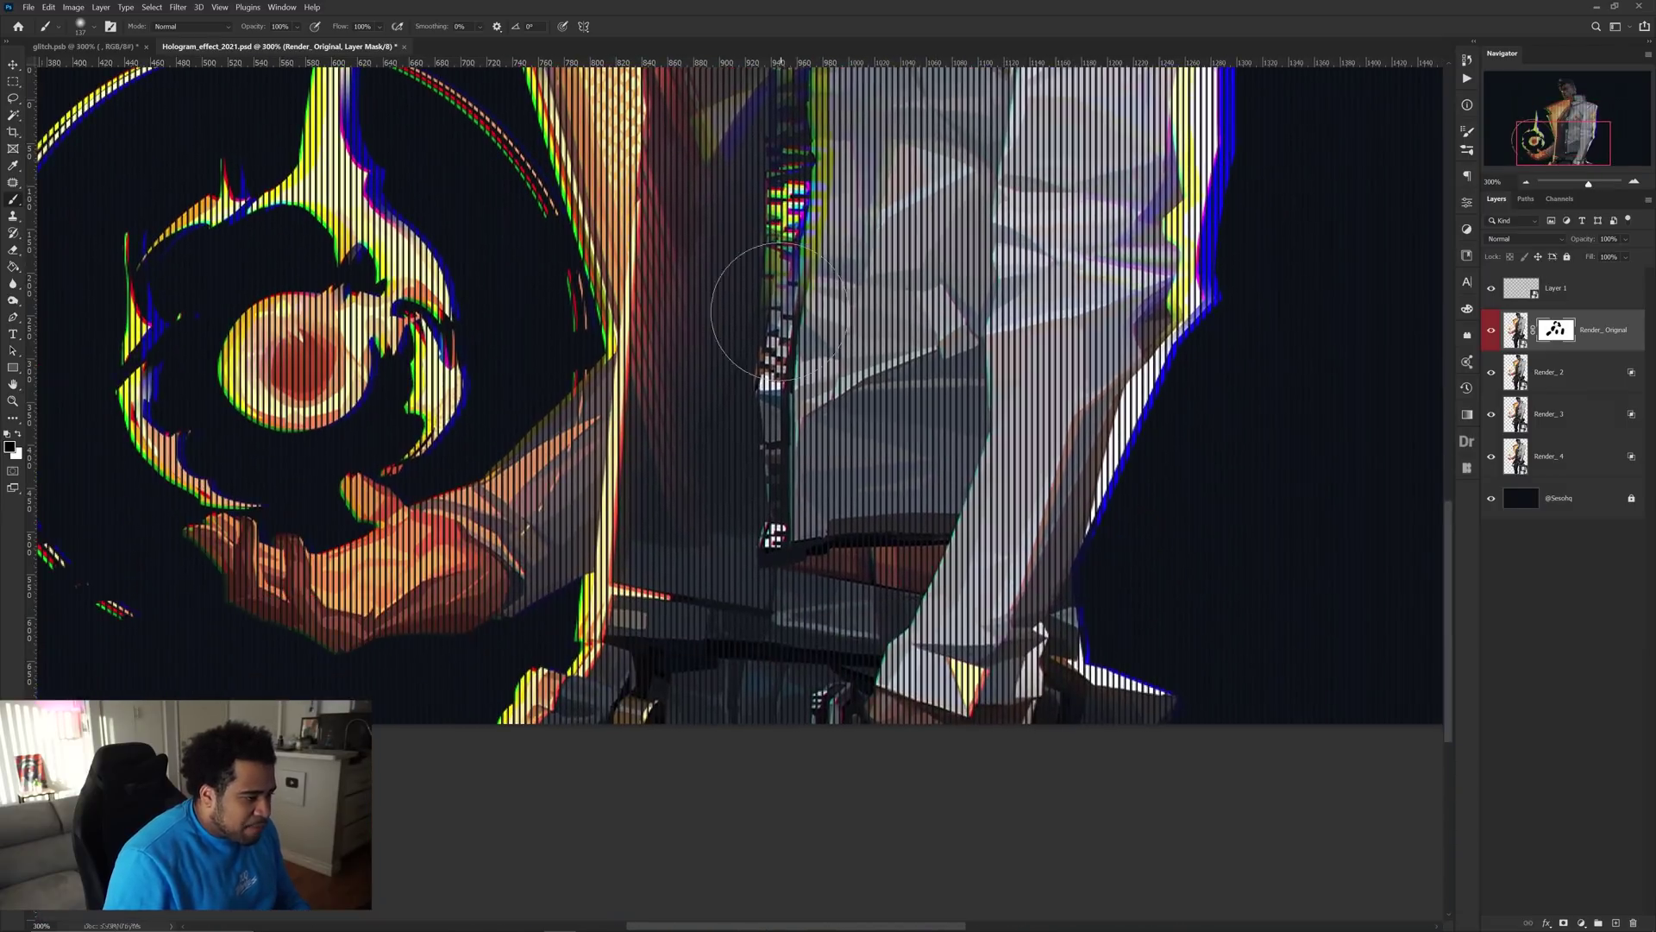
{"action": "key", "text": "ctrl+z"}
{"action": "left_click_drag", "start_coordinate": [758, 647], "coordinate": [776, 677]}
Paint black on the Render_ Original mask over the inner lapel and the top of the zipper below the collar
{"action": "scroll", "coordinate": [764, 677], "scroll_direction": "up", "scroll_amount": 5}
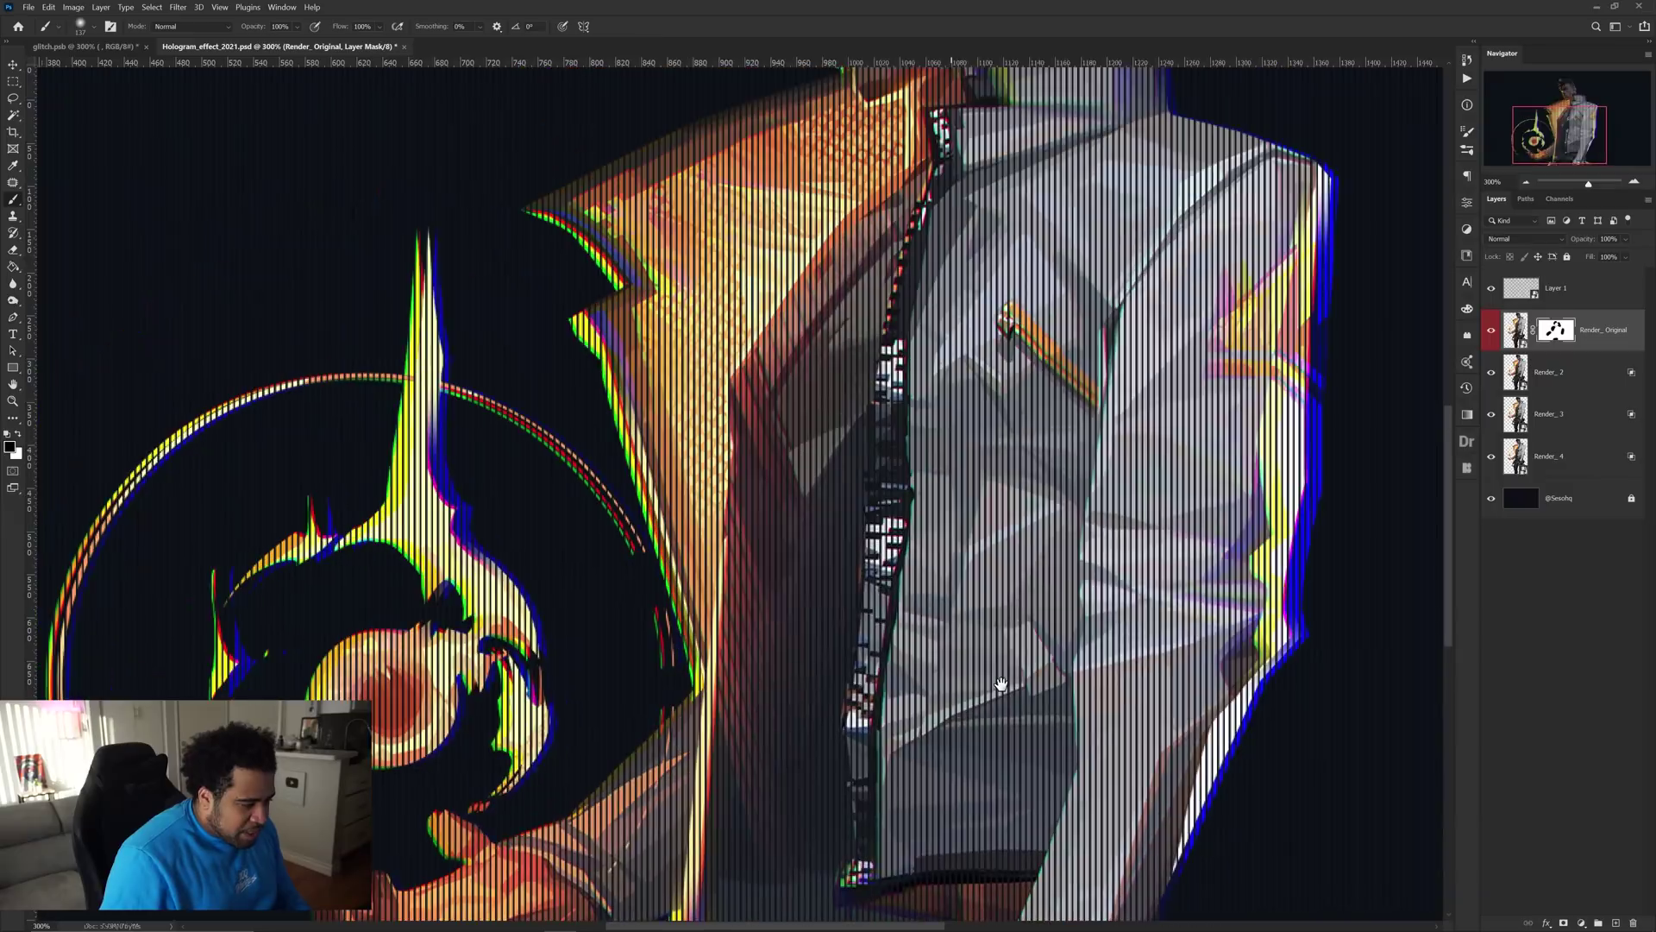
{"action": "scroll", "coordinate": [896, 409], "scroll_direction": "down", "scroll_amount": 1}
{"action": "scroll", "coordinate": [896, 410], "scroll_direction": "down", "scroll_amount": 5}
{"action": "scroll", "coordinate": [878, 424], "scroll_direction": "up", "scroll_amount": 5}
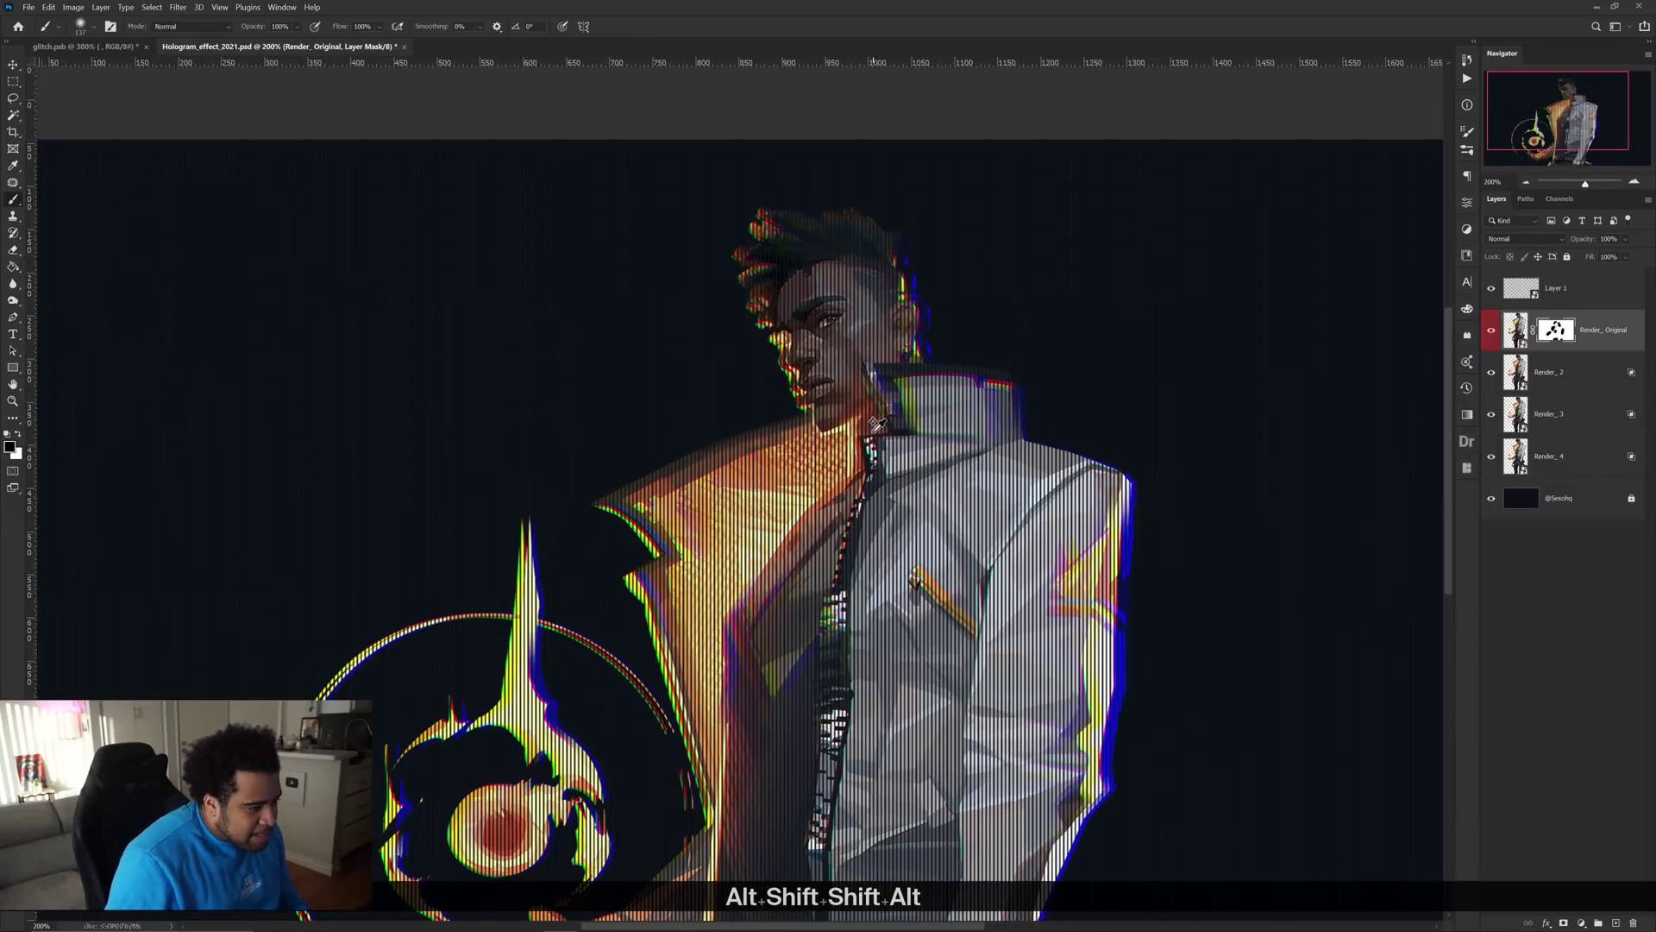
{"action": "scroll", "coordinate": [904, 393], "scroll_direction": "up", "scroll_amount": 1}
{"action": "mouse_move", "coordinate": [917, 418]}
{"action": "left_mouse_down"}
{"action": "mouse_move", "coordinate": [867, 418]}
{"action": "mouse_move", "coordinate": [851, 468]}
{"action": "left_mouse_up"}
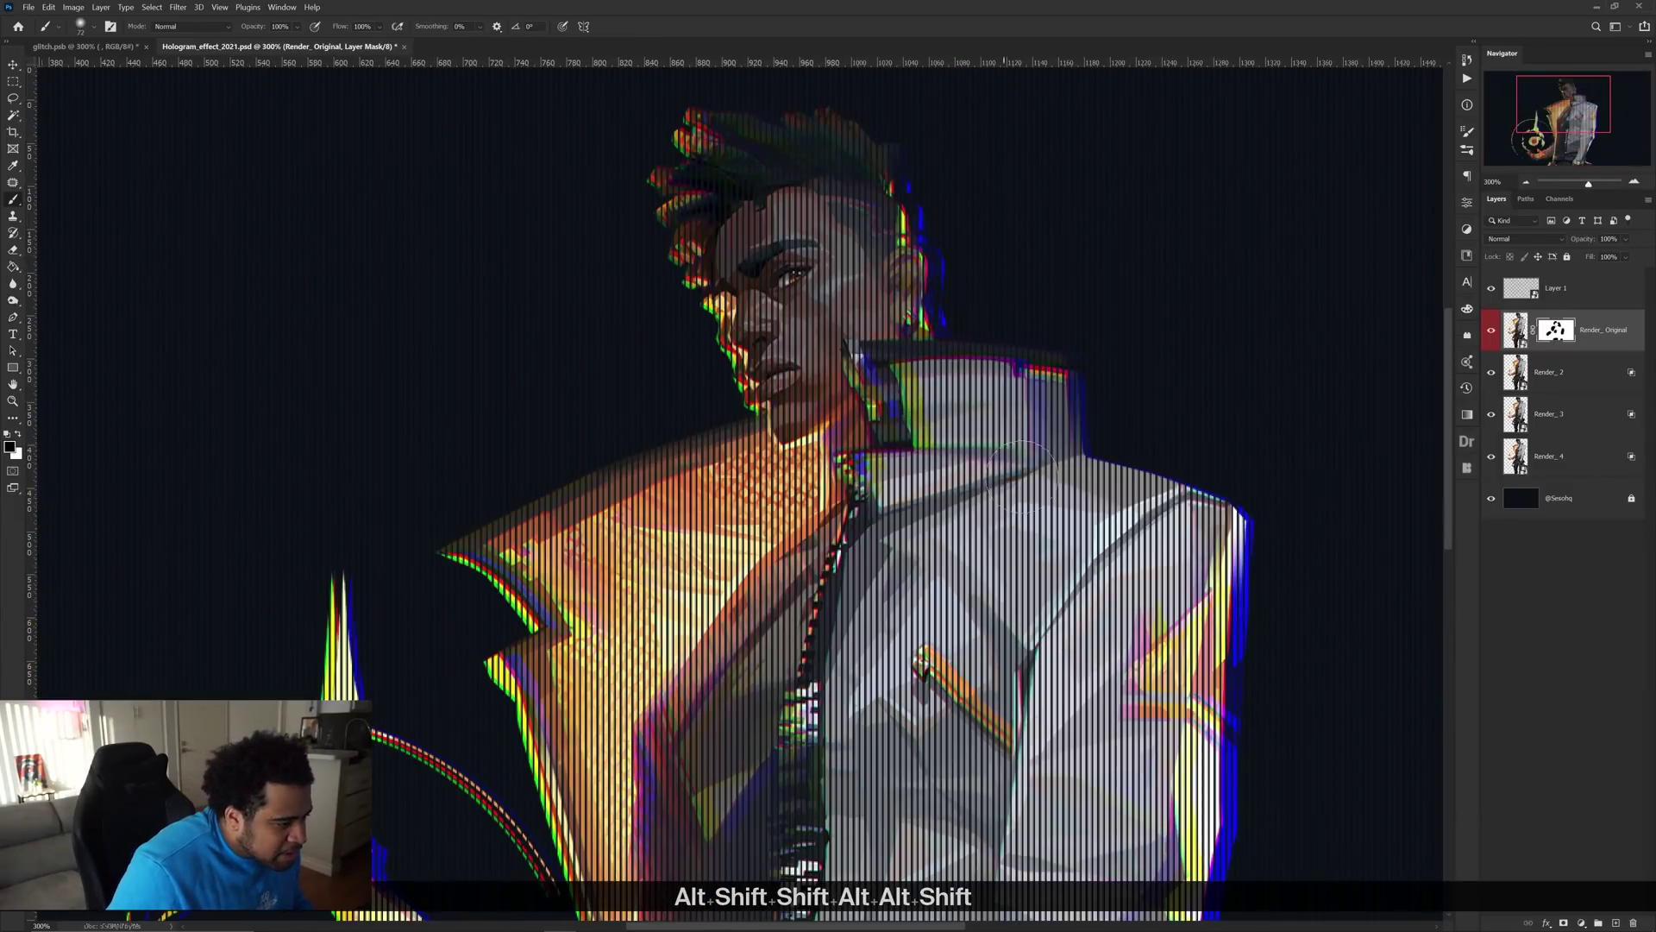
{"action": "scroll", "coordinate": [904, 398], "scroll_direction": "down", "scroll_amount": 1}
{"action": "scroll", "coordinate": [909, 398], "scroll_direction": "down", "scroll_amount": 5}
{"action": "scroll", "coordinate": [1077, 418], "scroll_direction": "up", "scroll_amount": 4}
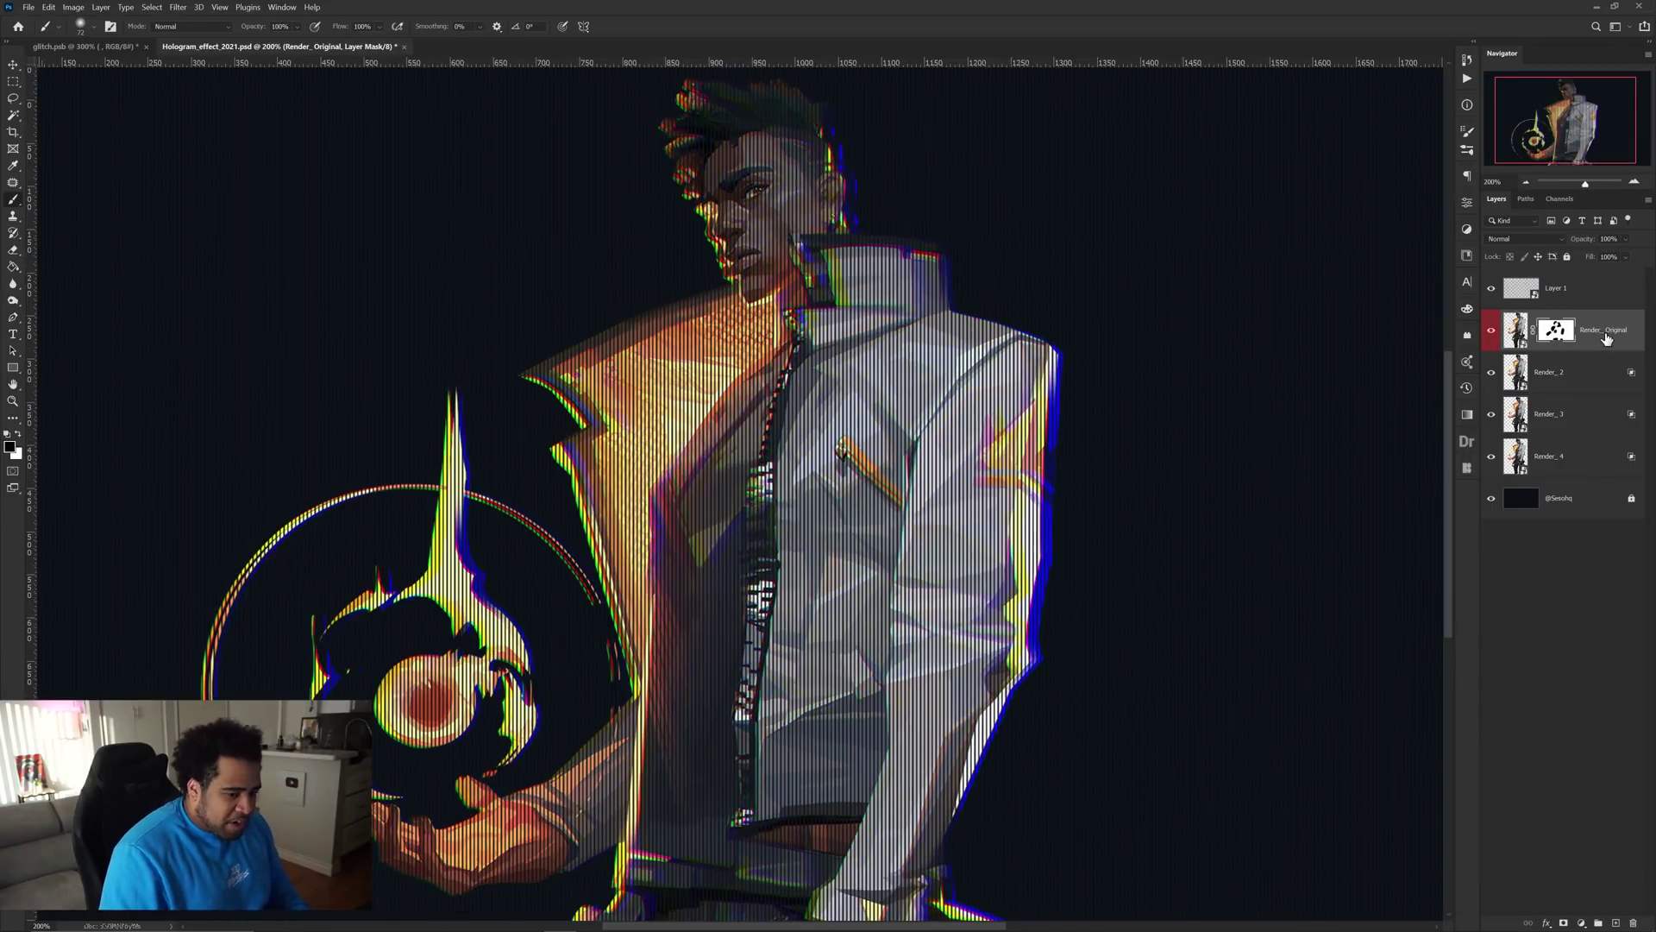
Compare the masked effect with a duplicate of Render_ Original whose mask is filled white, and delete the duplicate
{"action": "key", "text": "ctrl+j"}
{"action": "key", "text": "ctrl+BackSpace"}
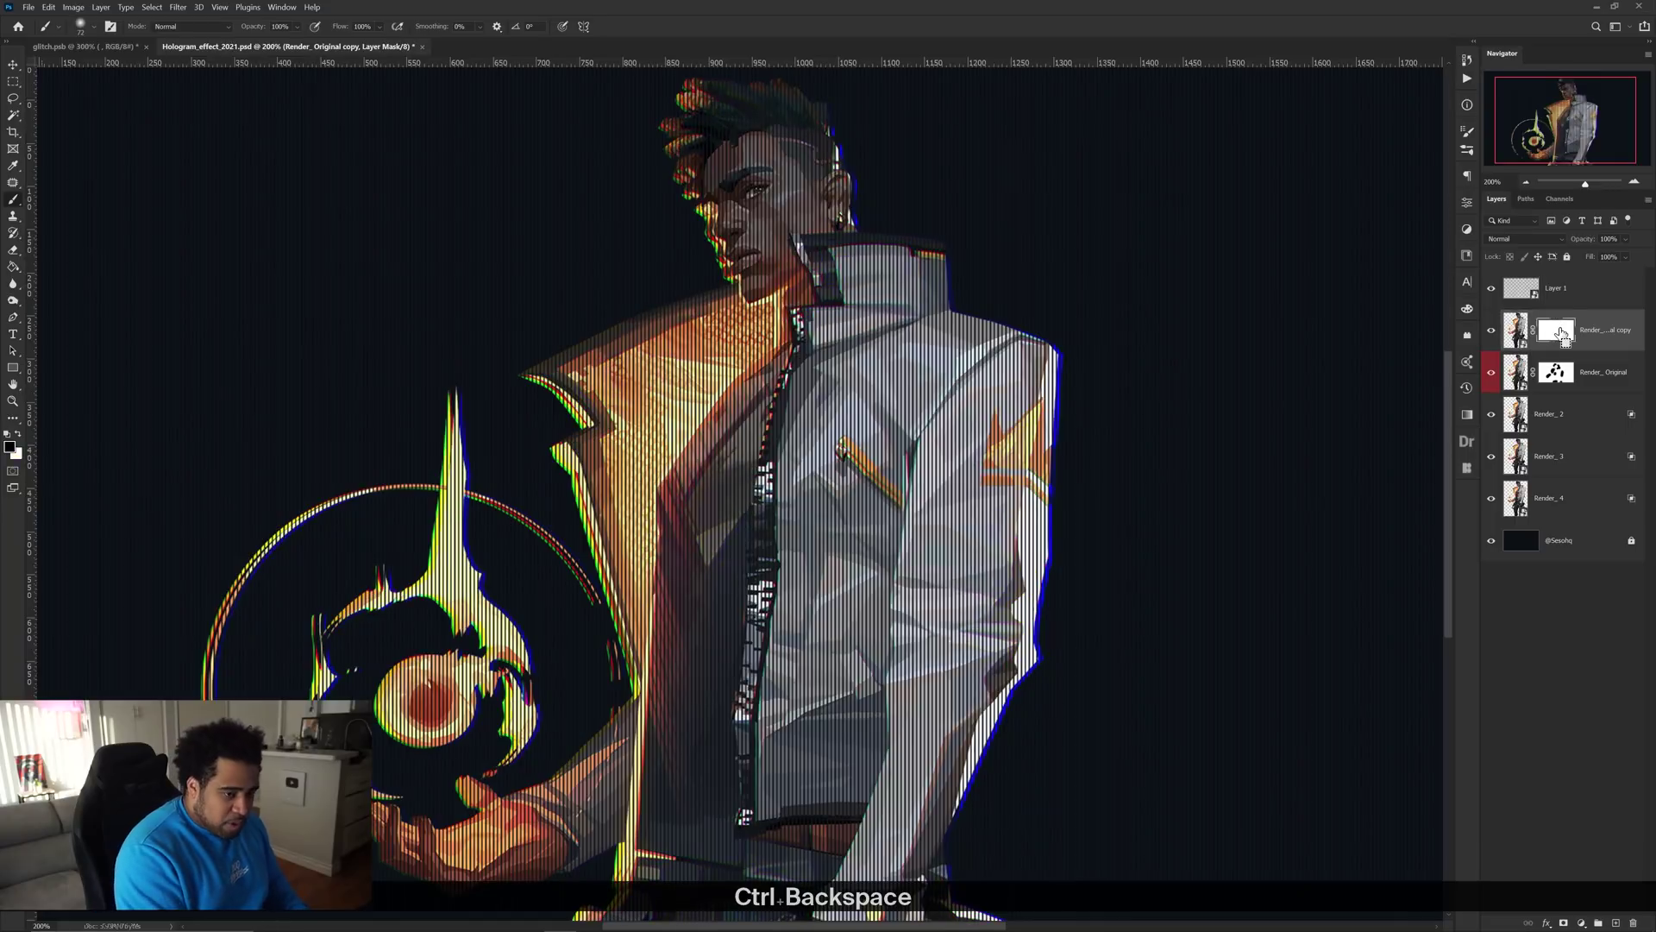
{"action": "left_click", "coordinate": [1491, 335]}
{"action": "left_click", "coordinate": [1490, 335]}
{"action": "left_click", "coordinate": [1490, 336]}
{"action": "left_click", "coordinate": [1490, 336]}
{"action": "left_click", "coordinate": [1491, 335]}
{"action": "left_click", "coordinate": [1491, 336]}
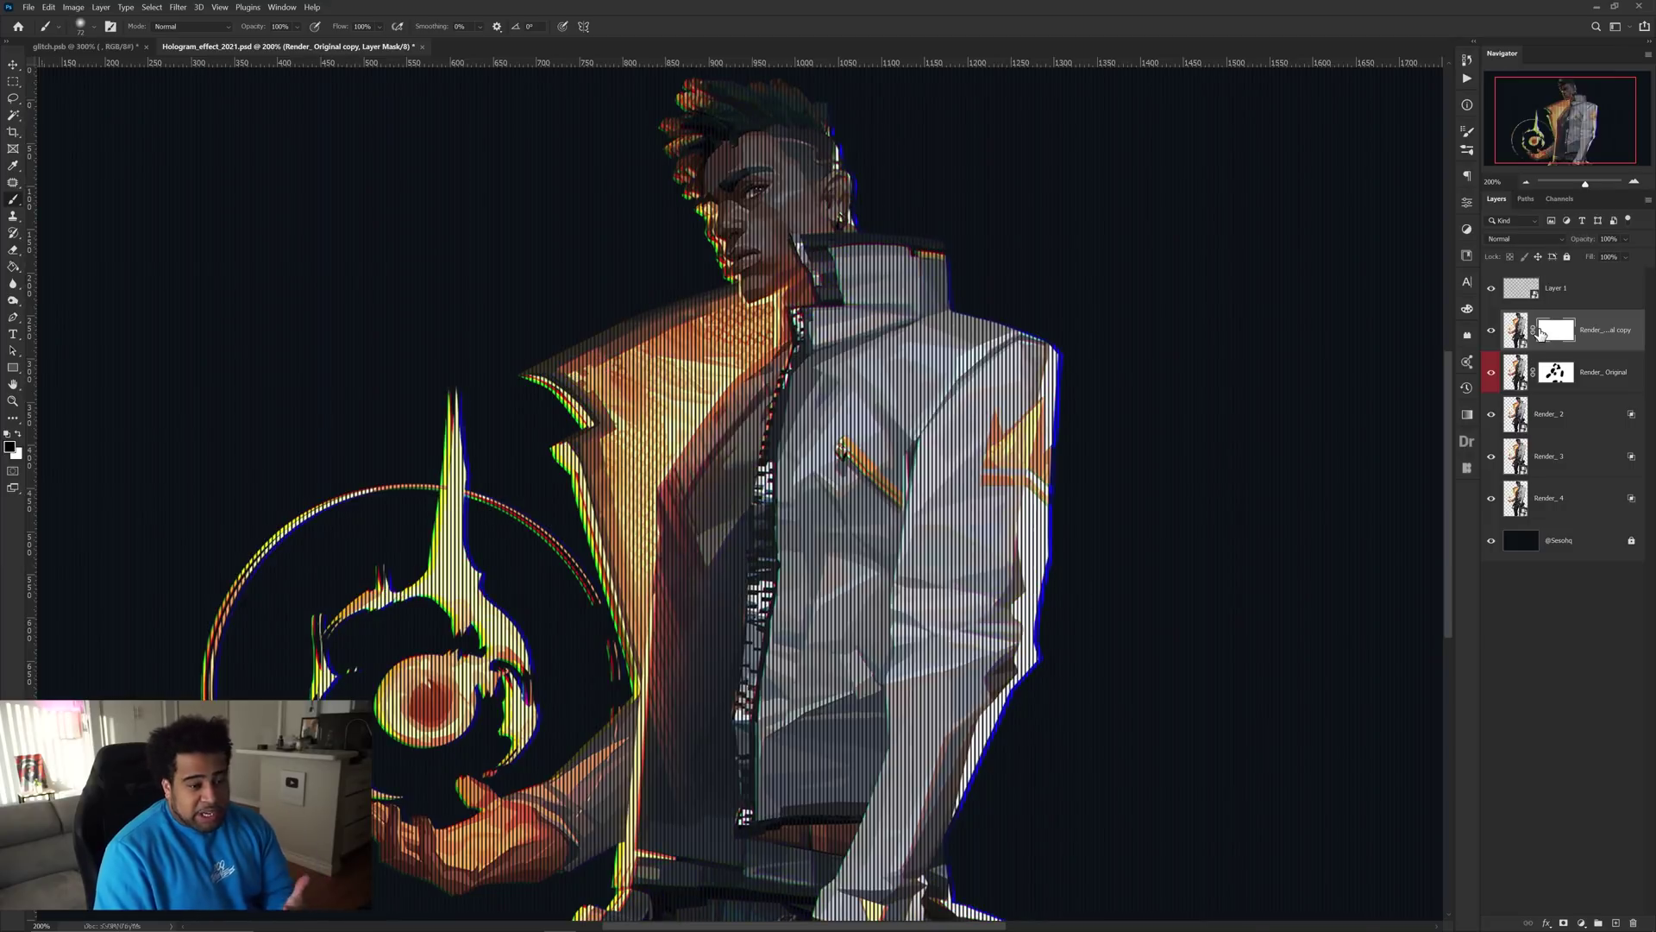
{"action": "key", "text": "Delete"}
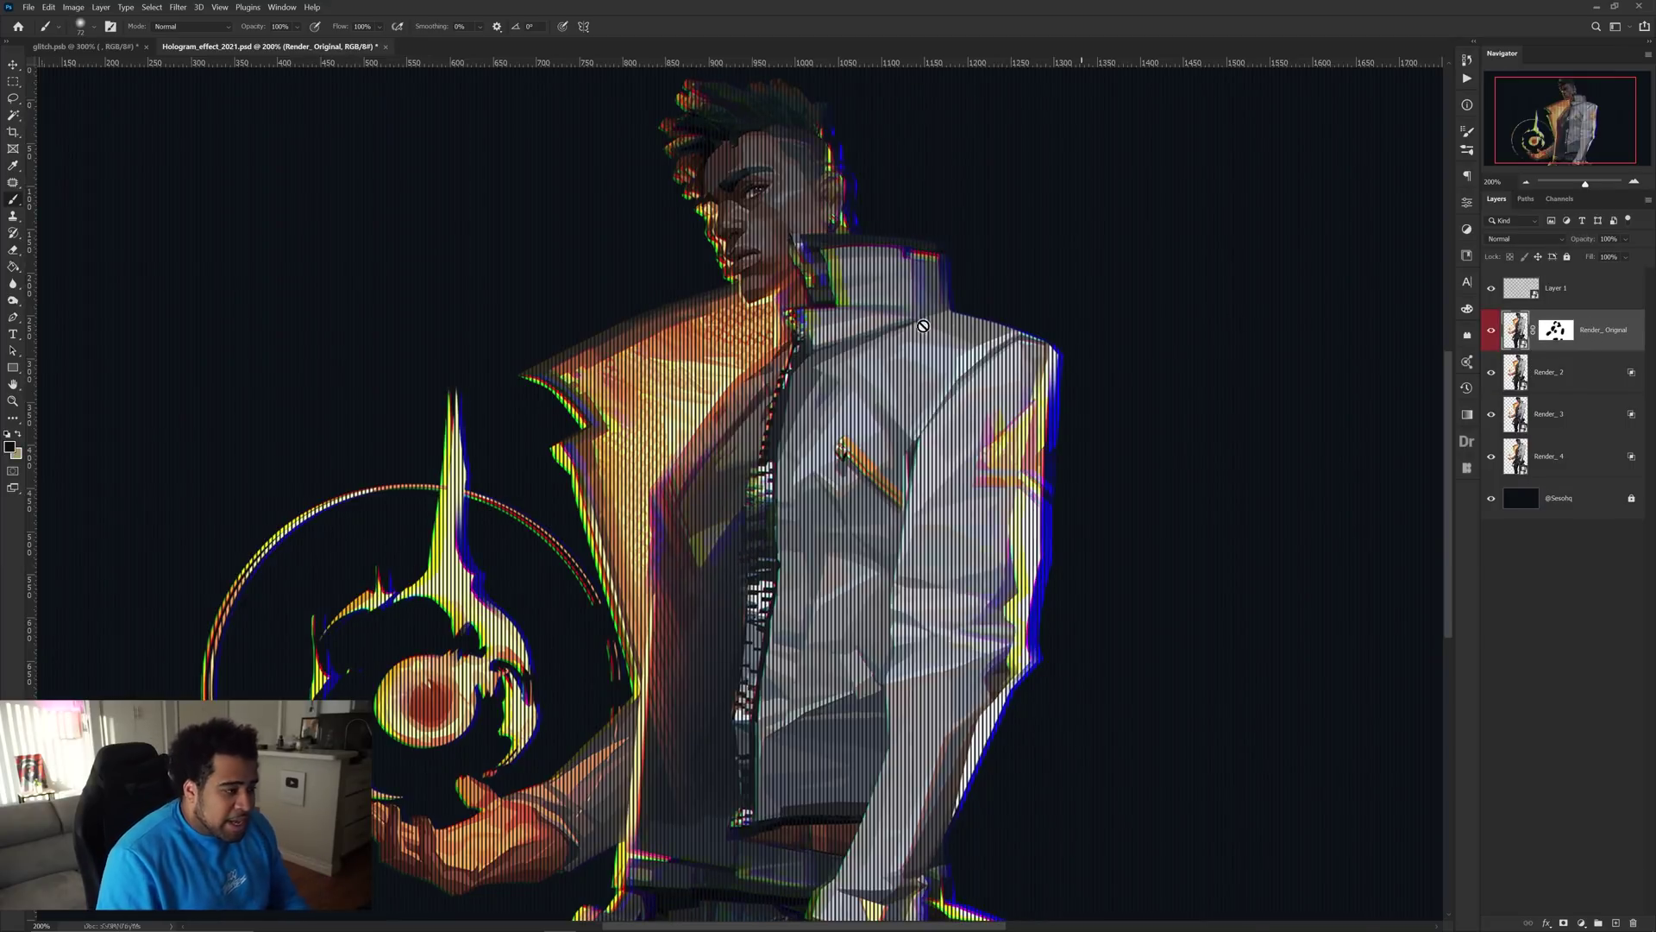
Examine the masked colour-split effect across the whole character
{"action": "left_click", "coordinate": [945, 327]}
{"action": "left_click", "coordinate": [906, 360]}
{"action": "key", "text": "v"}
{"action": "scroll", "coordinate": [870, 350], "scroll_direction": "down", "scroll_amount": 1}
{"action": "scroll", "coordinate": [872, 358], "scroll_direction": "up", "scroll_amount": 5}
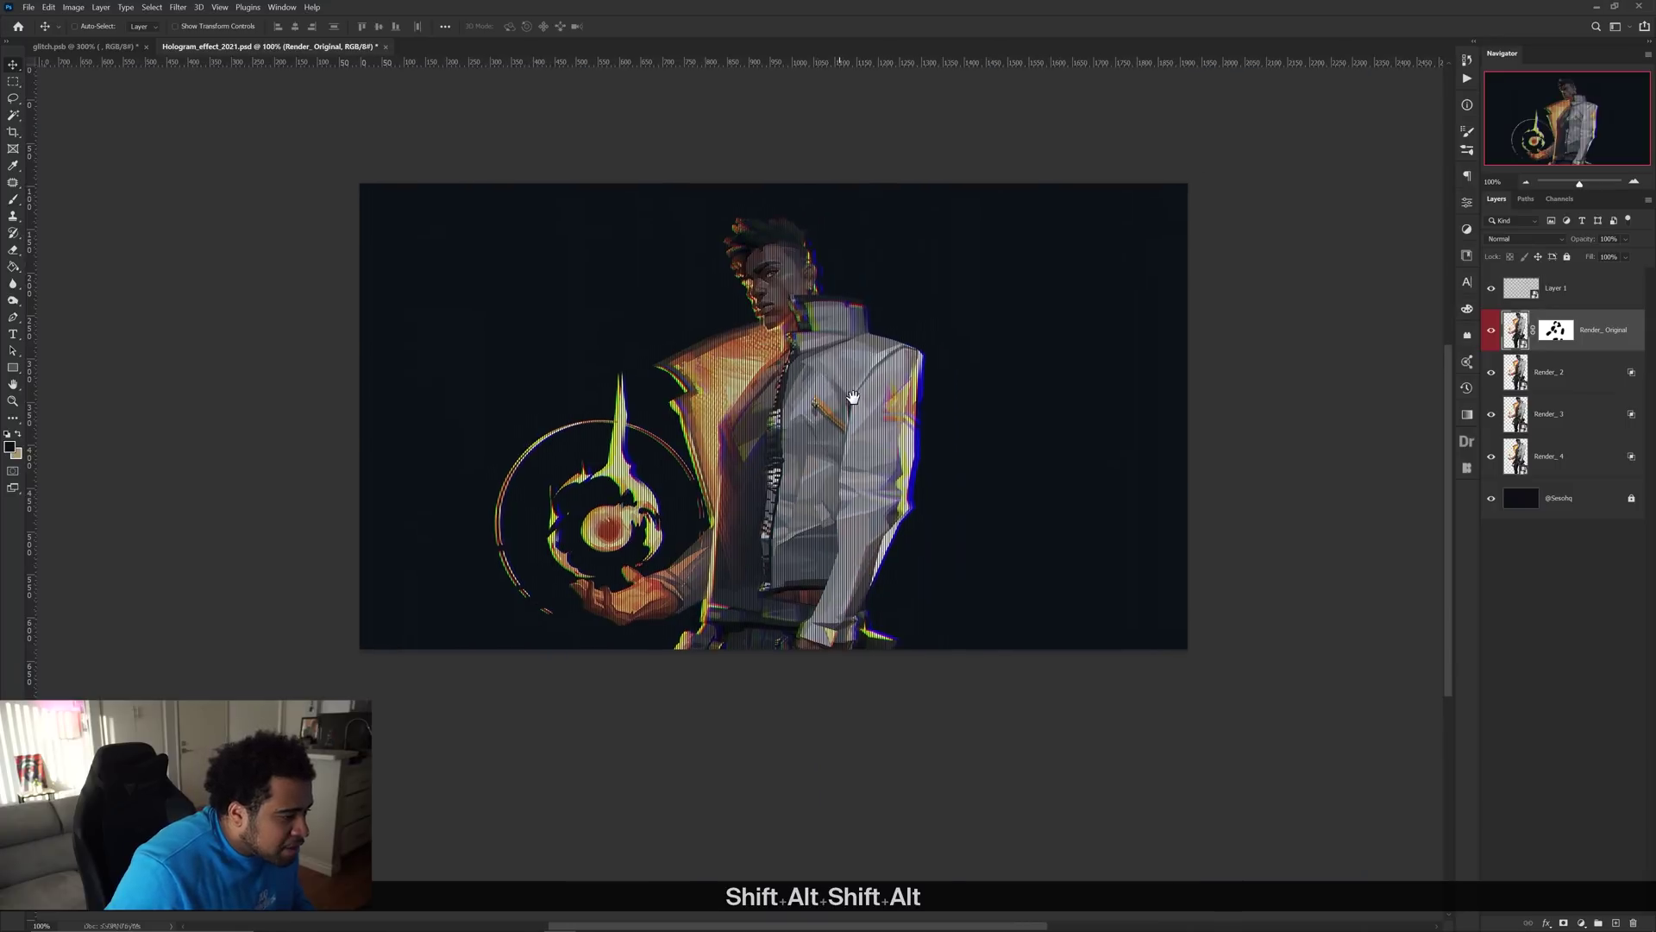
{"action": "scroll", "coordinate": [871, 380], "scroll_direction": "down", "scroll_amount": 1}
{"action": "left_click_drag", "start_coordinate": [881, 379], "coordinate": [970, 402]}
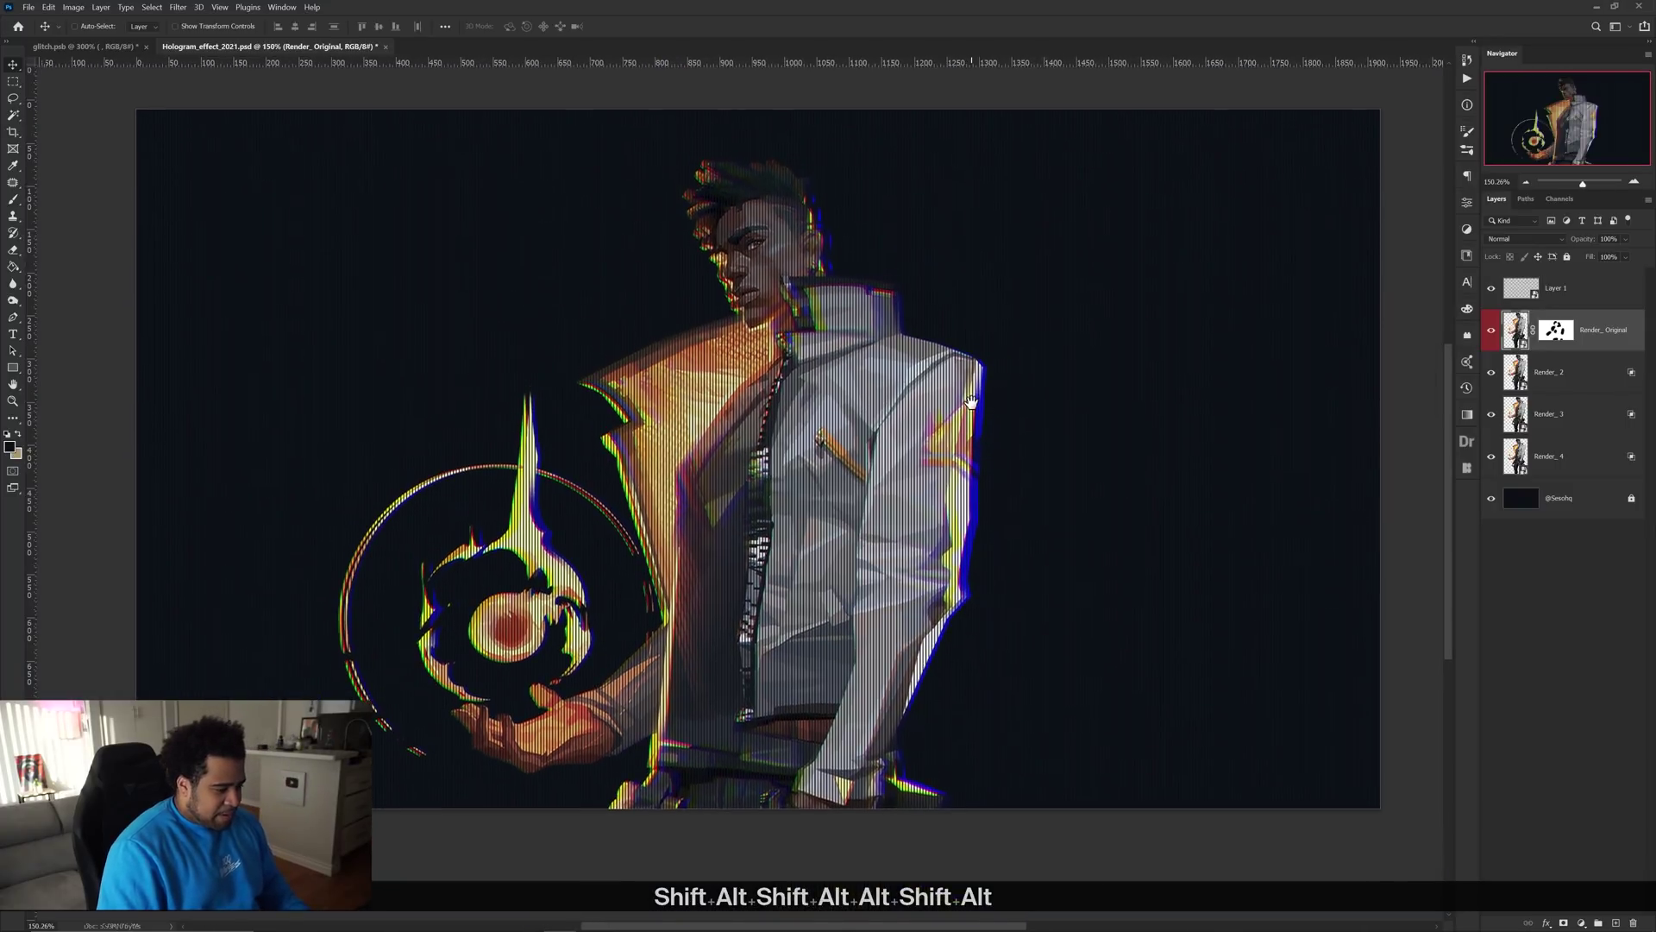
{"action": "left_click_drag", "start_coordinate": [1097, 339], "coordinate": [1090, 366]}
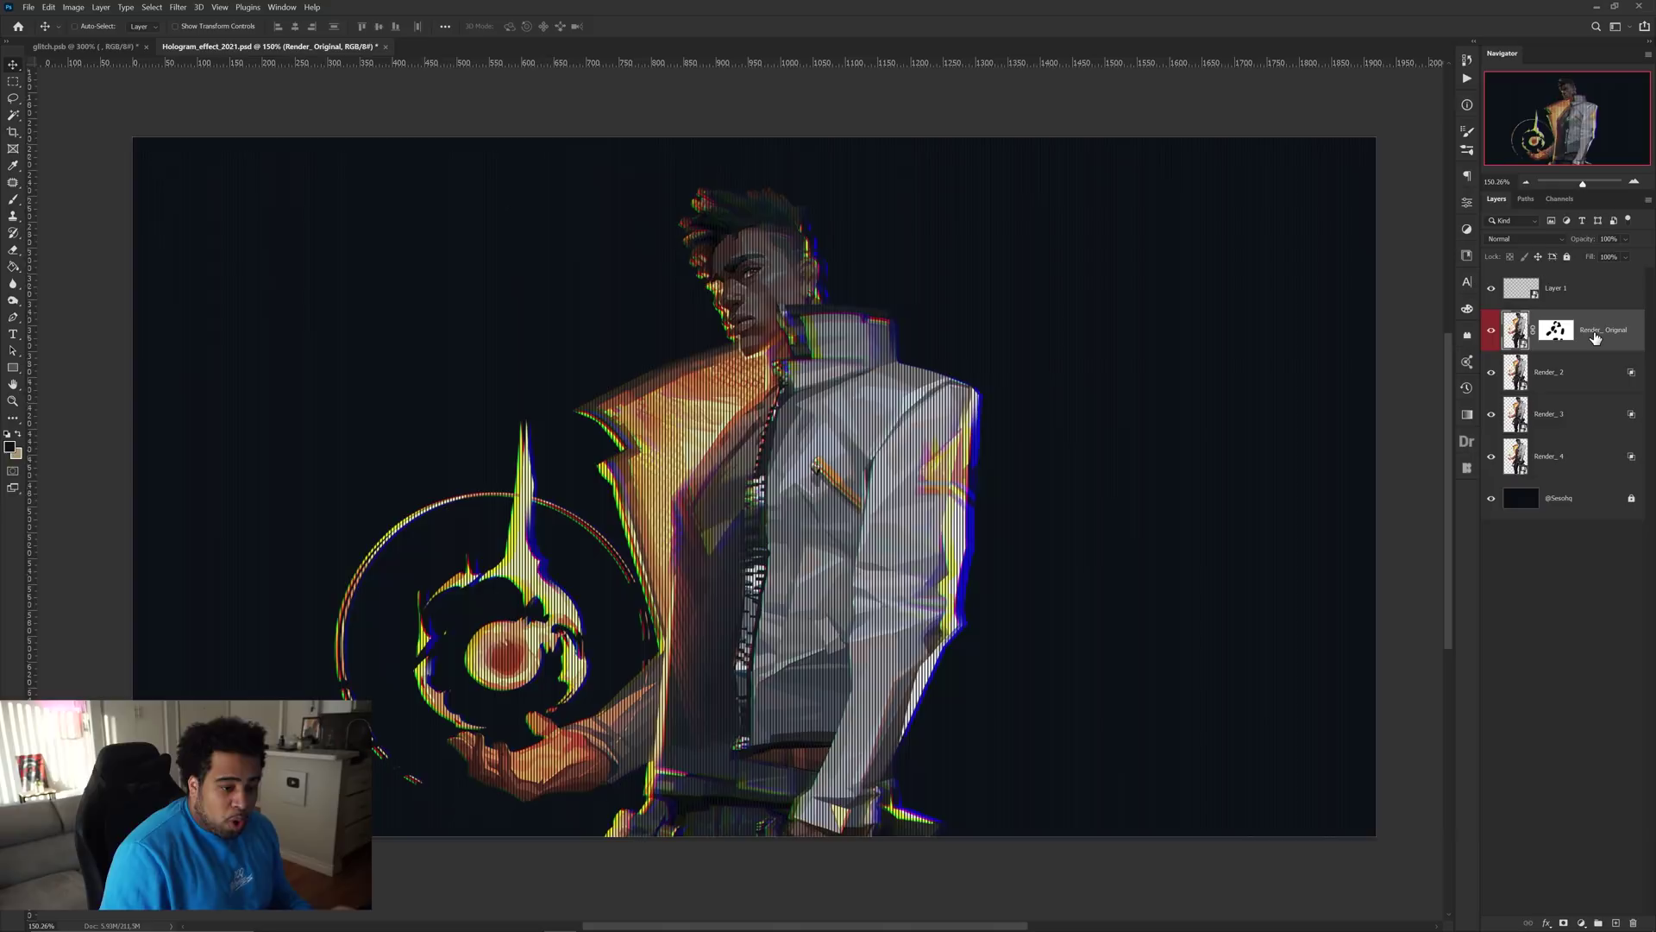
Duplicate the four render layers from Render_ Original to Render_ 4 and merge the duplicates into one layer
{"action": "left_click", "coordinate": [1579, 459], "text": "shift"}
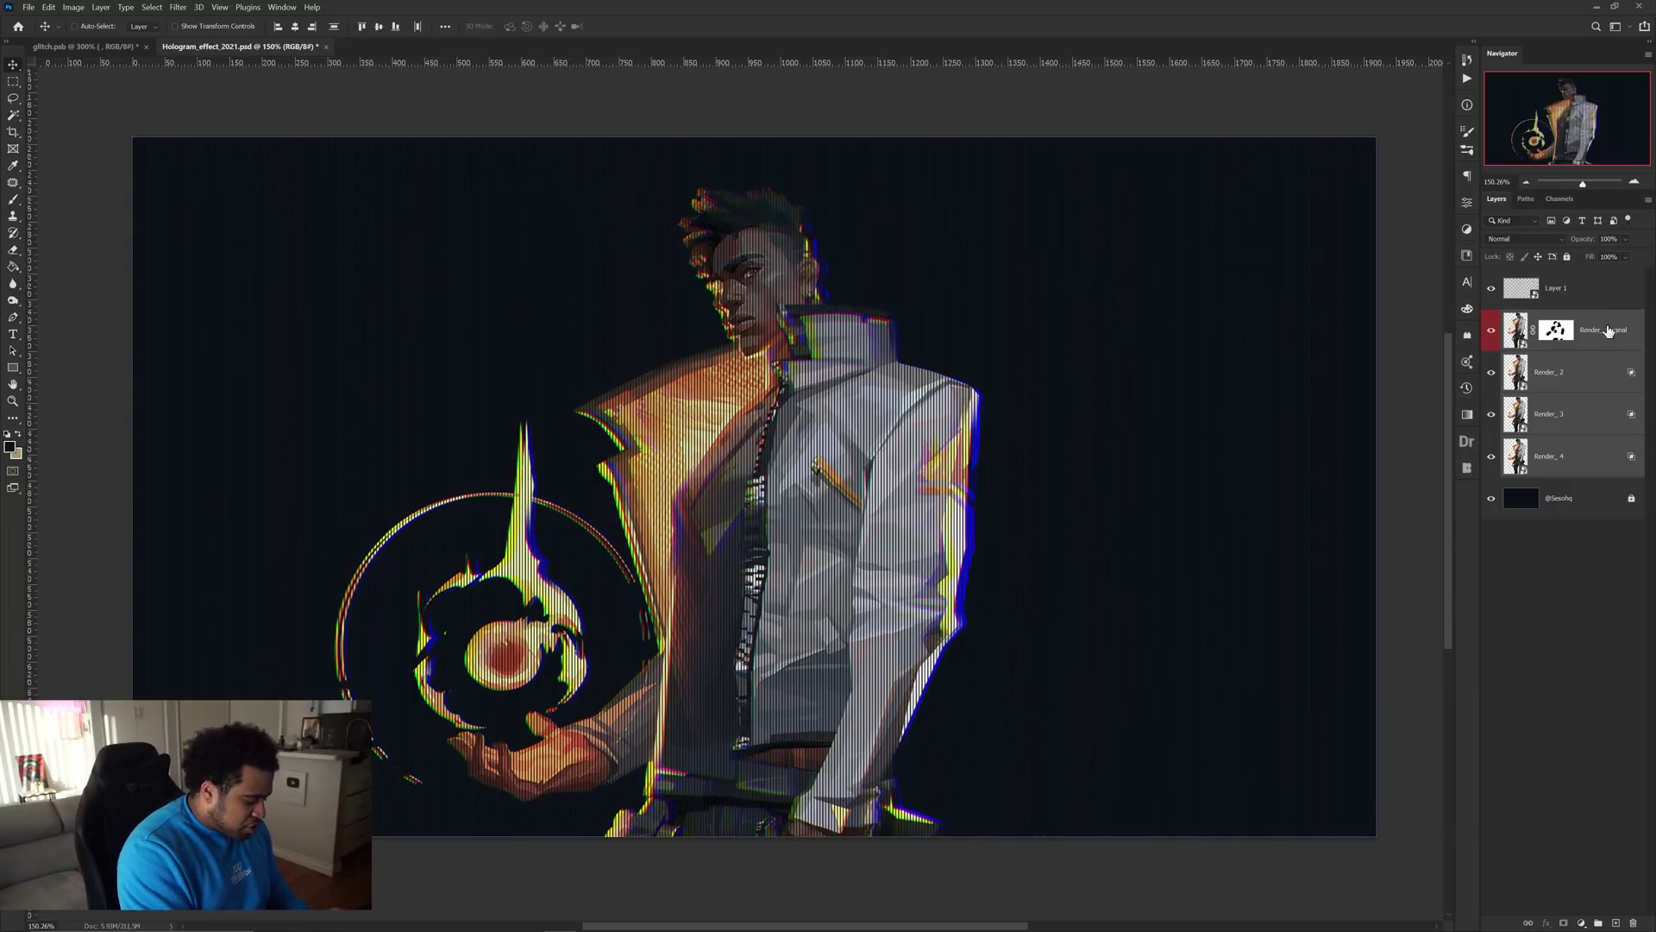
{"action": "key", "text": "ctrl+j"}
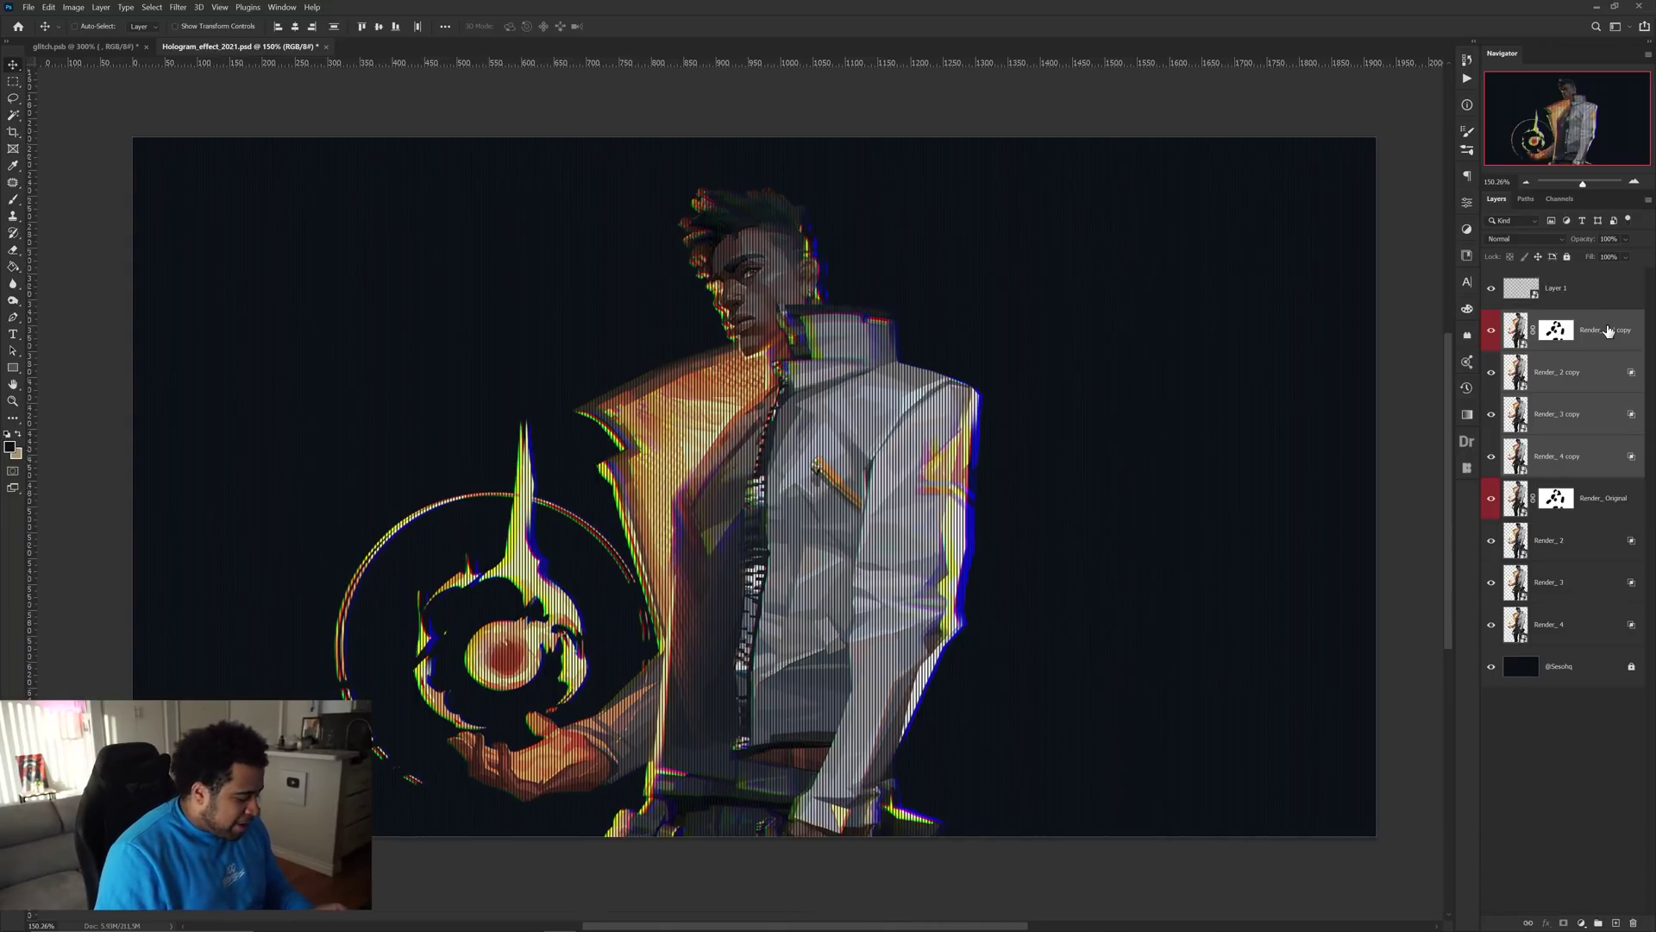
{"action": "key", "text": "ctrl+e"}
Try moving the merged render copy away from the original character, and undo the move
{"action": "left_click_drag", "start_coordinate": [891, 420], "coordinate": [1251, 347]}
{"action": "key", "text": "ctrl+z"}
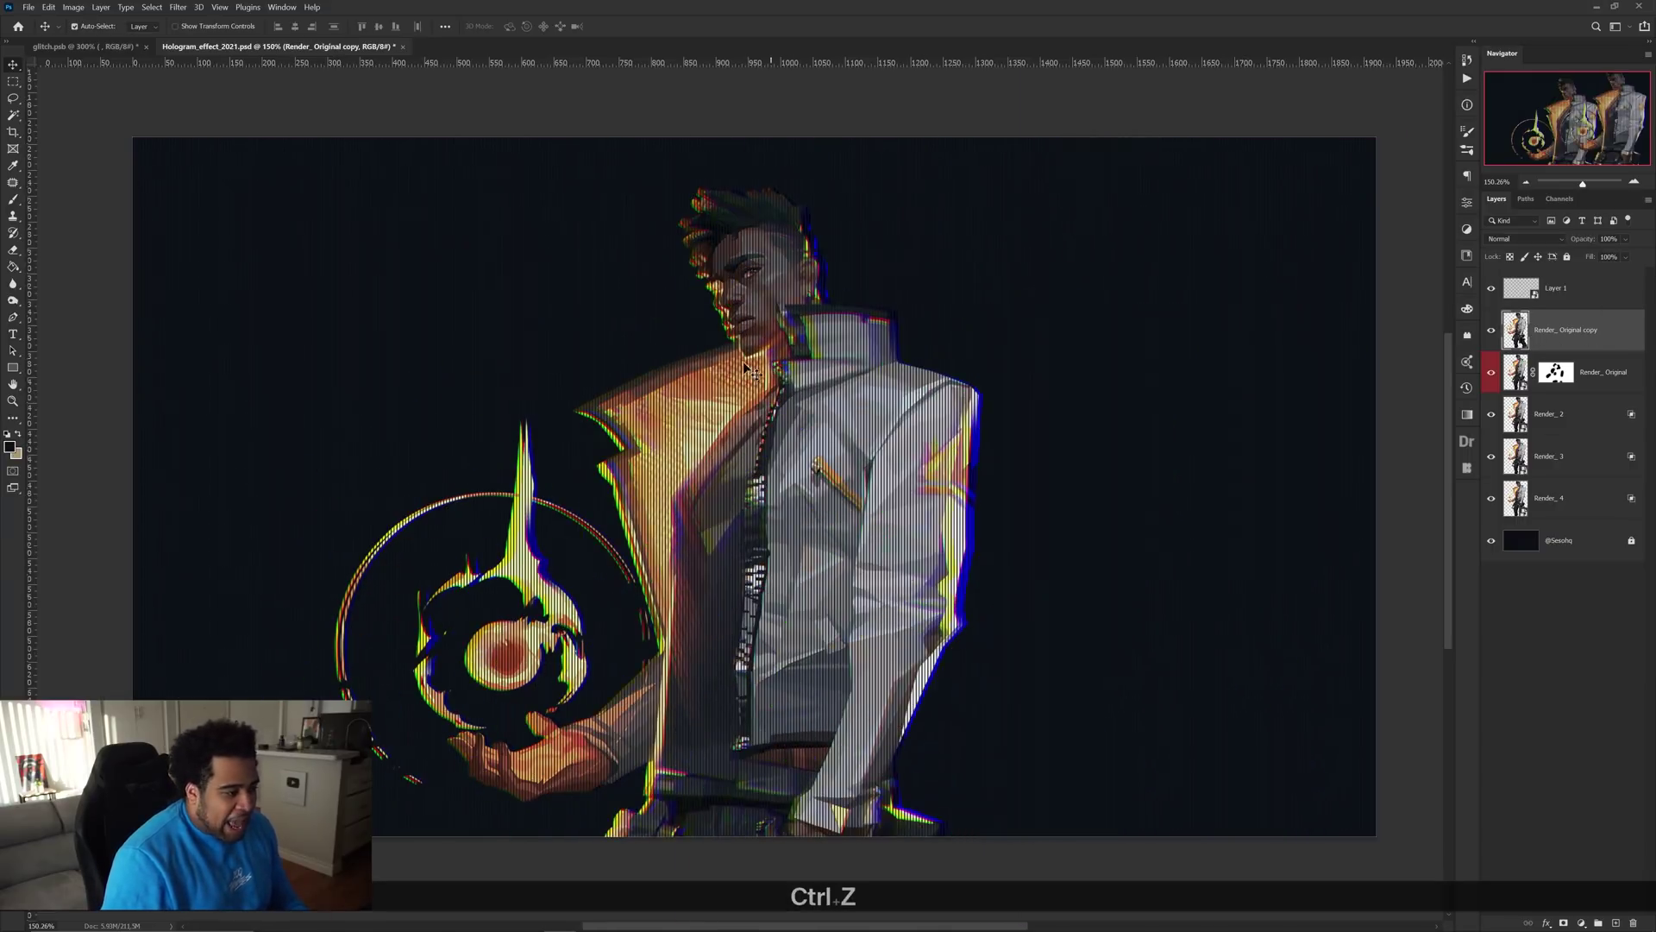
{"action": "key", "text": "ctrl+z"}
{"action": "key", "text": "ctrl+z"}
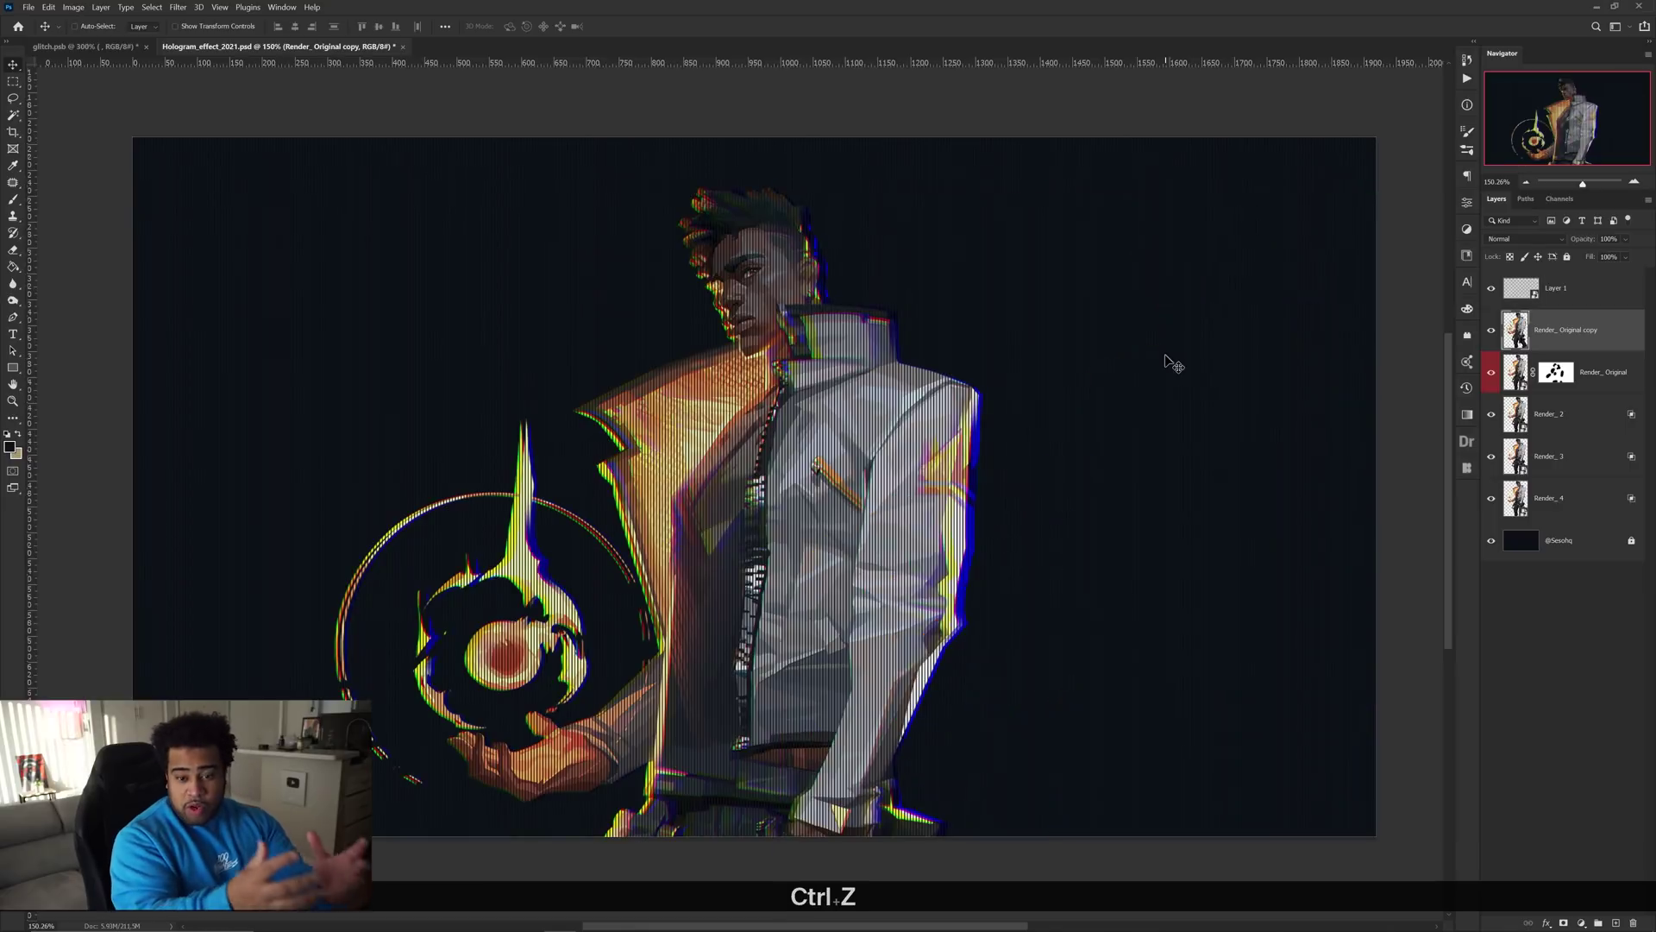
With the Rectangular Marquee tool, select thin horizontal strips across the hair, the ear and the orange shoulder
{"action": "key", "text": "m"}
{"action": "right_click", "coordinate": [16, 84]}
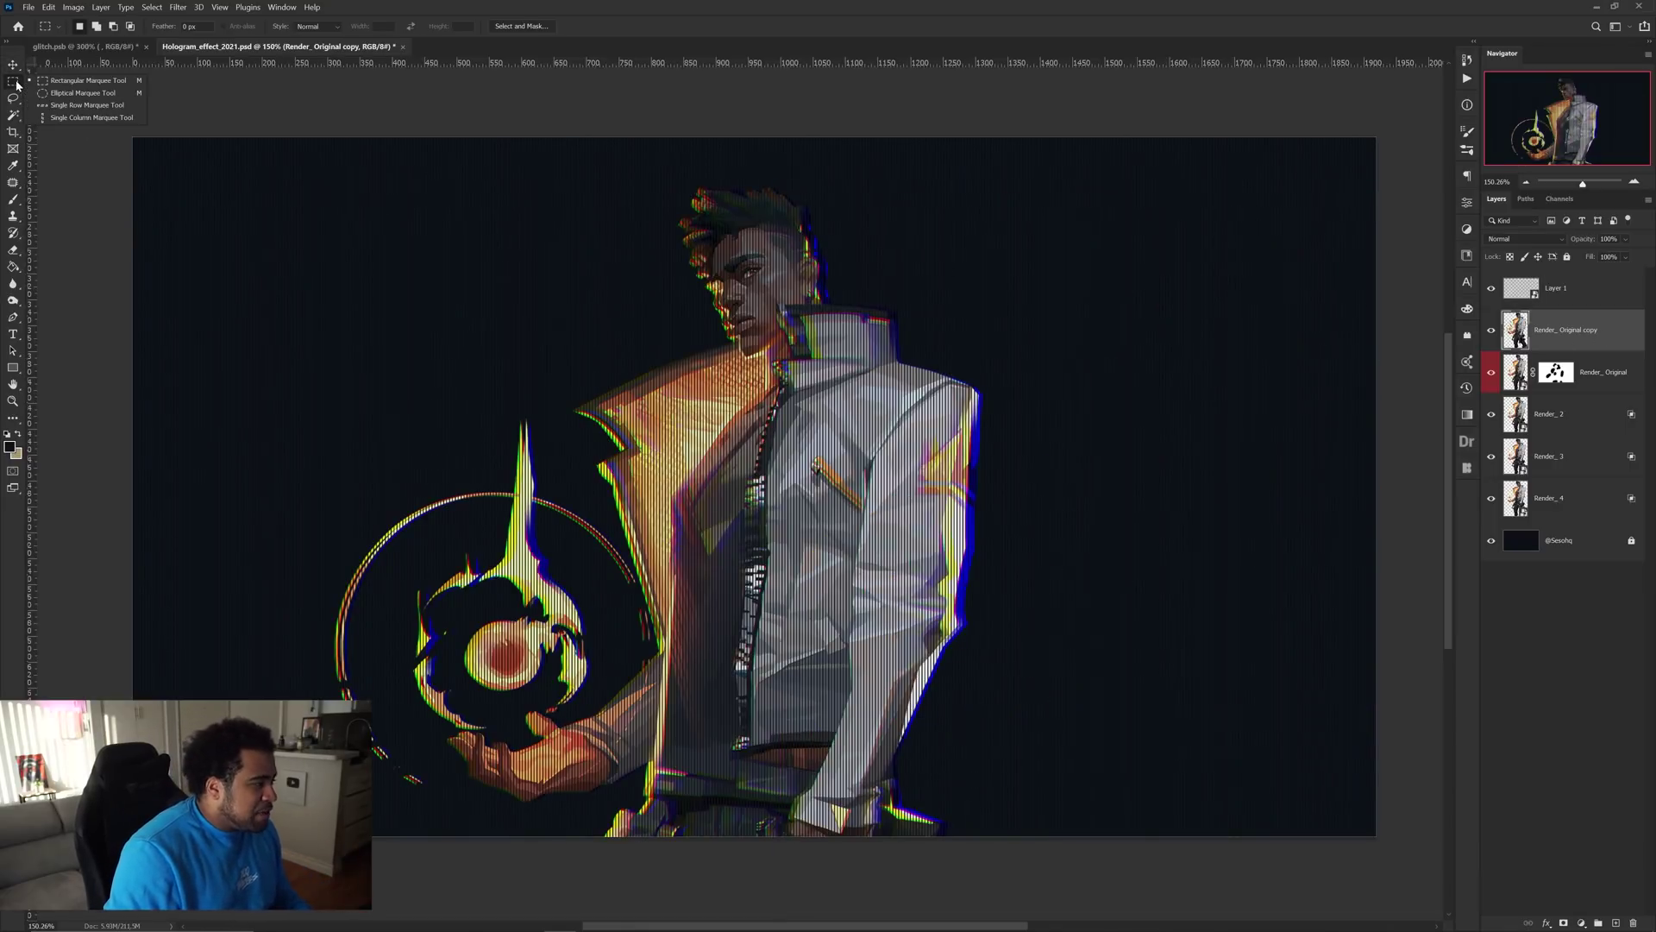
{"action": "left_click", "coordinate": [72, 86]}
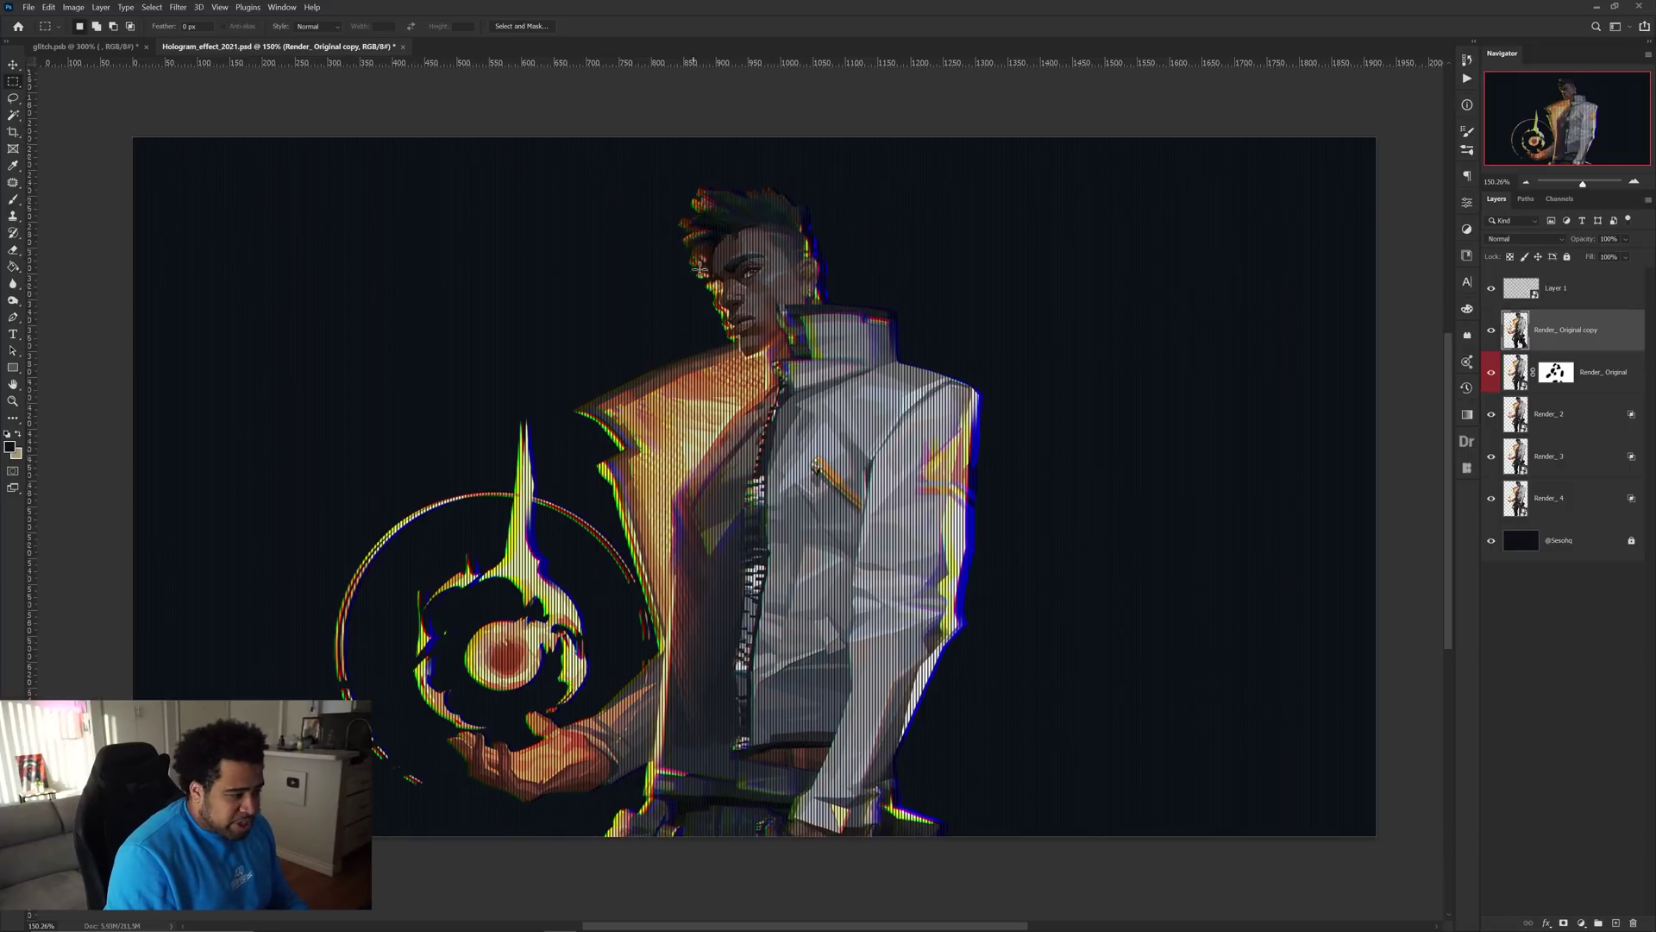
{"action": "scroll", "coordinate": [733, 274], "scroll_direction": "up", "scroll_amount": 3}
{"action": "left_click_drag", "start_coordinate": [758, 266], "coordinate": [641, 303]}
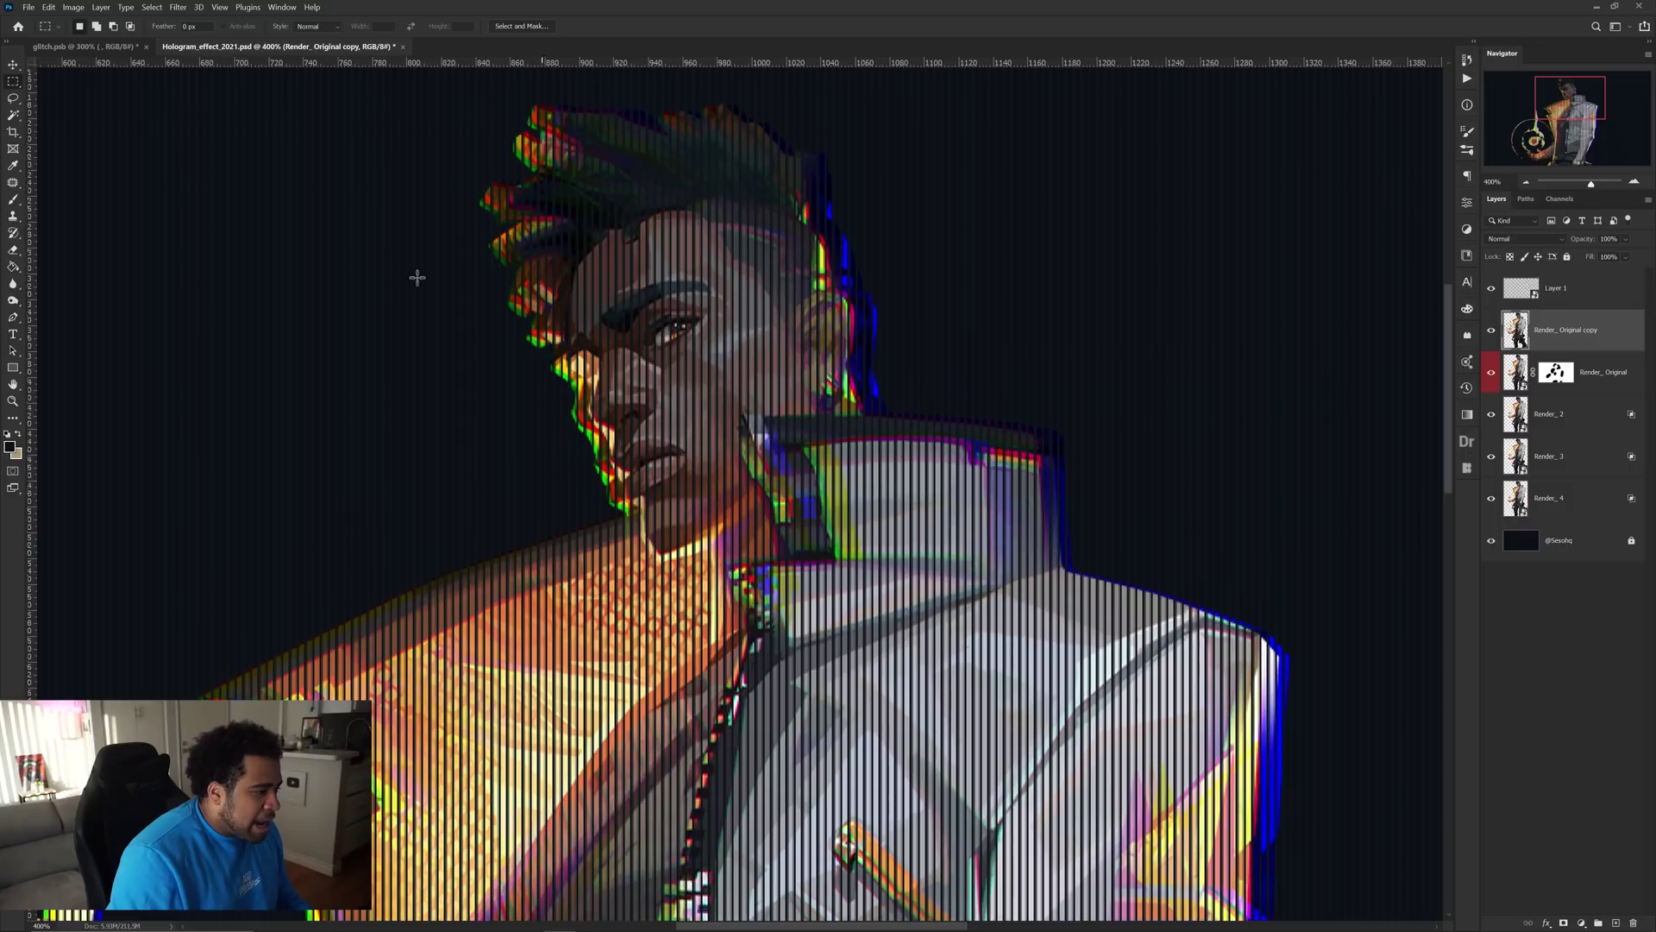
{"action": "left_click_drag", "start_coordinate": [281, 252], "coordinate": [1069, 307]}
{"action": "left_click_drag", "start_coordinate": [166, 628], "coordinate": [543, 637]}
Undo the strip selected across the collar, and add thinner strips at the collar's base and across the nose
{"action": "left_click_drag", "start_coordinate": [781, 510], "coordinate": [1009, 519]}
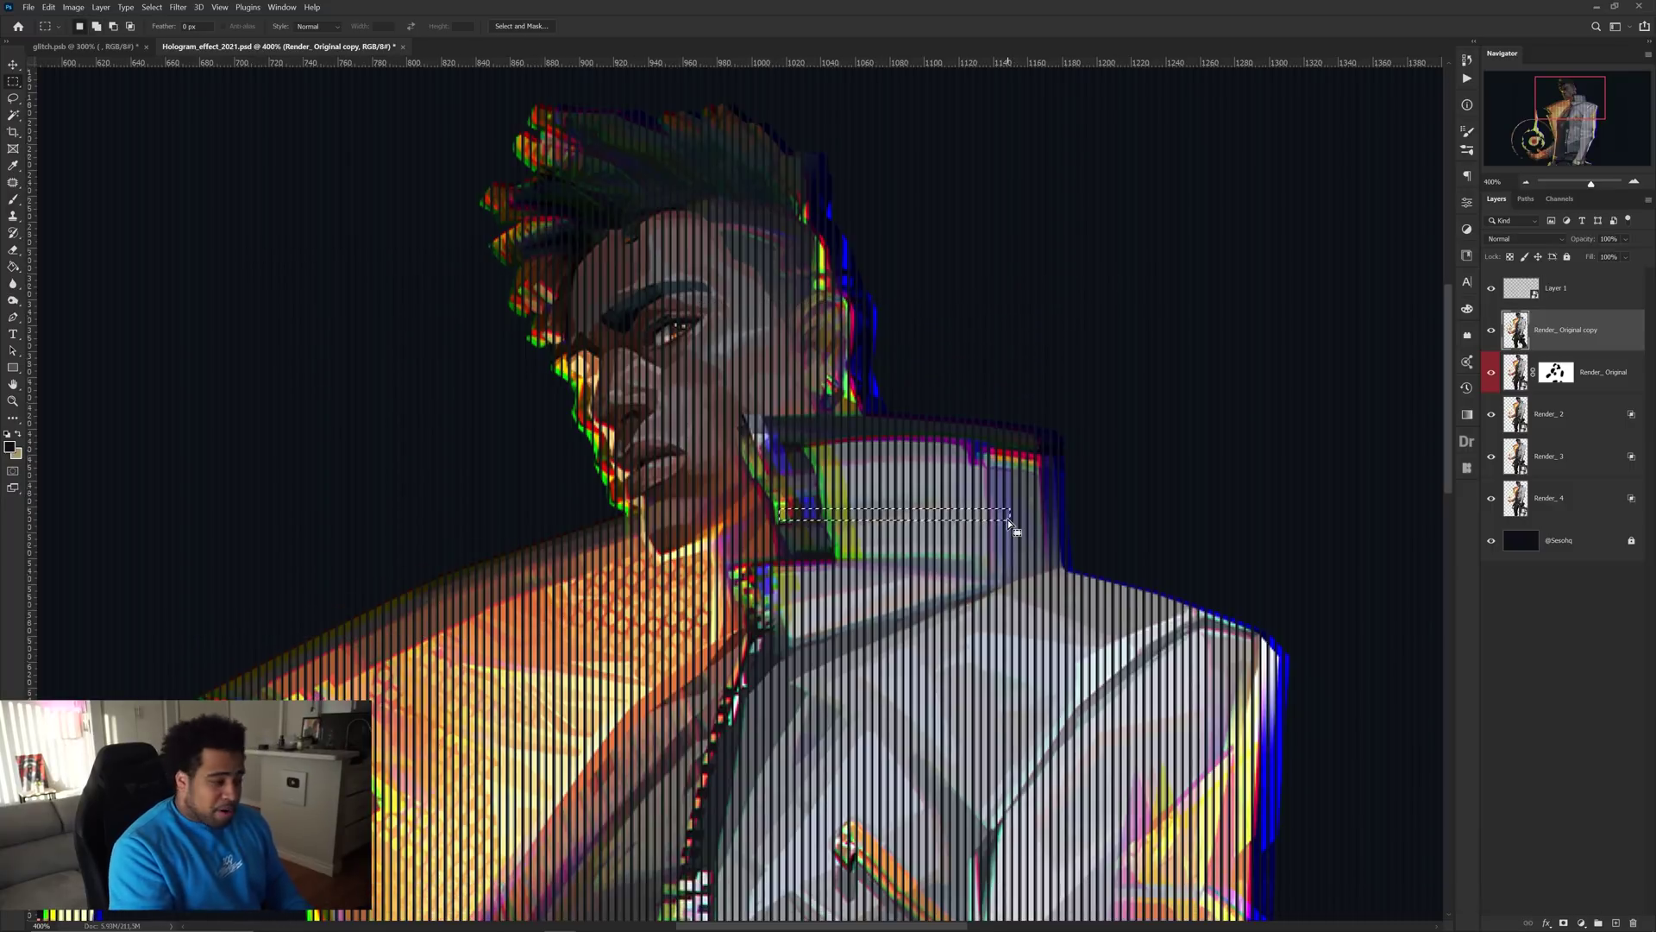
{"action": "key", "text": "ctrl+z"}
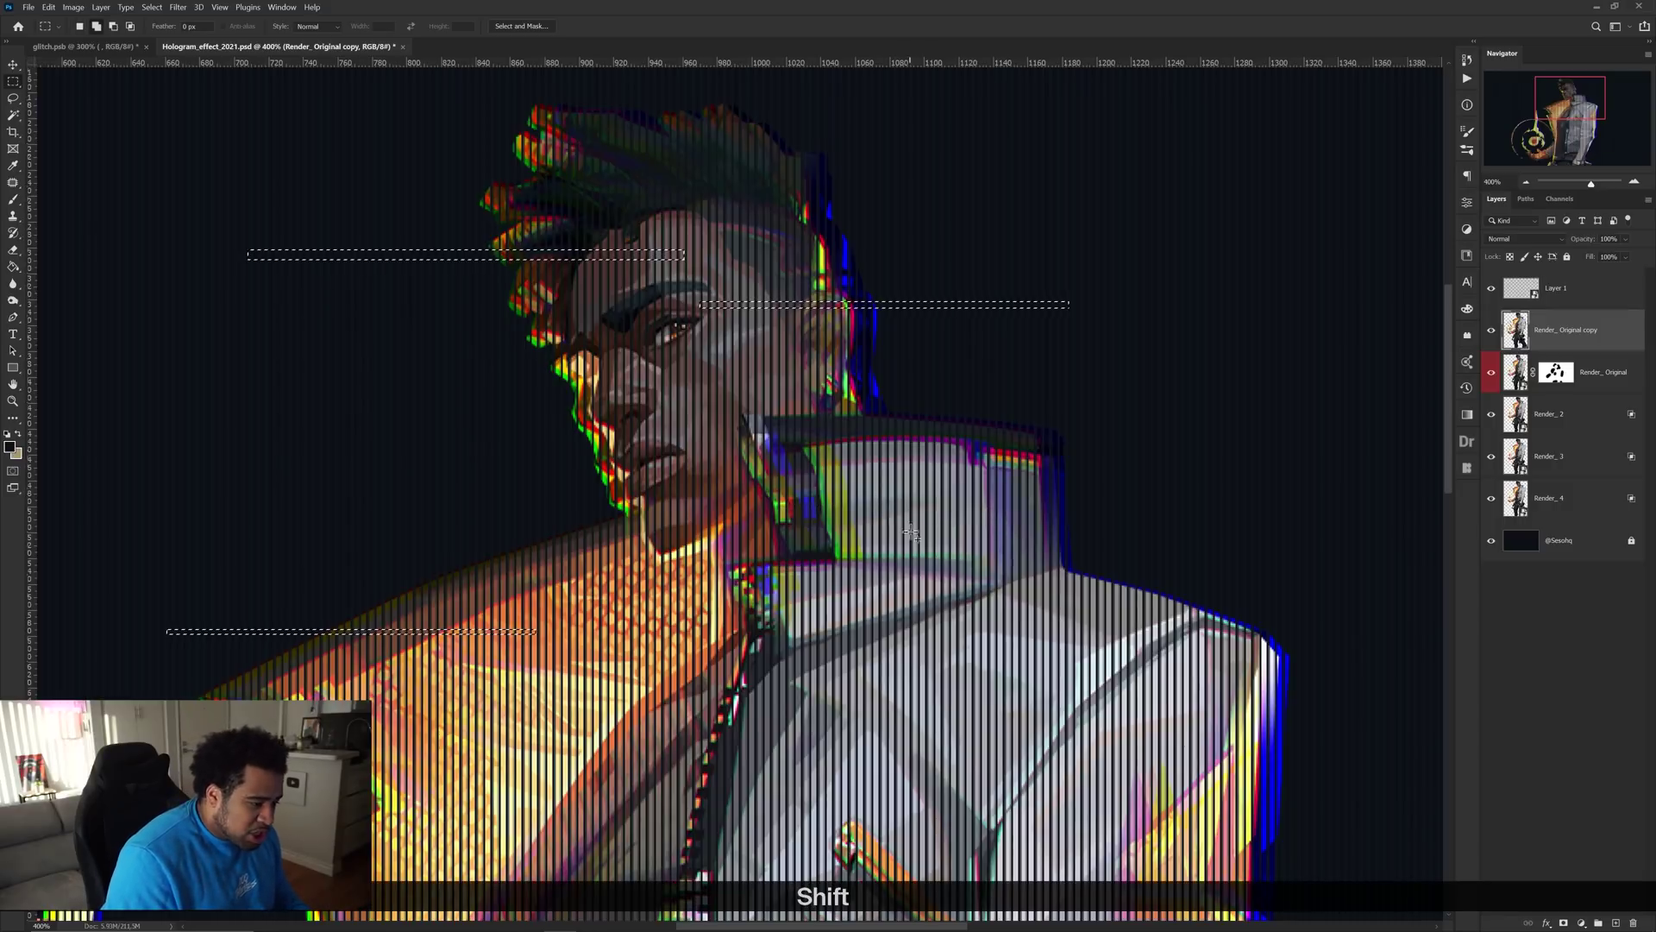
{"action": "left_click_drag", "start_coordinate": [794, 548], "coordinate": [1162, 549]}
{"action": "left_click_drag", "start_coordinate": [559, 414], "coordinate": [651, 414]}
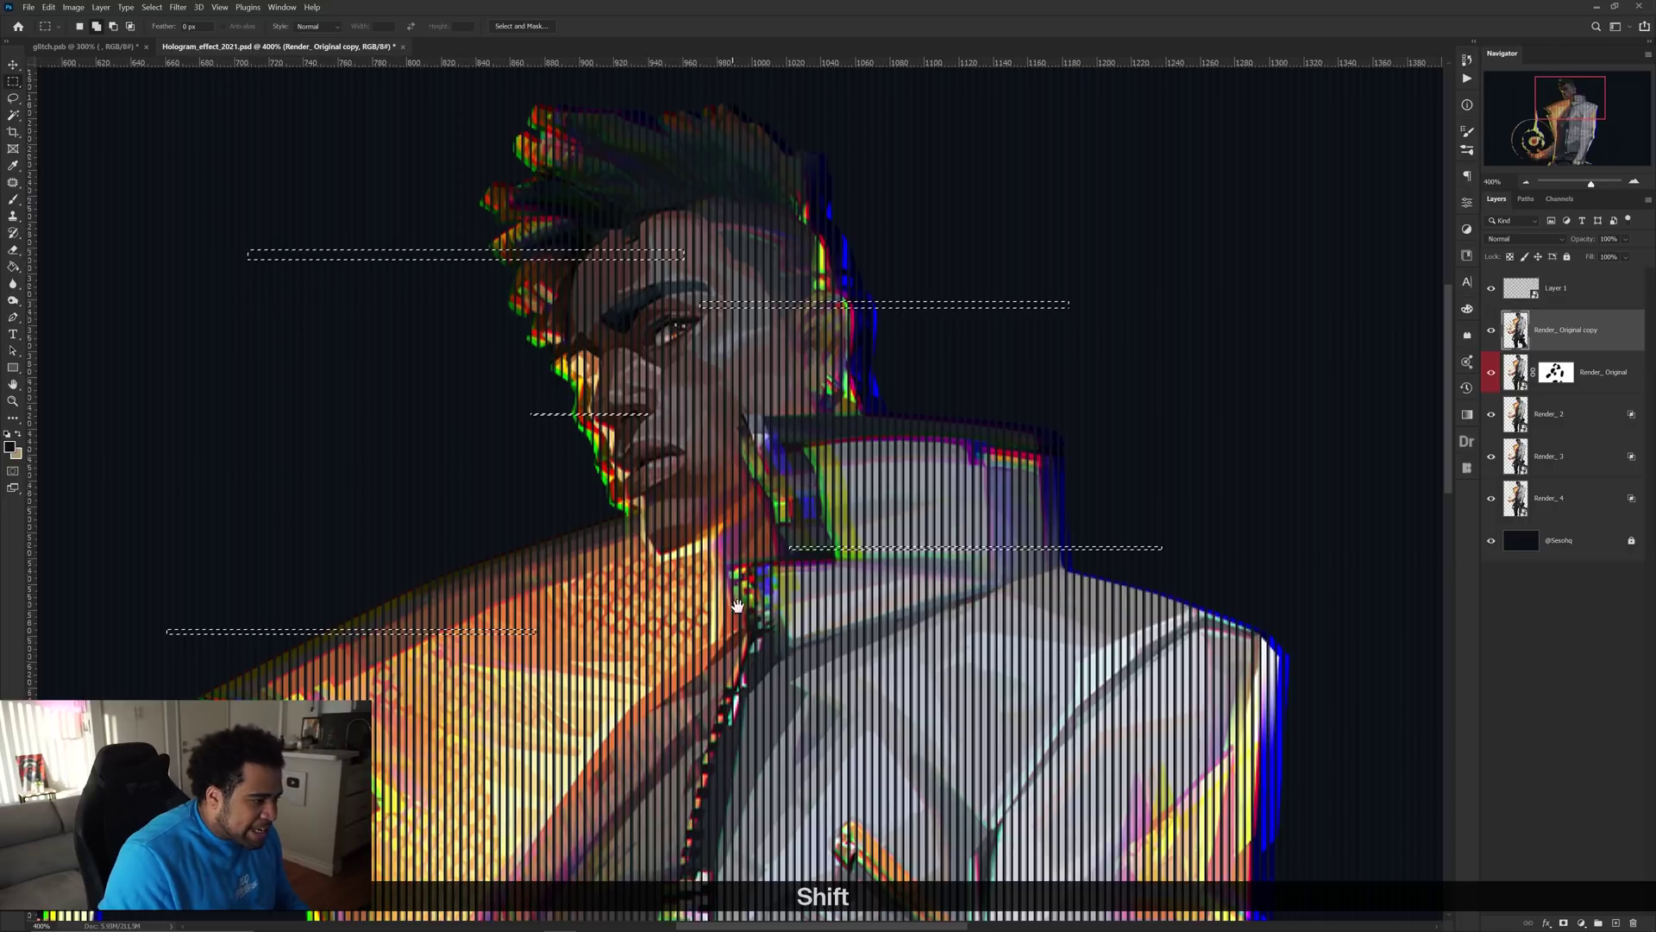
{"action": "scroll", "coordinate": [735, 632], "scroll_direction": "down", "scroll_amount": 3}
{"action": "scroll", "coordinate": [745, 357], "scroll_direction": "down", "scroll_amount": 2}
{"action": "scroll", "coordinate": [748, 358], "scroll_direction": "down", "scroll_amount": 2}
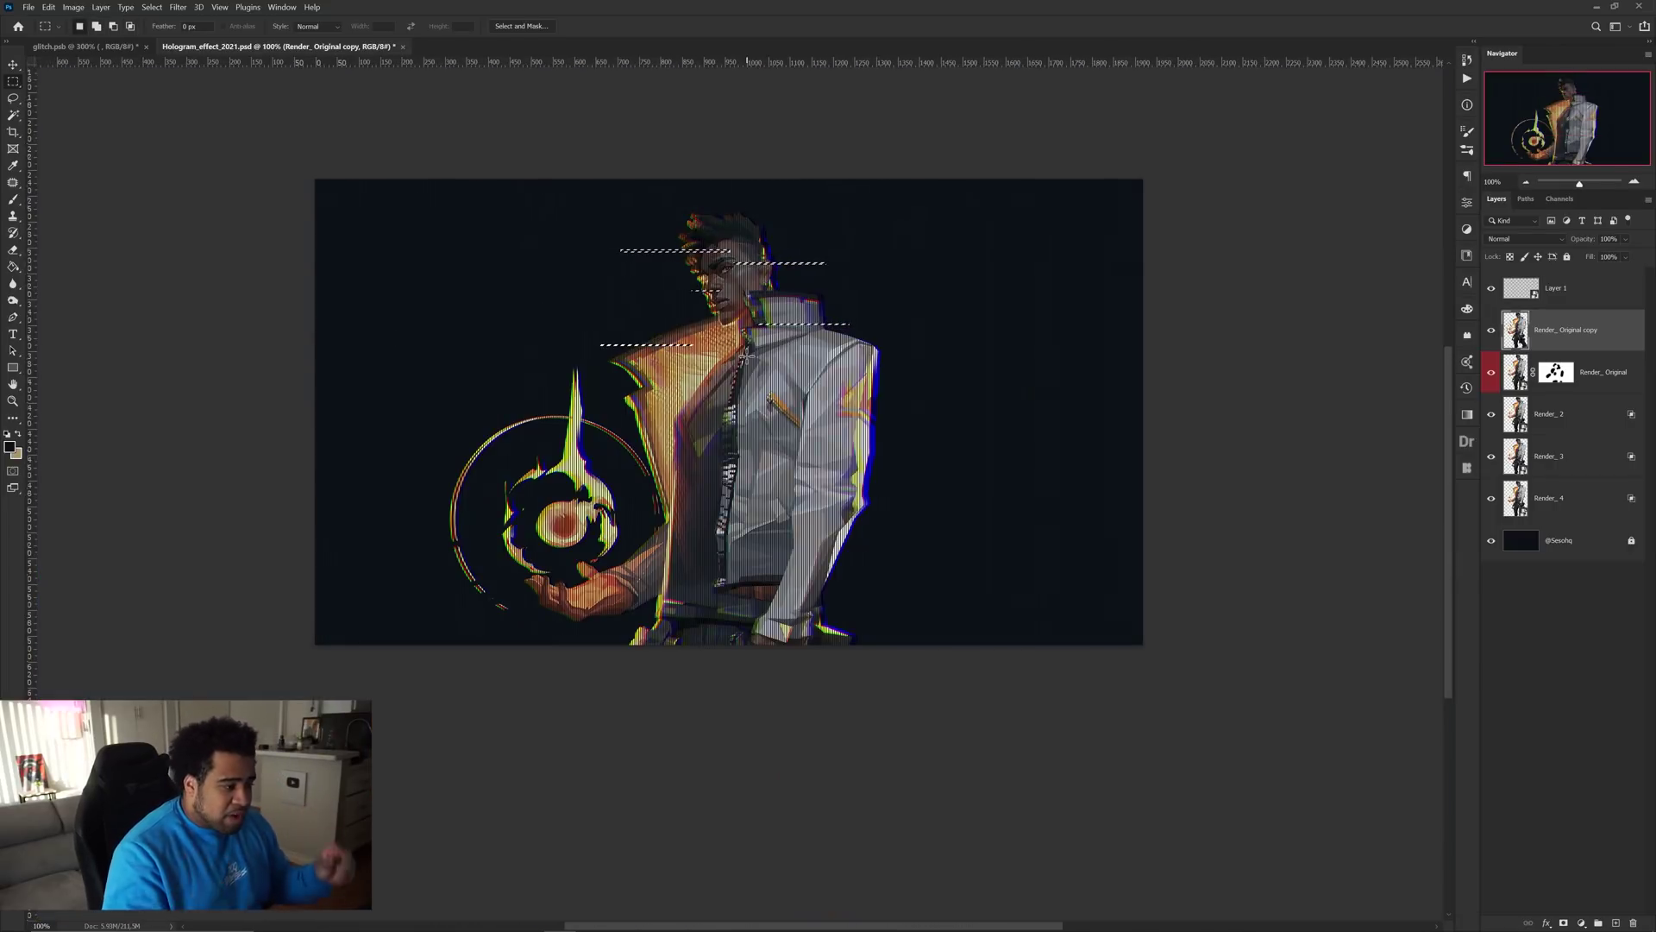
Add thin horizontal strips across the chest, the open jacket front, the orb and its ring to the selection
{"action": "scroll", "coordinate": [748, 357], "scroll_direction": "up", "scroll_amount": 4}
{"action": "scroll", "coordinate": [775, 370], "scroll_direction": "down", "scroll_amount": 3}
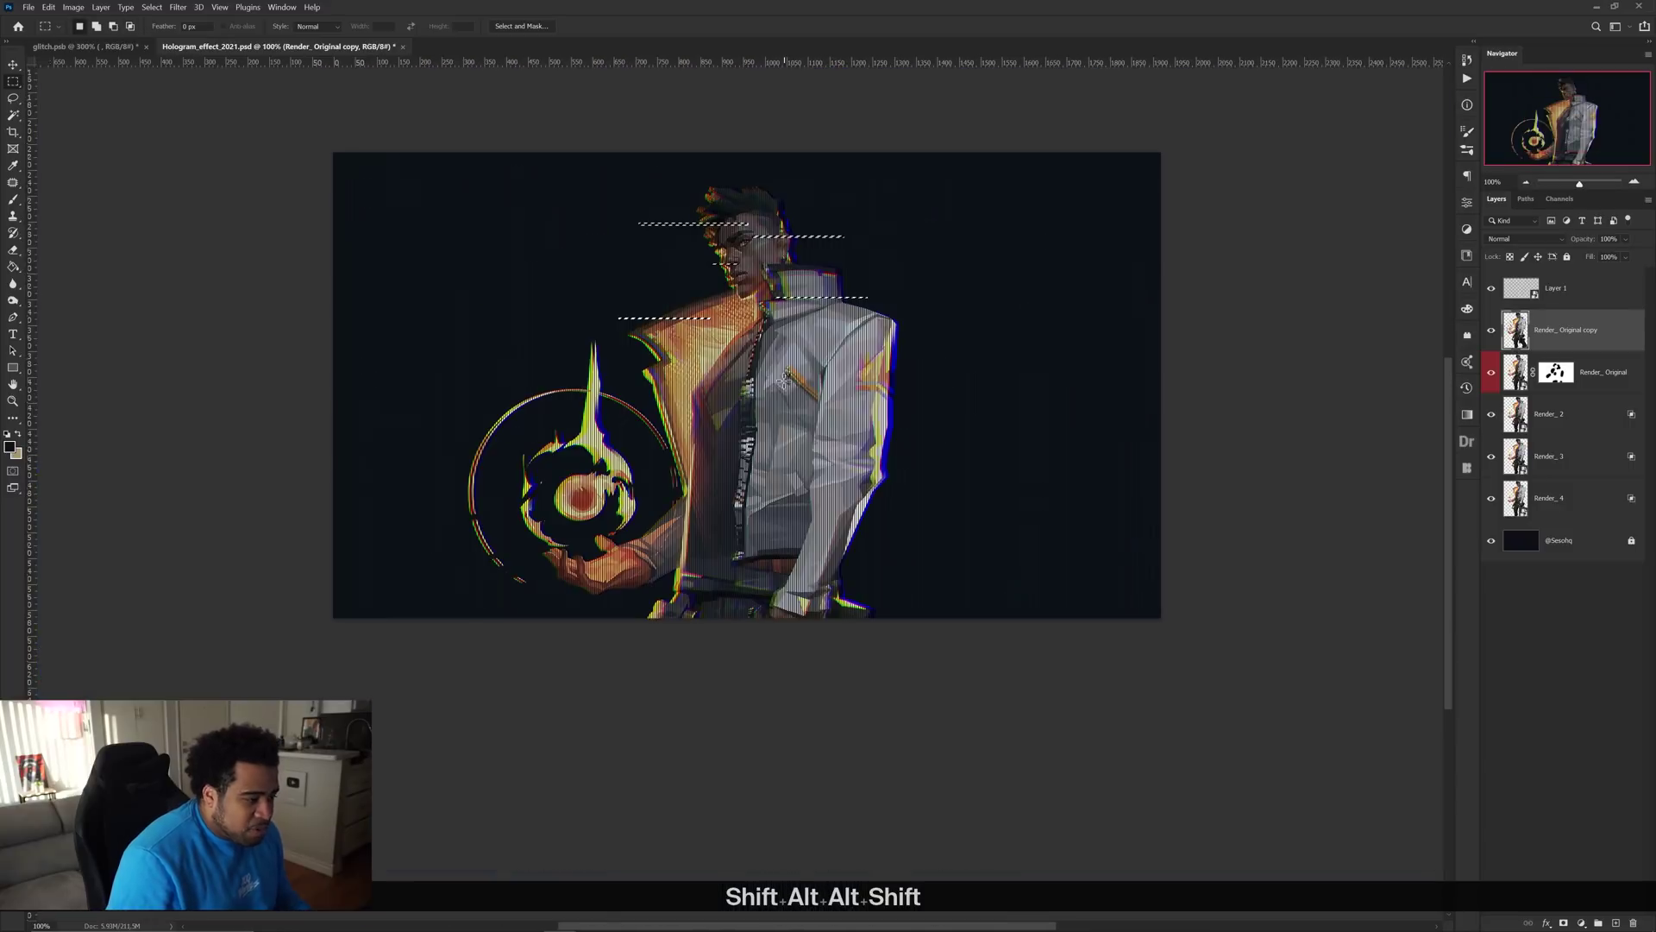
{"action": "scroll", "coordinate": [781, 370], "scroll_direction": "up", "scroll_amount": 2}
{"action": "left_click_drag", "start_coordinate": [699, 361], "coordinate": [1118, 362]}
{"action": "left_click_drag", "start_coordinate": [427, 511], "coordinate": [715, 511]}
{"action": "left_click_drag", "start_coordinate": [333, 619], "coordinate": [450, 621]}
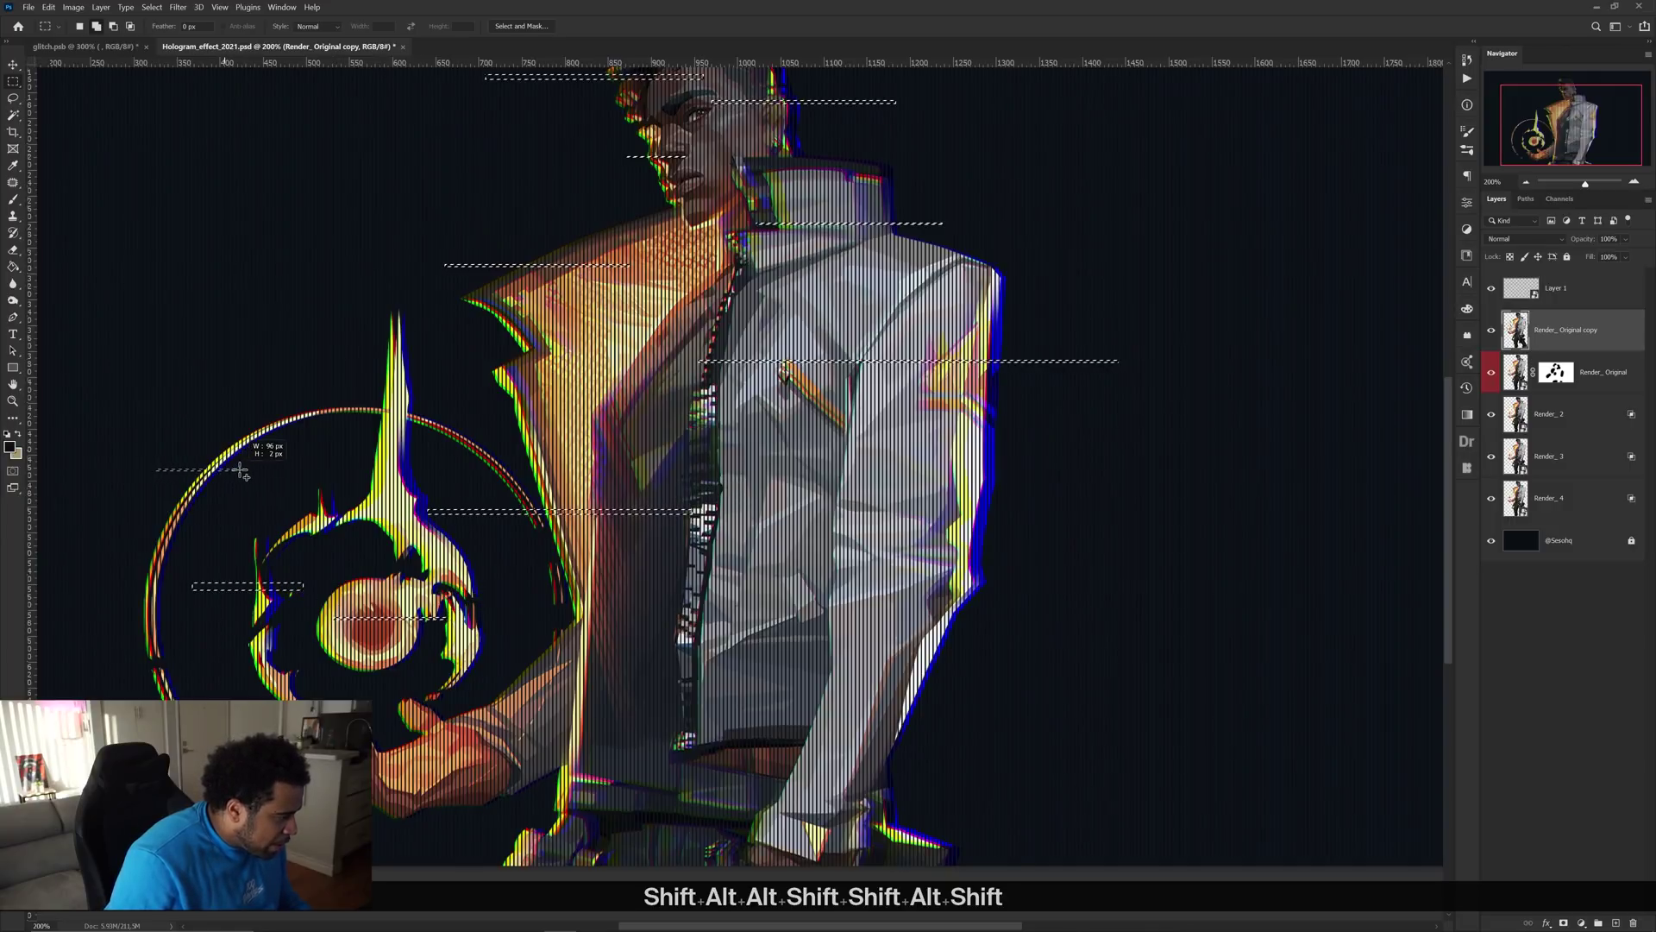
{"action": "left_click_drag", "start_coordinate": [242, 471], "coordinate": [242, 471]}
Add another short, thin horizontal strip across the front of the face to the selection
{"action": "left_click_drag", "start_coordinate": [613, 544], "coordinate": [608, 461]}
{"action": "left_click_drag", "start_coordinate": [685, 195], "coordinate": [666, 471]}
{"action": "scroll", "coordinate": [680, 287], "scroll_direction": "up", "scroll_amount": 2}
{"action": "scroll", "coordinate": [680, 286], "scroll_direction": "up", "scroll_amount": 3}
{"action": "left_click_drag", "start_coordinate": [613, 345], "coordinate": [716, 348]}
{"action": "scroll", "coordinate": [718, 349], "scroll_direction": "down", "scroll_amount": 7}
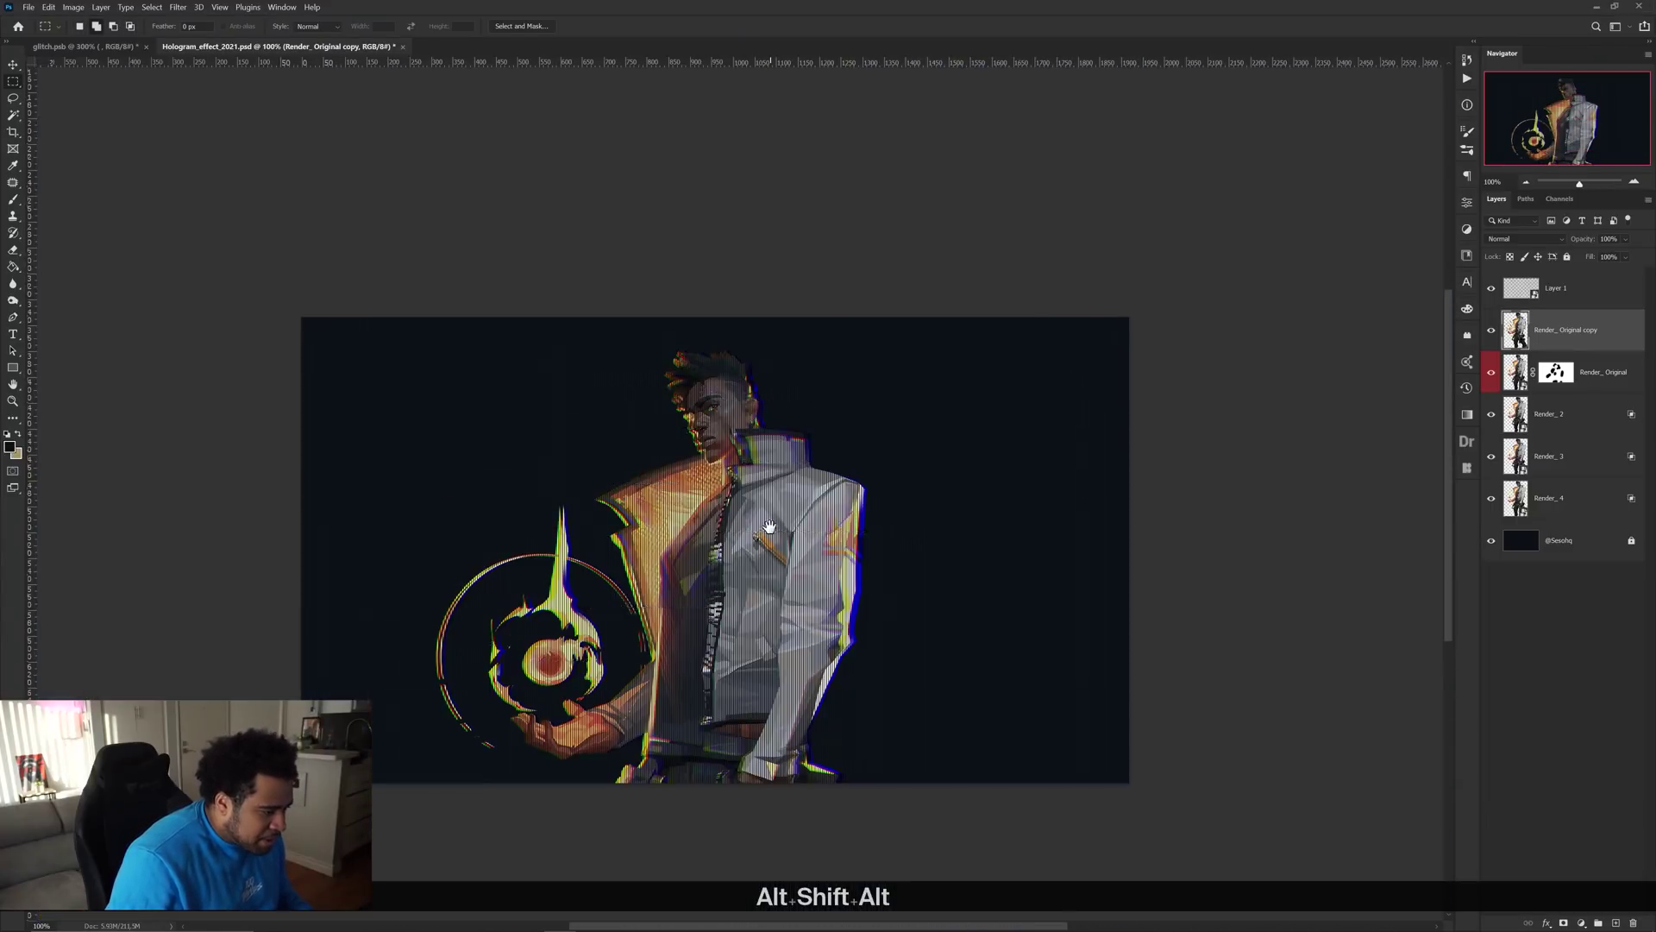
Add thin horizontal strips across the lower jacket, the elbow edge and the middle of the torso to the selection
{"action": "scroll", "coordinate": [774, 565], "scroll_direction": "up", "scroll_amount": 2}
{"action": "left_click_drag", "start_coordinate": [720, 594], "coordinate": [964, 597]}
{"action": "left_click_drag", "start_coordinate": [921, 507], "coordinate": [925, 509]}
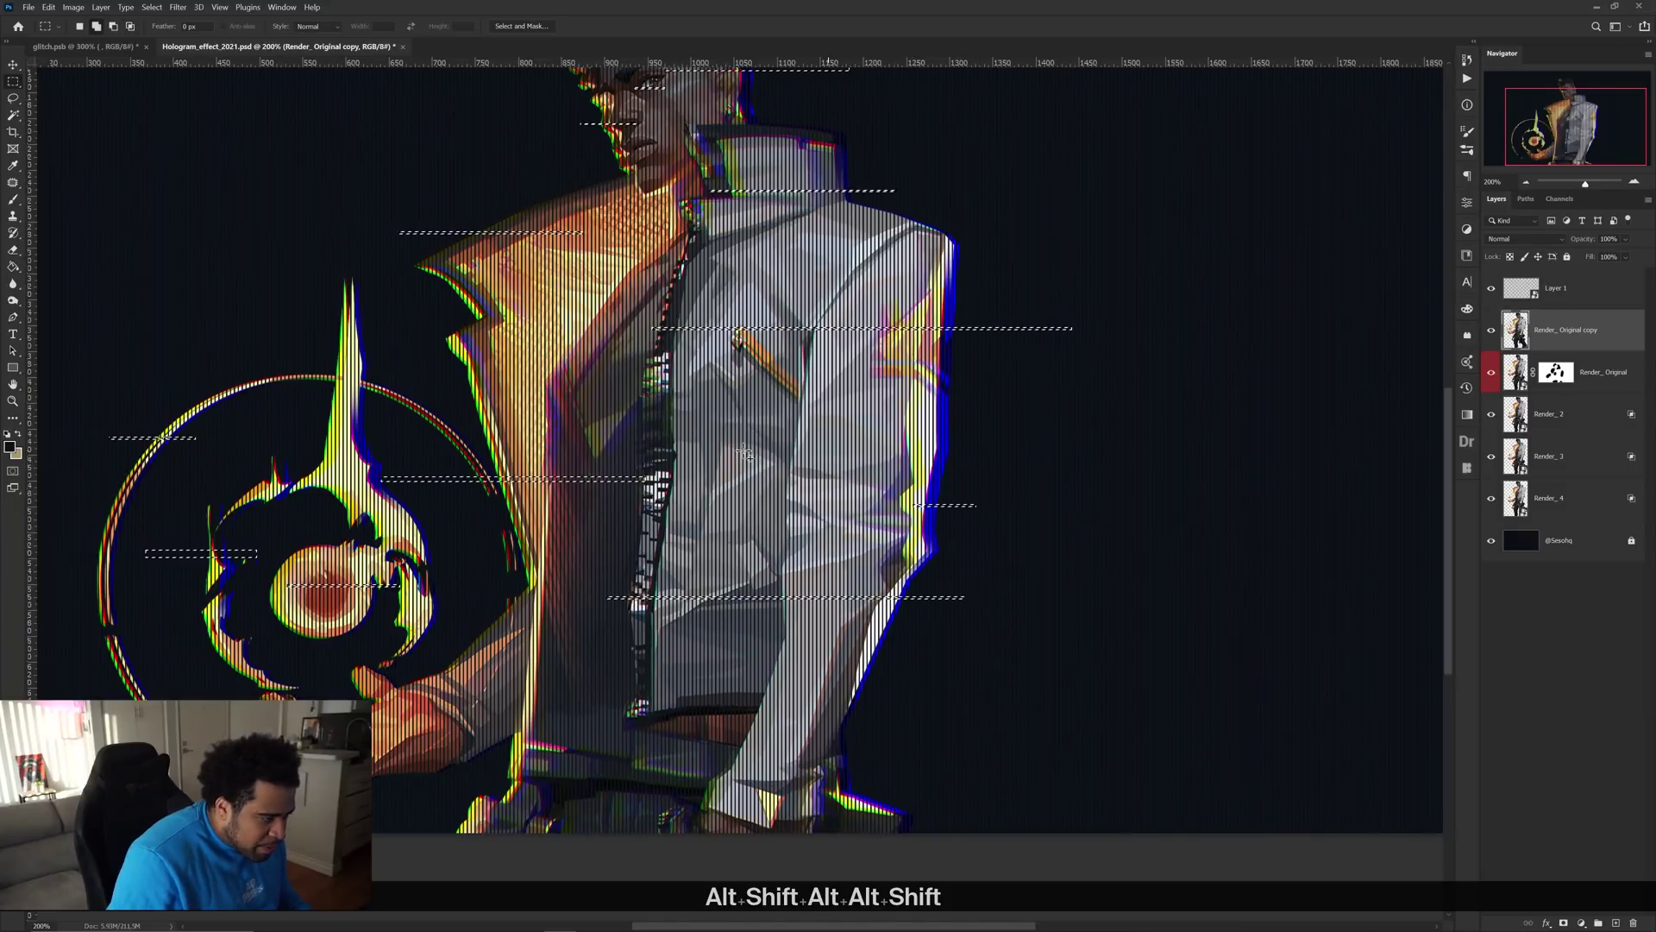
{"action": "left_click_drag", "start_coordinate": [821, 444], "coordinate": [821, 443]}
Add thin horizontal strips across the belt, the lowered hand and the raised forearm to the selection, undoing the oversized one
{"action": "left_click_drag", "start_coordinate": [743, 541], "coordinate": [795, 402]}
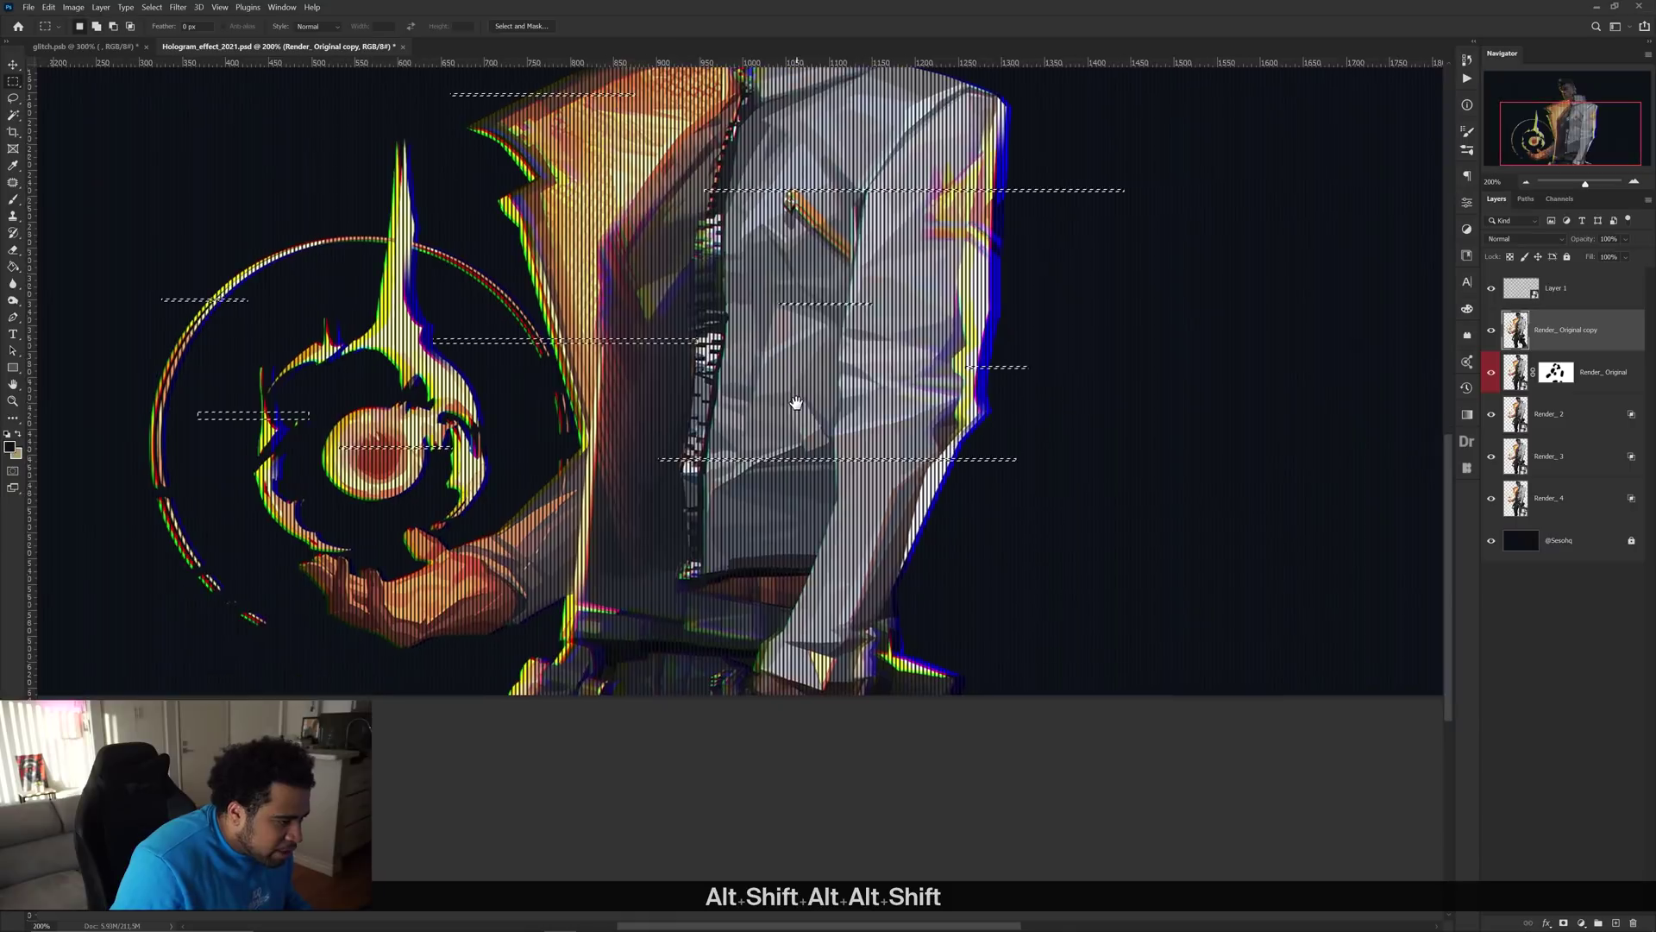
{"action": "left_click_drag", "start_coordinate": [536, 627], "coordinate": [661, 632]}
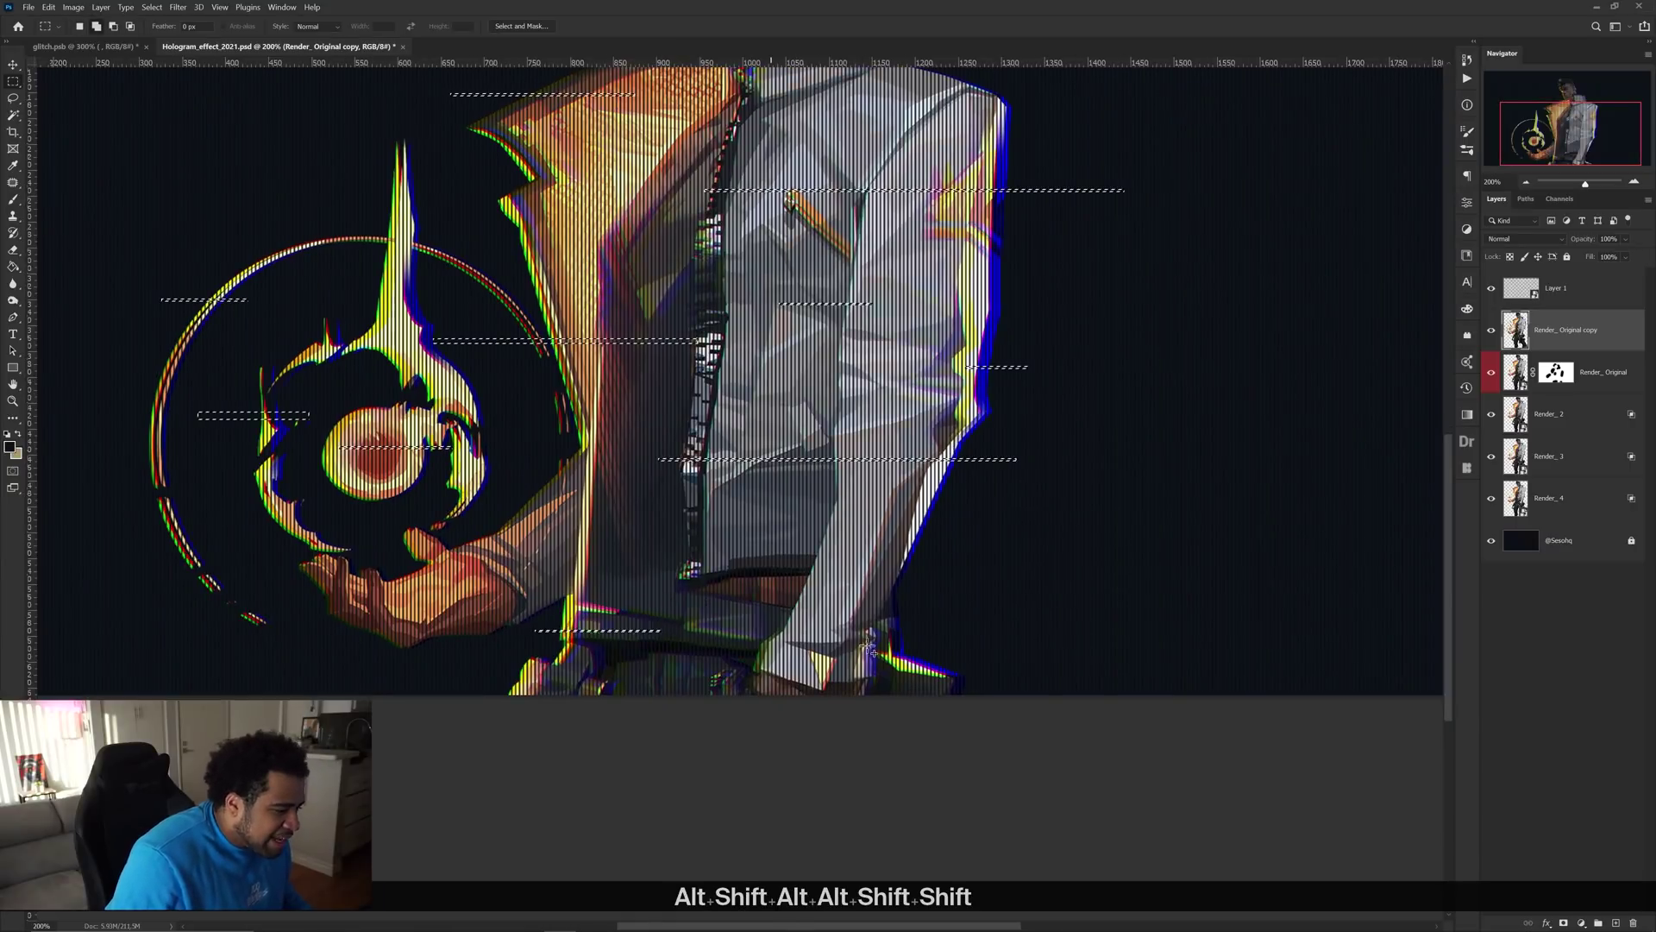
{"action": "left_click_drag", "start_coordinate": [972, 663], "coordinate": [933, 661]}
{"action": "left_click_drag", "start_coordinate": [592, 527], "coordinate": [634, 566]}
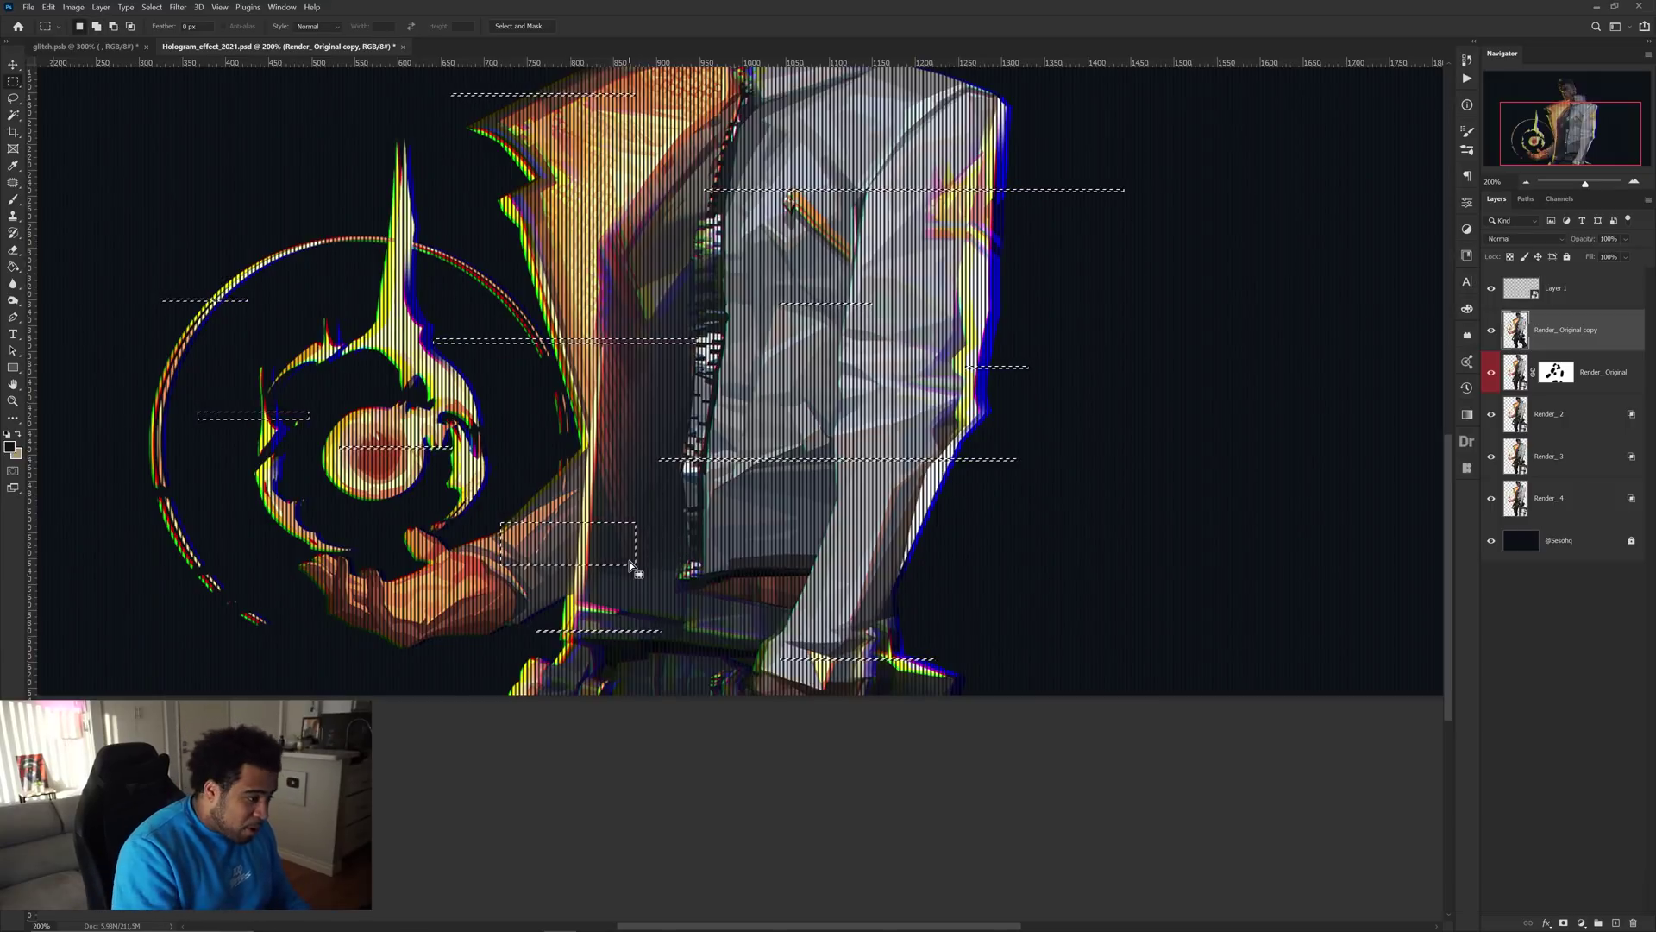
{"action": "key", "text": "ctrl+z"}
{"action": "left_click_drag", "start_coordinate": [476, 526], "coordinate": [612, 528]}
Copy the selected strips of the merged render copy to a new layer with Layer Via Copy
{"action": "scroll", "coordinate": [739, 535], "scroll_direction": "up", "scroll_amount": 5}
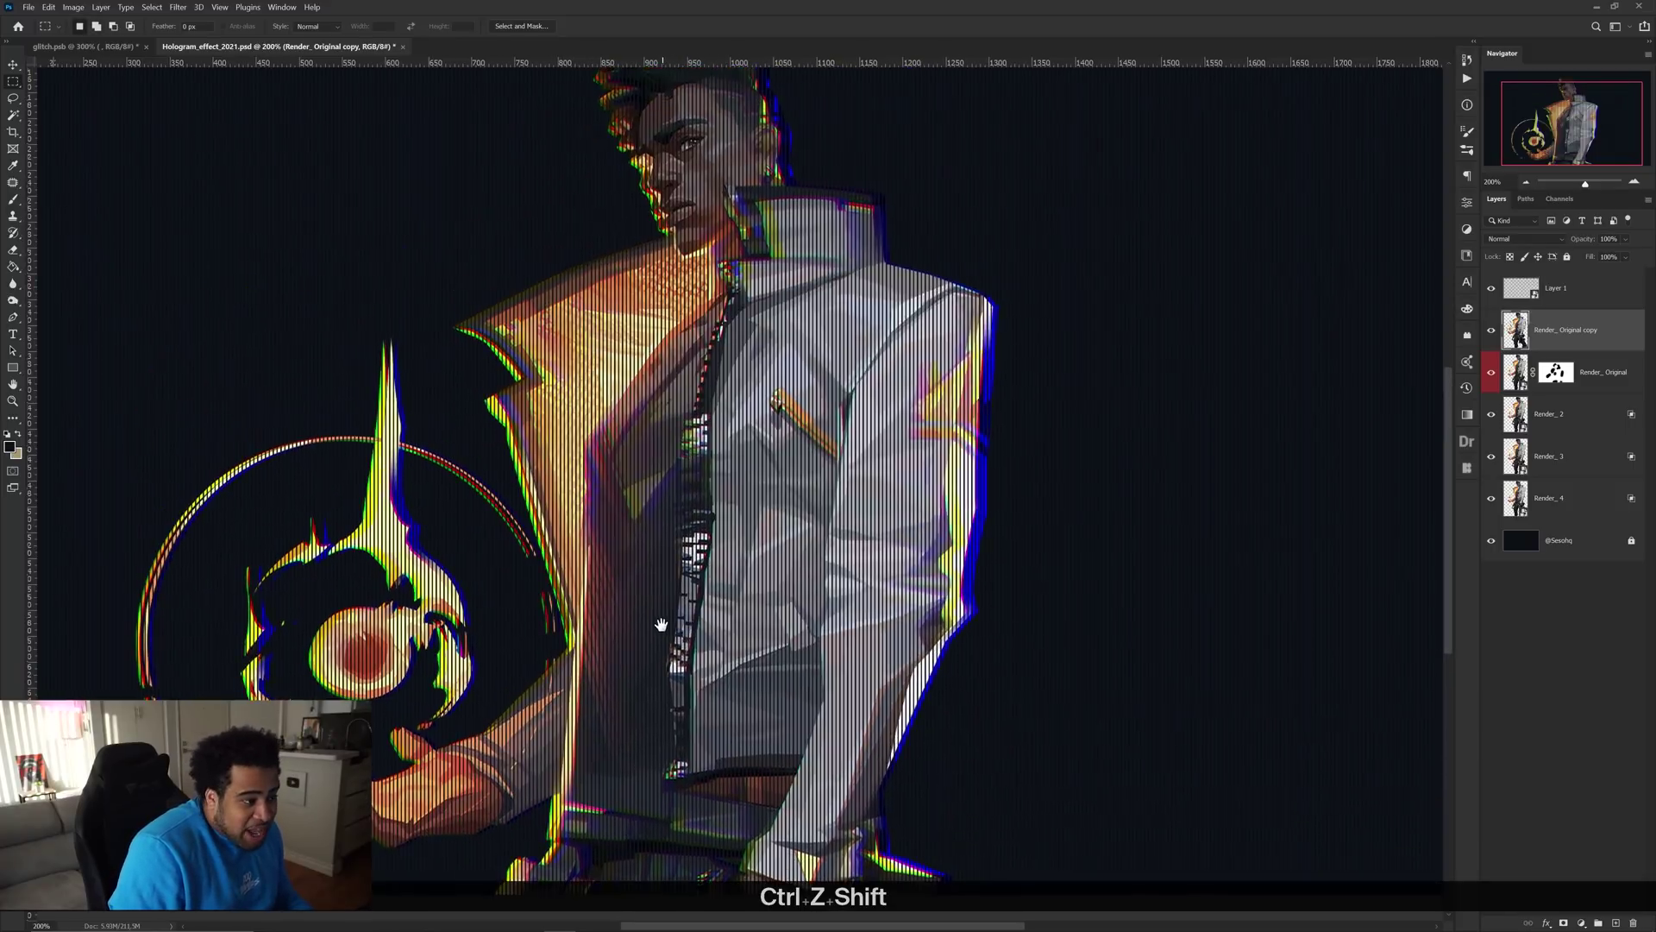
{"action": "scroll", "coordinate": [698, 339], "scroll_direction": "down", "scroll_amount": 3}
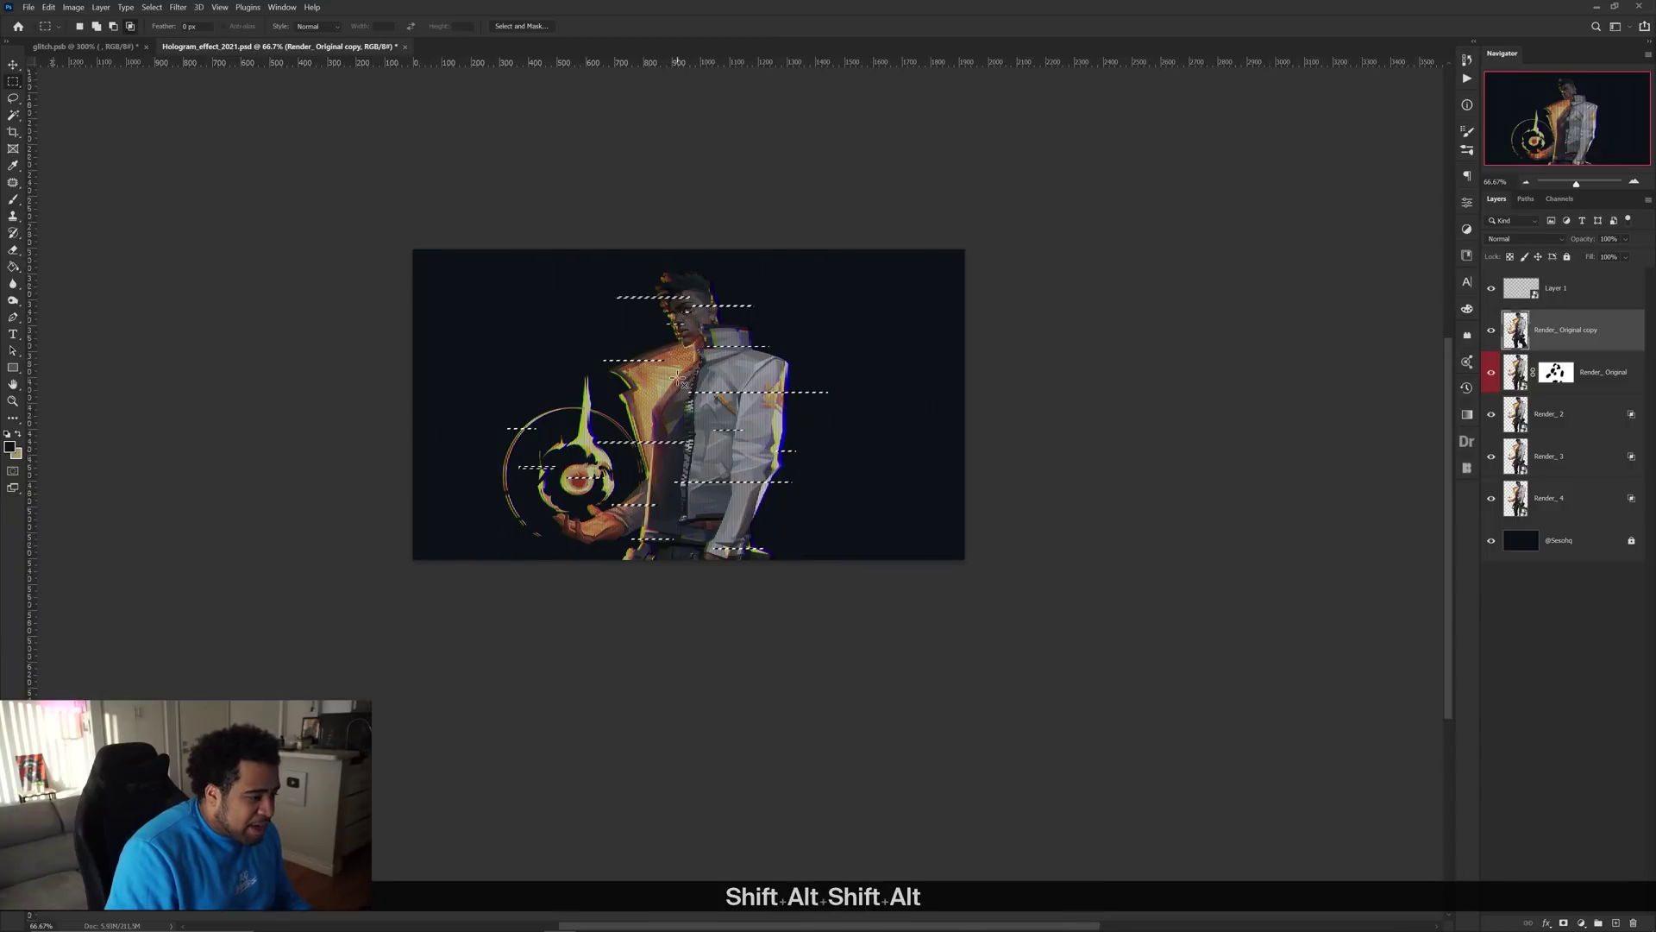
{"action": "scroll", "coordinate": [678, 371], "scroll_direction": "up", "scroll_amount": 1}
{"action": "right_click", "coordinate": [721, 340]}
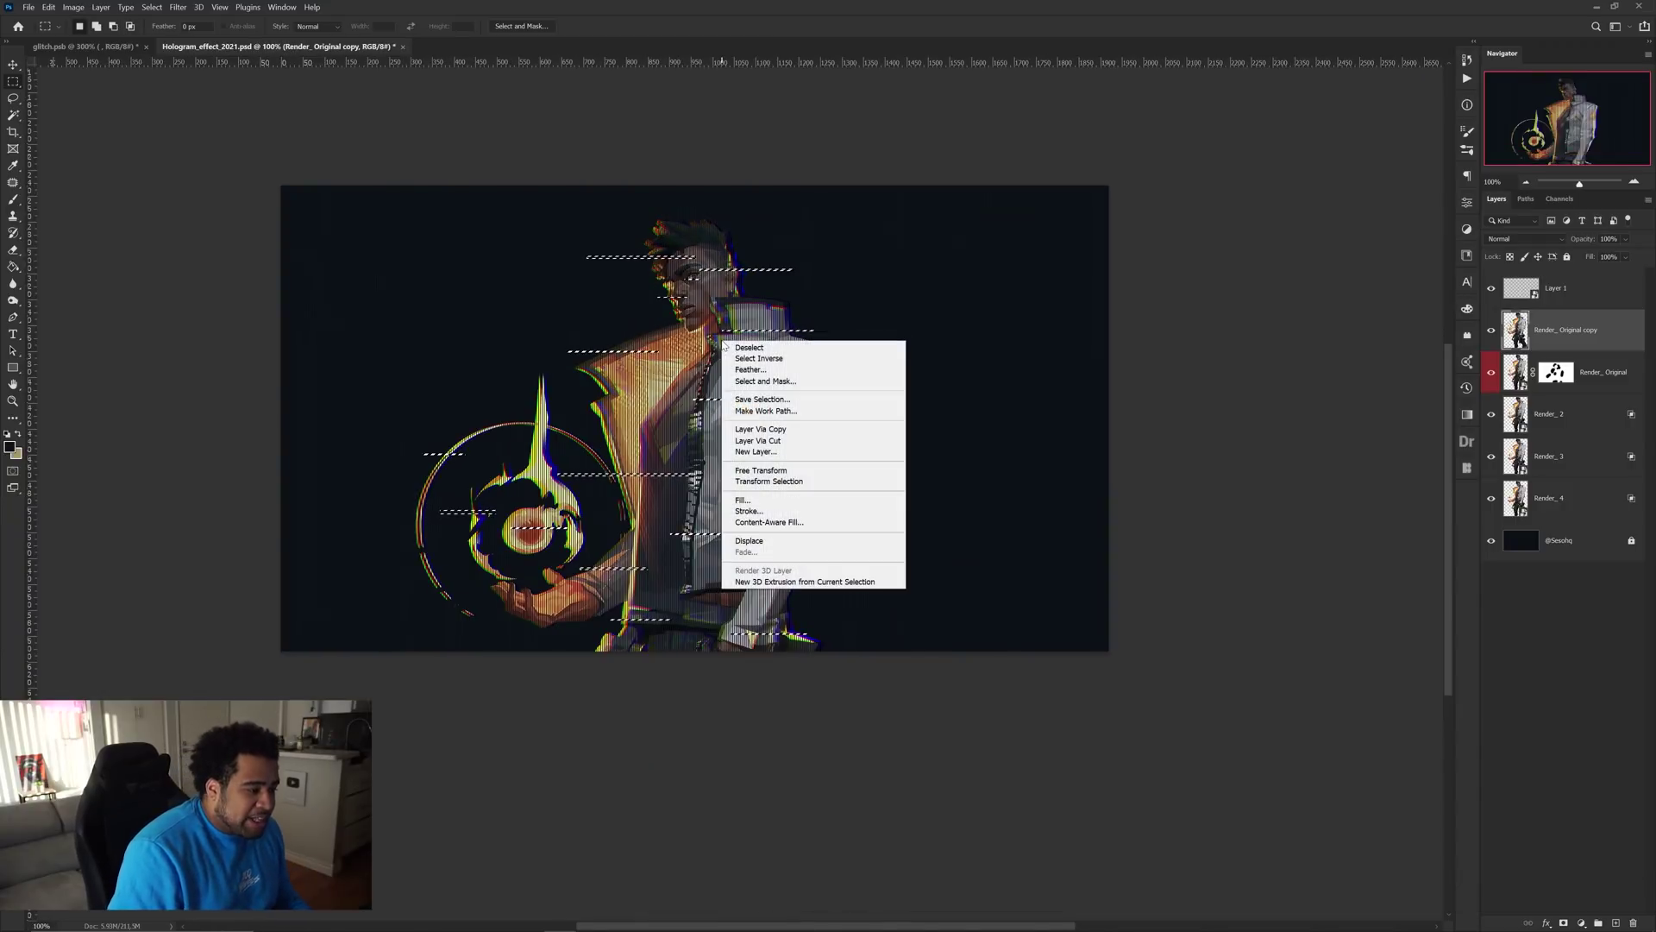
{"action": "left_click", "coordinate": [760, 429]}
{"action": "left_click_drag", "start_coordinate": [671, 381], "coordinate": [701, 425]}
{"action": "scroll", "coordinate": [701, 426], "scroll_direction": "up", "scroll_amount": 2}
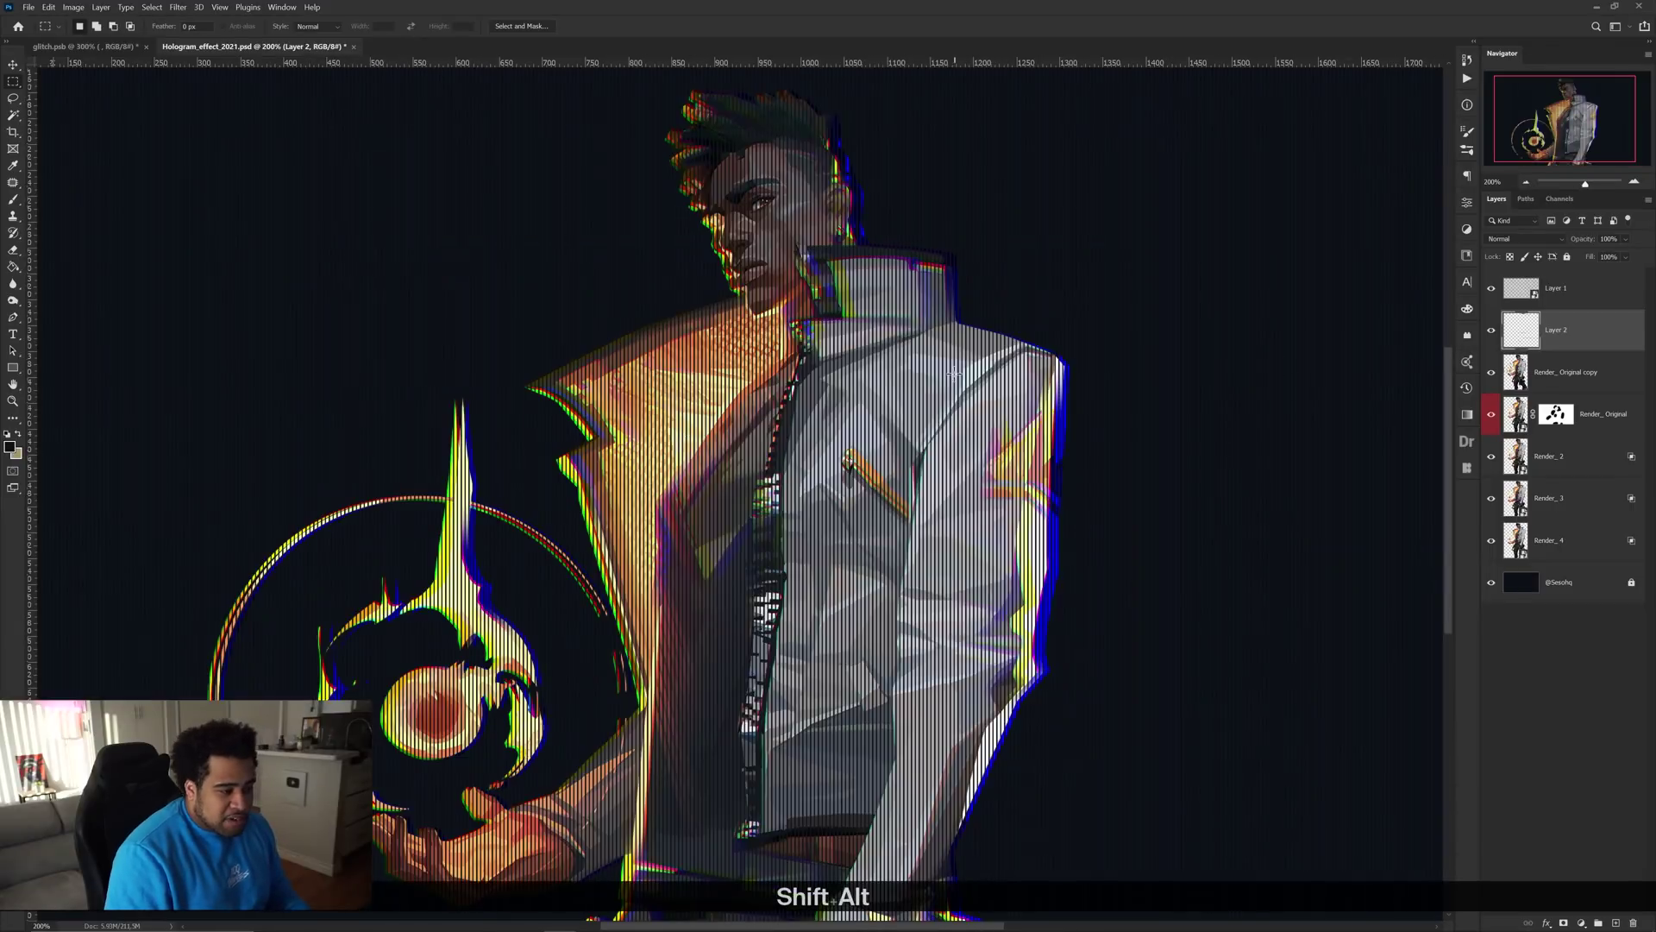
Clear the name of the merged Render_ Original copy layer
{"action": "left_click", "coordinate": [1559, 374]}
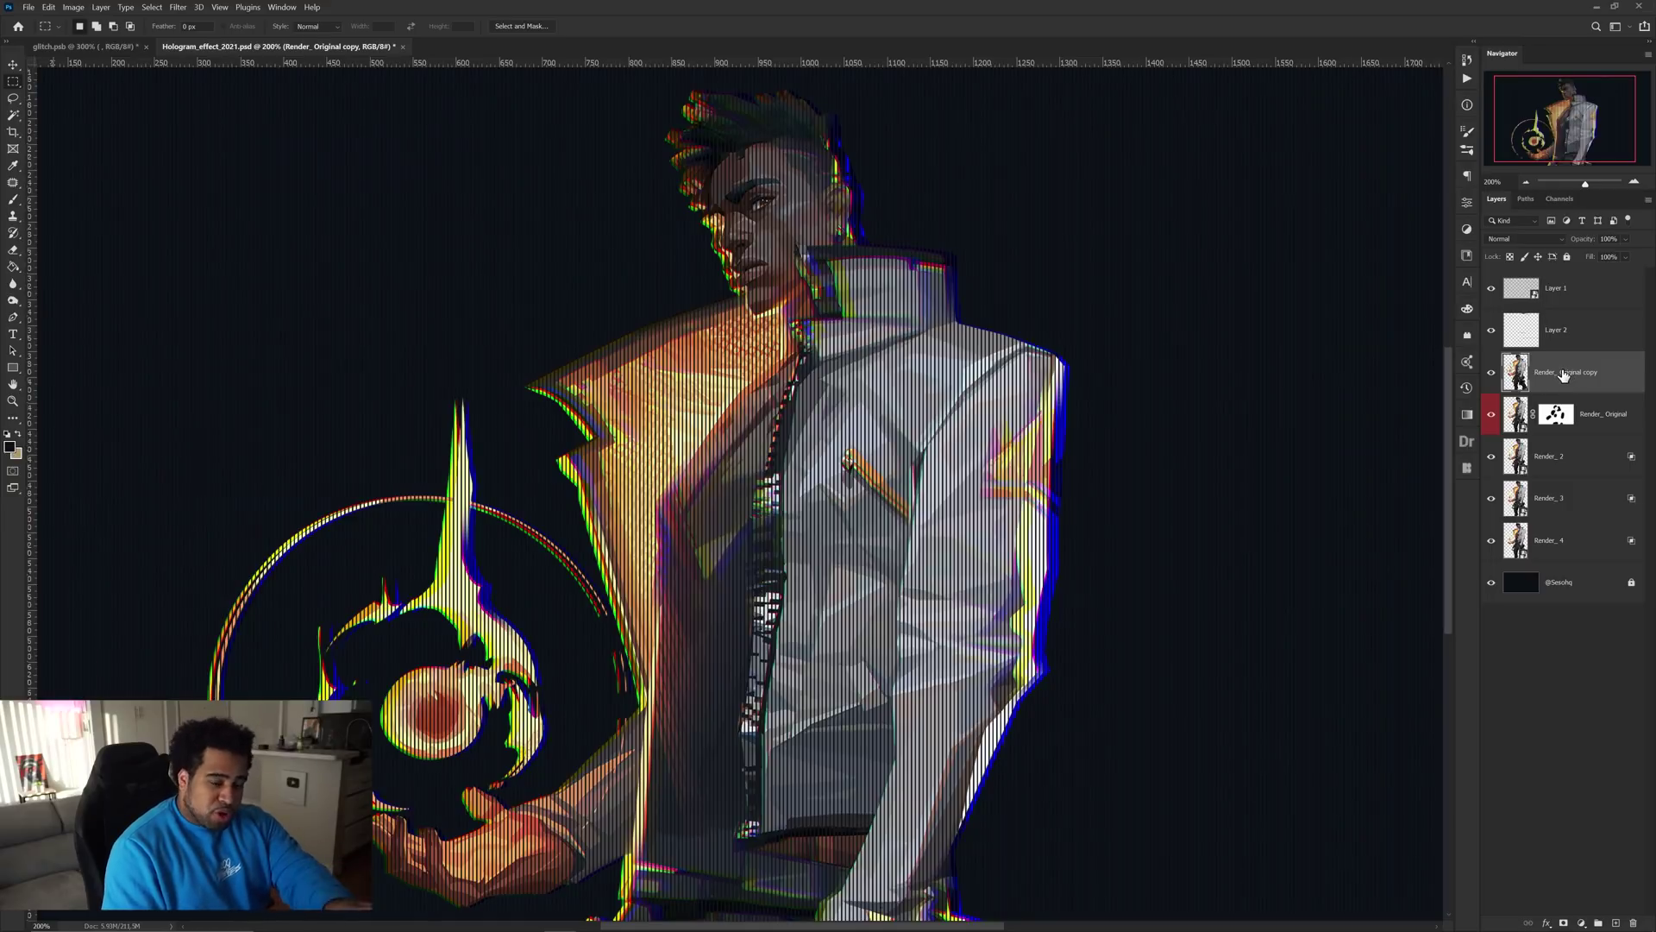
{"action": "key", "text": "BackSpace"}
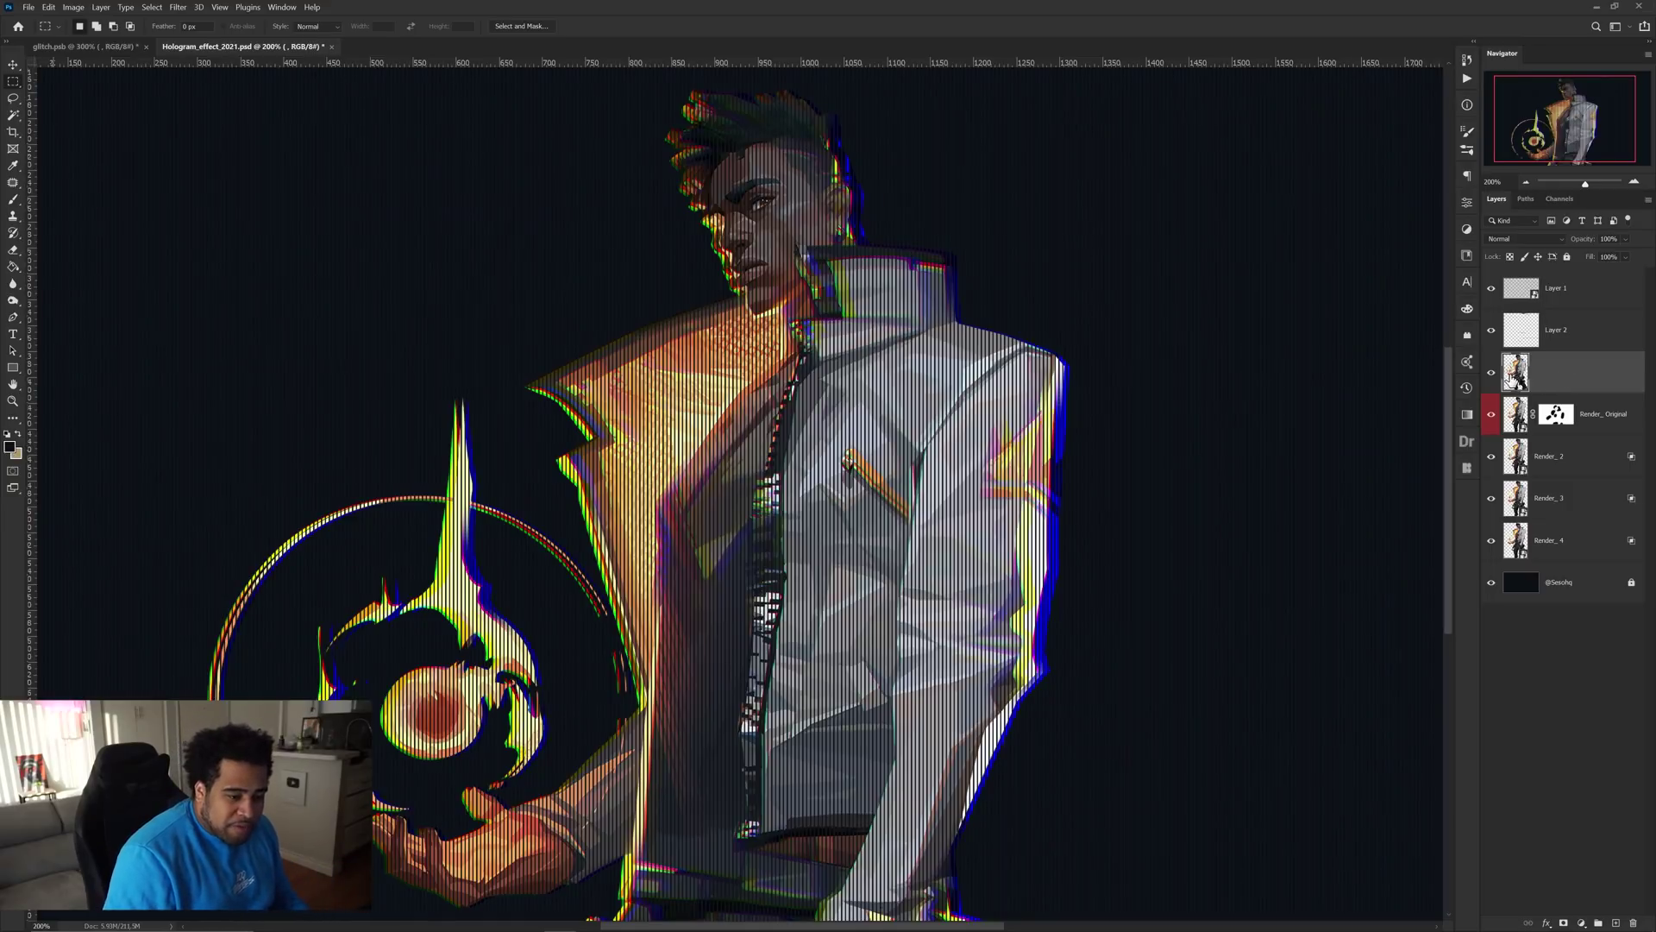
Fill a temporary new layer beneath the strip layer with the dark foreground colour to check the strips on their own
{"action": "key", "text": "v"}
{"action": "left_click", "coordinate": [1589, 336]}
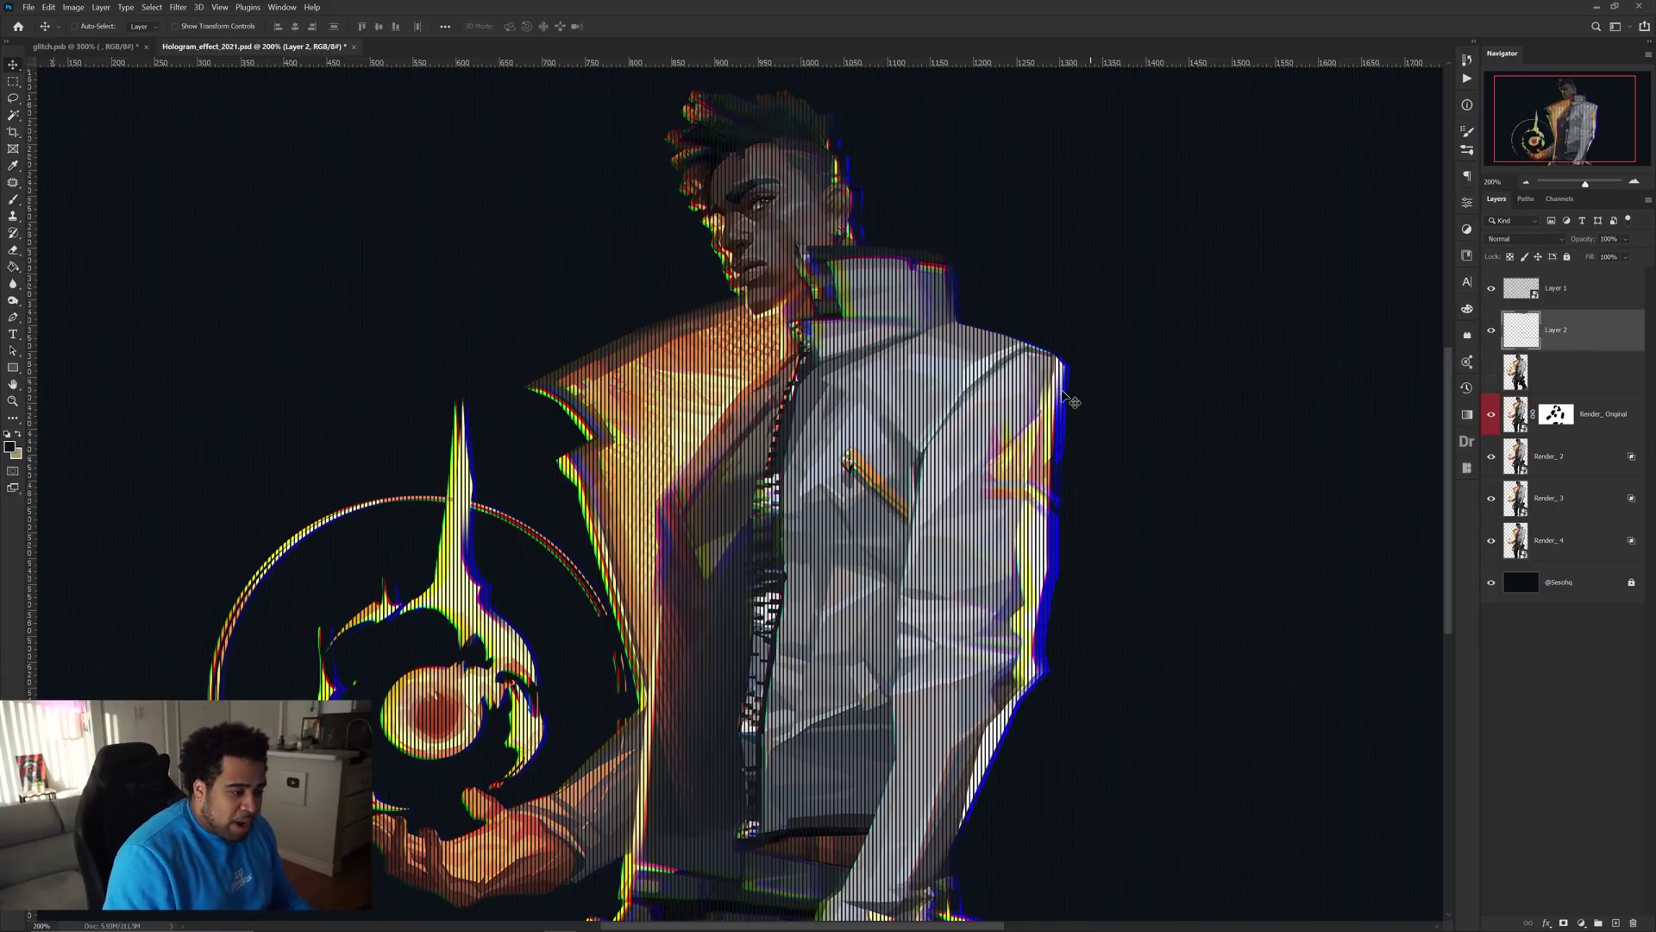
{"action": "key", "text": "ctrl+shift+n"}
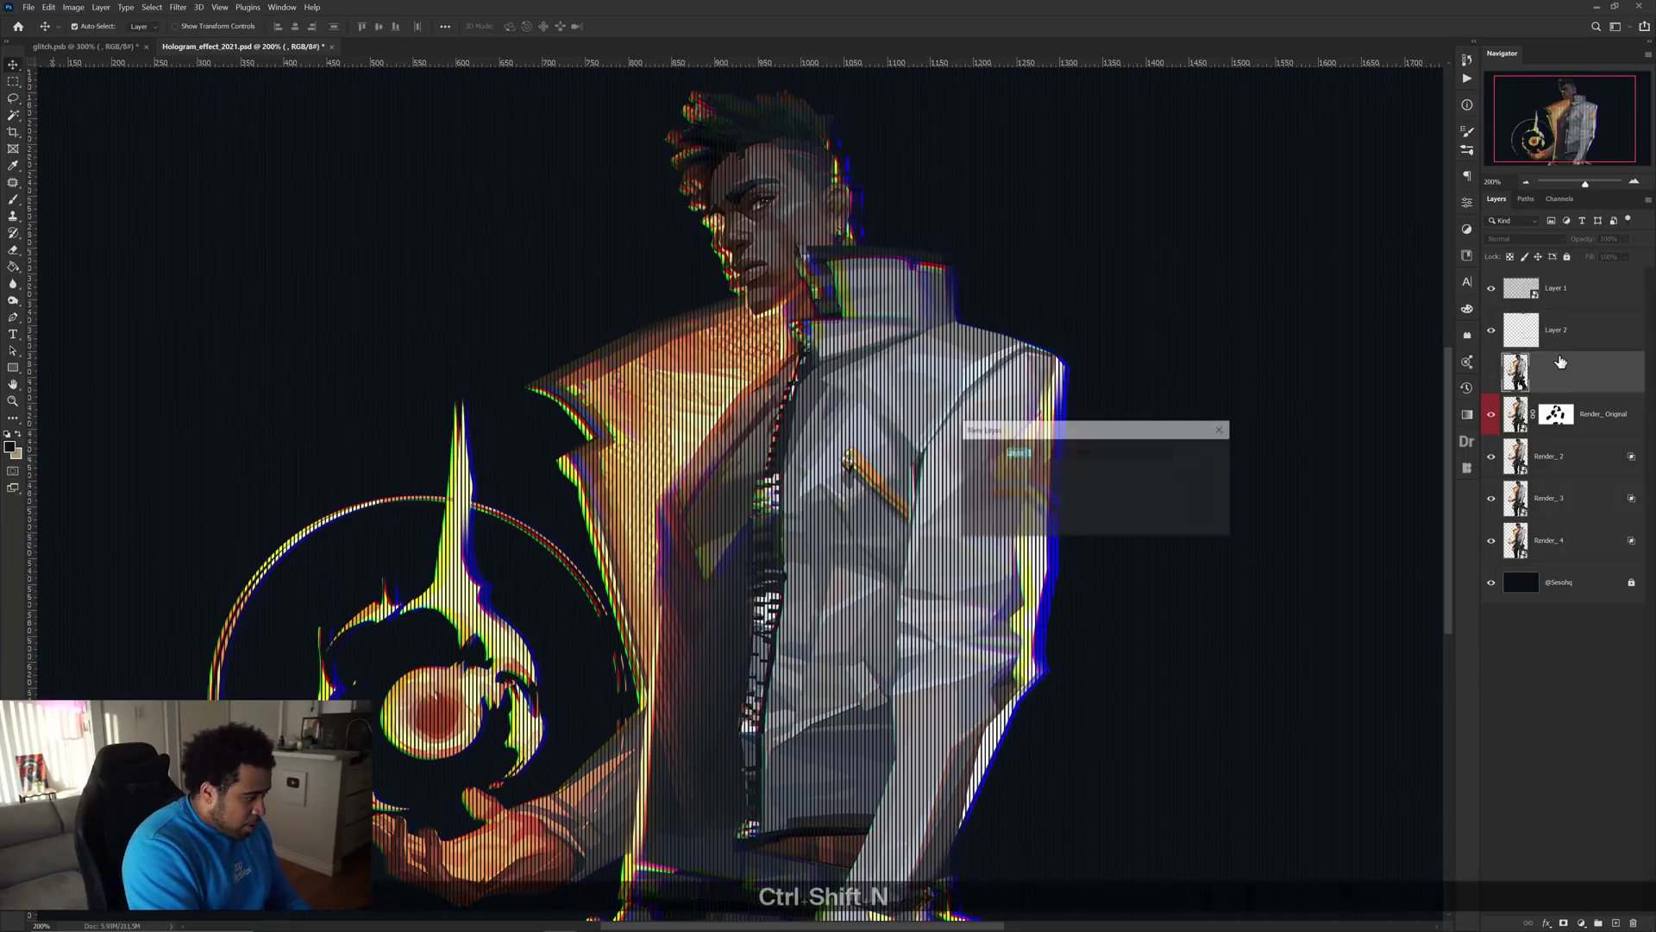
{"action": "key", "text": "Return"}
{"action": "key", "text": "alt+BackSpace"}
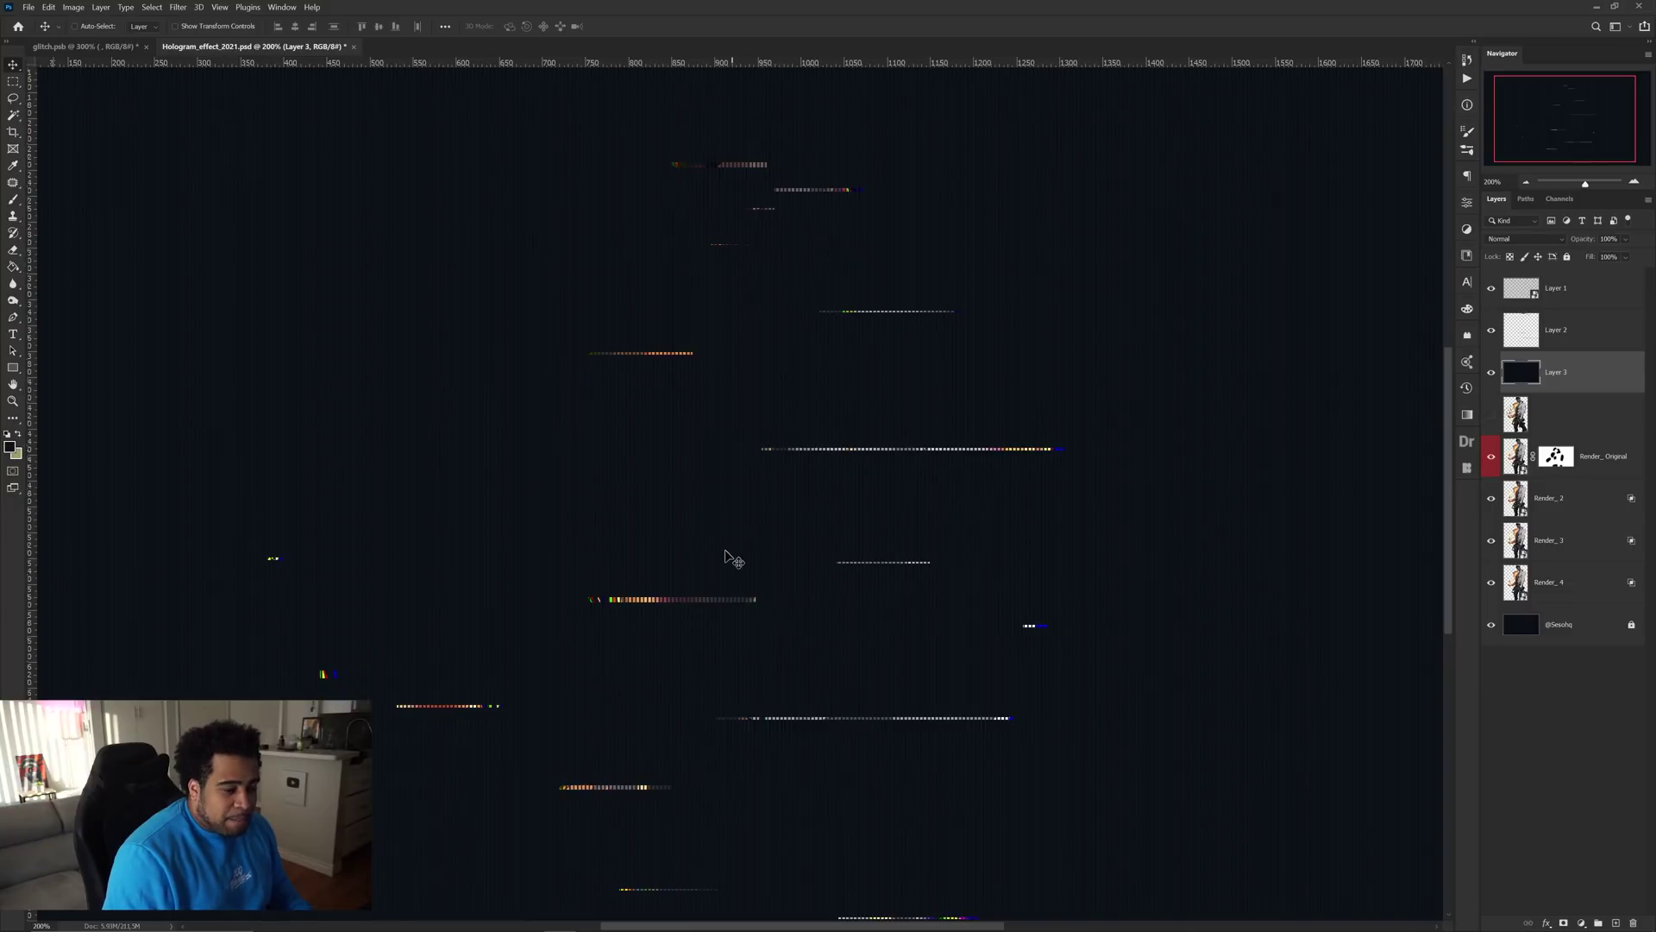
Nudge the glitch strips on Layer 2 to the left so they sit offset from the render, undoing the trial nudges
{"action": "left_click", "coordinate": [1584, 344]}
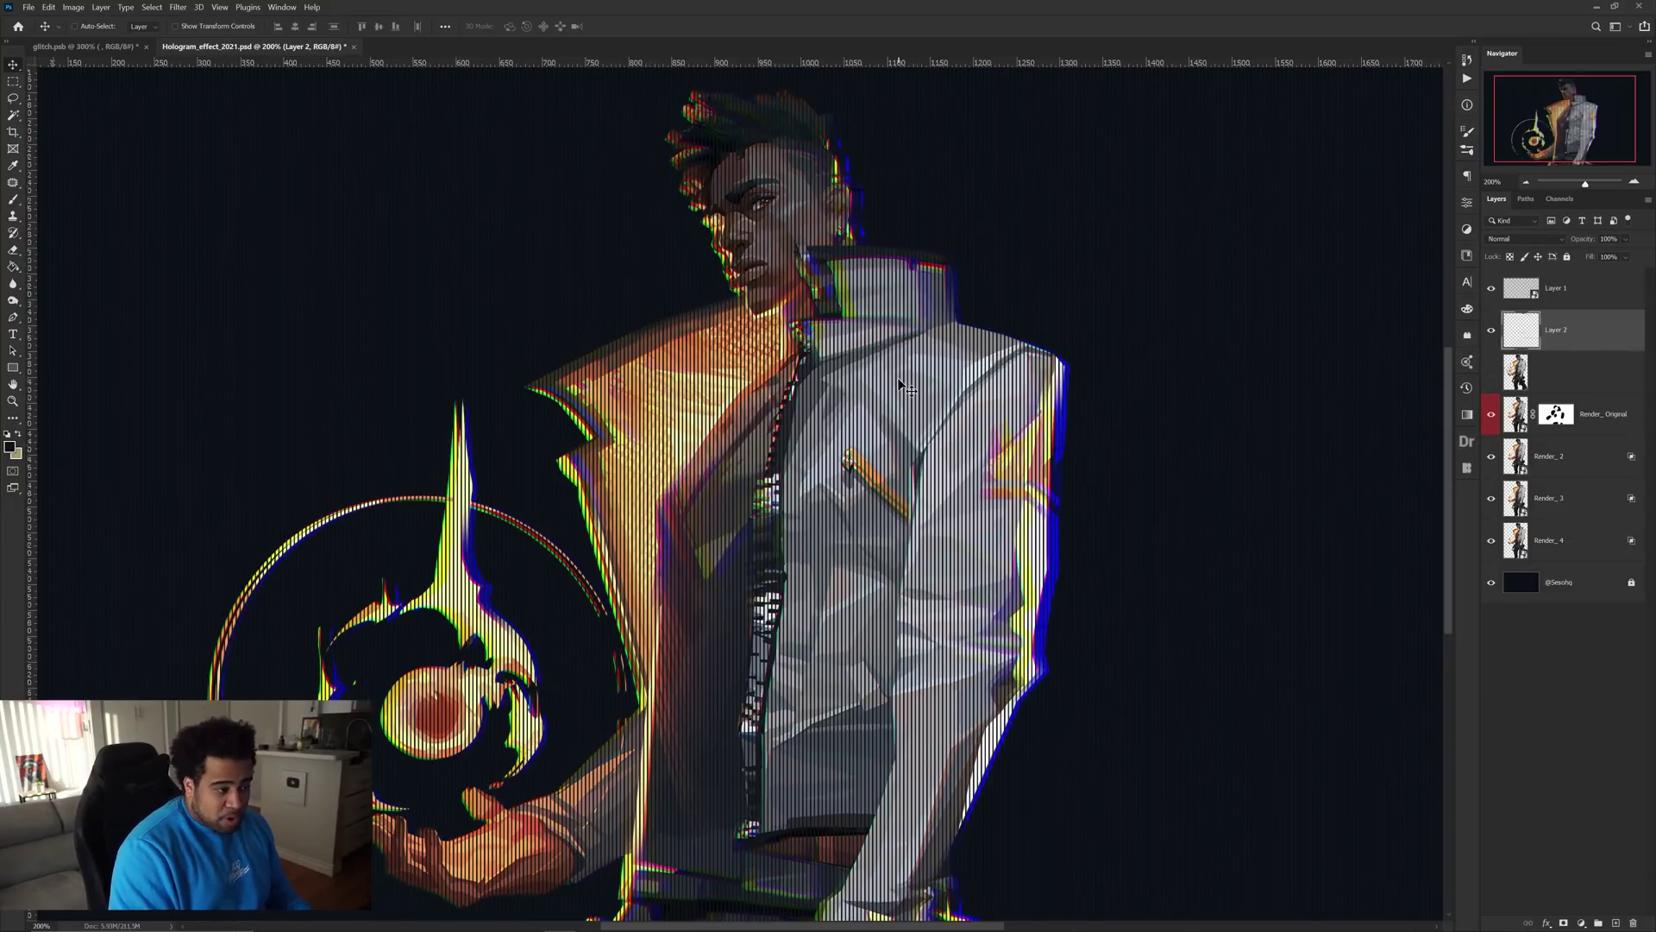
{"action": "key", "text": "shift"}
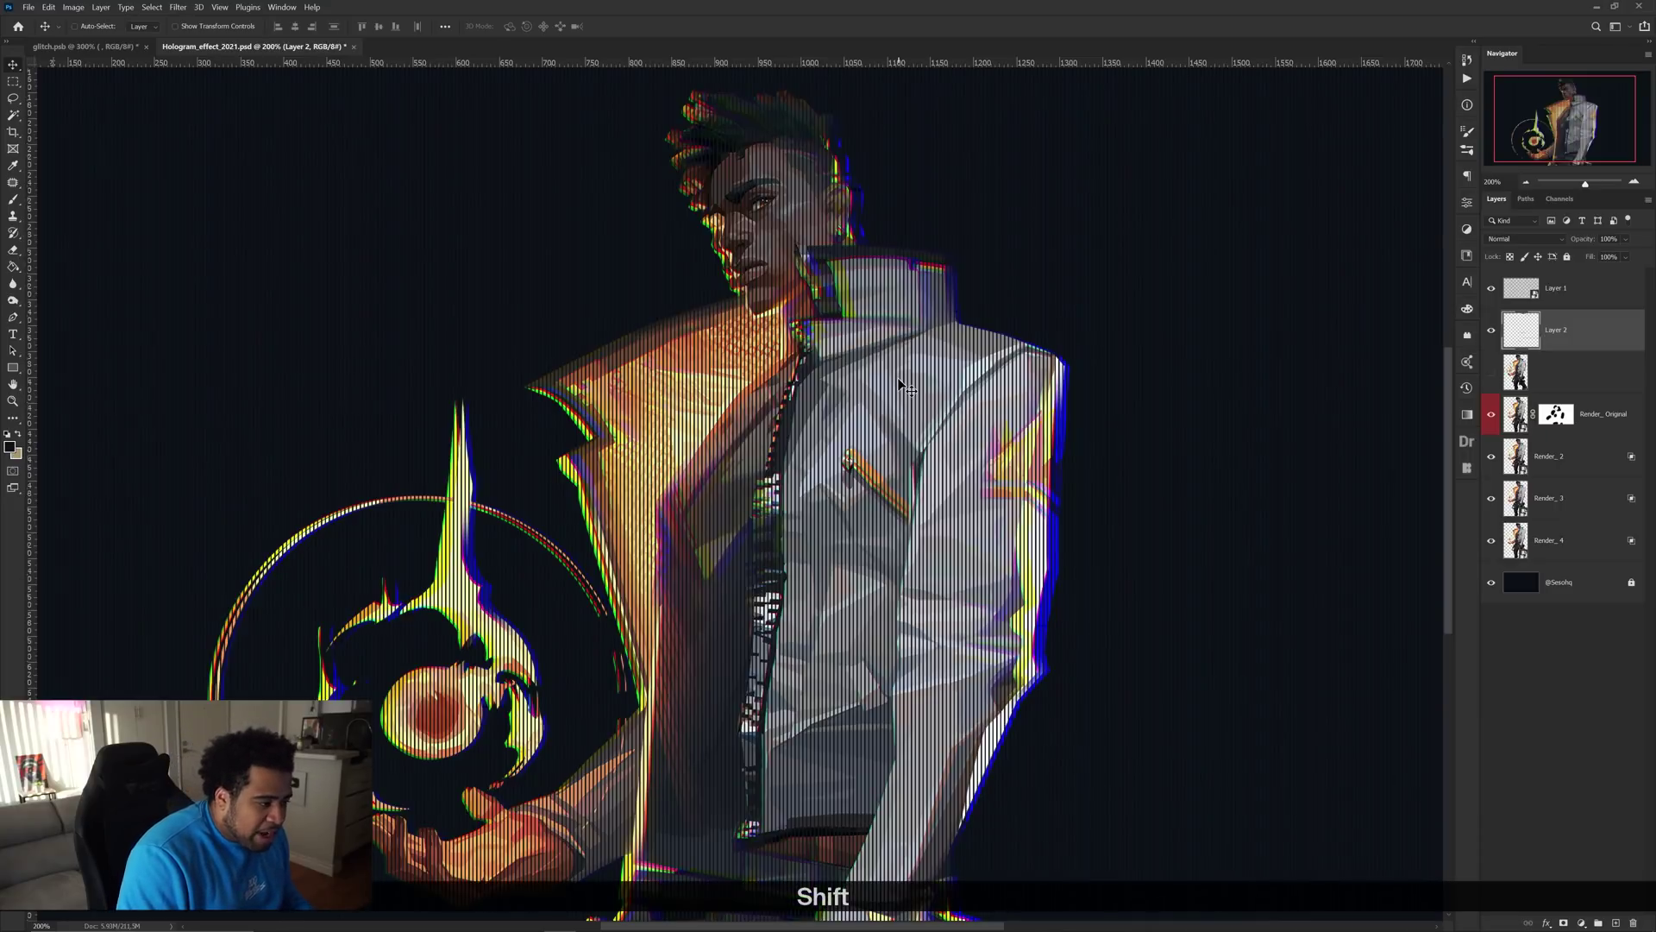
{"action": "key", "text": "shift+Left"}
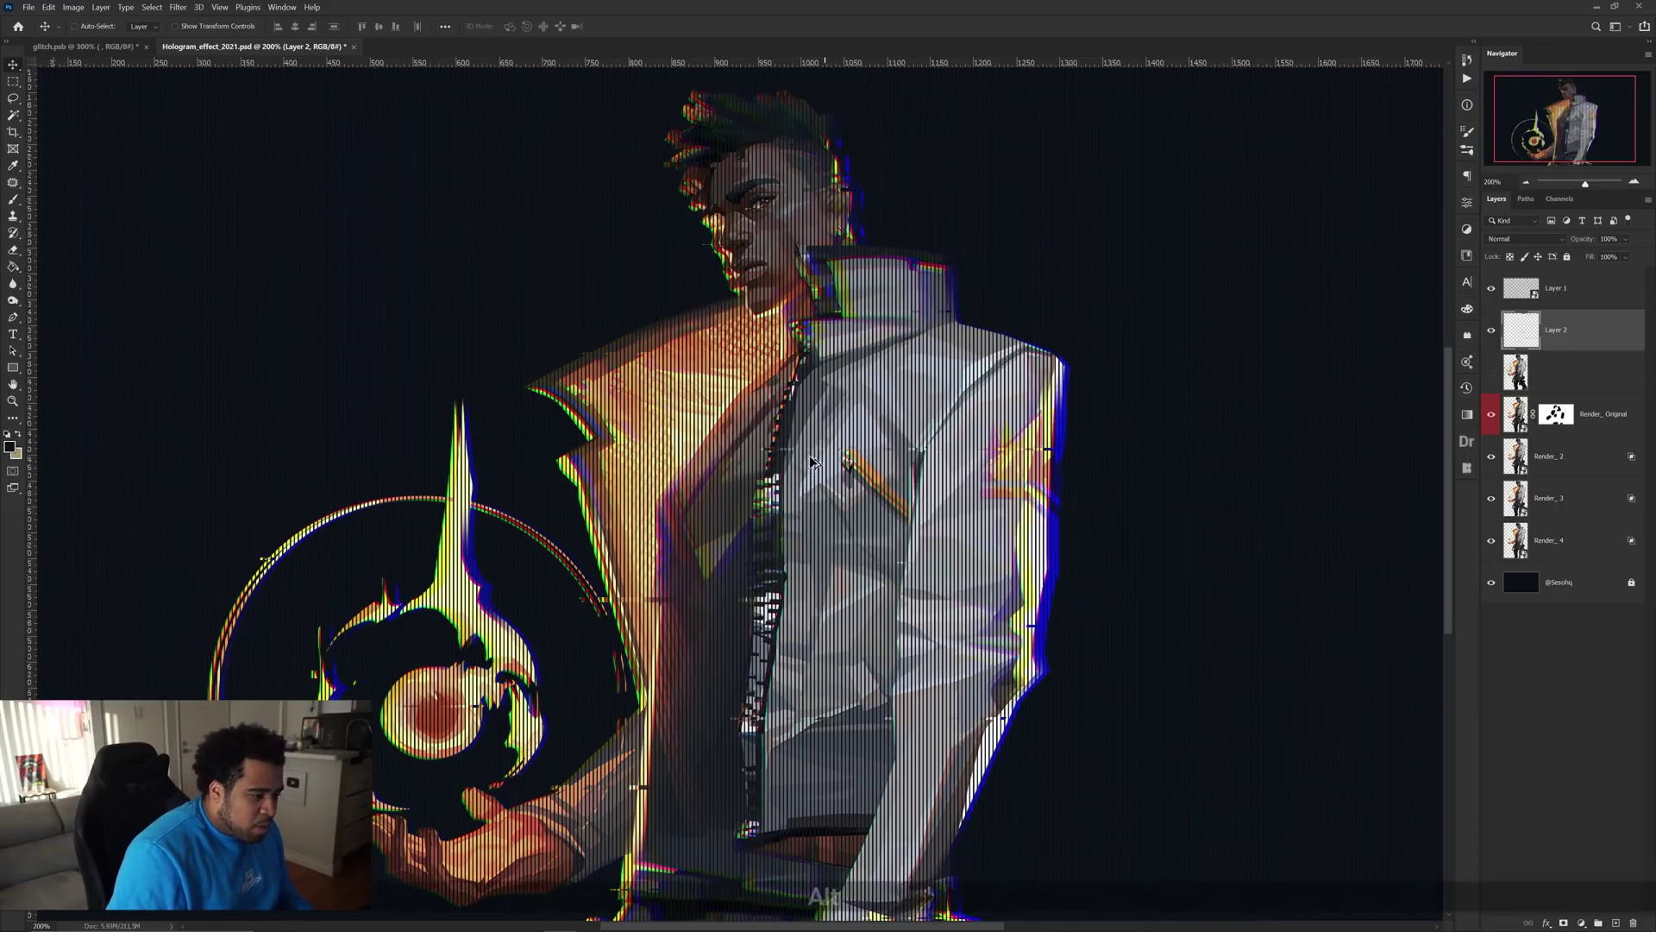
{"action": "scroll", "coordinate": [828, 406], "scroll_direction": "up", "scroll_amount": 4}
{"action": "key", "text": "ctrl+alt+z"}
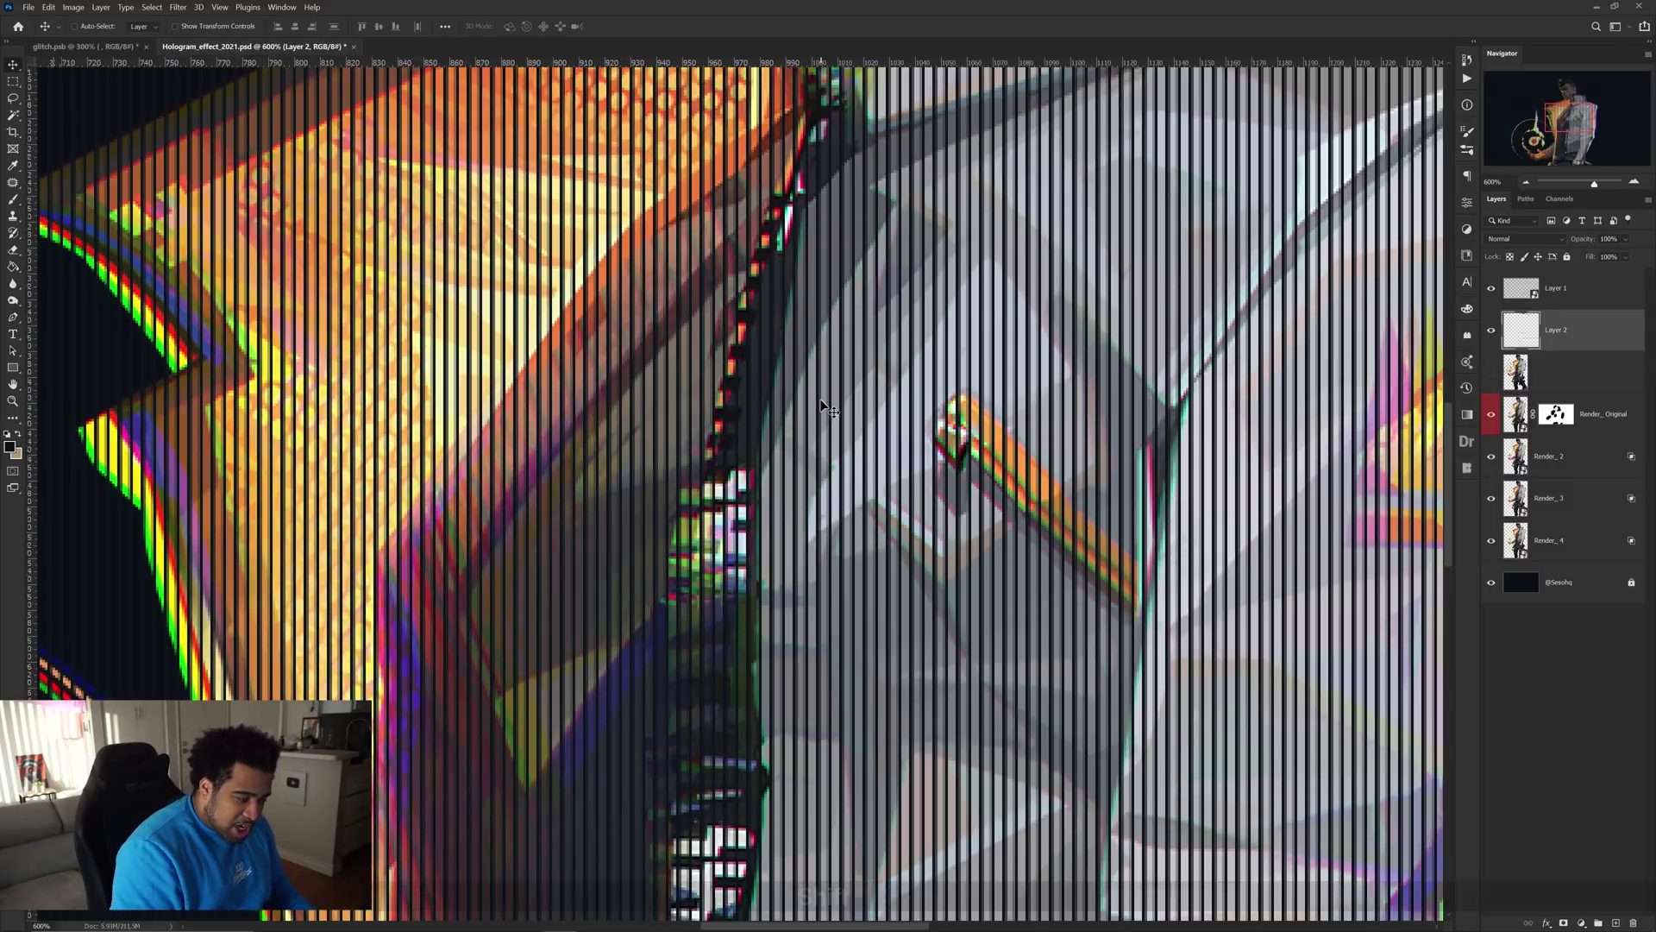
{"action": "key", "text": "shift"}
{"action": "key", "text": "shift+Left"}
{"action": "key", "text": "ctrl+z"}
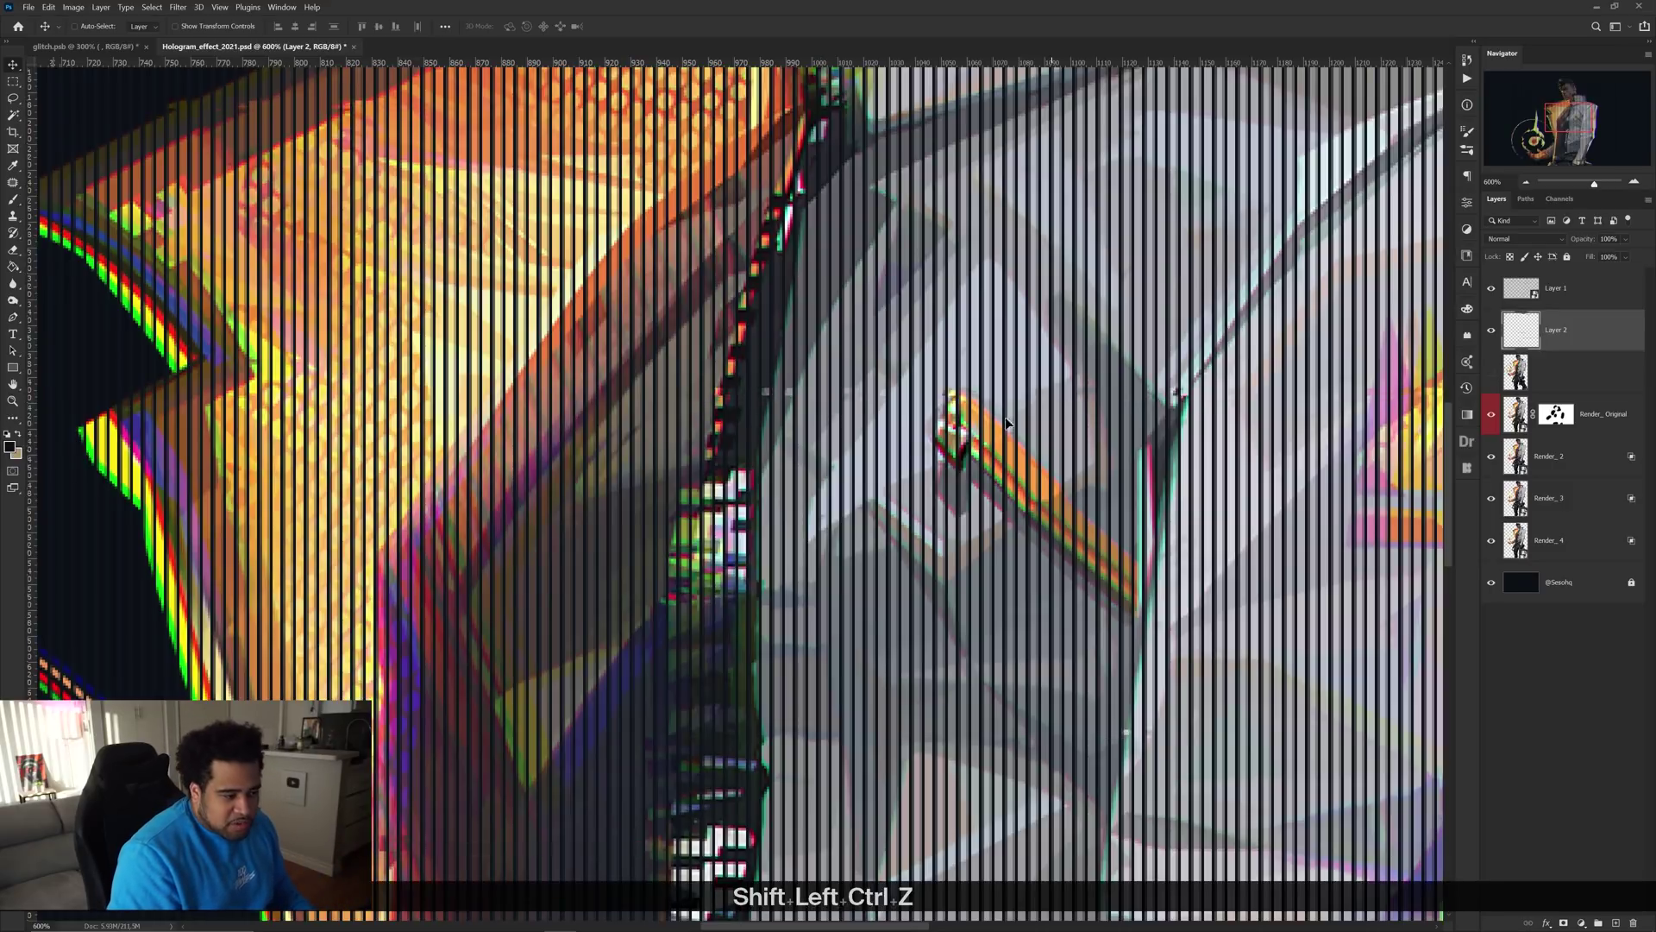
{"action": "key", "text": "ctrl+z"}
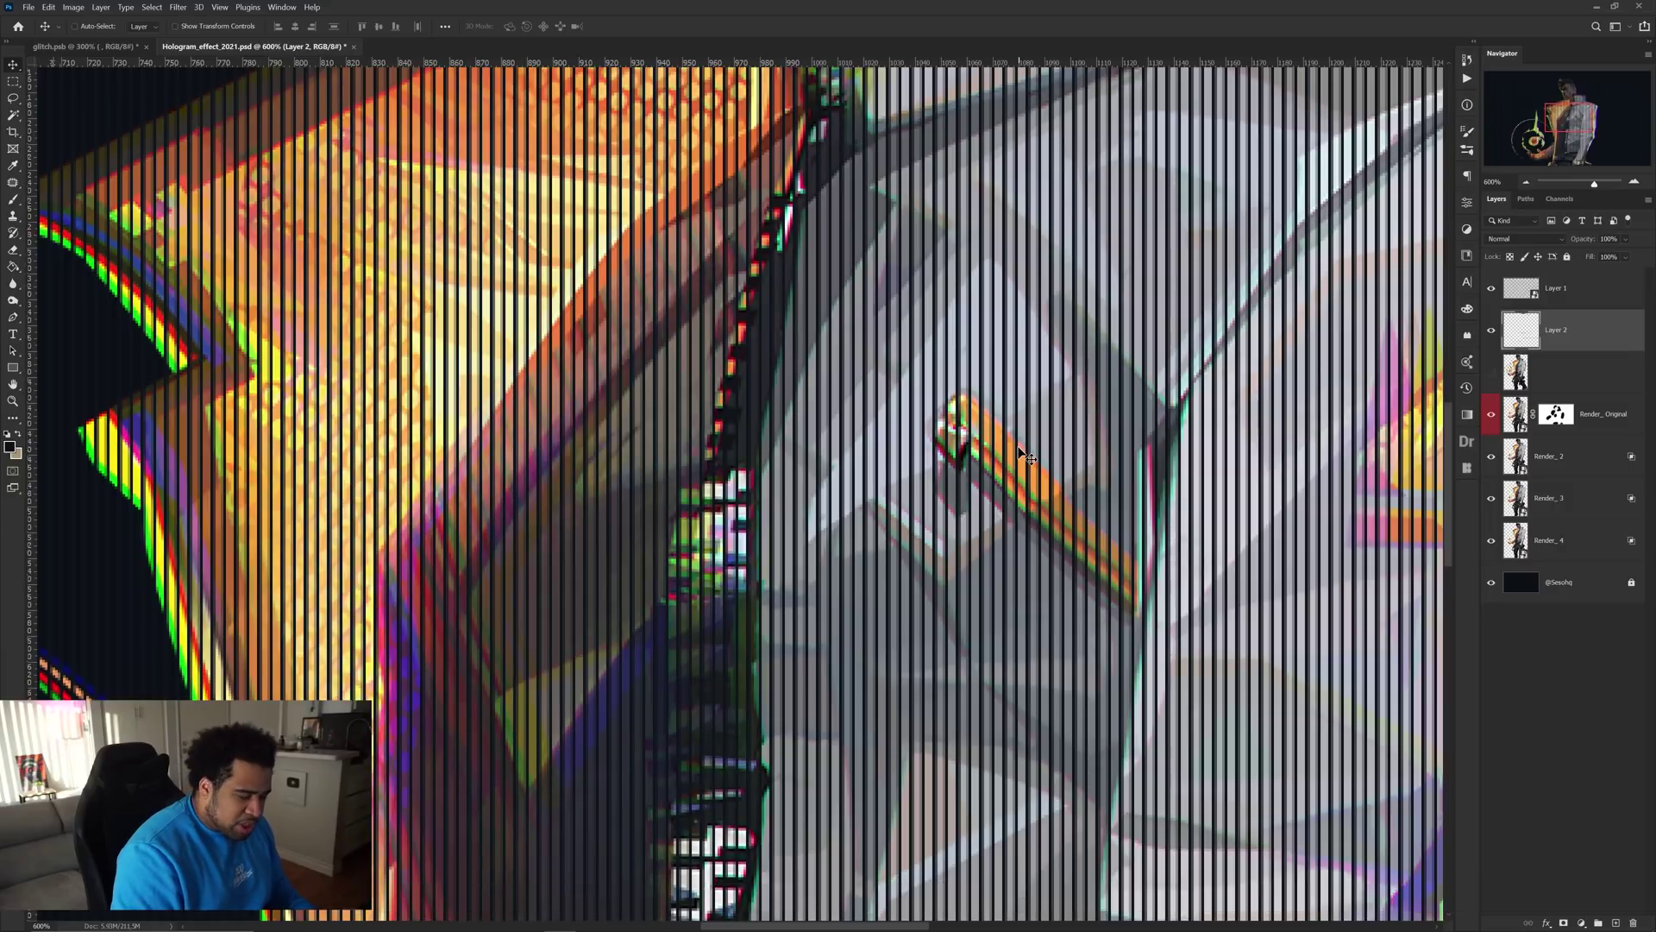
{"action": "key", "text": "shift+Left"}
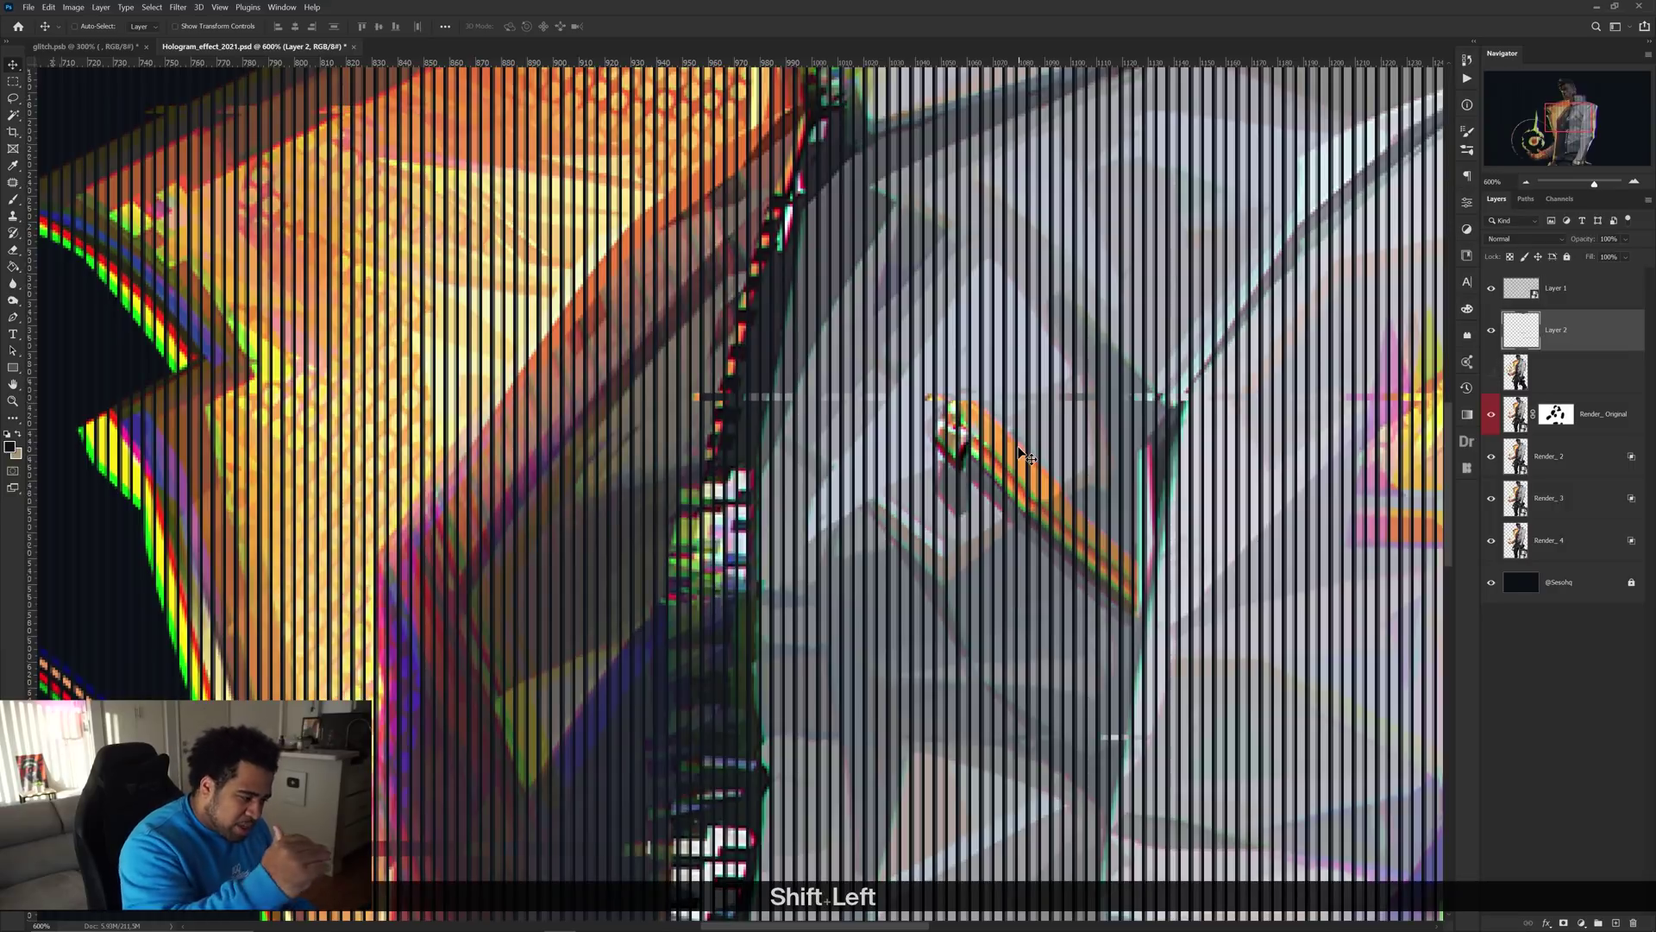
{"action": "scroll", "coordinate": [1026, 458], "scroll_direction": "down", "scroll_amount": 7}
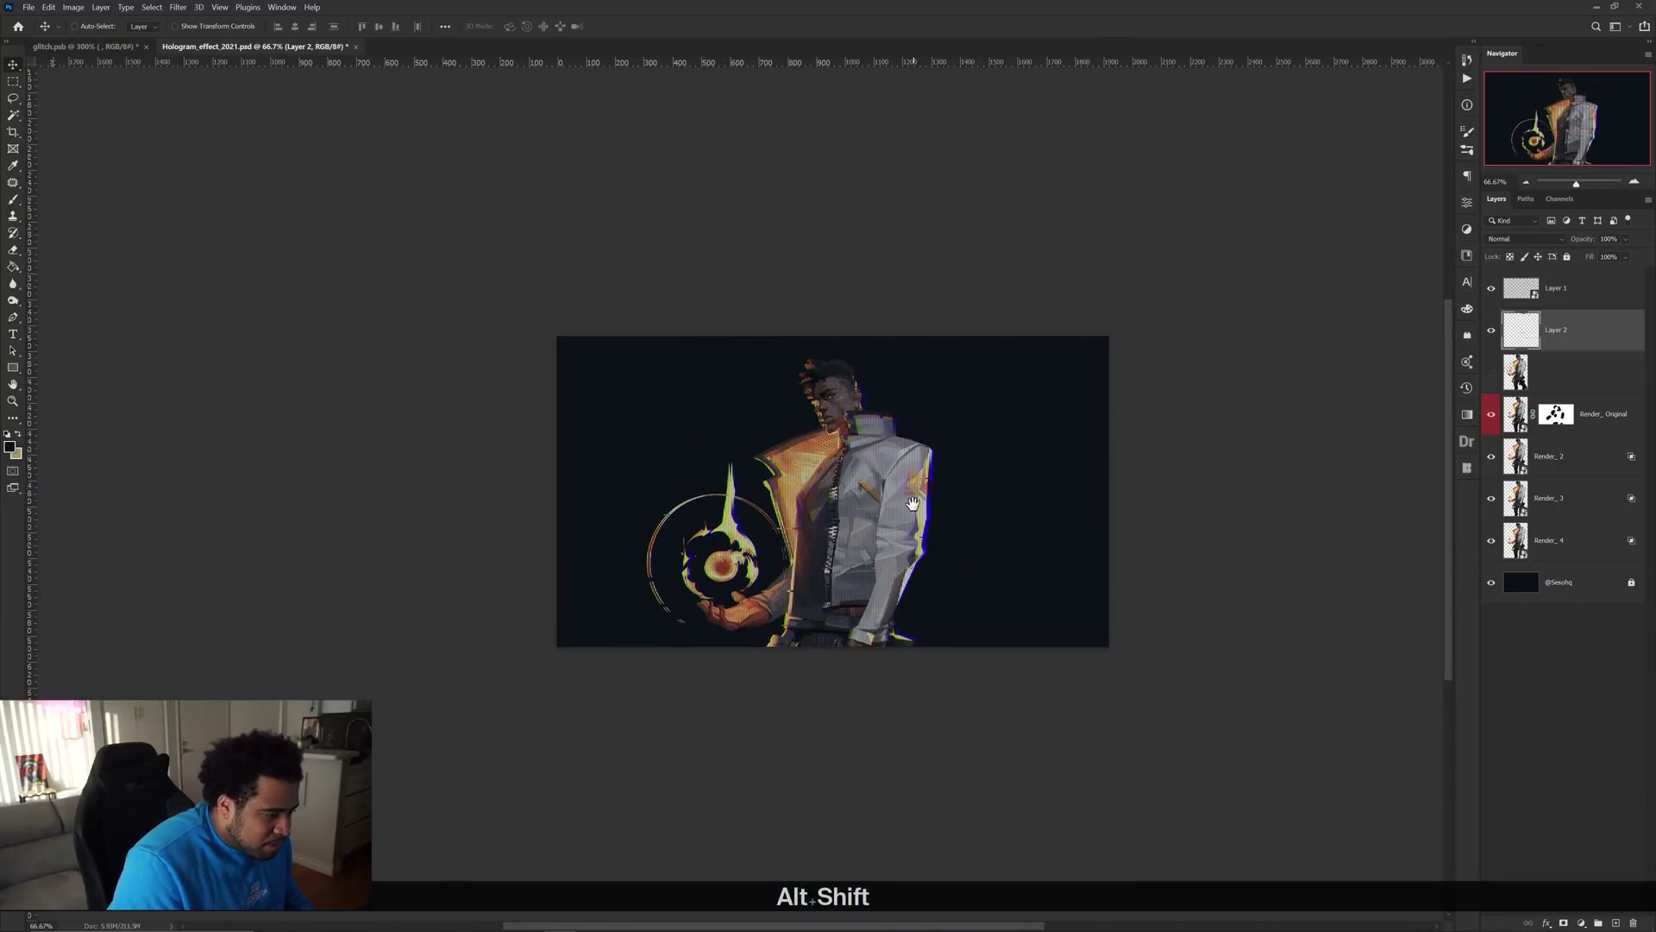
{"action": "scroll", "coordinate": [913, 503], "scroll_direction": "up", "scroll_amount": 4}
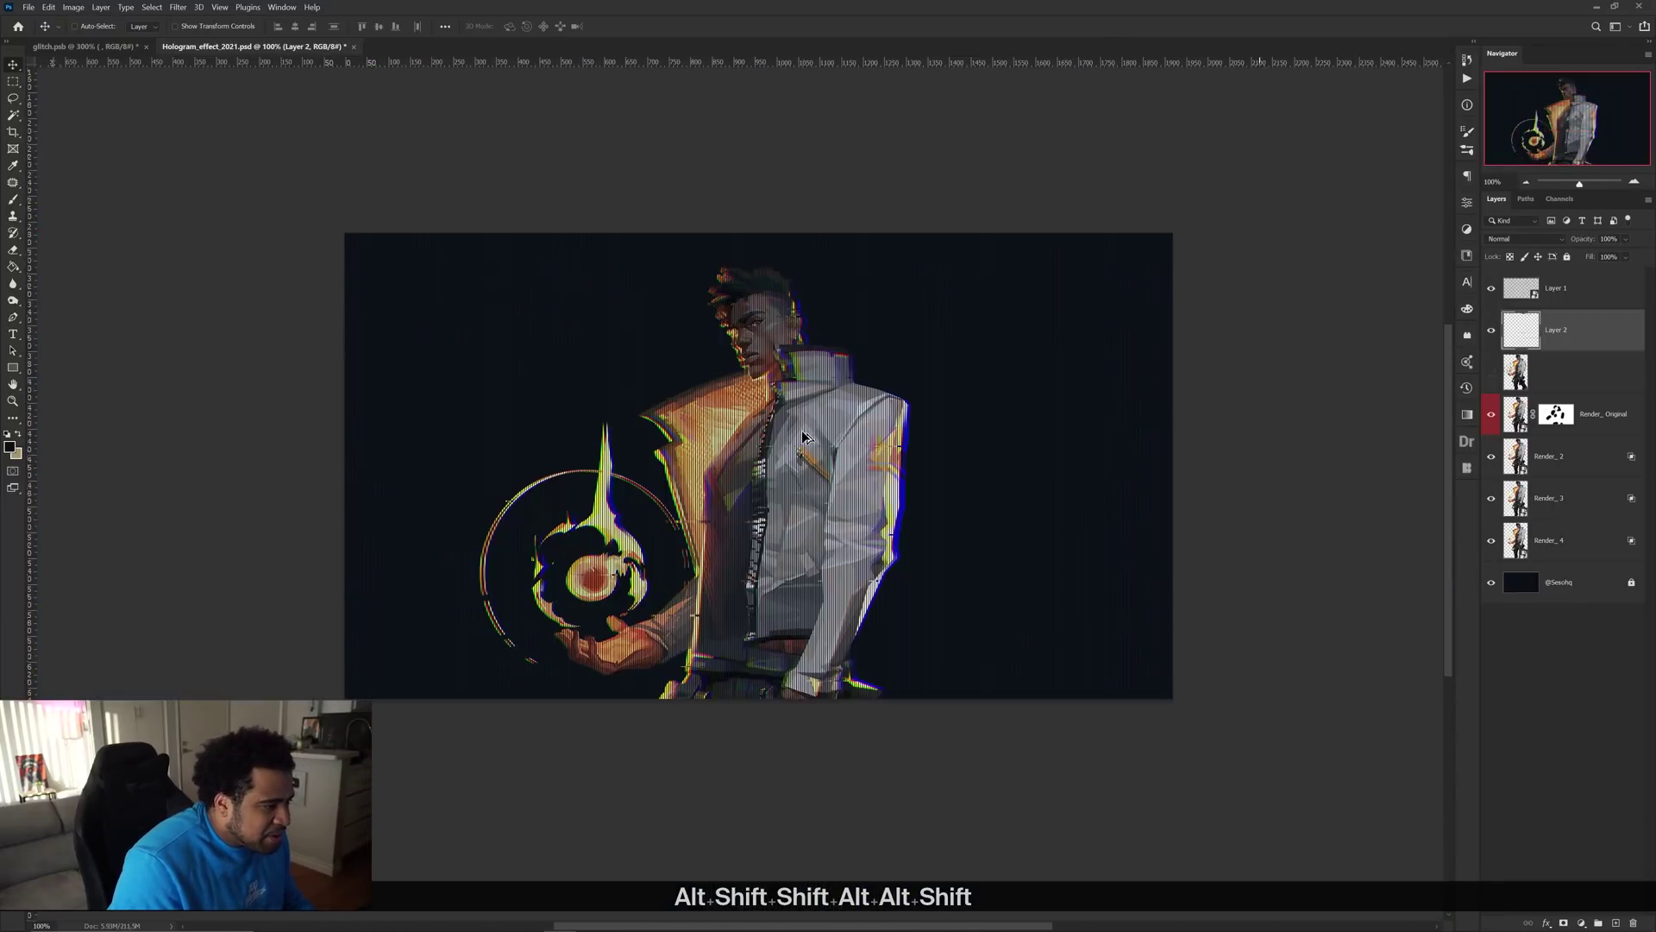
{"action": "scroll", "coordinate": [772, 418], "scroll_direction": "up", "scroll_amount": 3}
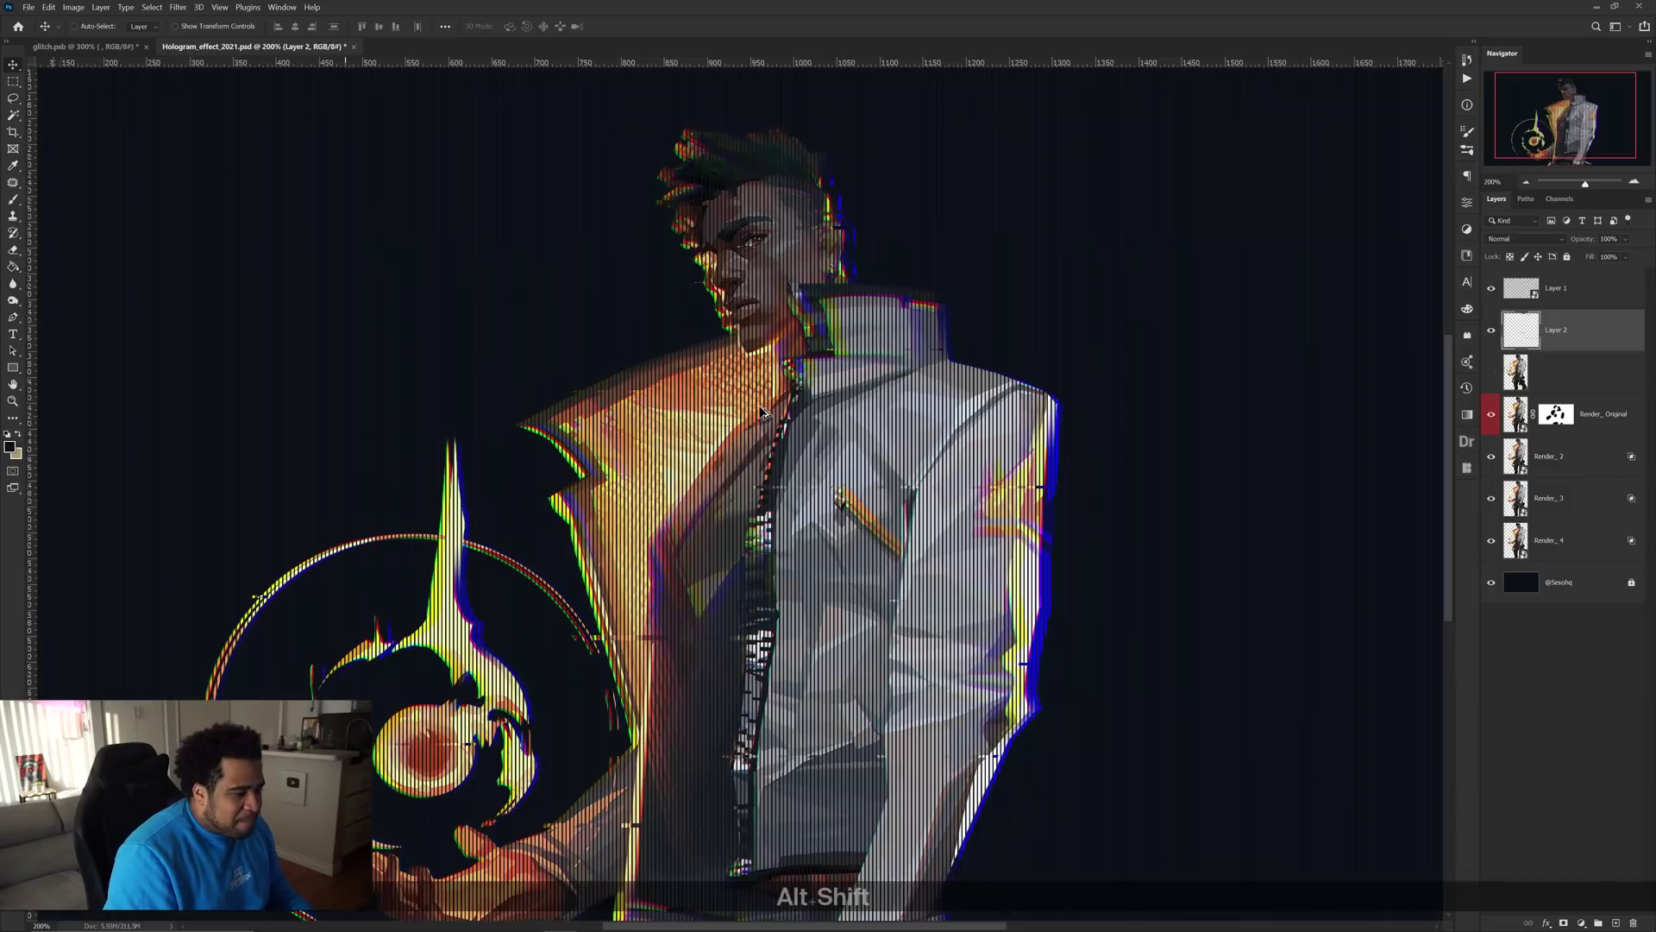
{"action": "scroll", "coordinate": [783, 395], "scroll_direction": "down", "scroll_amount": 2}
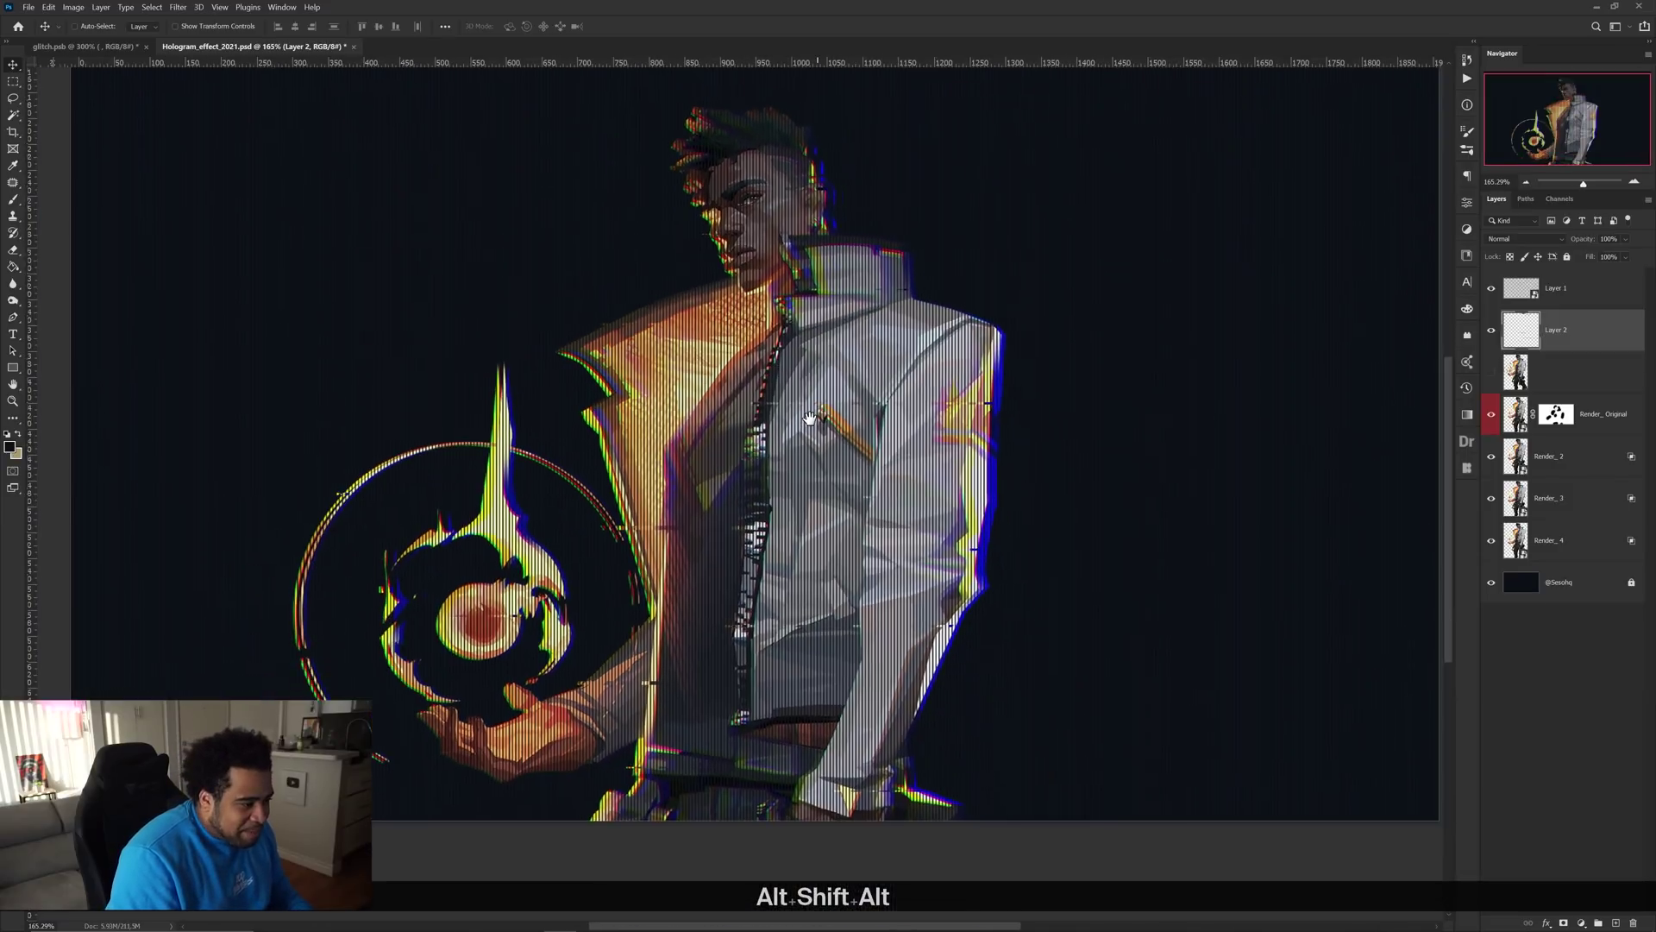
{"action": "left_click_drag", "start_coordinate": [787, 469], "coordinate": [812, 459]}
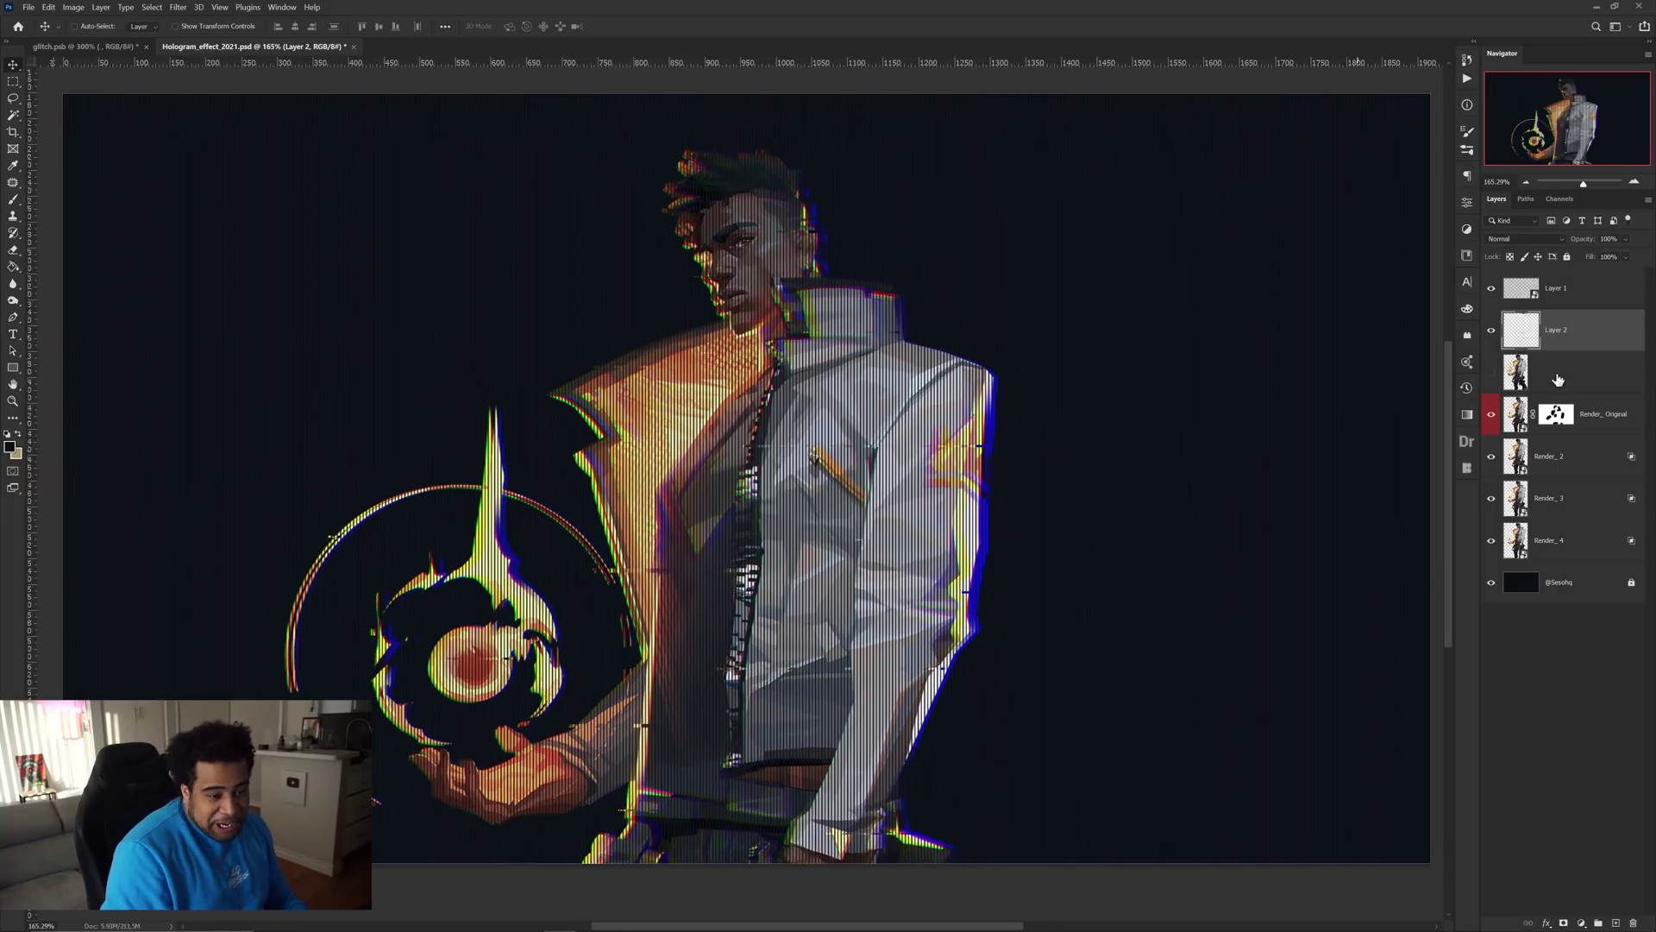
{"action": "scroll", "coordinate": [1193, 371], "scroll_direction": "up", "scroll_amount": 1}
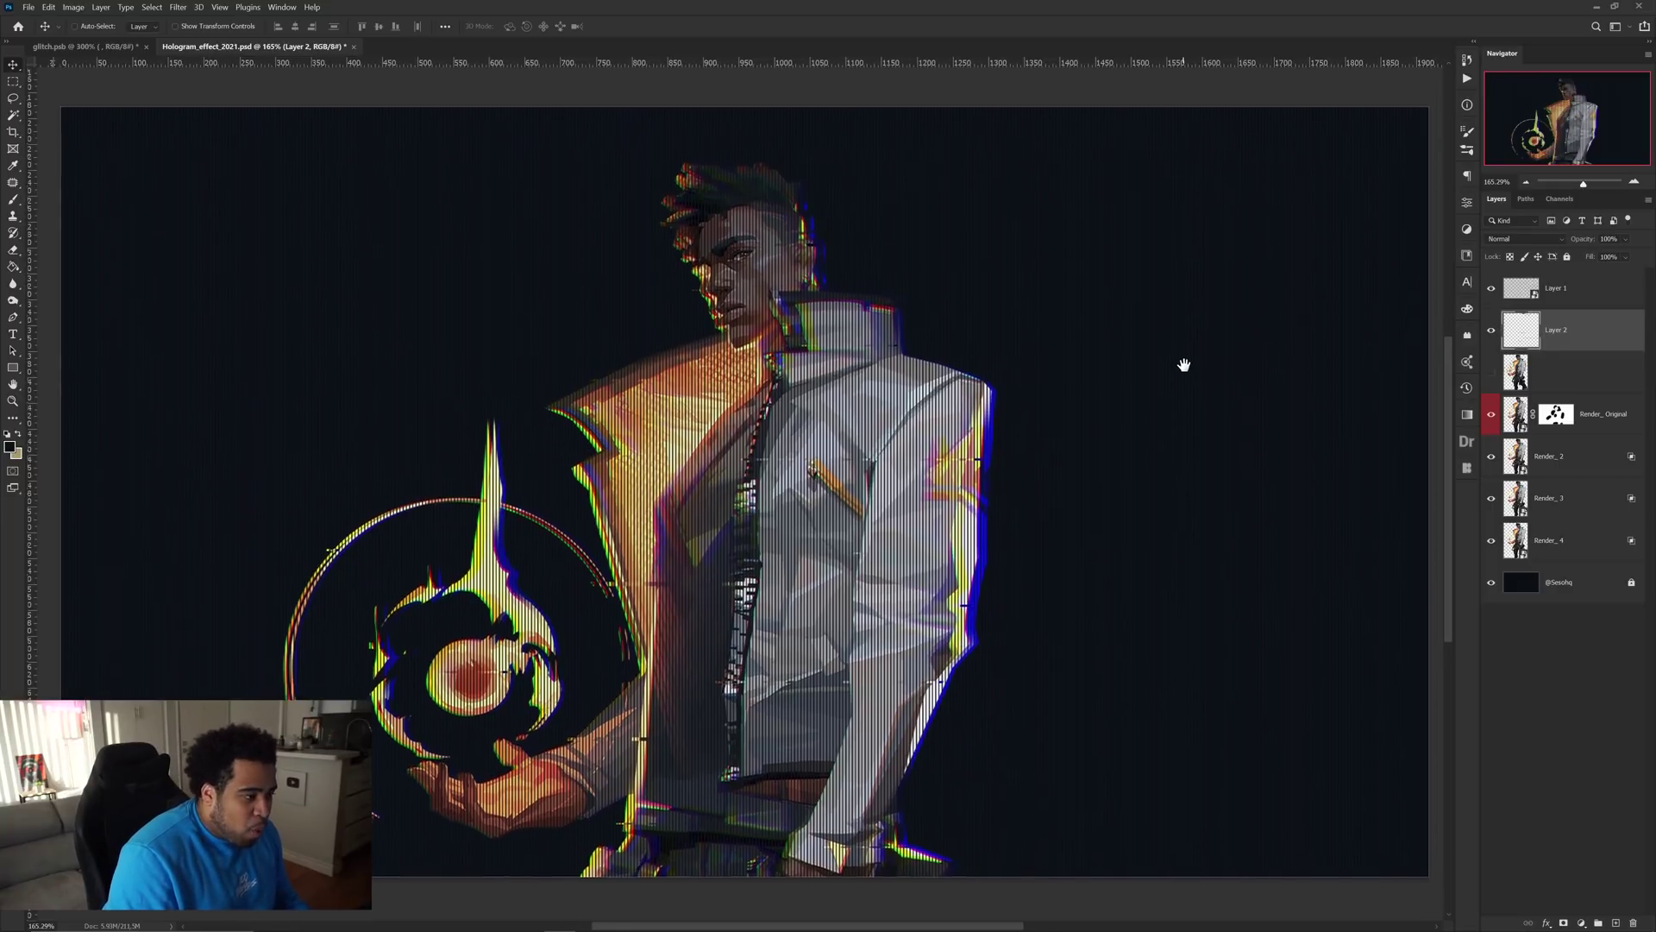
Select Layer 1 in the hologram file and create a new blank white document from a preset
{"action": "left_click", "coordinate": [1584, 302]}
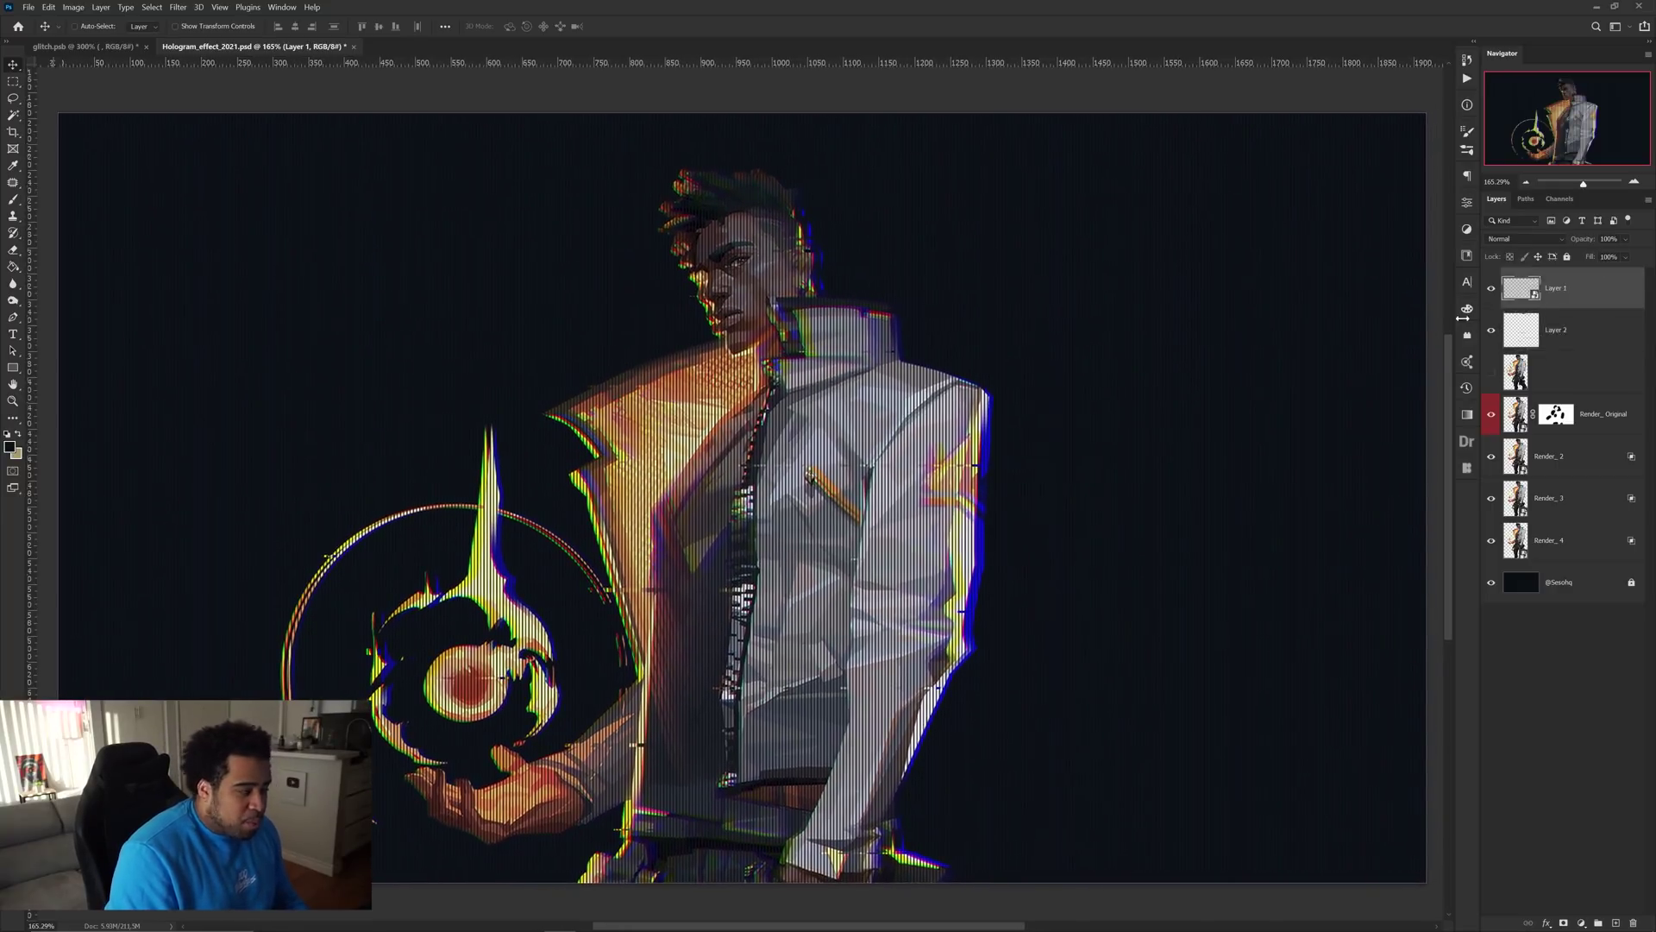
{"action": "left_click", "coordinate": [28, 7]}
{"action": "left_click", "coordinate": [43, 19]}
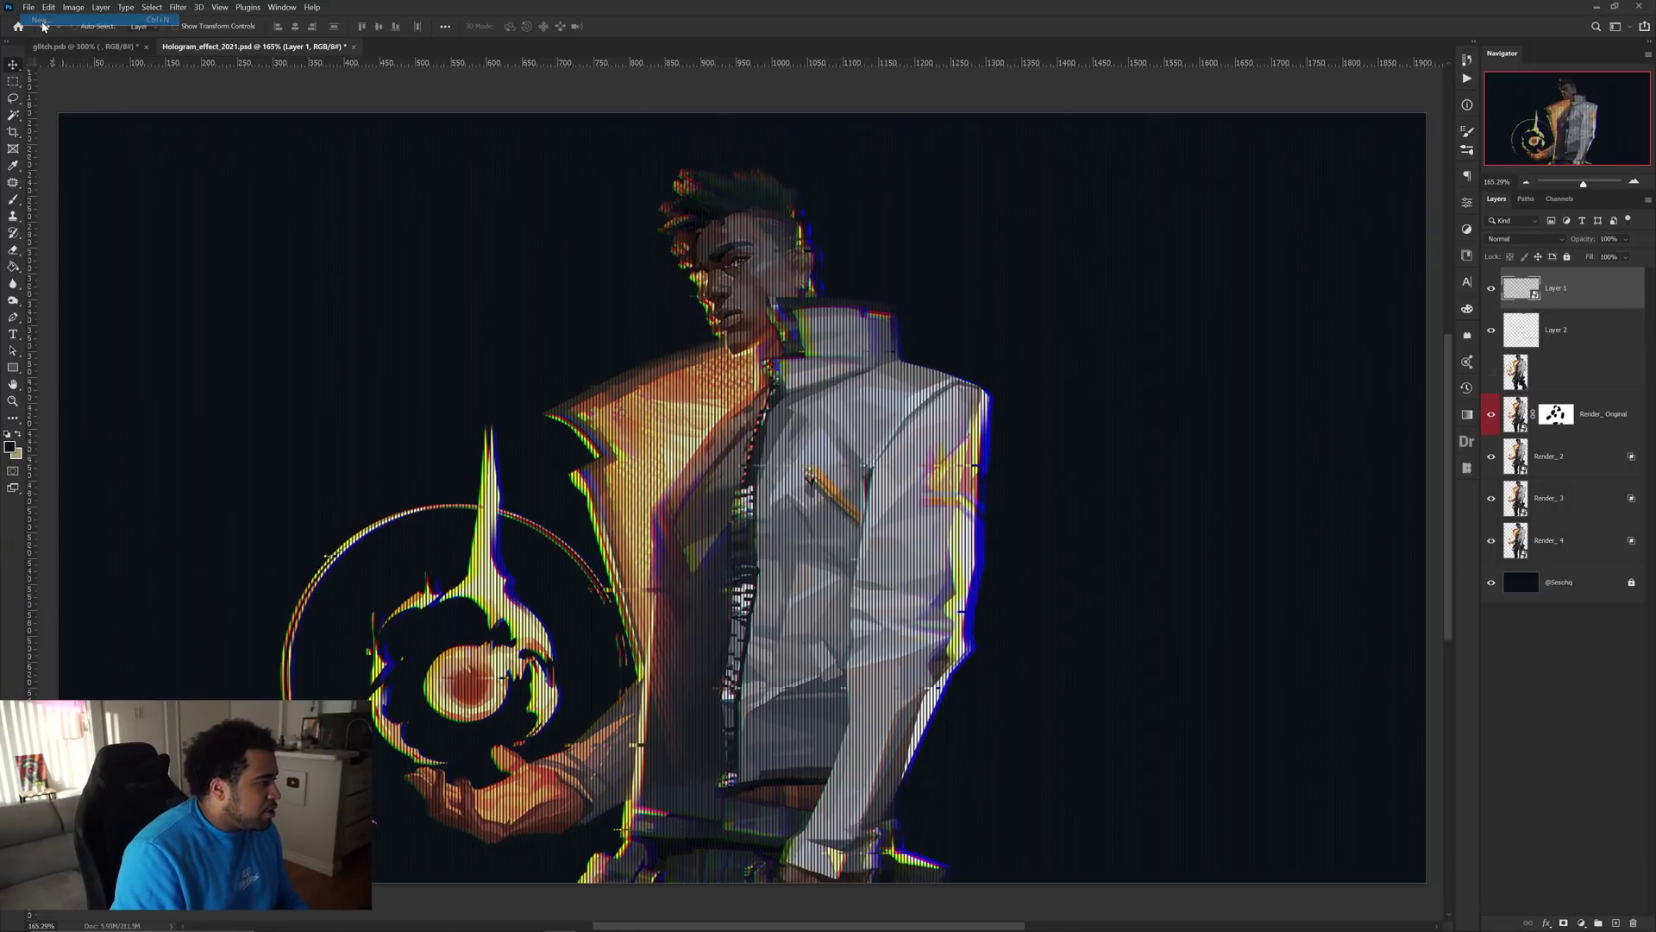
{"action": "double_click", "coordinate": [464, 283]}
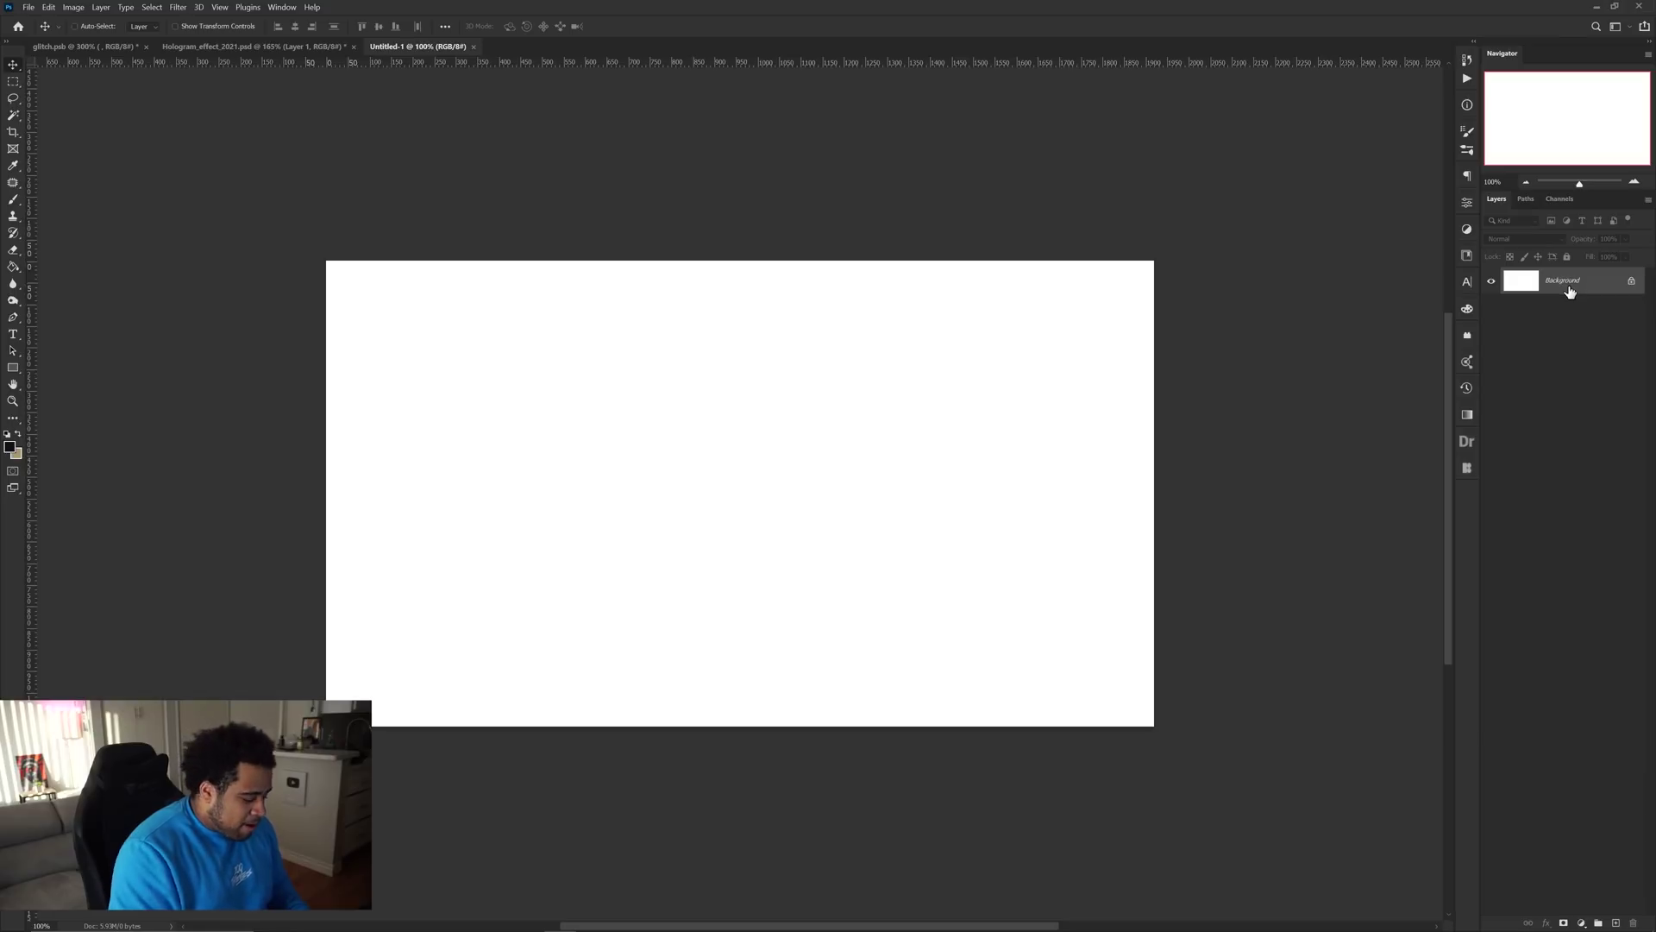
Add a new layer filled with the background colour and lower its Fill to 0%
{"action": "key", "text": "ctrl+shift+n"}
{"action": "key", "text": "Return"}
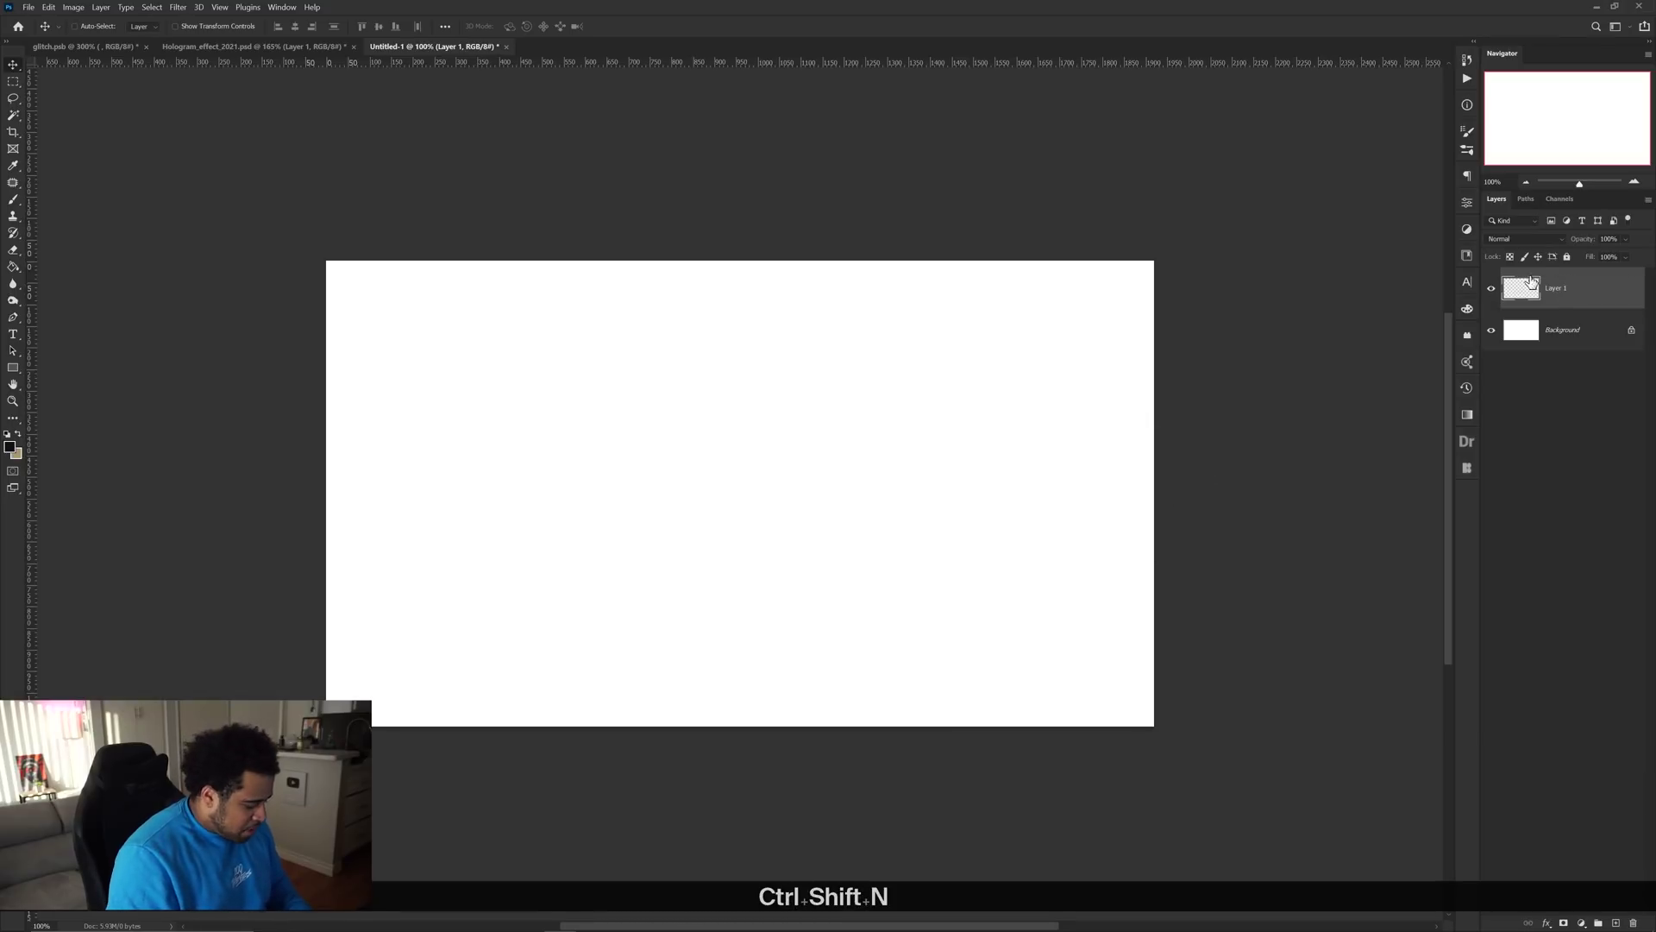
{"action": "key", "text": "ctrl+BackSpace"}
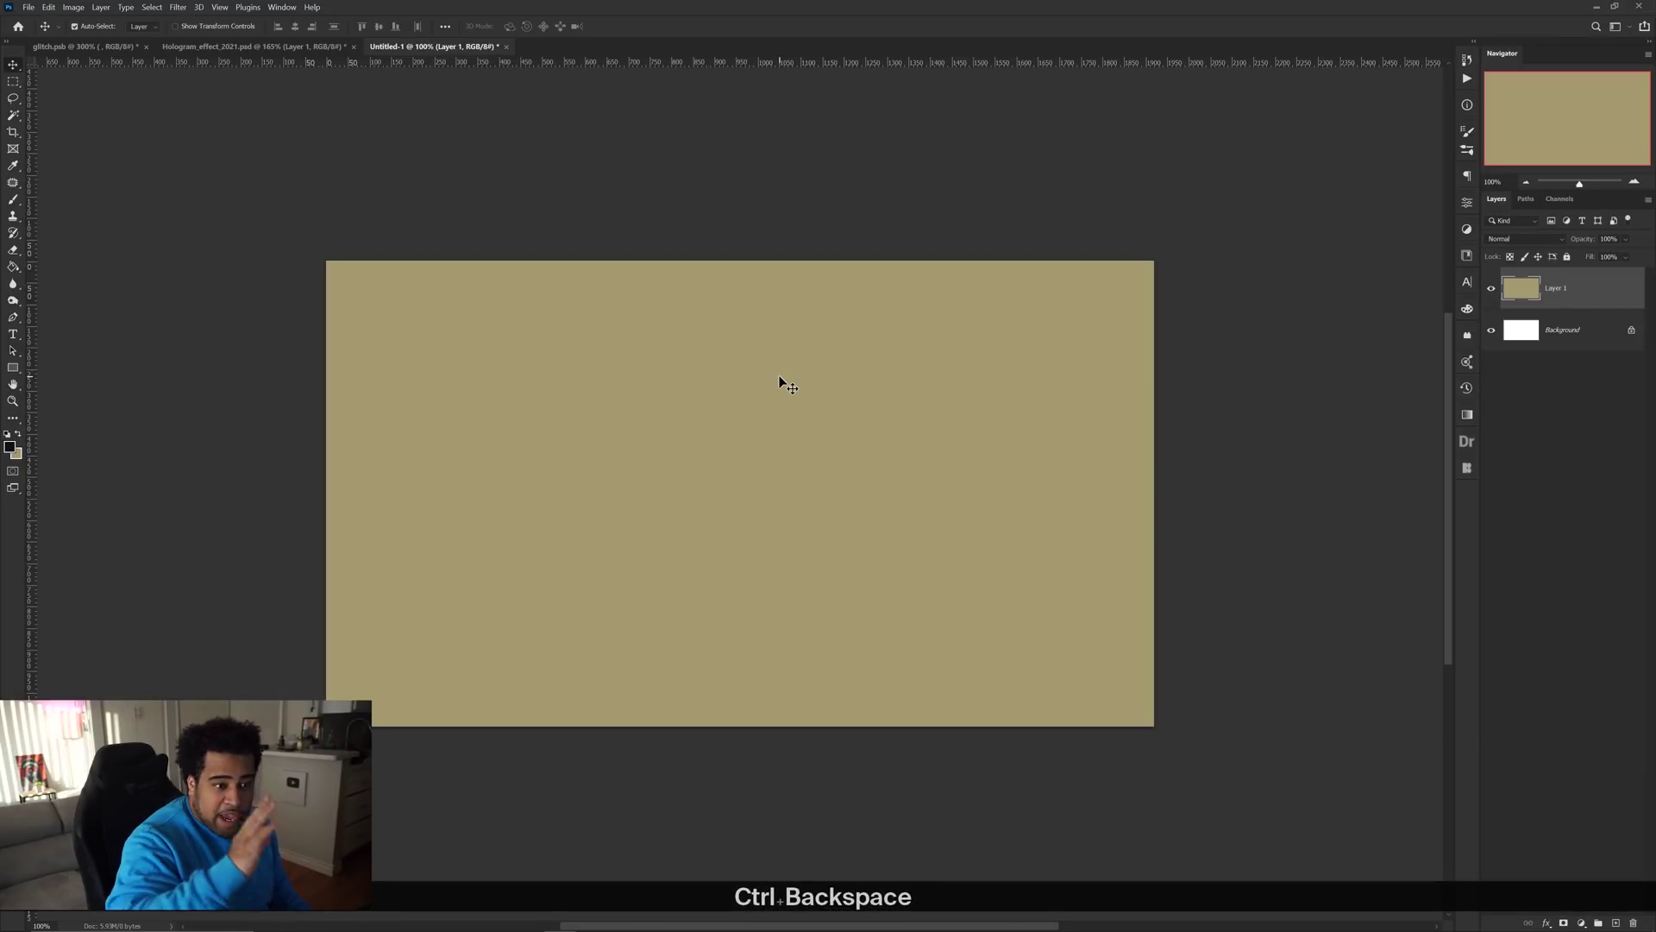
{"action": "left_click", "coordinate": [1627, 258]}
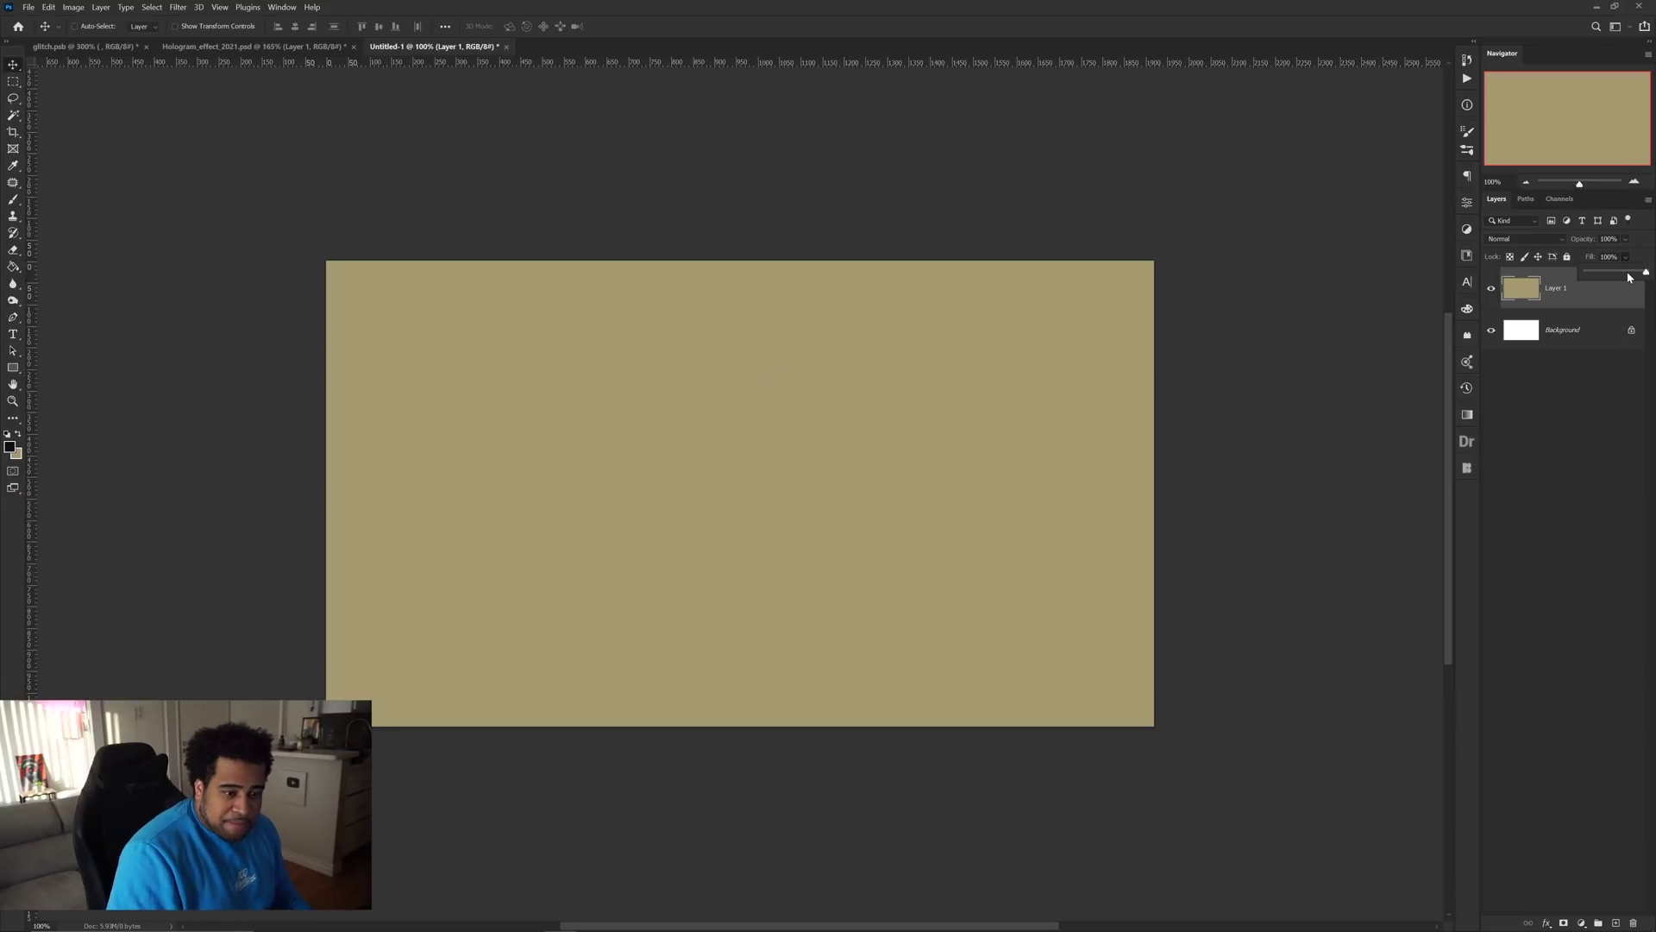
{"action": "left_click_drag", "start_coordinate": [1581, 275], "coordinate": [1577, 275]}
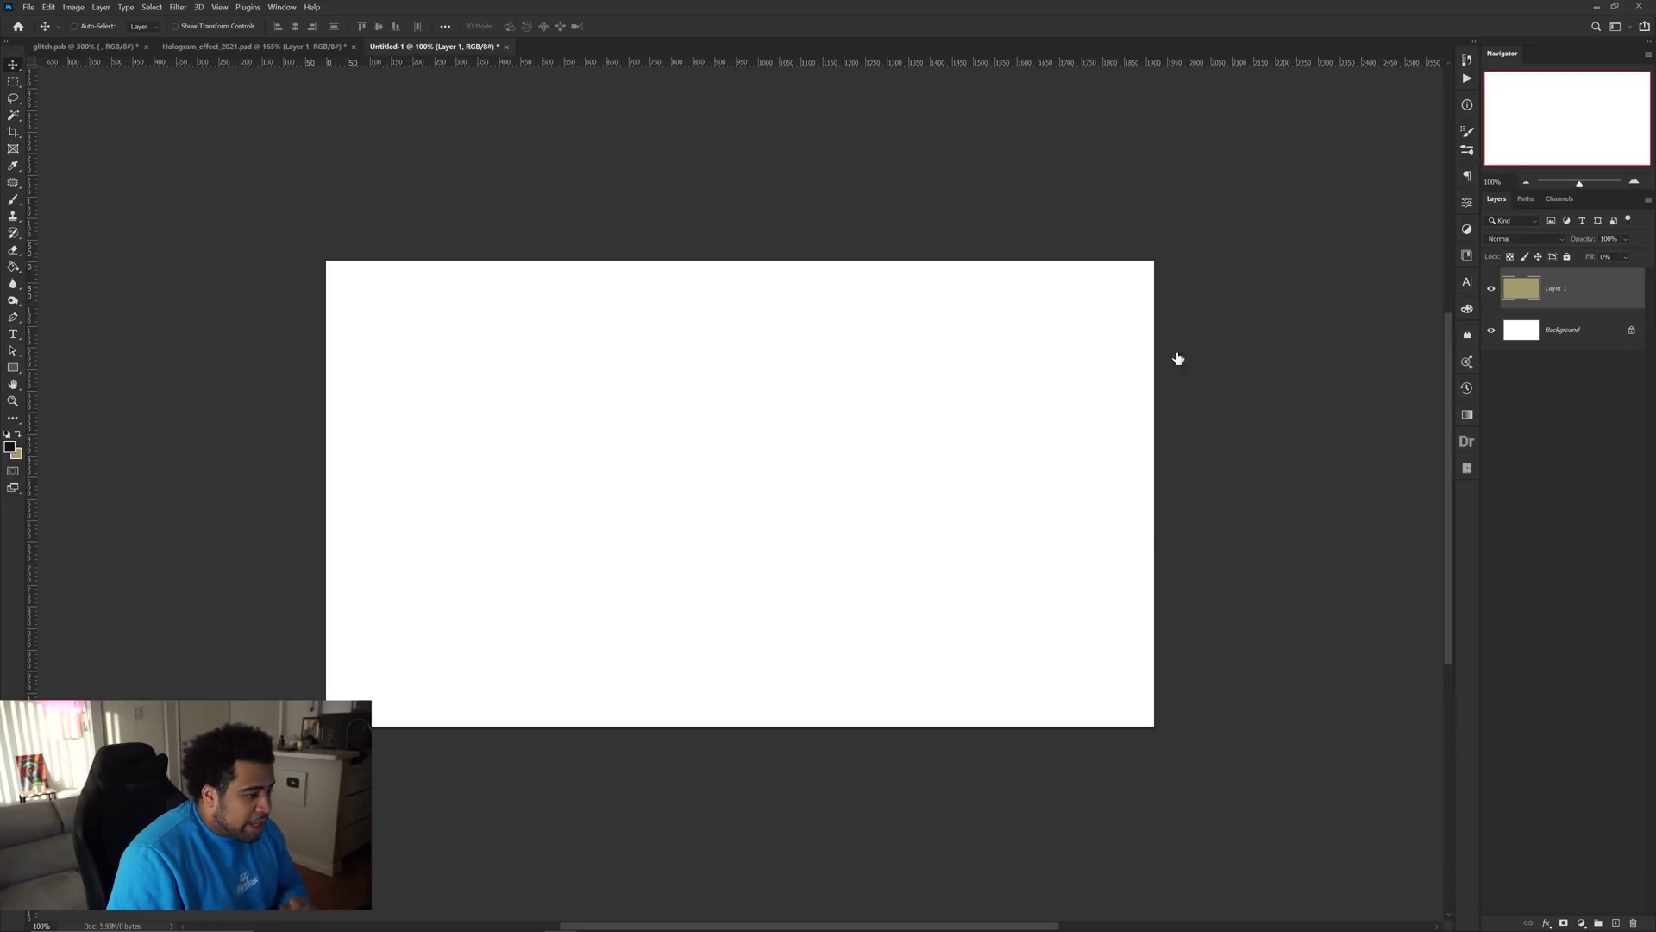
Apply a Pattern Overlay of vertical lines to the filled layer at 100% scale
{"action": "left_click", "coordinate": [1025, 489]}
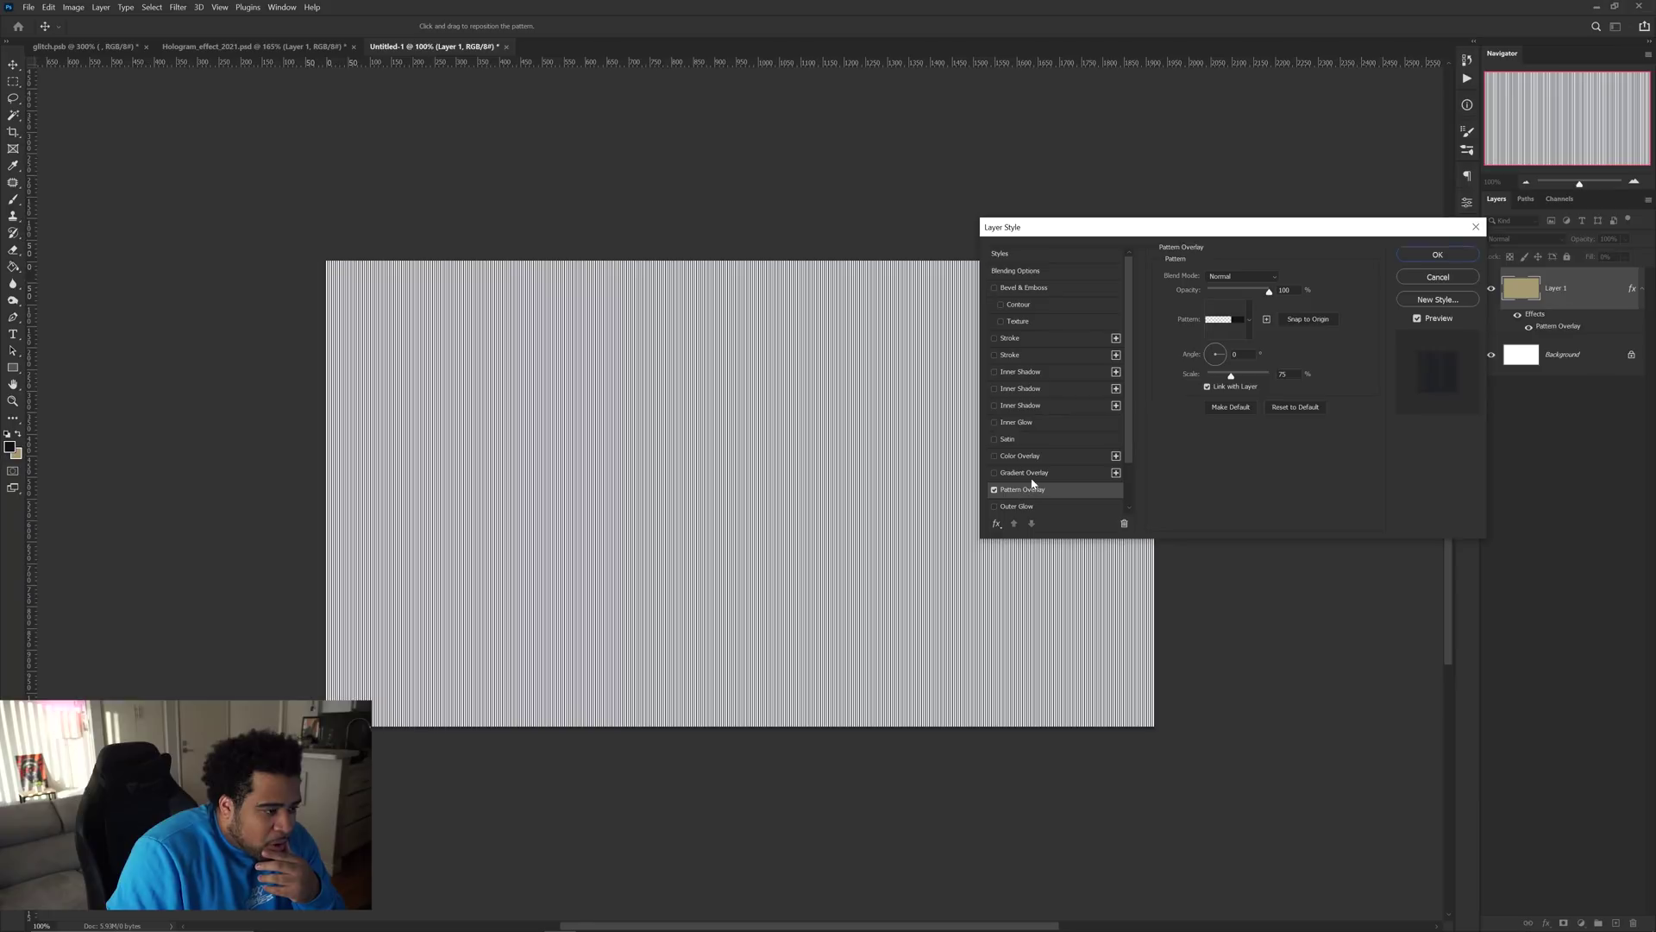
{"action": "mouse_move", "coordinate": [1232, 379]}
{"action": "left_mouse_down"}
{"action": "mouse_move", "coordinate": [1245, 377]}
{"action": "mouse_move", "coordinate": [1228, 377]}
{"action": "left_mouse_up"}
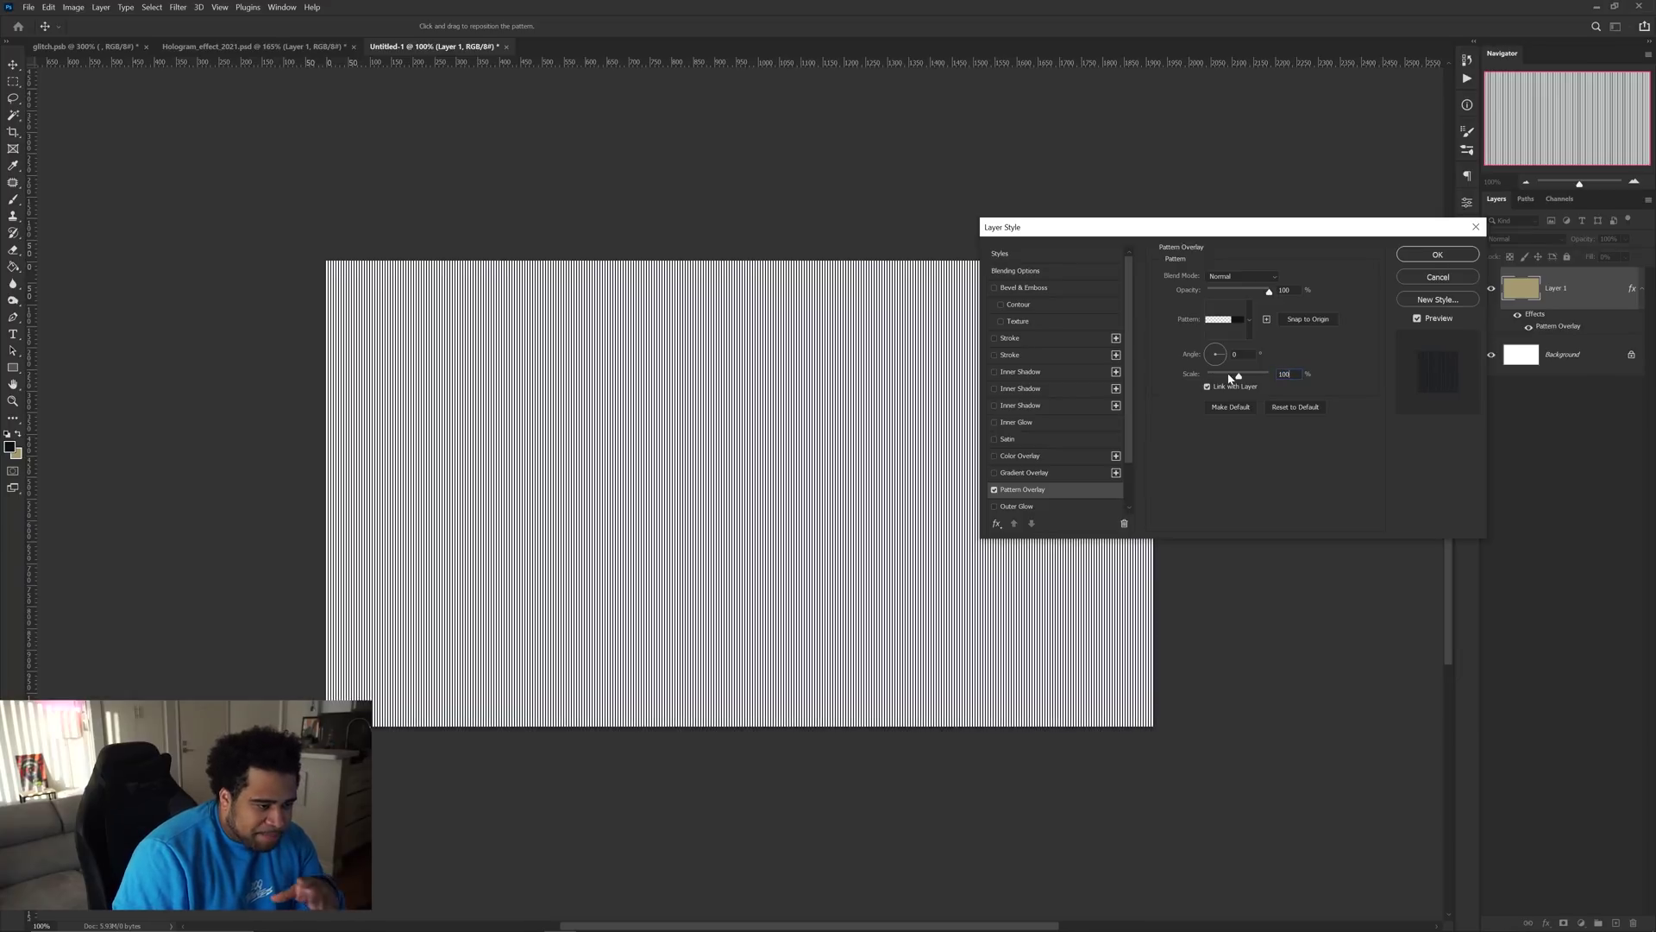
{"action": "left_click", "coordinate": [1437, 254]}
Save the line pattern document on the computer as Displacement.psd
{"action": "scroll", "coordinate": [729, 305], "scroll_direction": "up", "scroll_amount": 2}
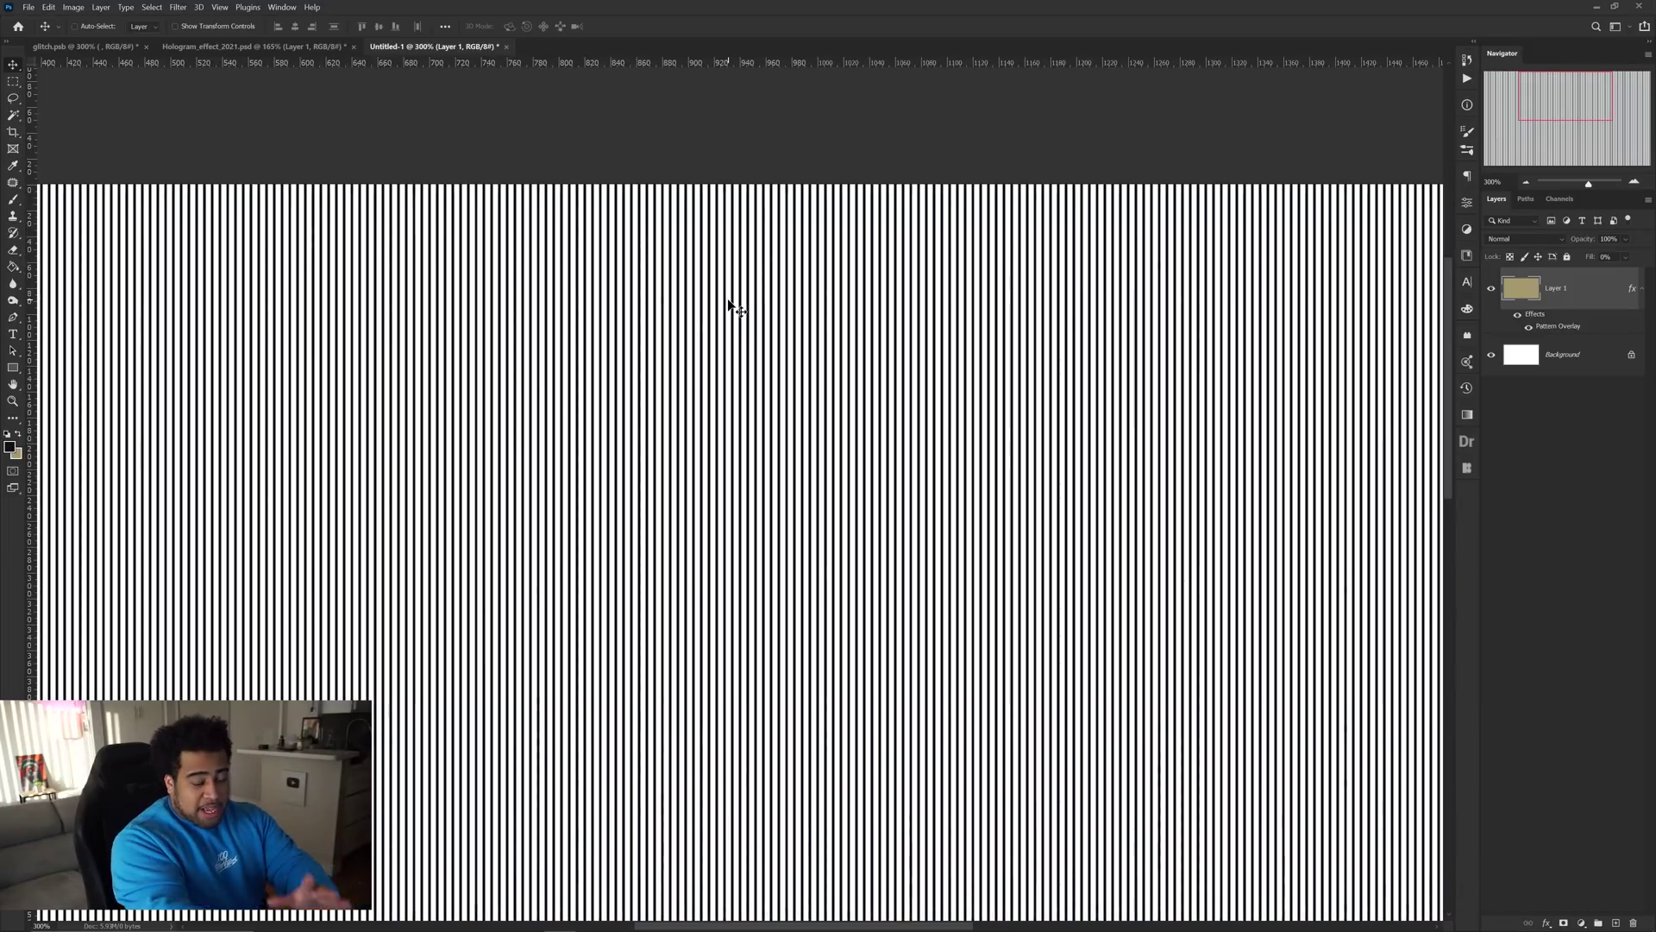
{"action": "scroll", "coordinate": [703, 309], "scroll_direction": "down", "scroll_amount": 1}
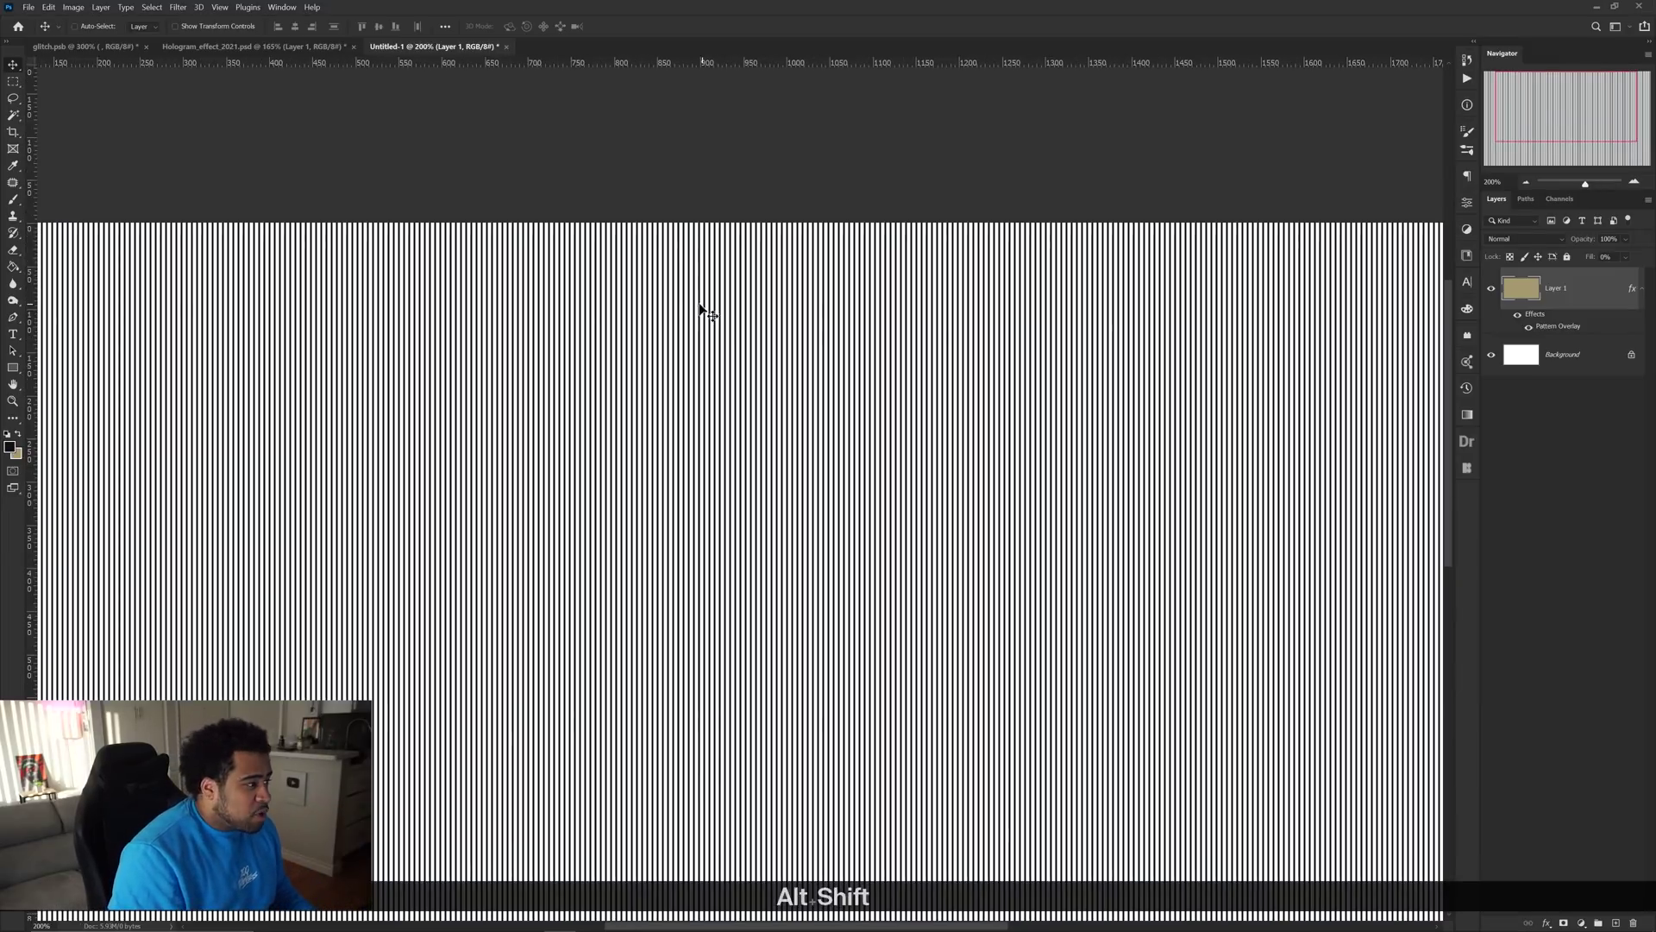
{"action": "scroll", "coordinate": [701, 308], "scroll_direction": "down", "scroll_amount": 1}
{"action": "left_click", "coordinate": [30, 8]}
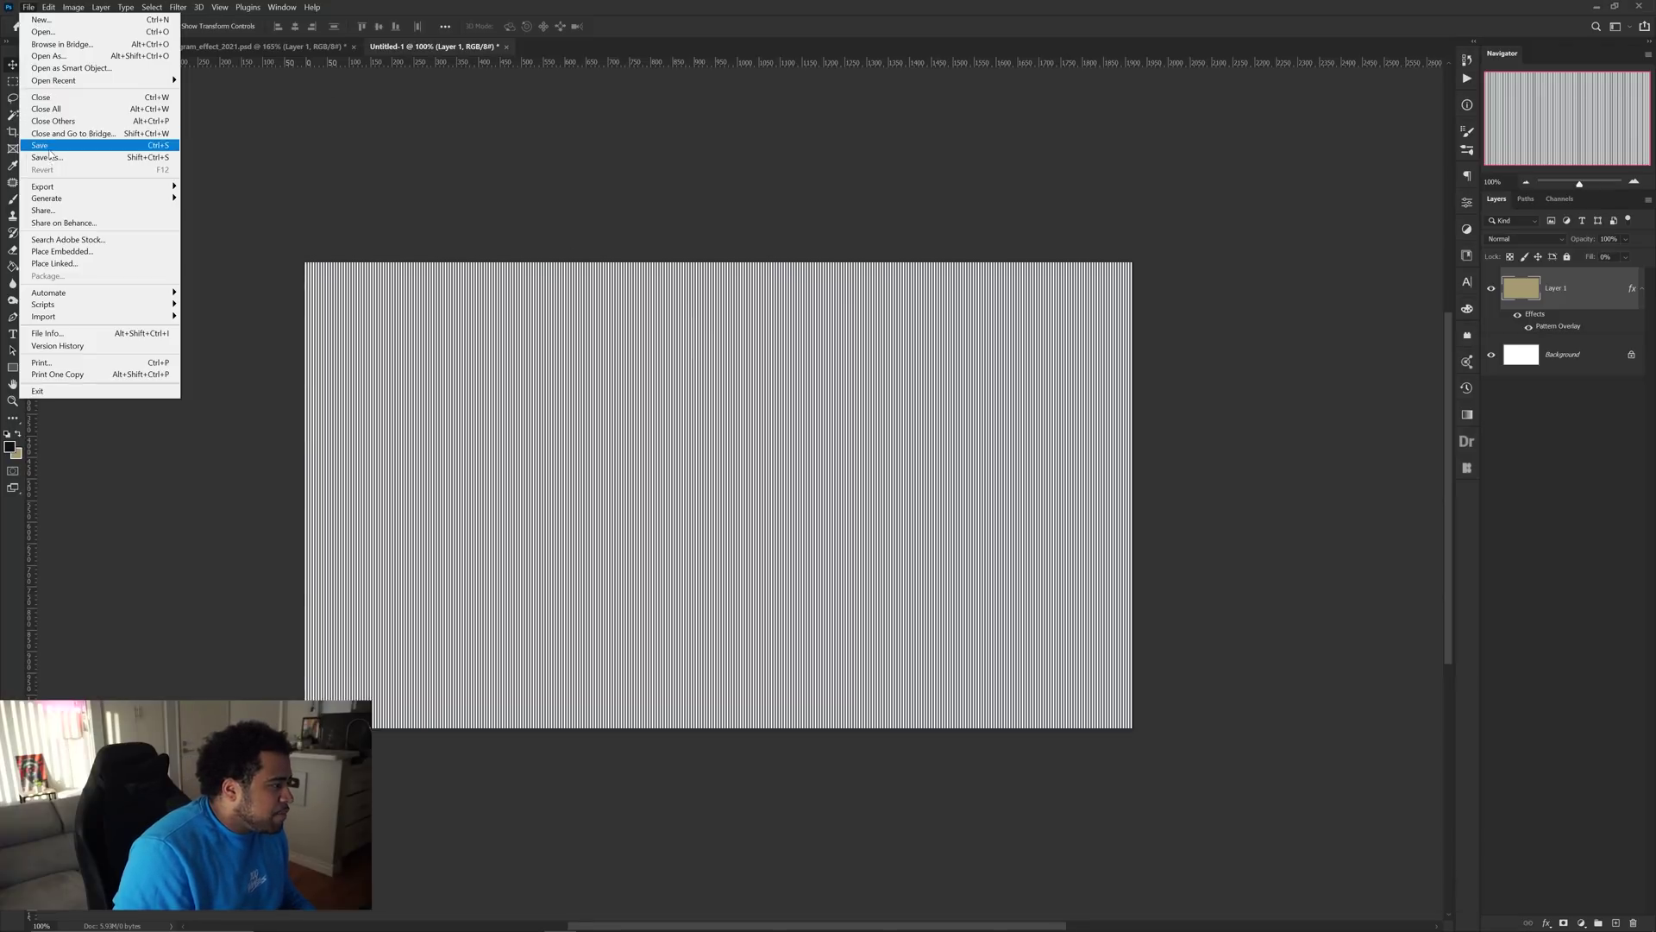
{"action": "left_click", "coordinate": [50, 158]}
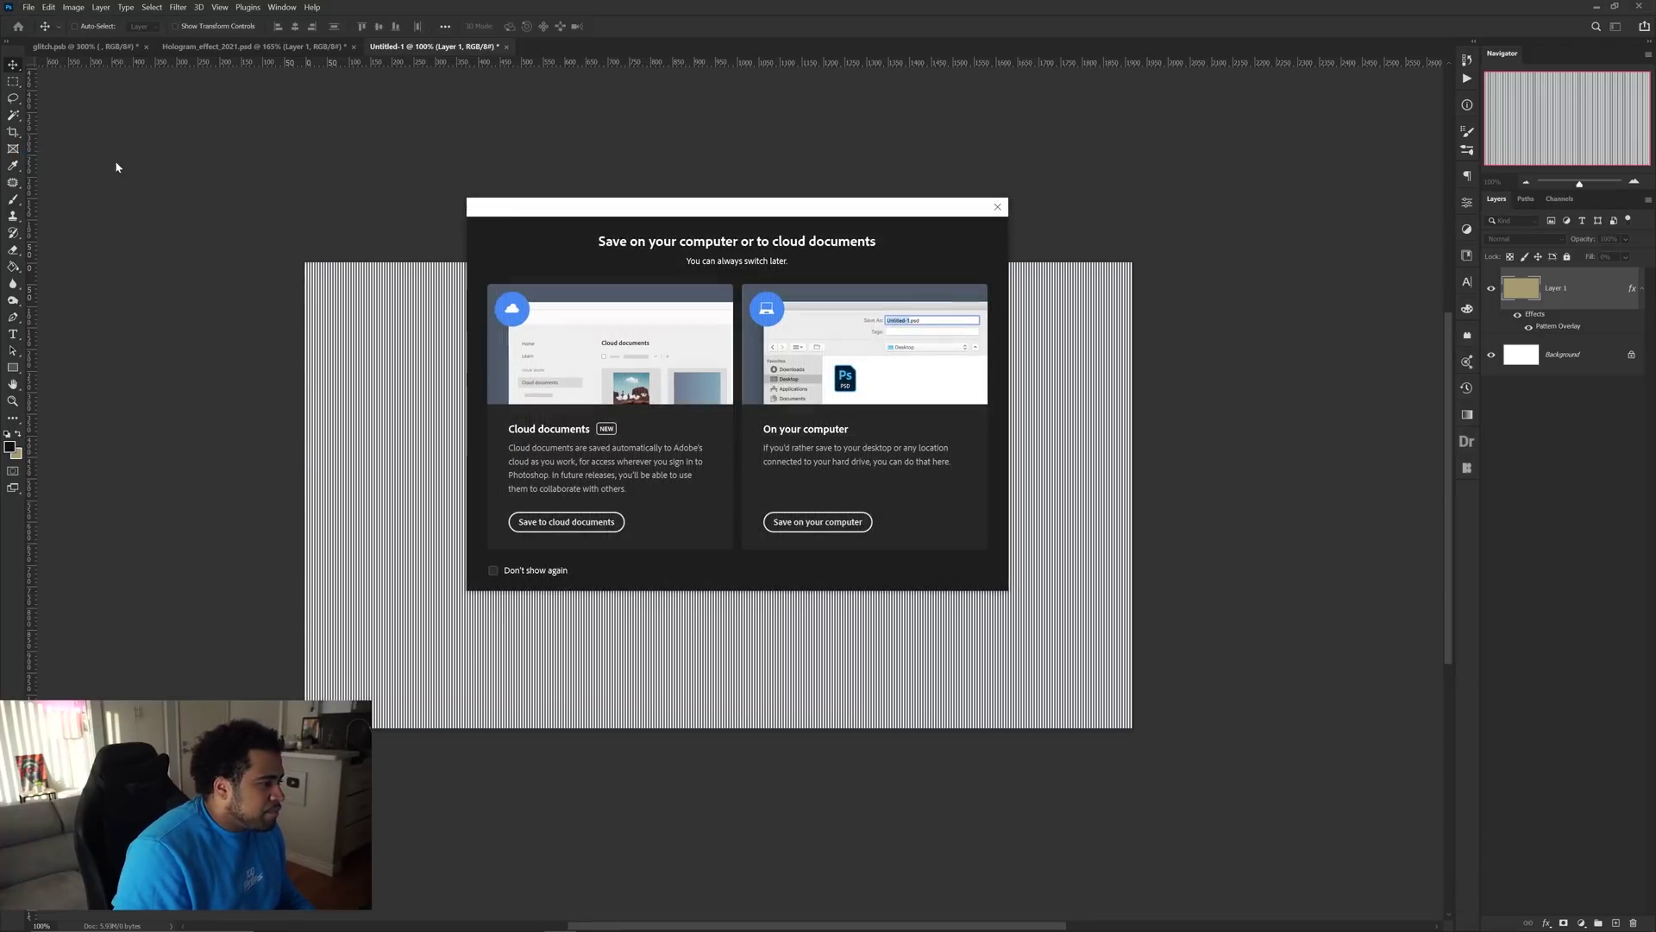
{"action": "left_click", "coordinate": [800, 528]}
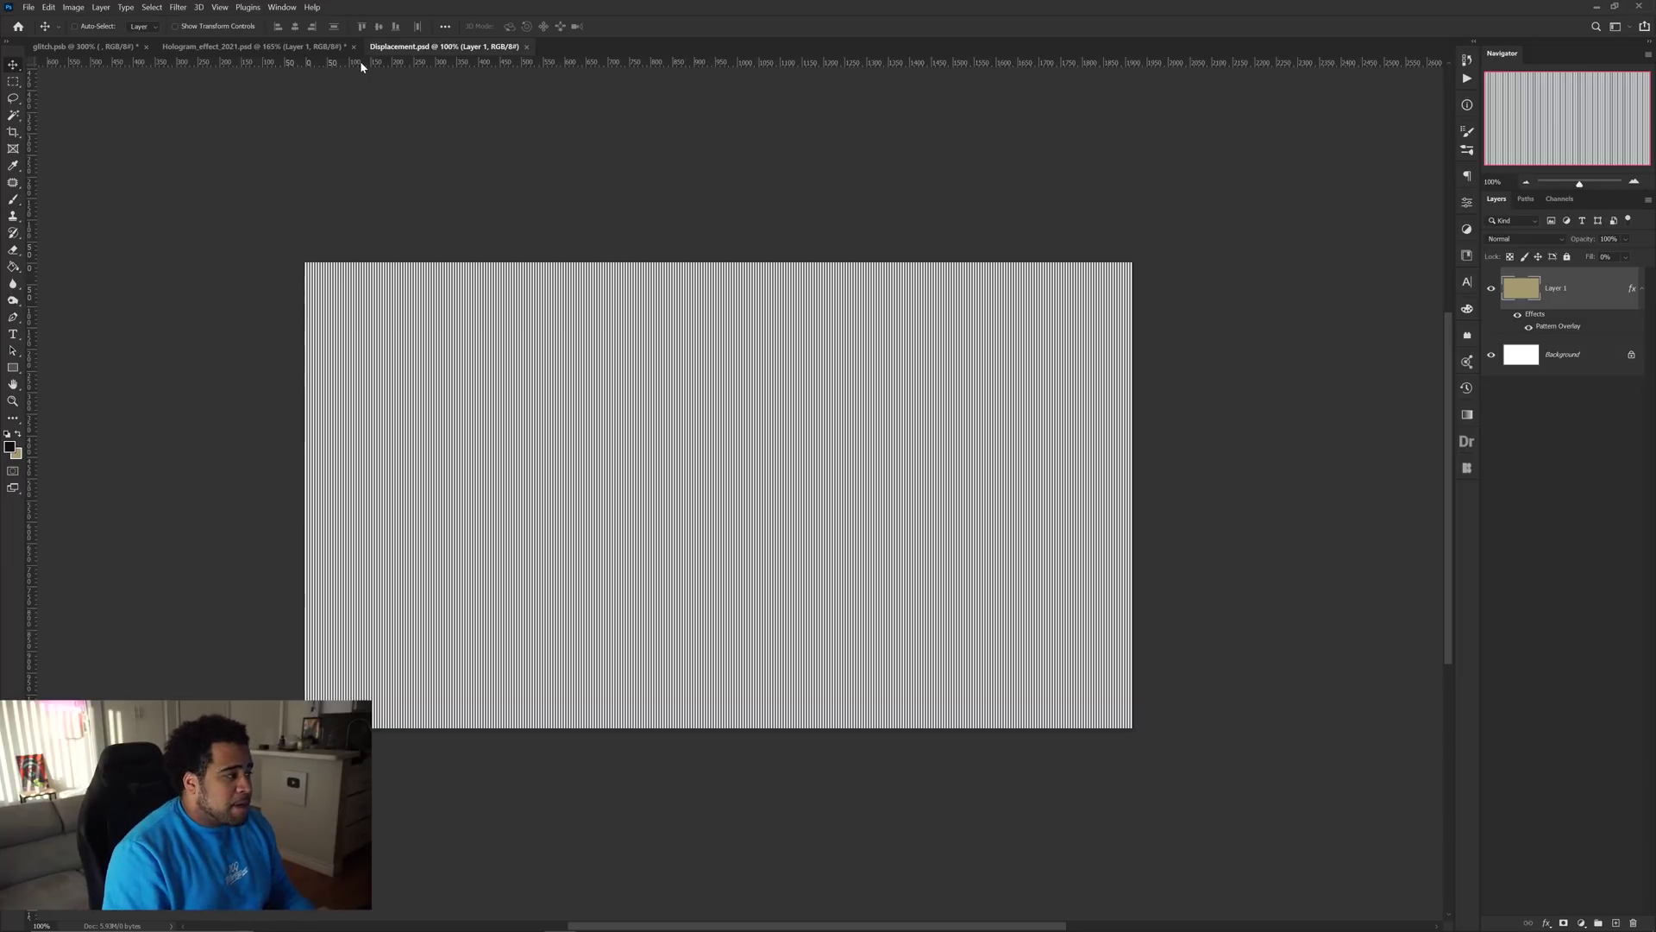
Stamp all visible layers of Hologram_effect_2021.psd into a new merged layer on top, undoing the trial move of it
{"action": "left_click", "coordinate": [258, 48]}
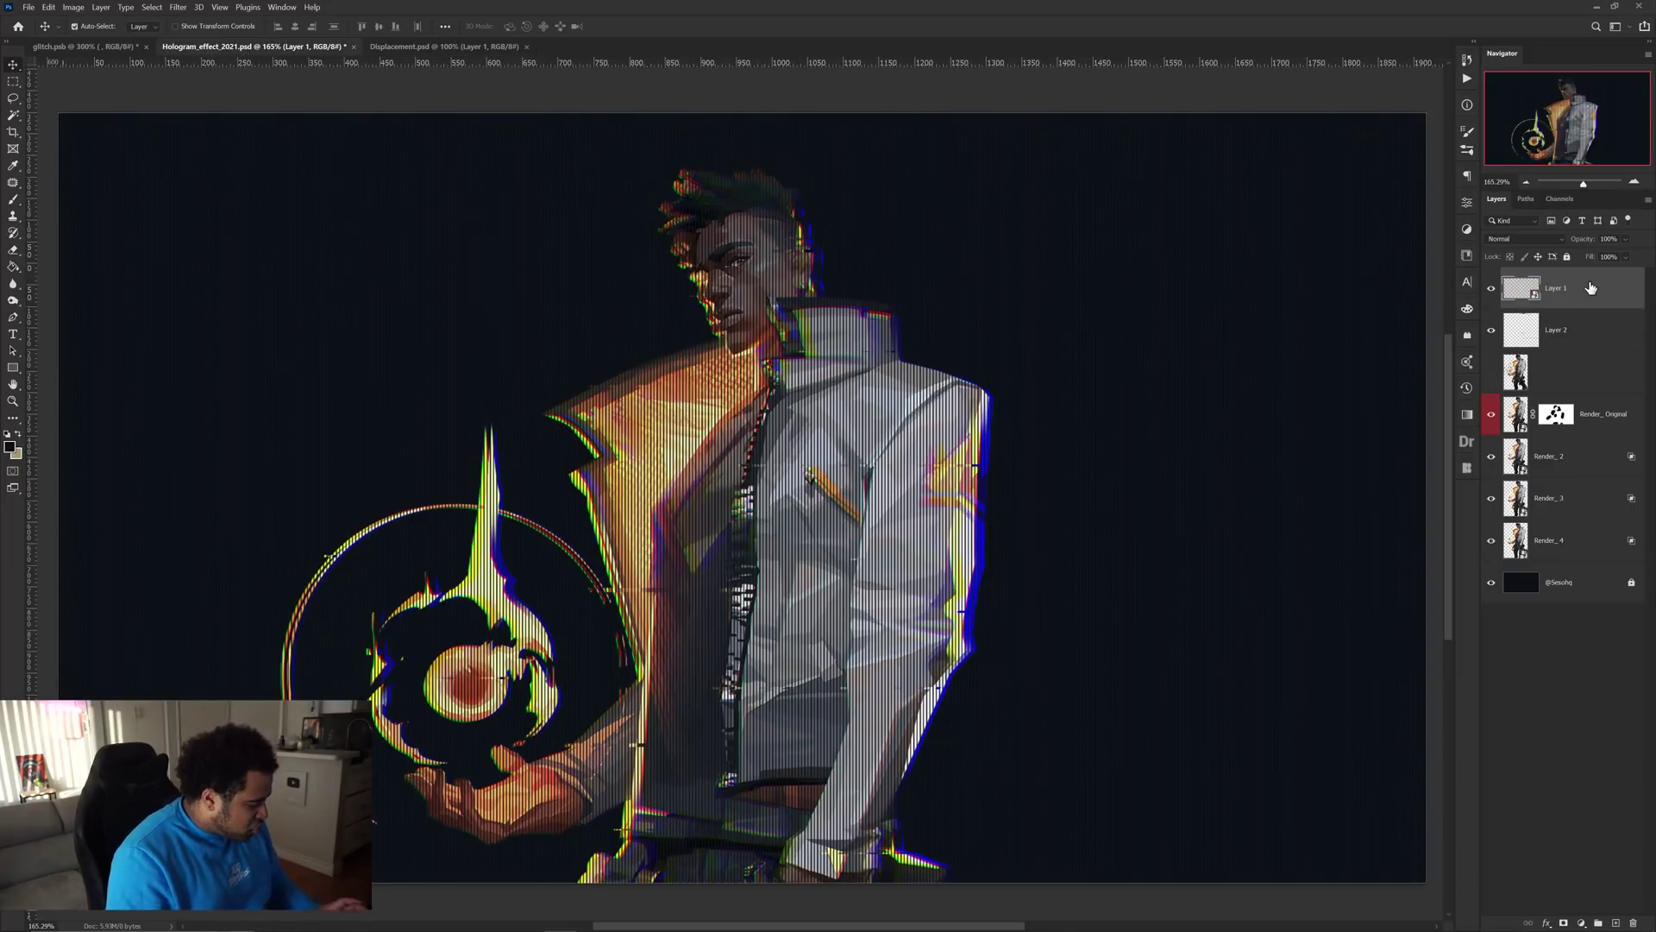
{"action": "key", "text": "ctrl+alt+shift+e"}
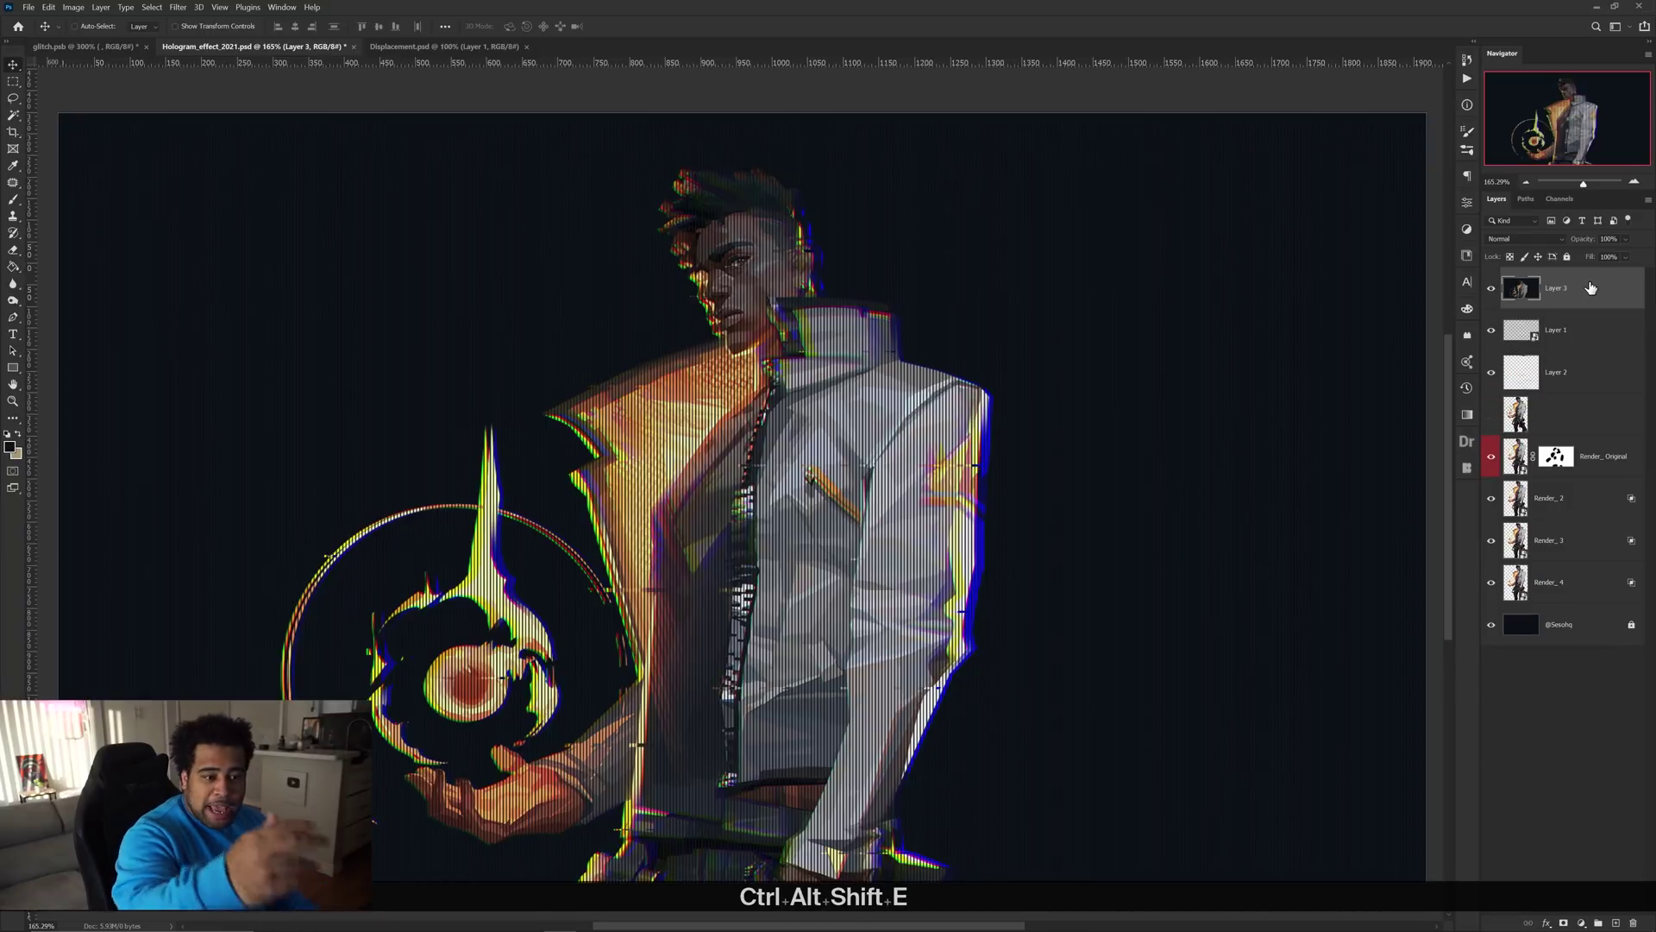
{"action": "left_click_drag", "start_coordinate": [906, 303], "coordinate": [888, 259]}
{"action": "key", "text": "ctrl+z"}
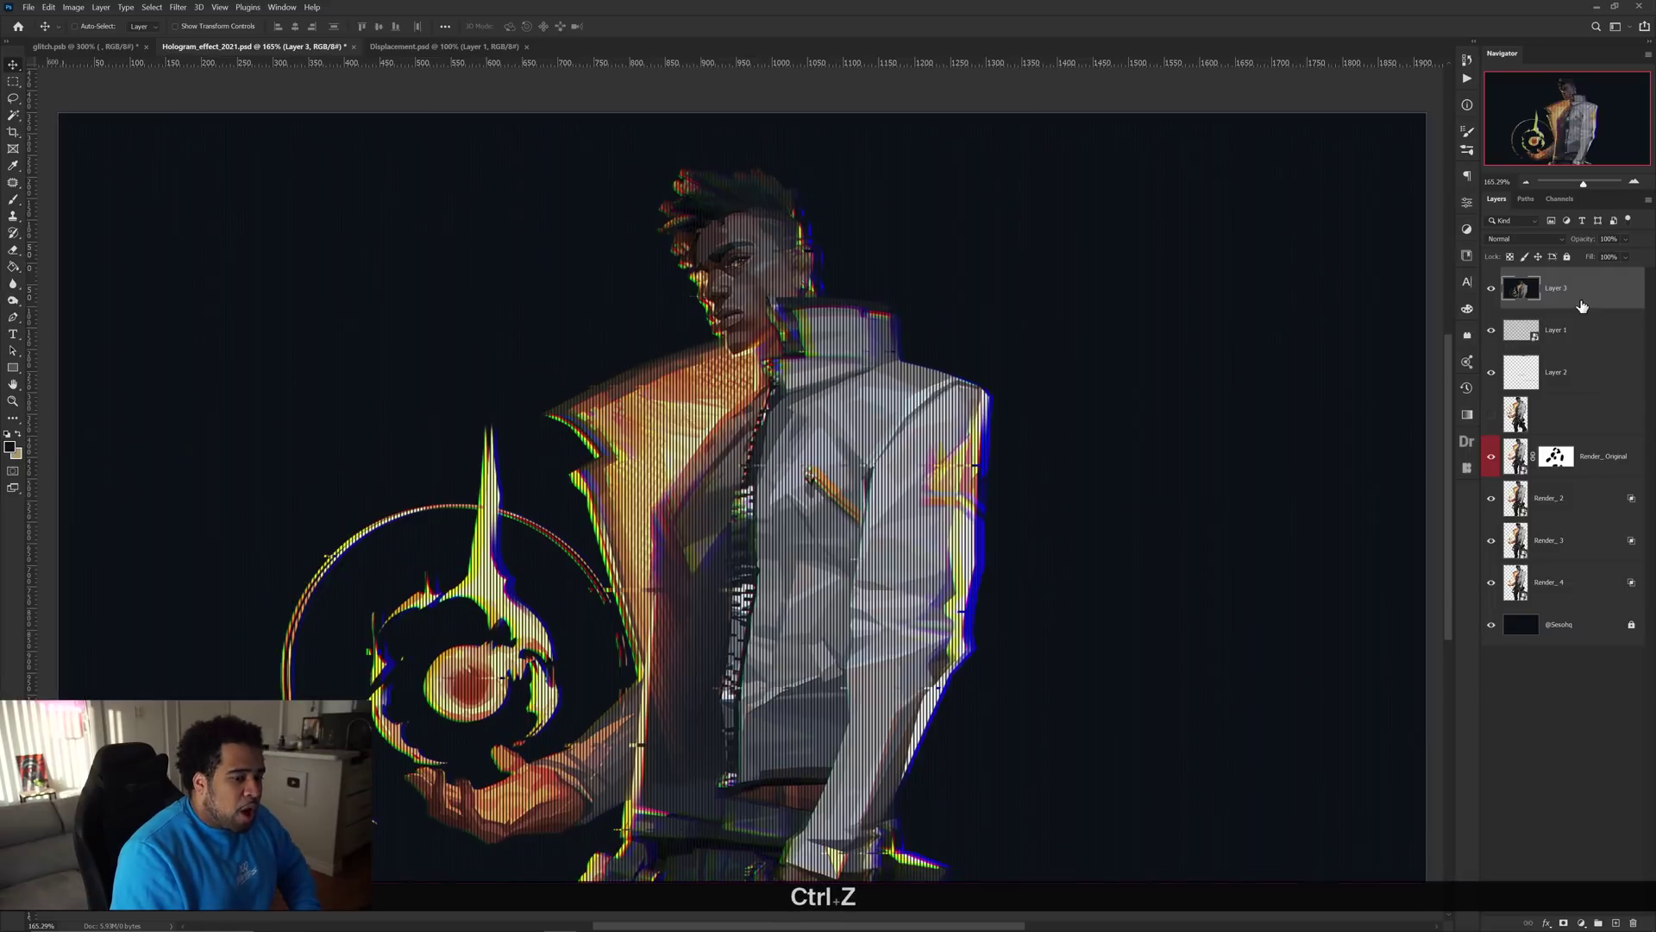
Apply the Displace filter to the merged layer with horizontal and vertical scale 5, Stretch To Fit and Repeat Edge Pixels
{"action": "left_click", "coordinate": [177, 8]}
{"action": "mouse_move", "coordinate": [204, 184]}
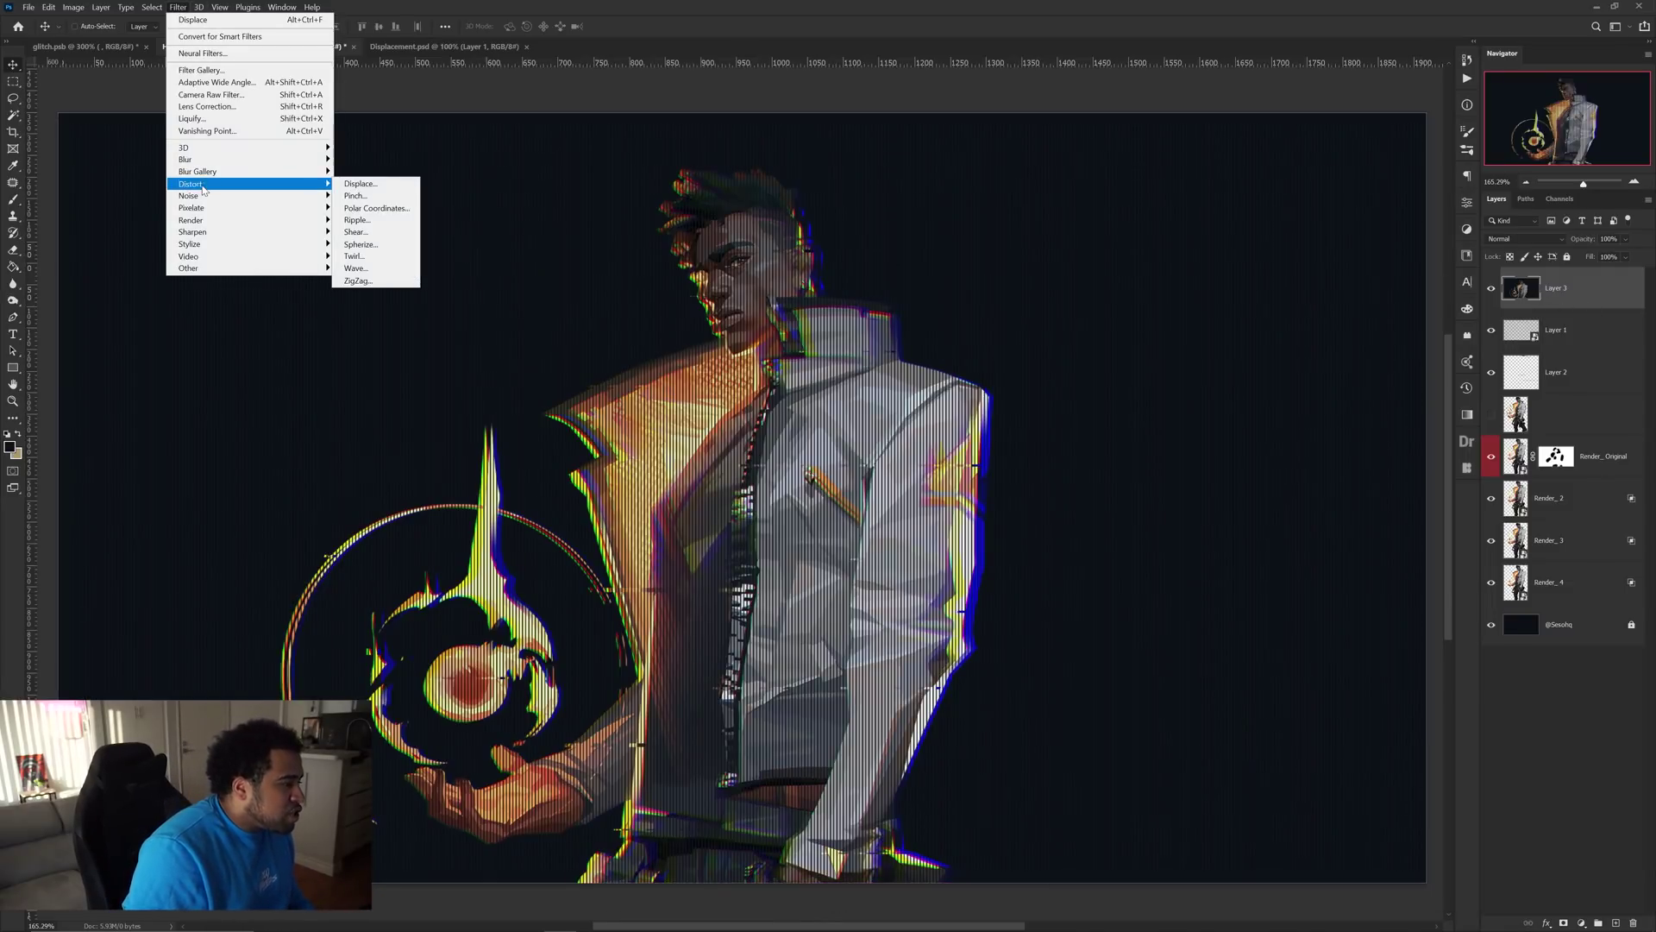
{"action": "left_click", "coordinate": [361, 186]}
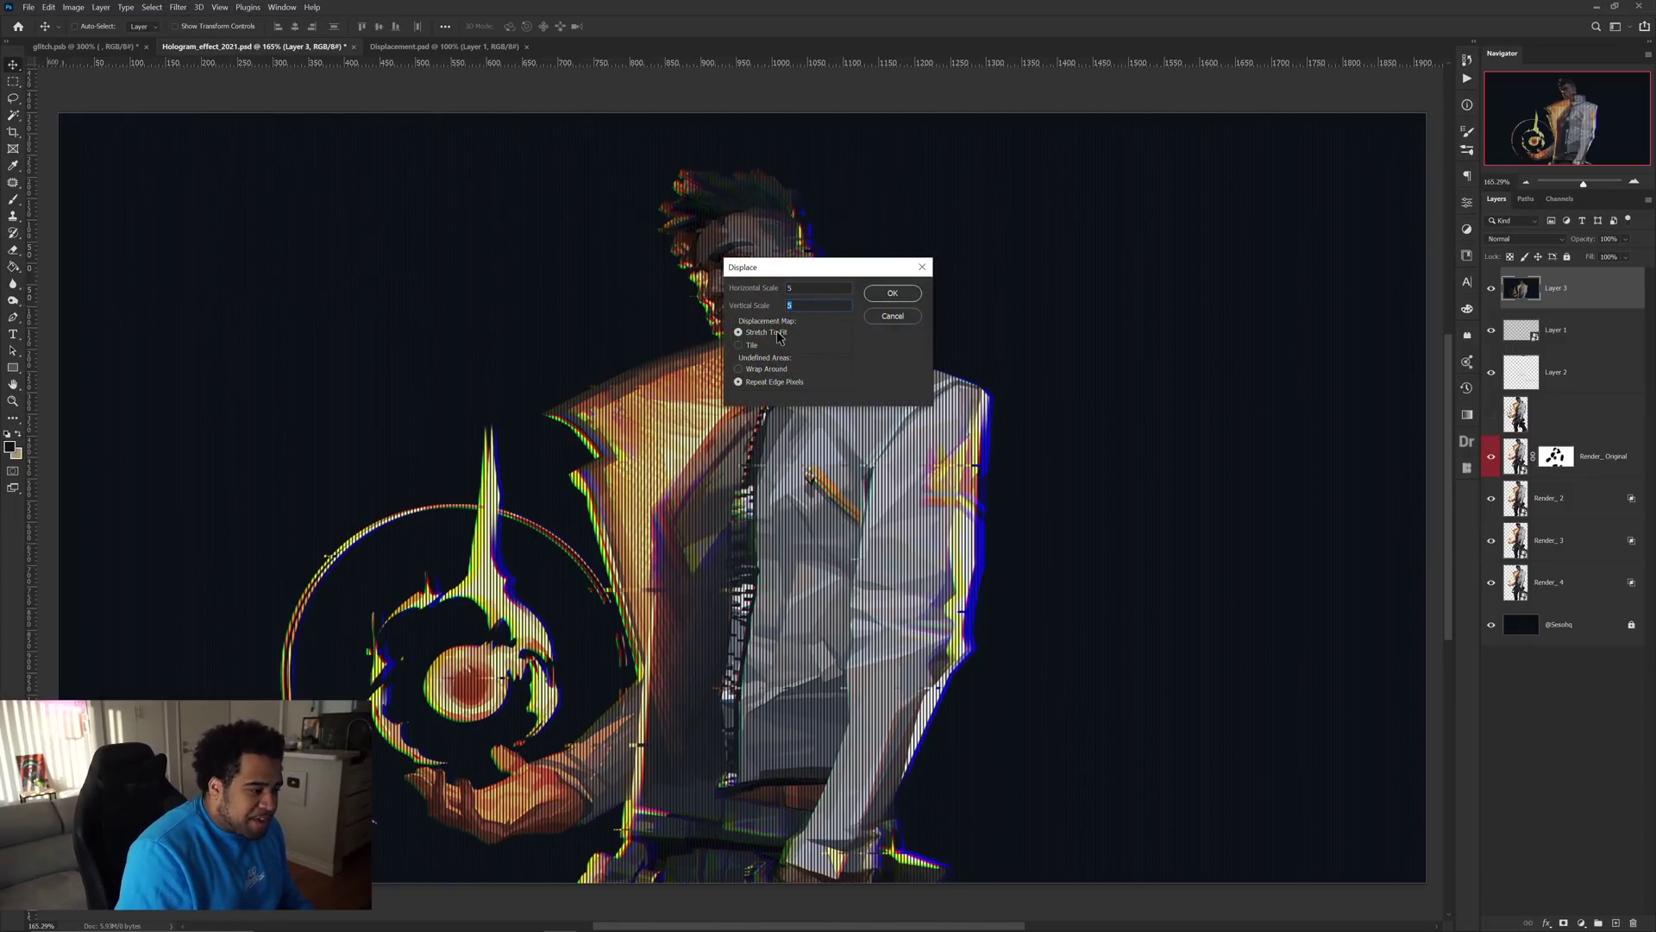
{"action": "left_click", "coordinate": [908, 294]}
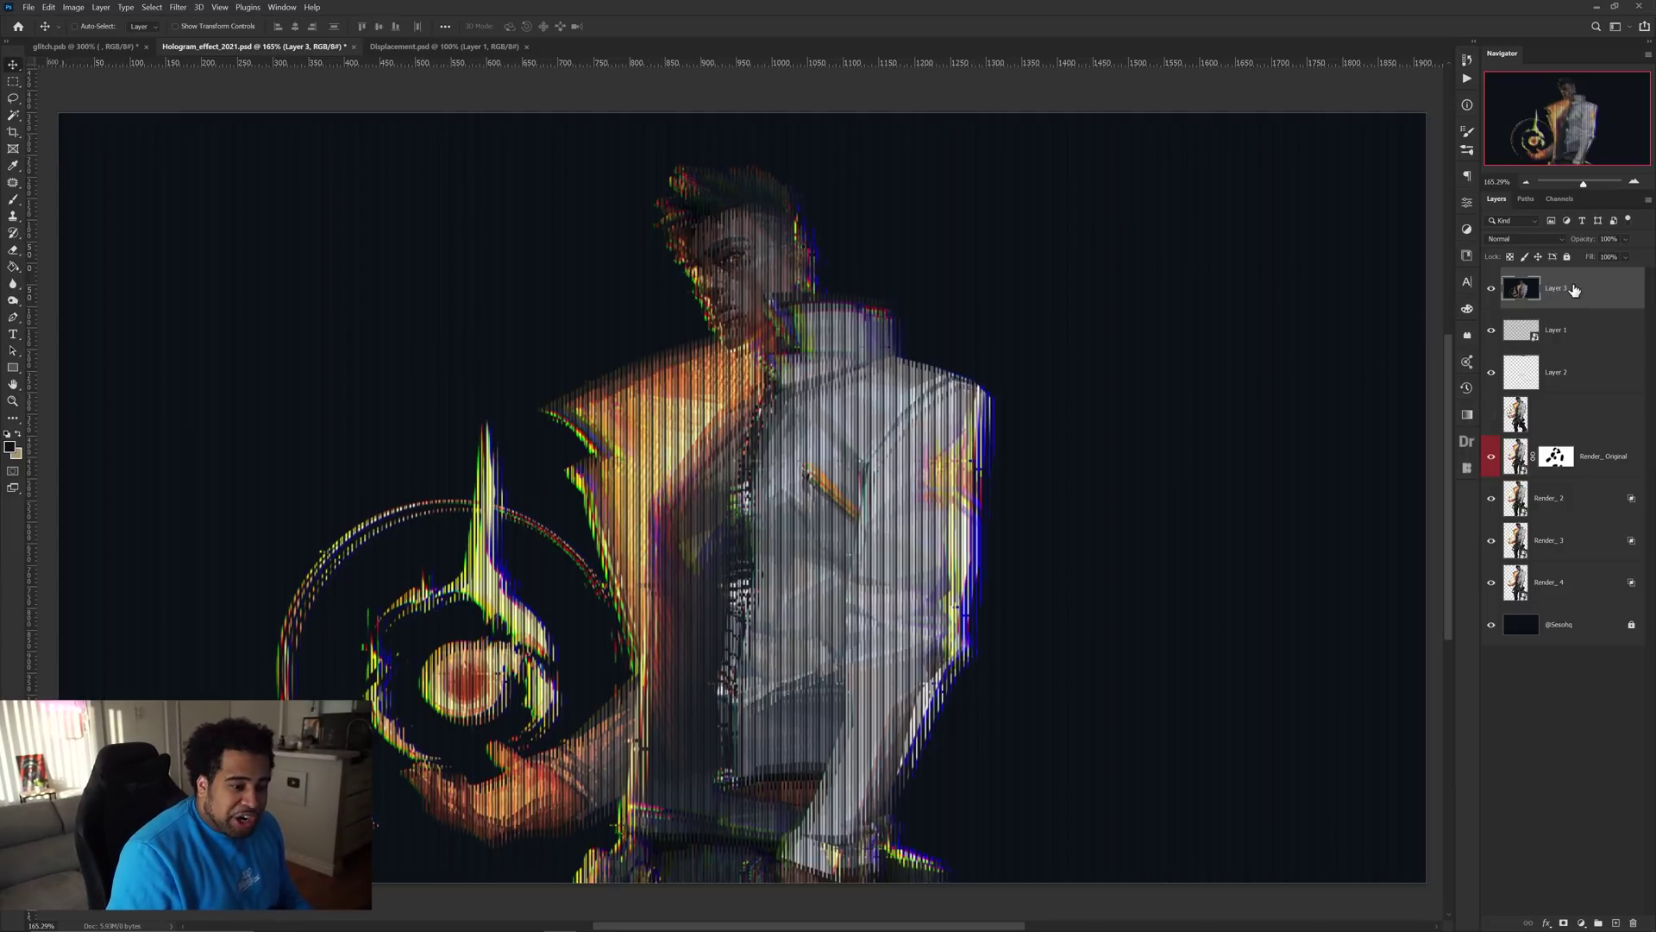
Add a layer mask to the displaced layer and fill it with black to hide the distortion
{"action": "left_click", "coordinate": [1563, 923]}
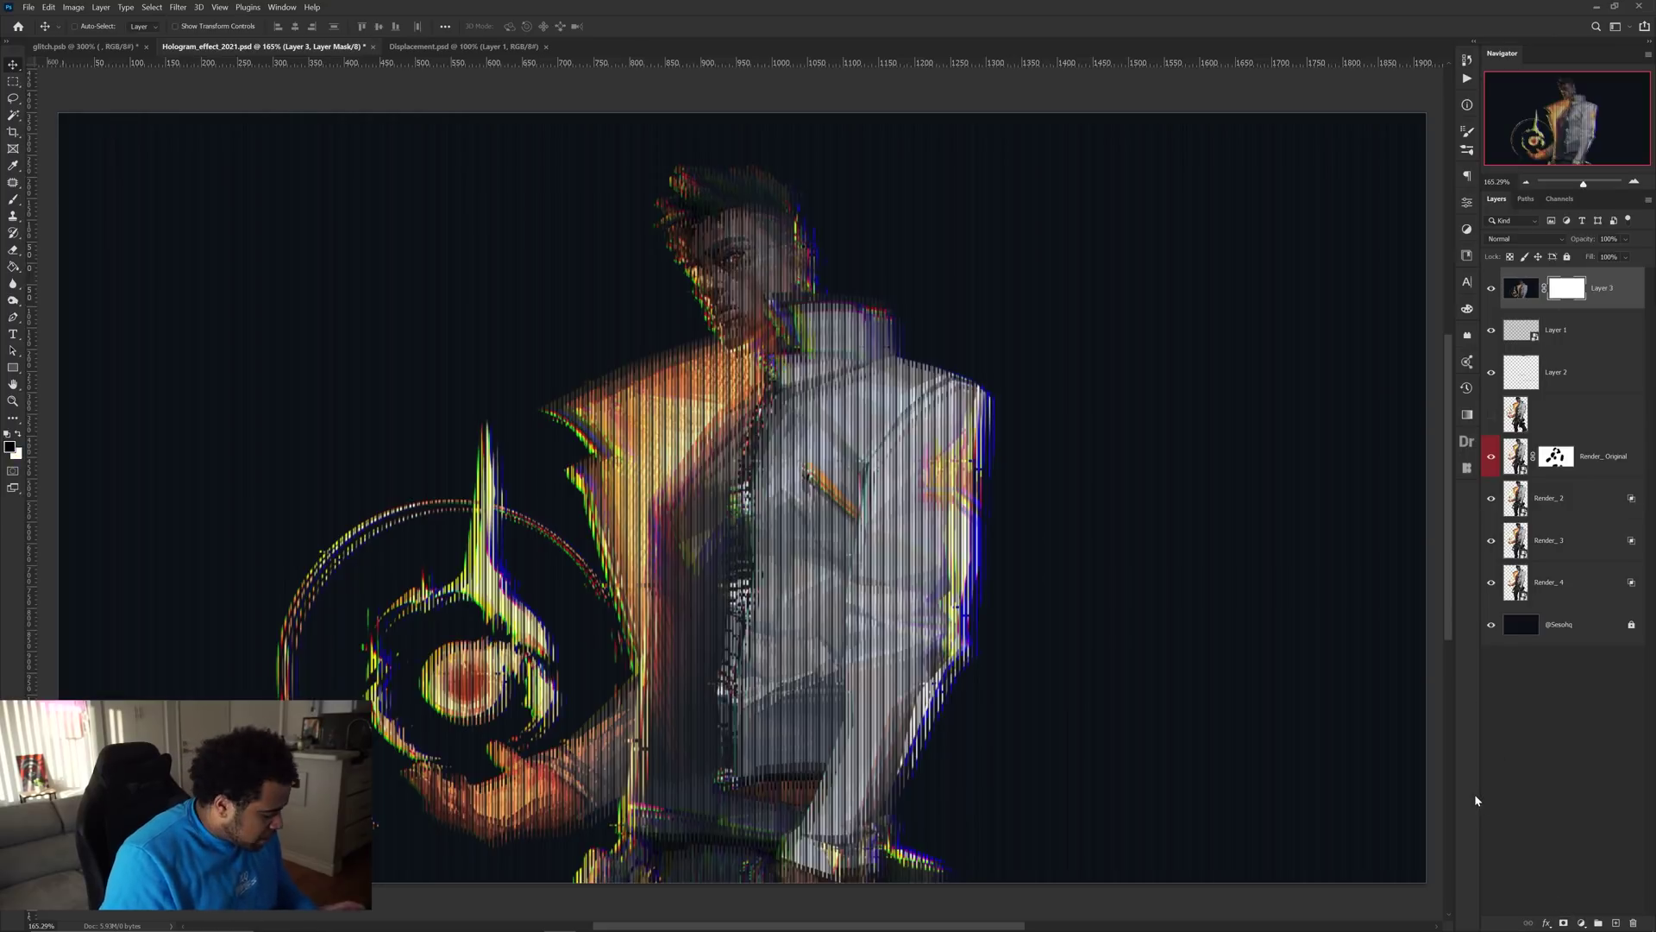
{"action": "key", "text": "ctrl+BackSpace"}
{"action": "key", "text": "alt+BackSpace"}
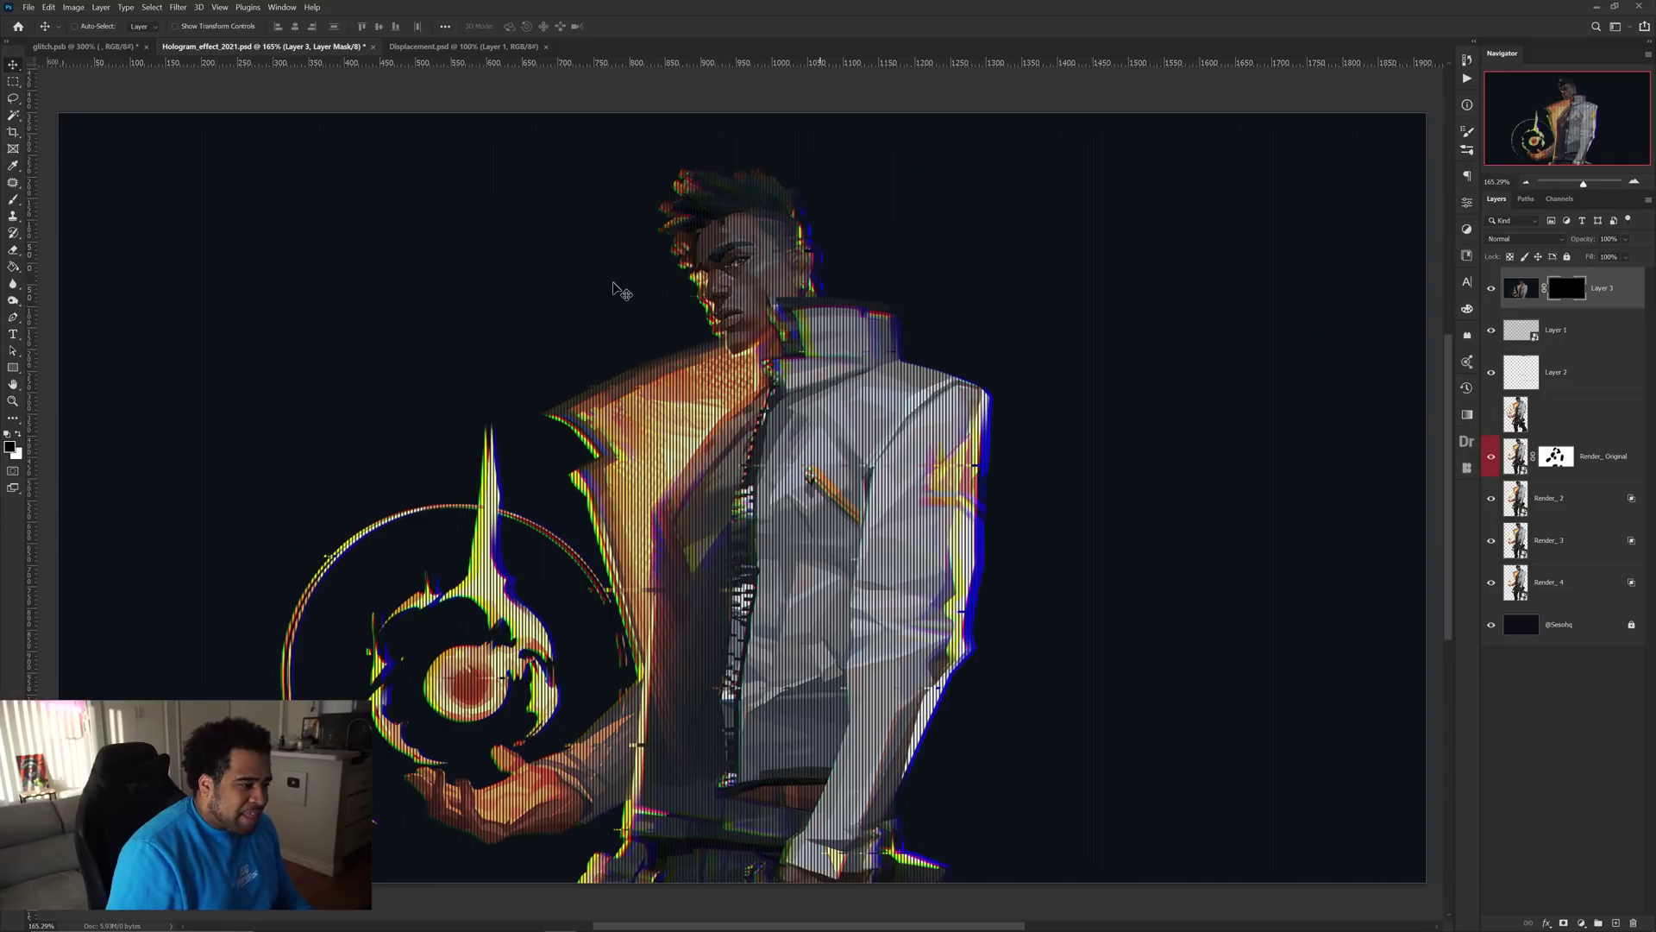
Paint white on the displaced layer's mask to reveal the distortion around the character's head, collar and outer sleeve
{"action": "key", "text": "b"}
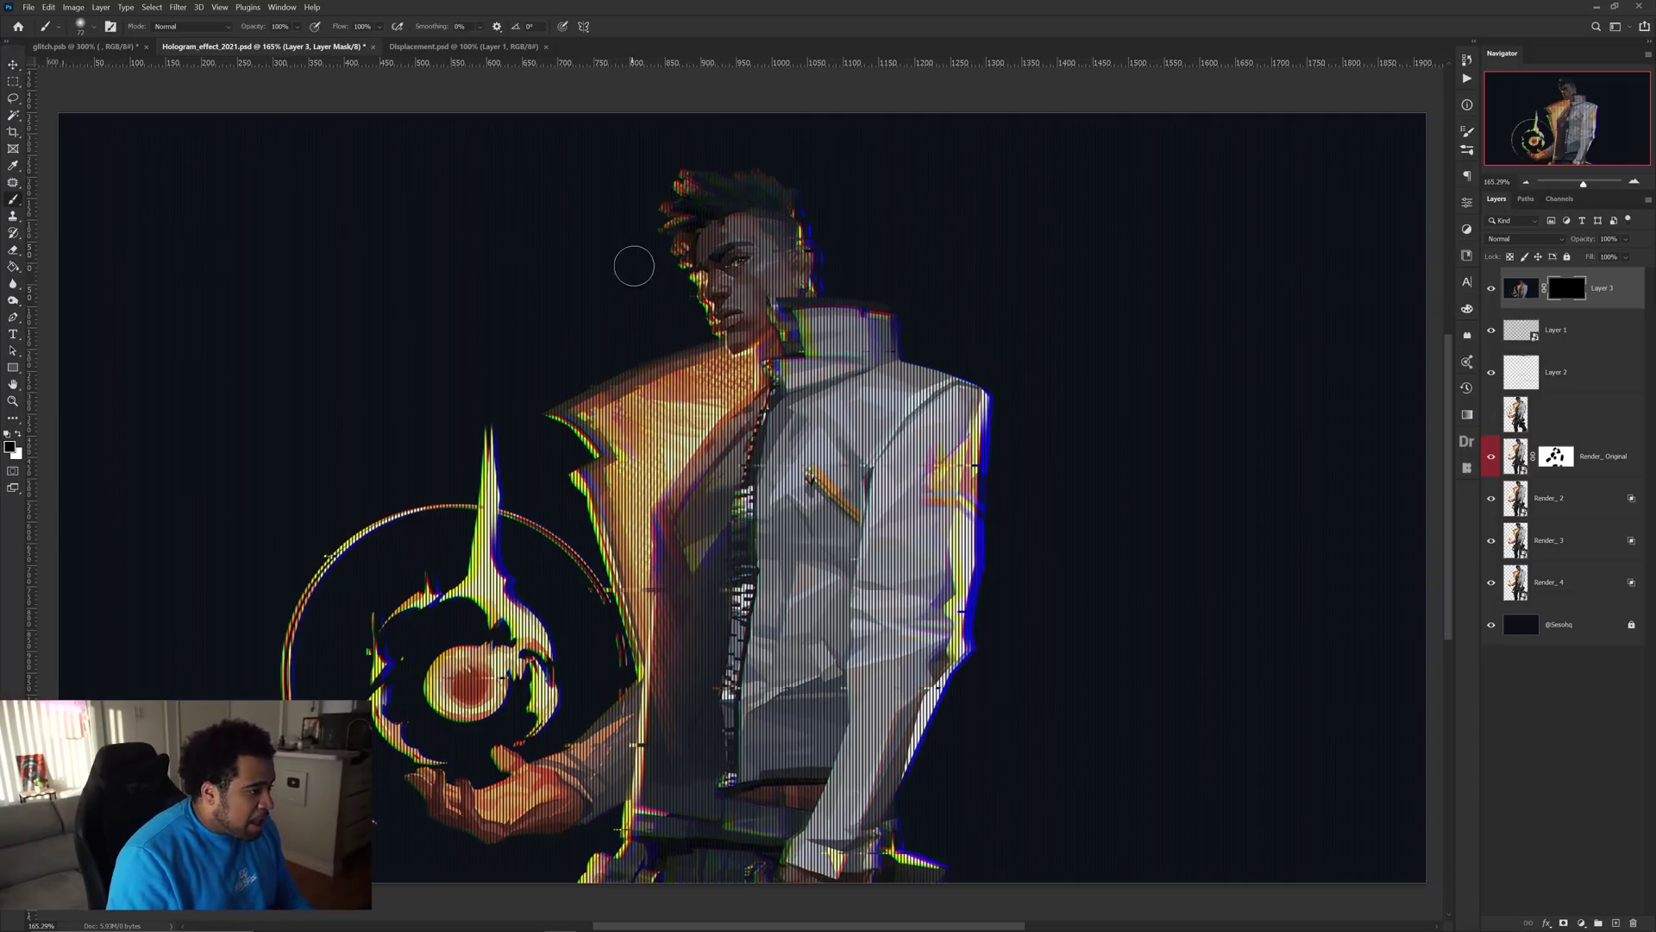
{"action": "scroll", "coordinate": [629, 259], "scroll_direction": "up", "scroll_amount": 2}
{"action": "scroll", "coordinate": [710, 268], "scroll_direction": "up", "scroll_amount": 4}
{"action": "left_click_drag", "start_coordinate": [766, 267], "coordinate": [710, 266]}
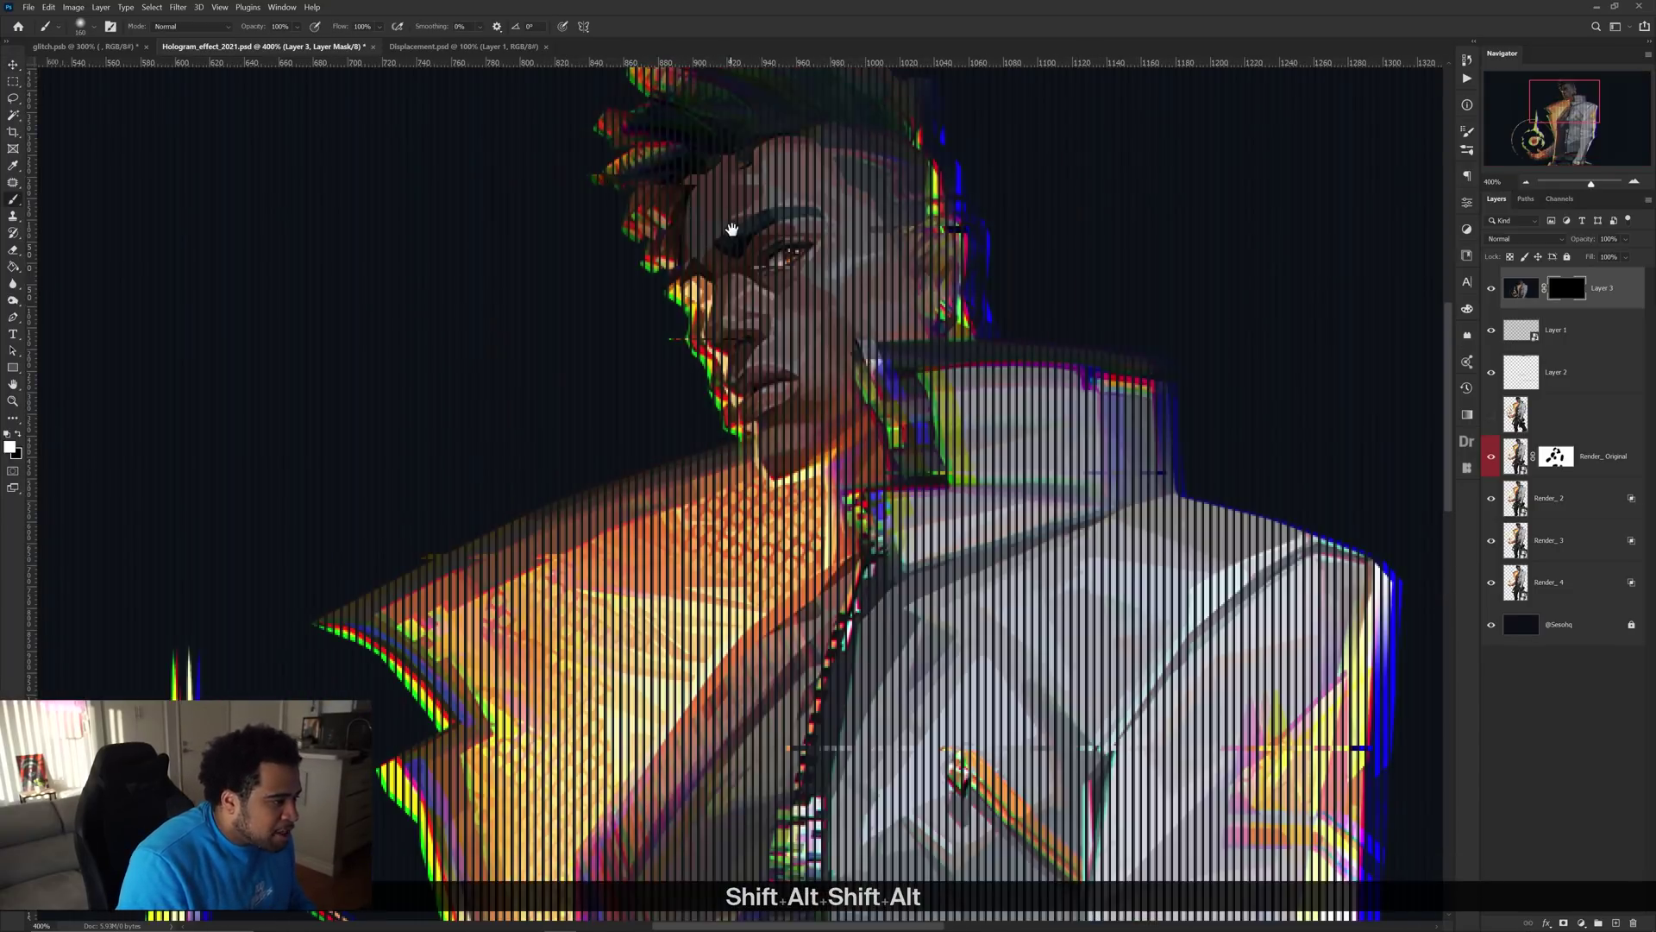
{"action": "left_click_drag", "start_coordinate": [731, 196], "coordinate": [757, 379]}
{"action": "left_click_drag", "start_coordinate": [862, 319], "coordinate": [812, 319]}
{"action": "mouse_move", "coordinate": [966, 408]}
{"action": "left_mouse_down"}
{"action": "mouse_move", "coordinate": [622, 168]}
{"action": "mouse_move", "coordinate": [751, 259]}
{"action": "mouse_move", "coordinate": [819, 350]}
{"action": "left_mouse_up"}
{"action": "left_click_drag", "start_coordinate": [963, 376], "coordinate": [836, 297]}
{"action": "mouse_move", "coordinate": [953, 415]}
{"action": "left_mouse_down"}
{"action": "mouse_move", "coordinate": [999, 558]}
{"action": "mouse_move", "coordinate": [972, 764]}
{"action": "mouse_move", "coordinate": [874, 378]}
{"action": "mouse_move", "coordinate": [948, 268]}
{"action": "mouse_move", "coordinate": [959, 281]}
{"action": "mouse_move", "coordinate": [911, 618]}
{"action": "left_mouse_up"}
{"action": "key", "text": "ctrl+z"}
{"action": "right_click", "coordinate": [948, 266], "text": "alt"}
{"action": "mouse_move", "coordinate": [890, 721]}
{"action": "left_mouse_down"}
{"action": "mouse_move", "coordinate": [995, 444]}
{"action": "mouse_move", "coordinate": [1035, 266]}
{"action": "left_mouse_up"}
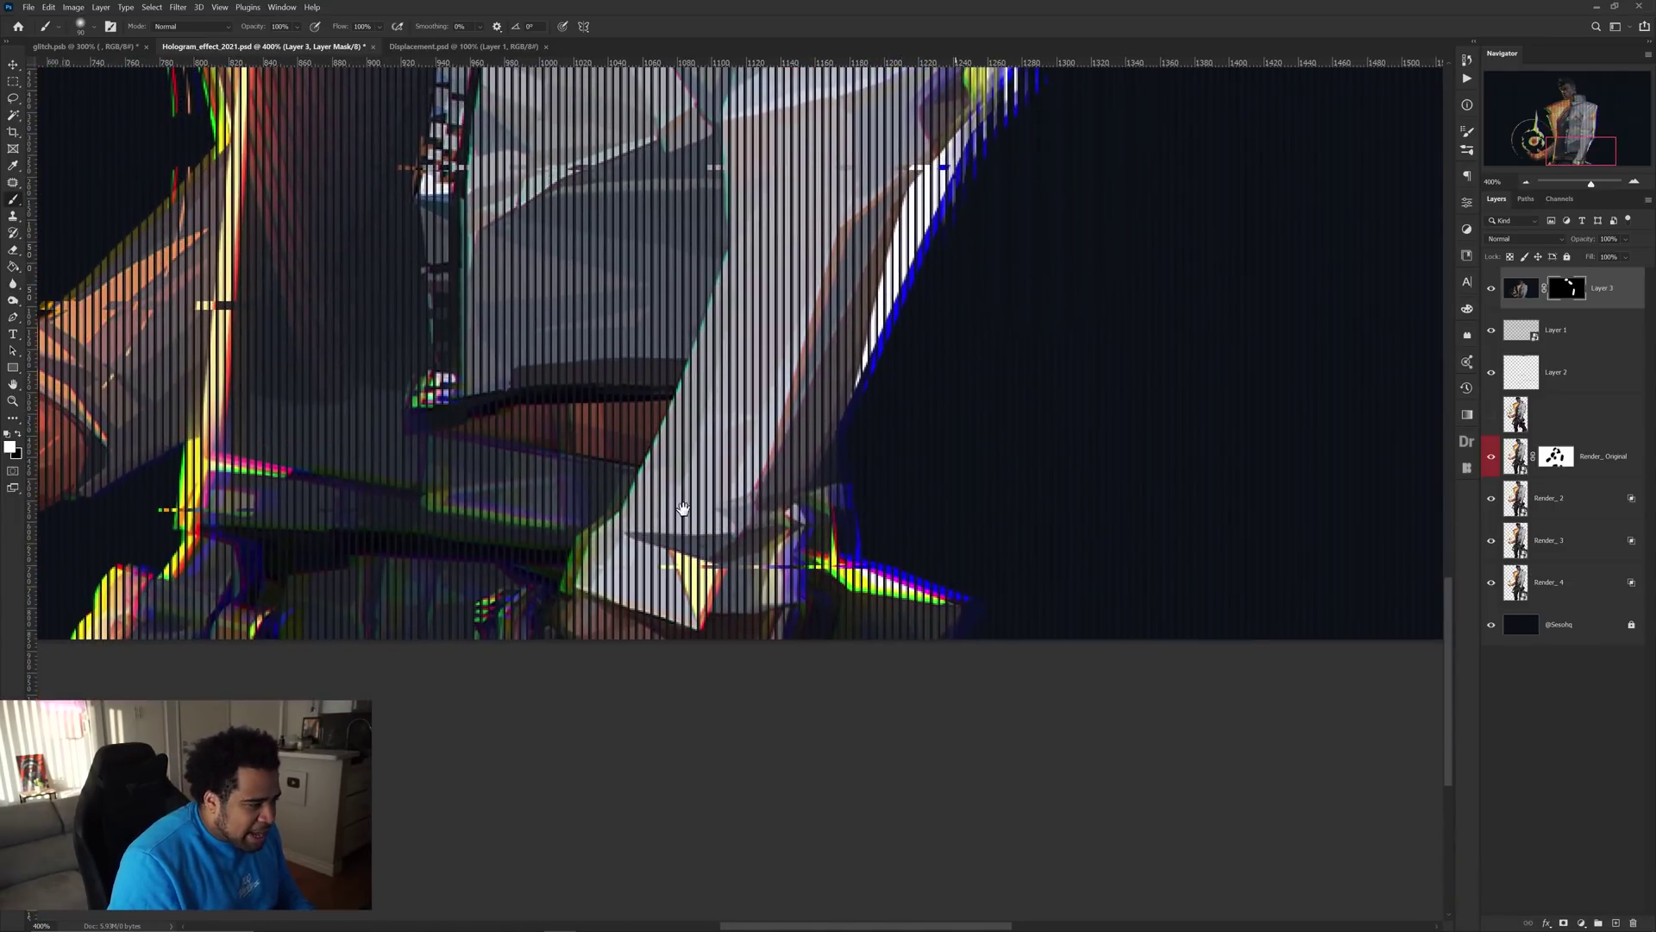
Reveal the displacement on the mask along the belt, the raised hand and the orb ring
{"action": "left_click_drag", "start_coordinate": [466, 556], "coordinate": [1006, 562]}
{"action": "mouse_move", "coordinate": [681, 557]}
{"action": "left_mouse_down"}
{"action": "mouse_move", "coordinate": [832, 562]}
{"action": "mouse_move", "coordinate": [725, 647]}
{"action": "left_mouse_up"}
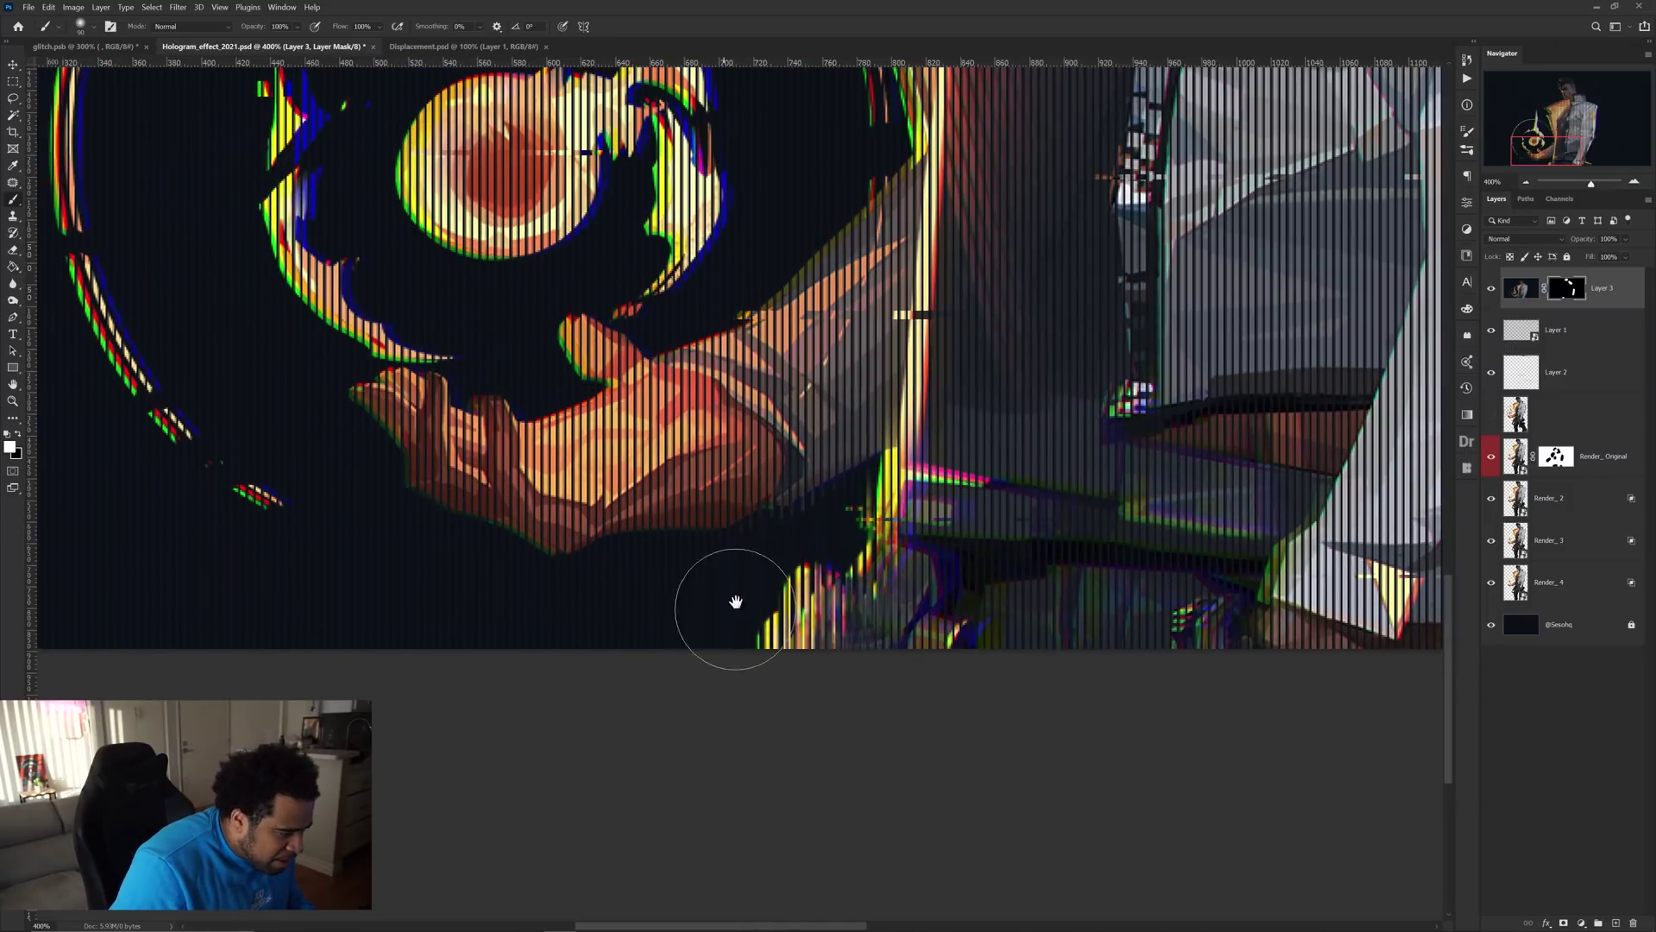
{"action": "left_click_drag", "start_coordinate": [730, 365], "coordinate": [780, 681]}
{"action": "left_click_drag", "start_coordinate": [320, 347], "coordinate": [673, 462]}
{"action": "mouse_move", "coordinate": [528, 412]}
{"action": "left_mouse_down"}
{"action": "mouse_move", "coordinate": [310, 348]}
{"action": "mouse_move", "coordinate": [263, 664]}
{"action": "left_mouse_up"}
{"action": "scroll", "coordinate": [326, 677], "scroll_direction": "down", "scroll_amount": 3}
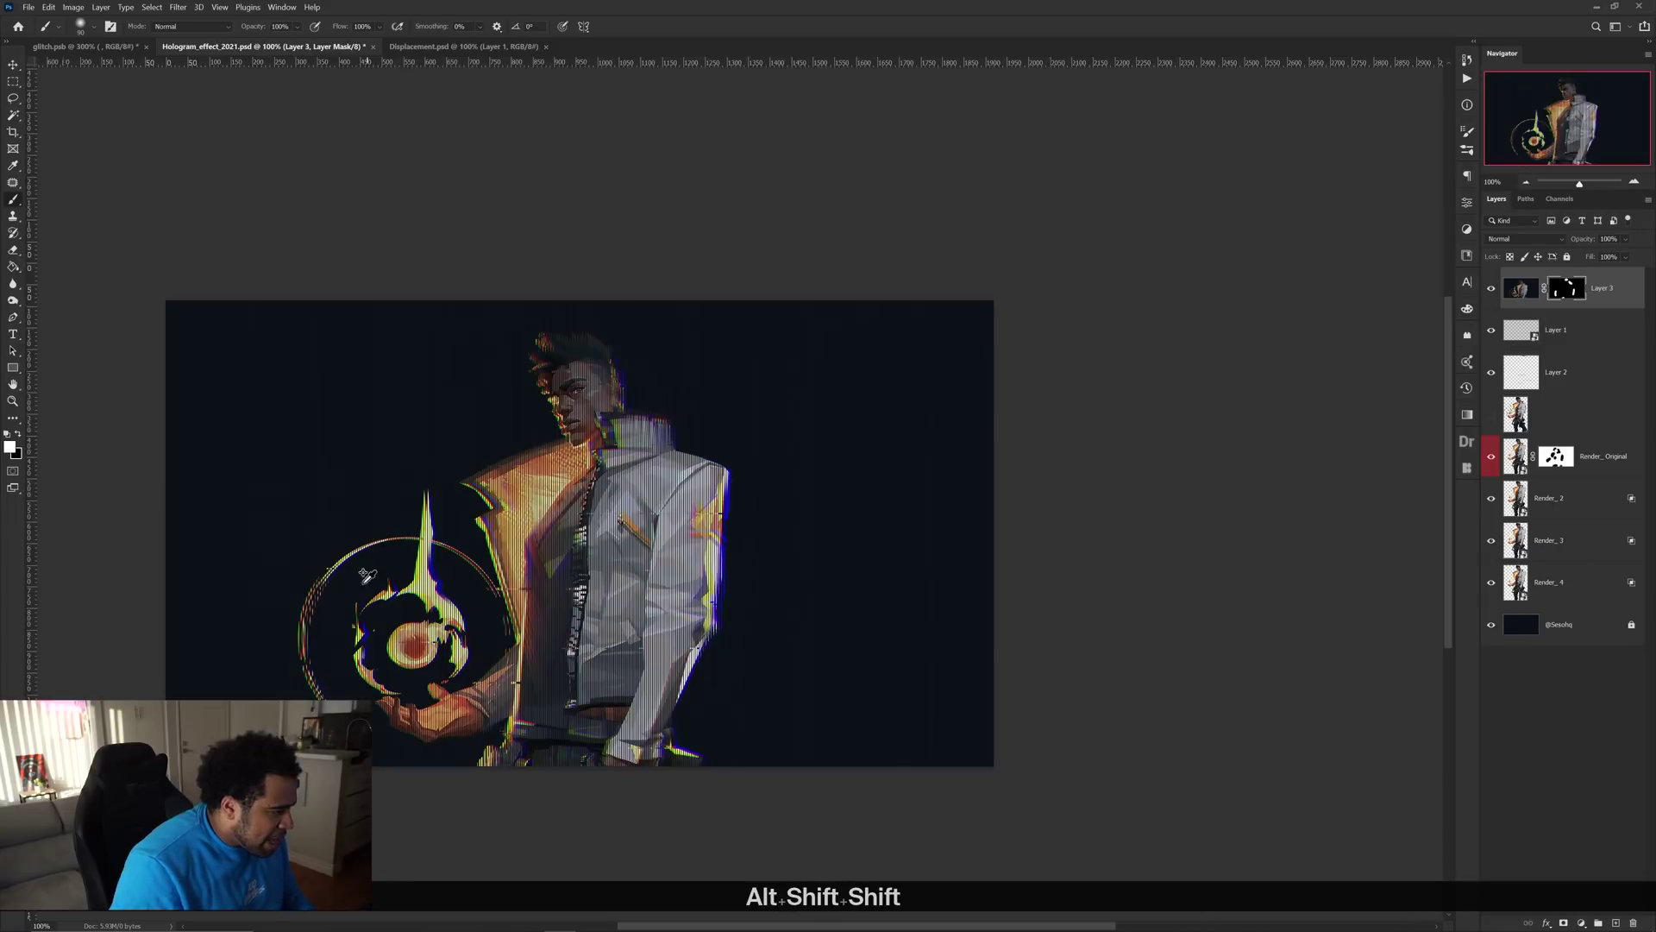
Reveal the displacement on the mask along the orange lapel and the jacket's zipper area
{"action": "scroll", "coordinate": [458, 462], "scroll_direction": "up", "scroll_amount": 5}
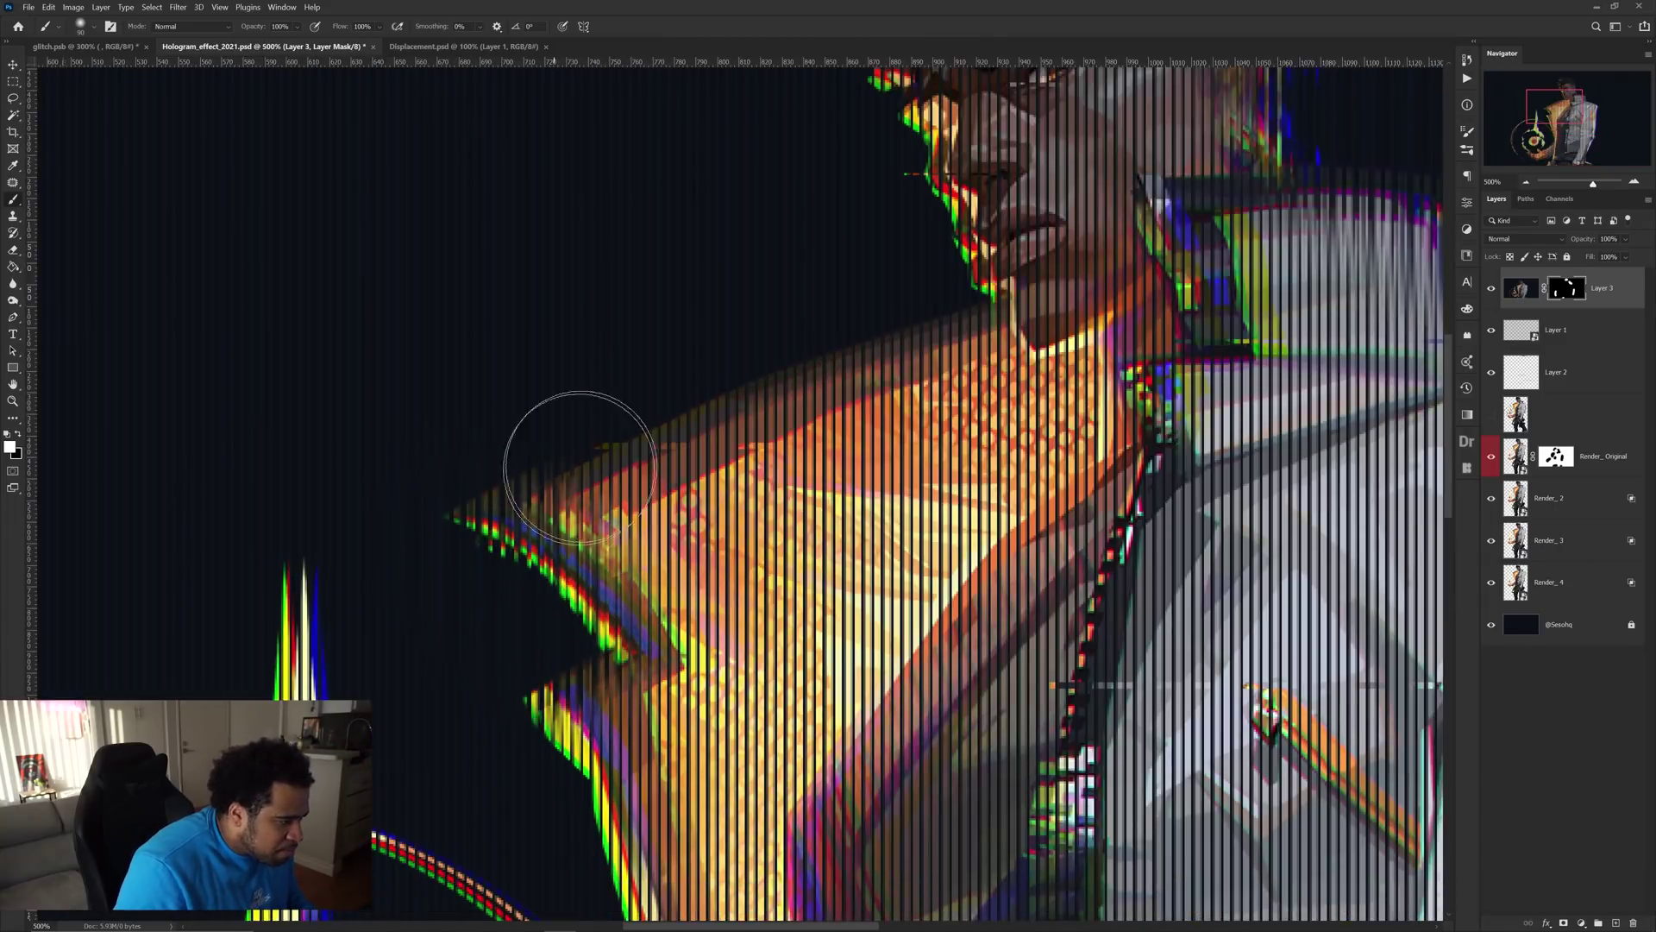
{"action": "scroll", "coordinate": [555, 480], "scroll_direction": "down", "scroll_amount": 2}
{"action": "scroll", "coordinate": [603, 517], "scroll_direction": "down", "scroll_amount": 2}
{"action": "scroll", "coordinate": [618, 528], "scroll_direction": "down", "scroll_amount": 1}
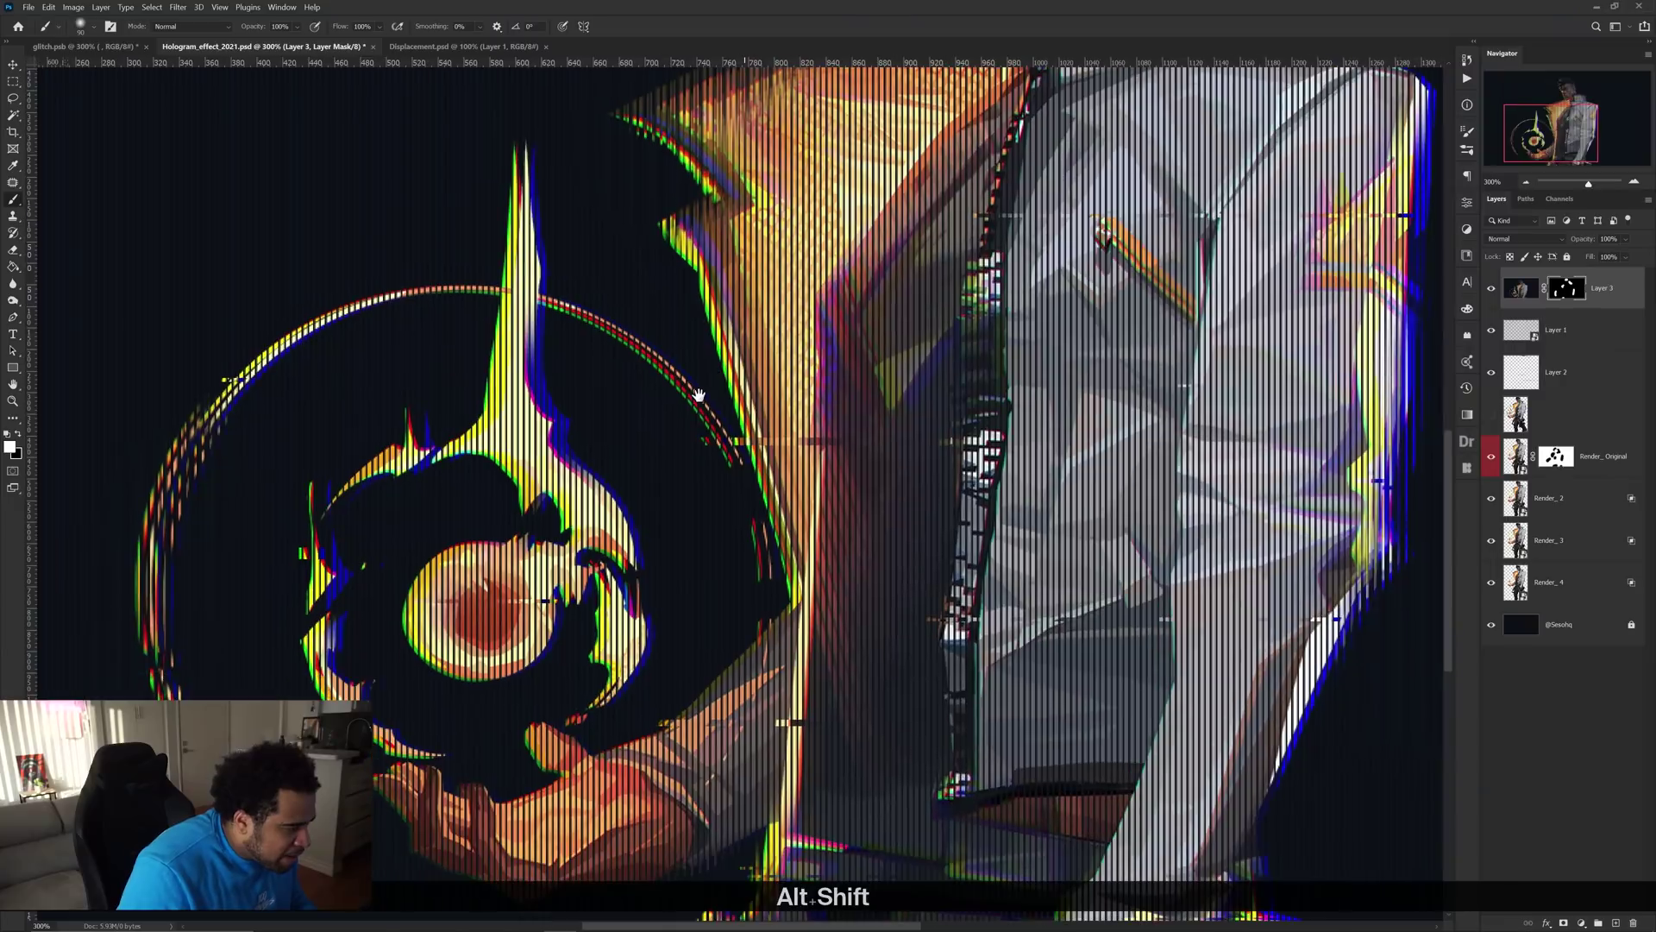
{"action": "scroll", "coordinate": [727, 429], "scroll_direction": "down", "scroll_amount": 1}
{"action": "scroll", "coordinate": [778, 408], "scroll_direction": "up", "scroll_amount": 4}
{"action": "left_click_drag", "start_coordinate": [840, 415], "coordinate": [748, 566]}
{"action": "scroll", "coordinate": [819, 475], "scroll_direction": "down", "scroll_amount": 3}
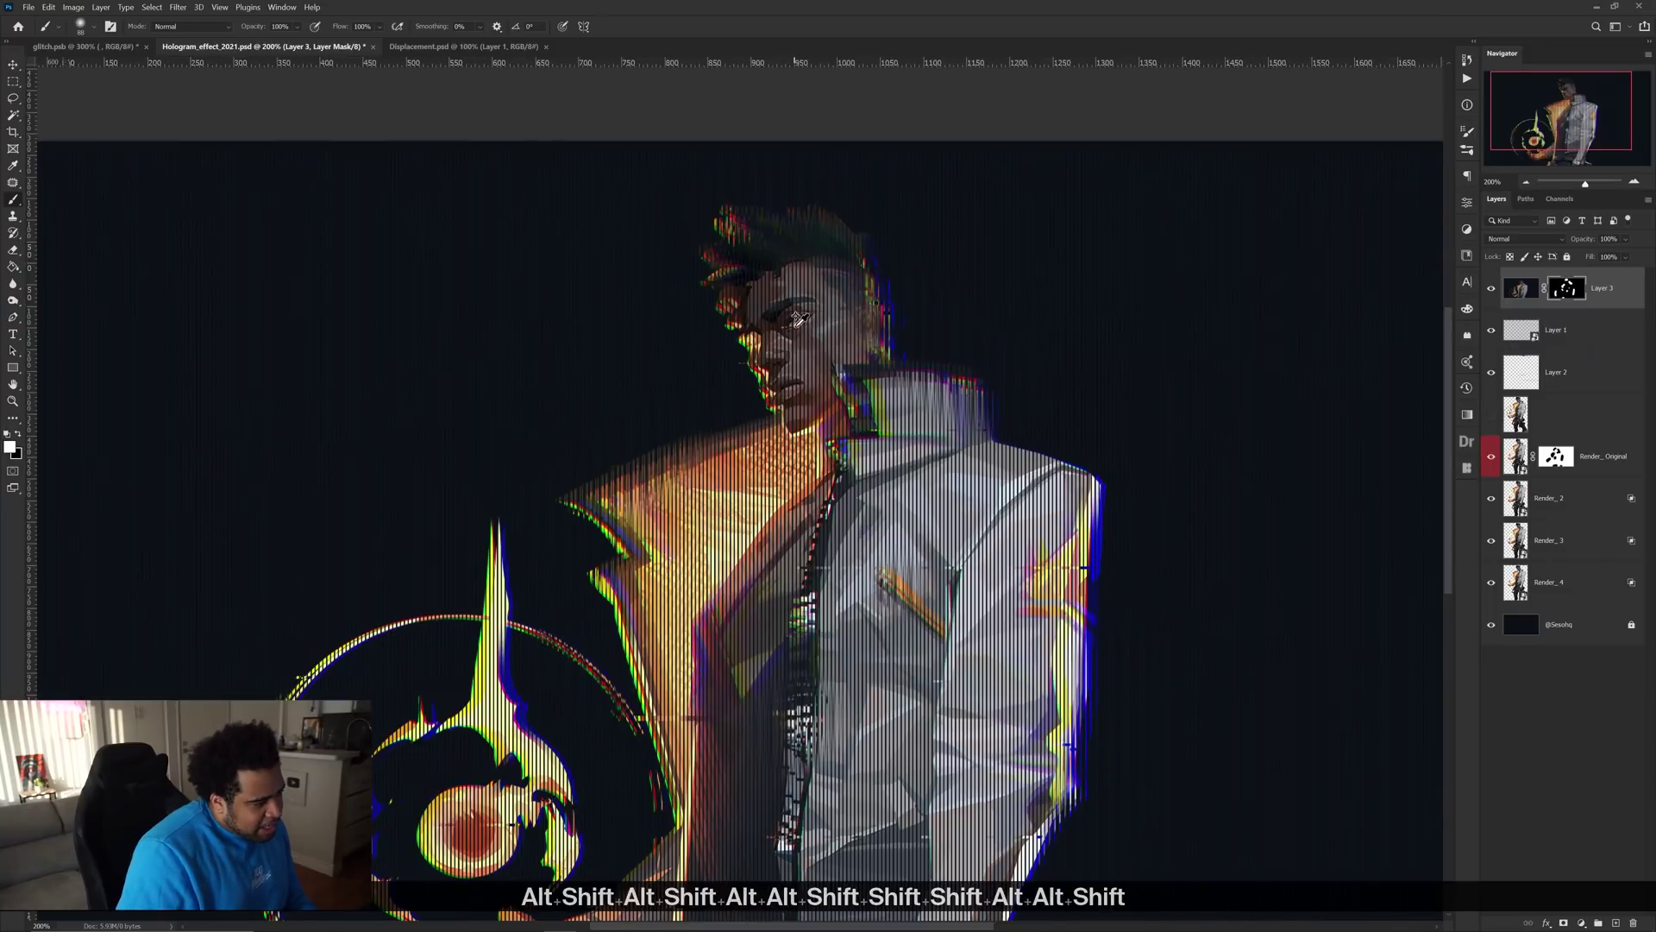
Examine the revealed displacement on the face and jacket up close and across the whole artwork
{"action": "scroll", "coordinate": [902, 366], "scroll_direction": "up", "scroll_amount": 4}
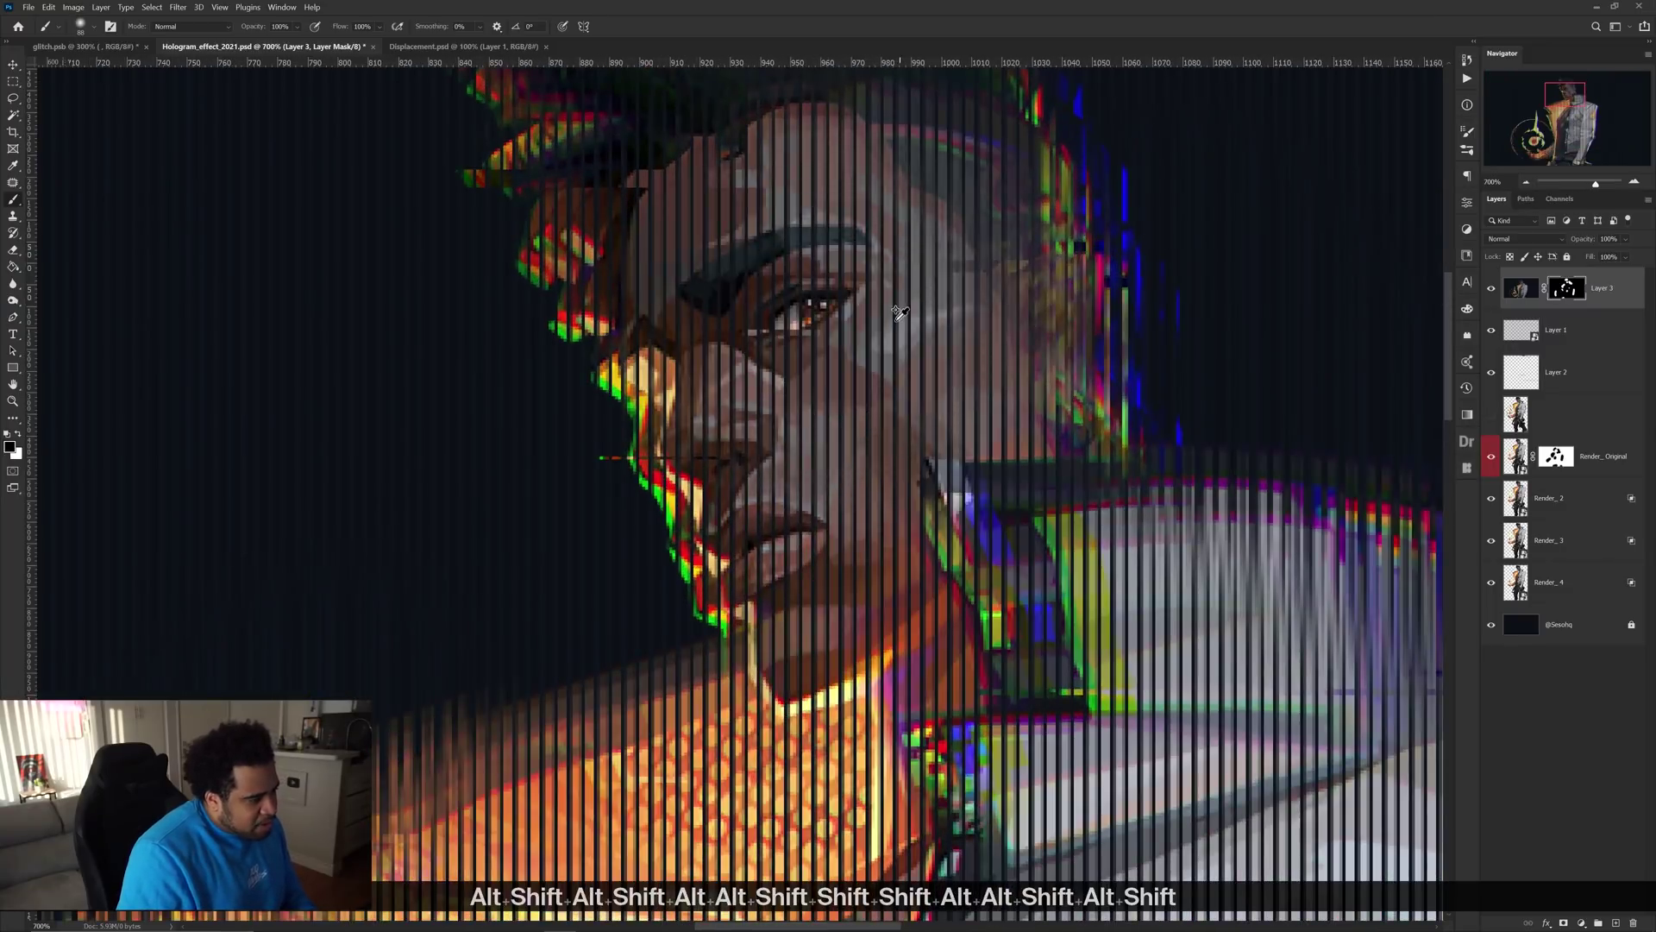
{"action": "scroll", "coordinate": [871, 267], "scroll_direction": "down", "scroll_amount": 4}
{"action": "scroll", "coordinate": [870, 276], "scroll_direction": "down", "scroll_amount": 1}
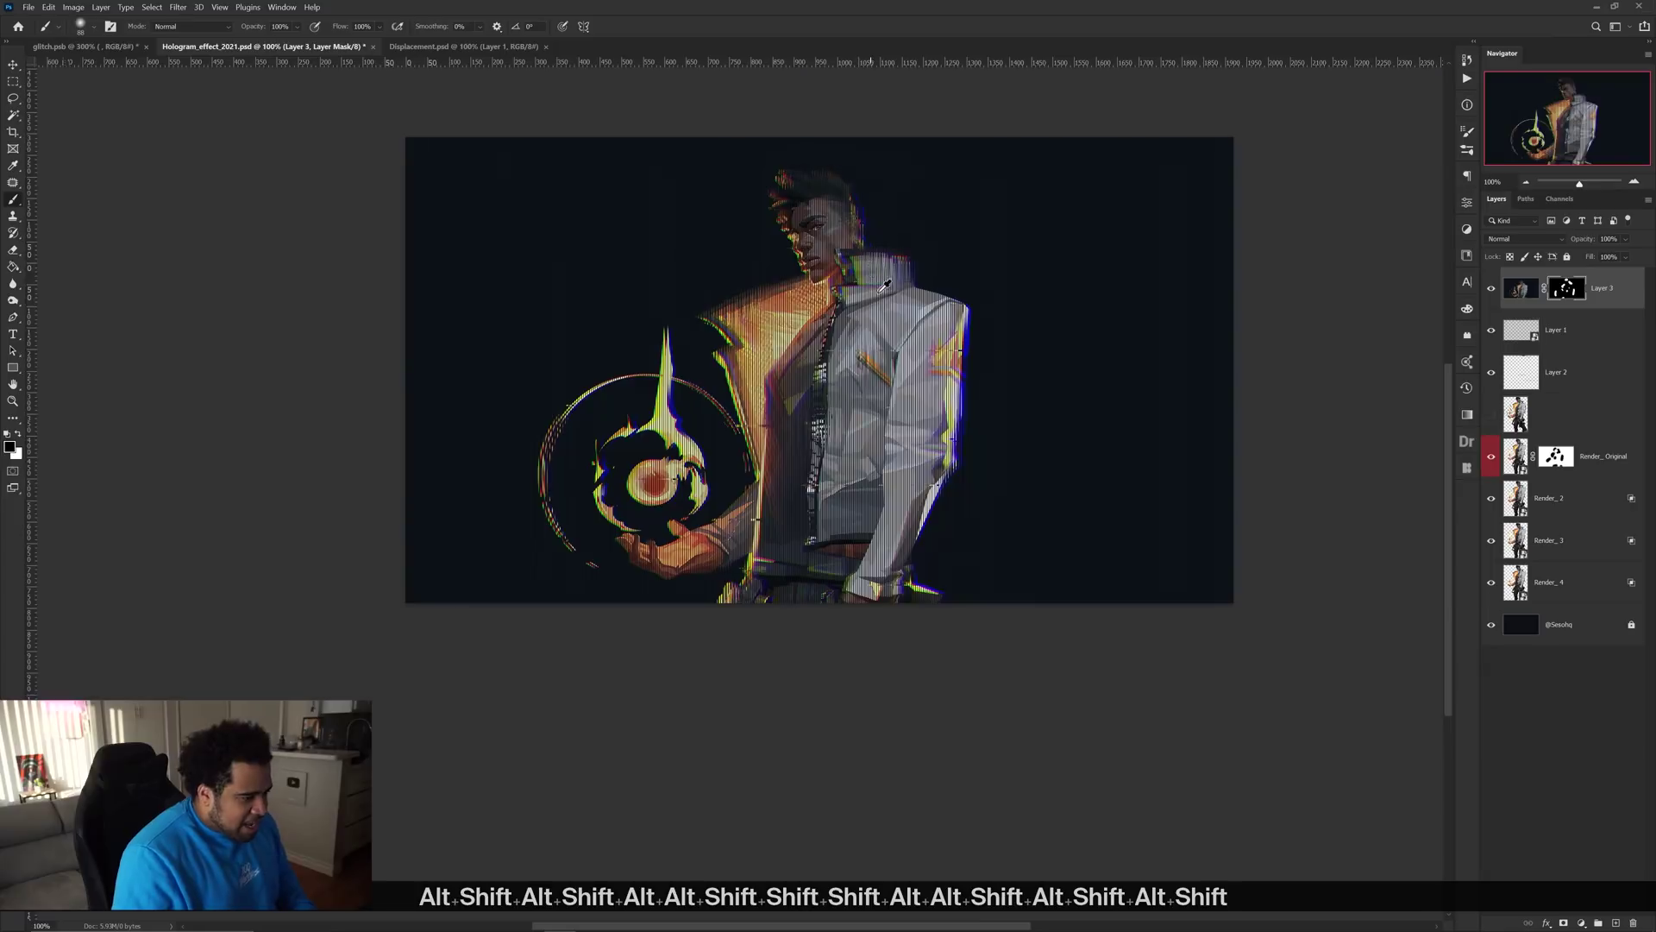
{"action": "key", "text": "v"}
{"action": "left_click_drag", "start_coordinate": [906, 358], "coordinate": [856, 411]}
{"action": "scroll", "coordinate": [839, 422], "scroll_direction": "up", "scroll_amount": 1}
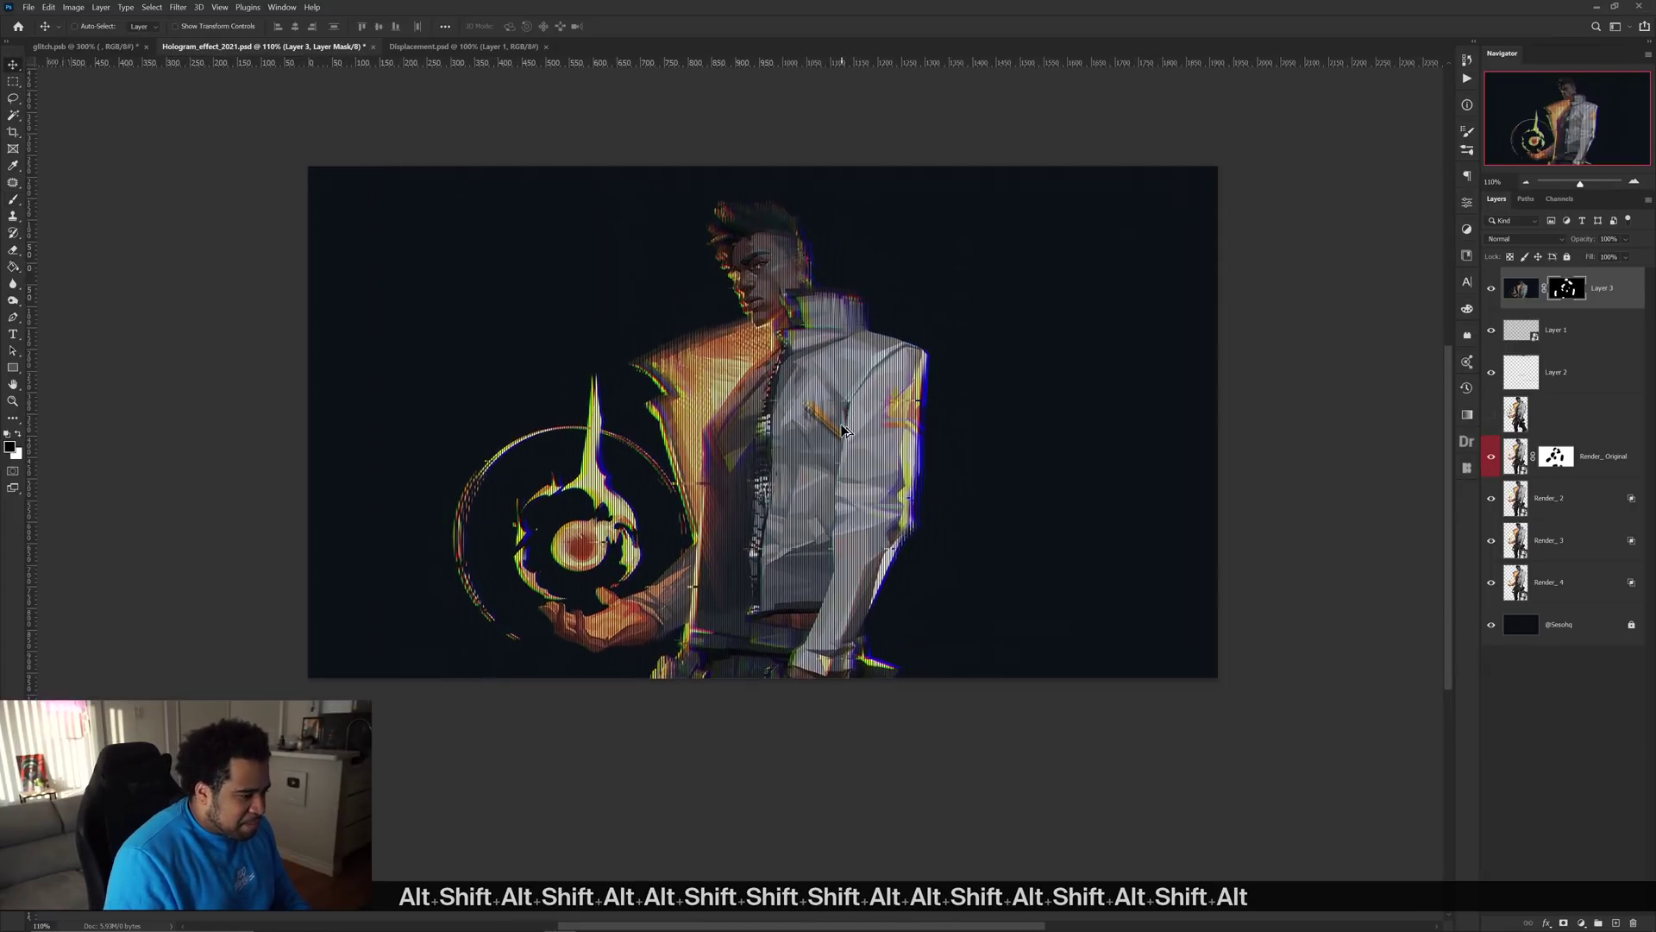
{"action": "scroll", "coordinate": [841, 427], "scroll_direction": "up", "scroll_amount": 2}
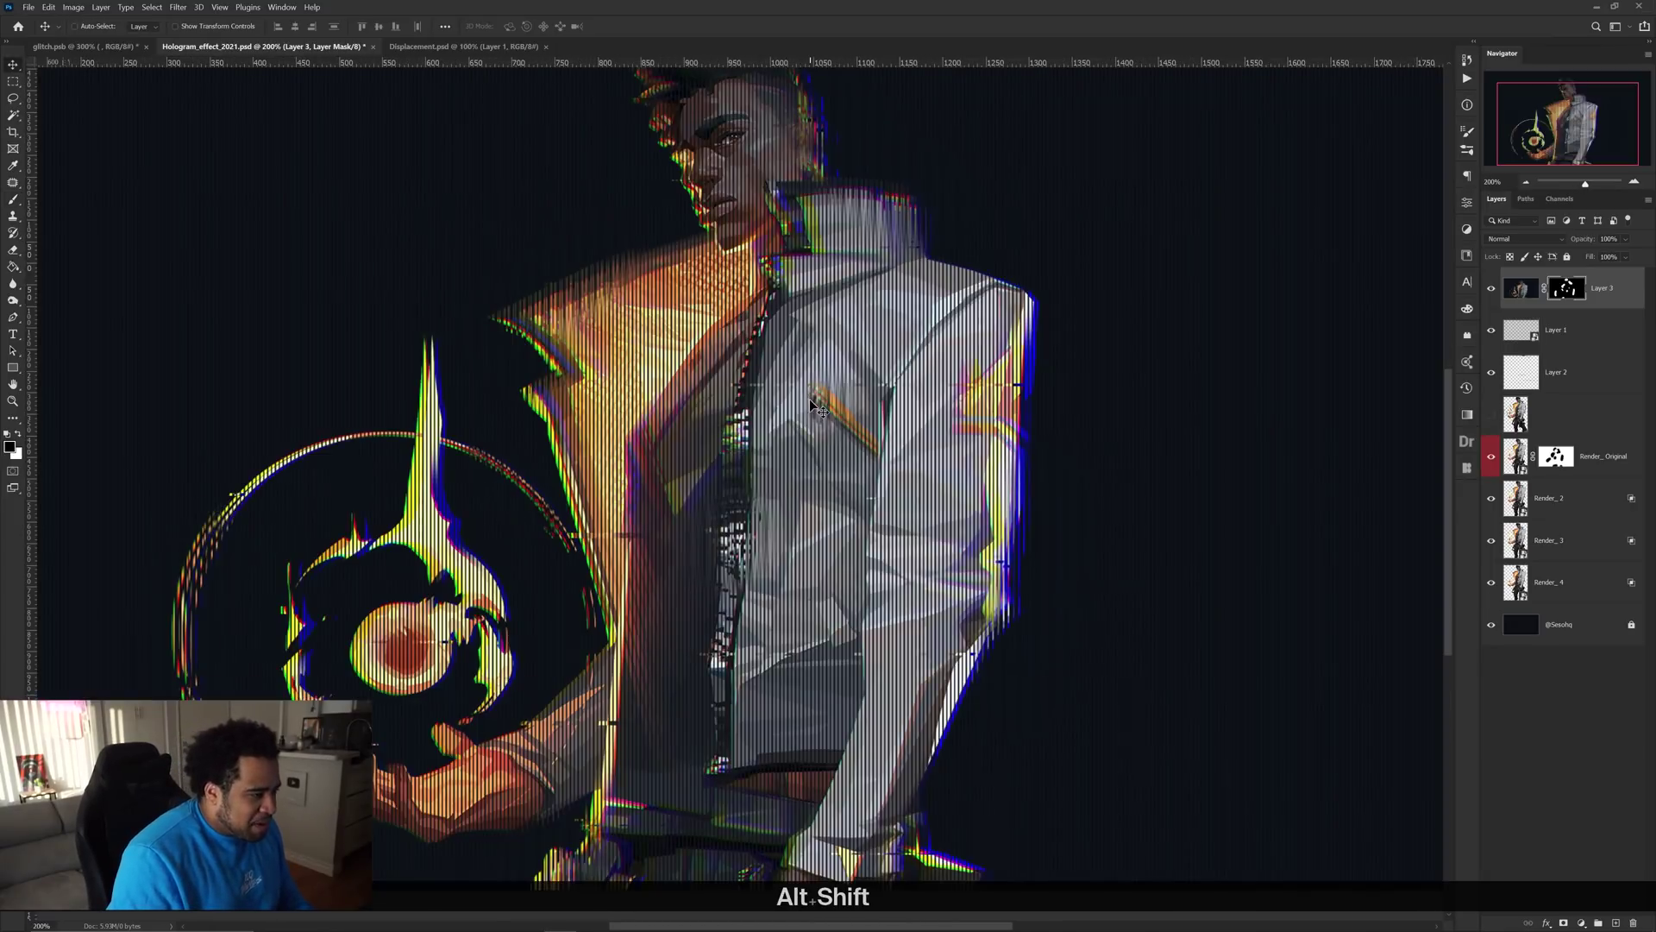
{"action": "scroll", "coordinate": [815, 408], "scroll_direction": "down", "scroll_amount": 3}
{"action": "scroll", "coordinate": [811, 427], "scroll_direction": "up", "scroll_amount": 1}
{"action": "scroll", "coordinate": [811, 444], "scroll_direction": "up", "scroll_amount": 3}
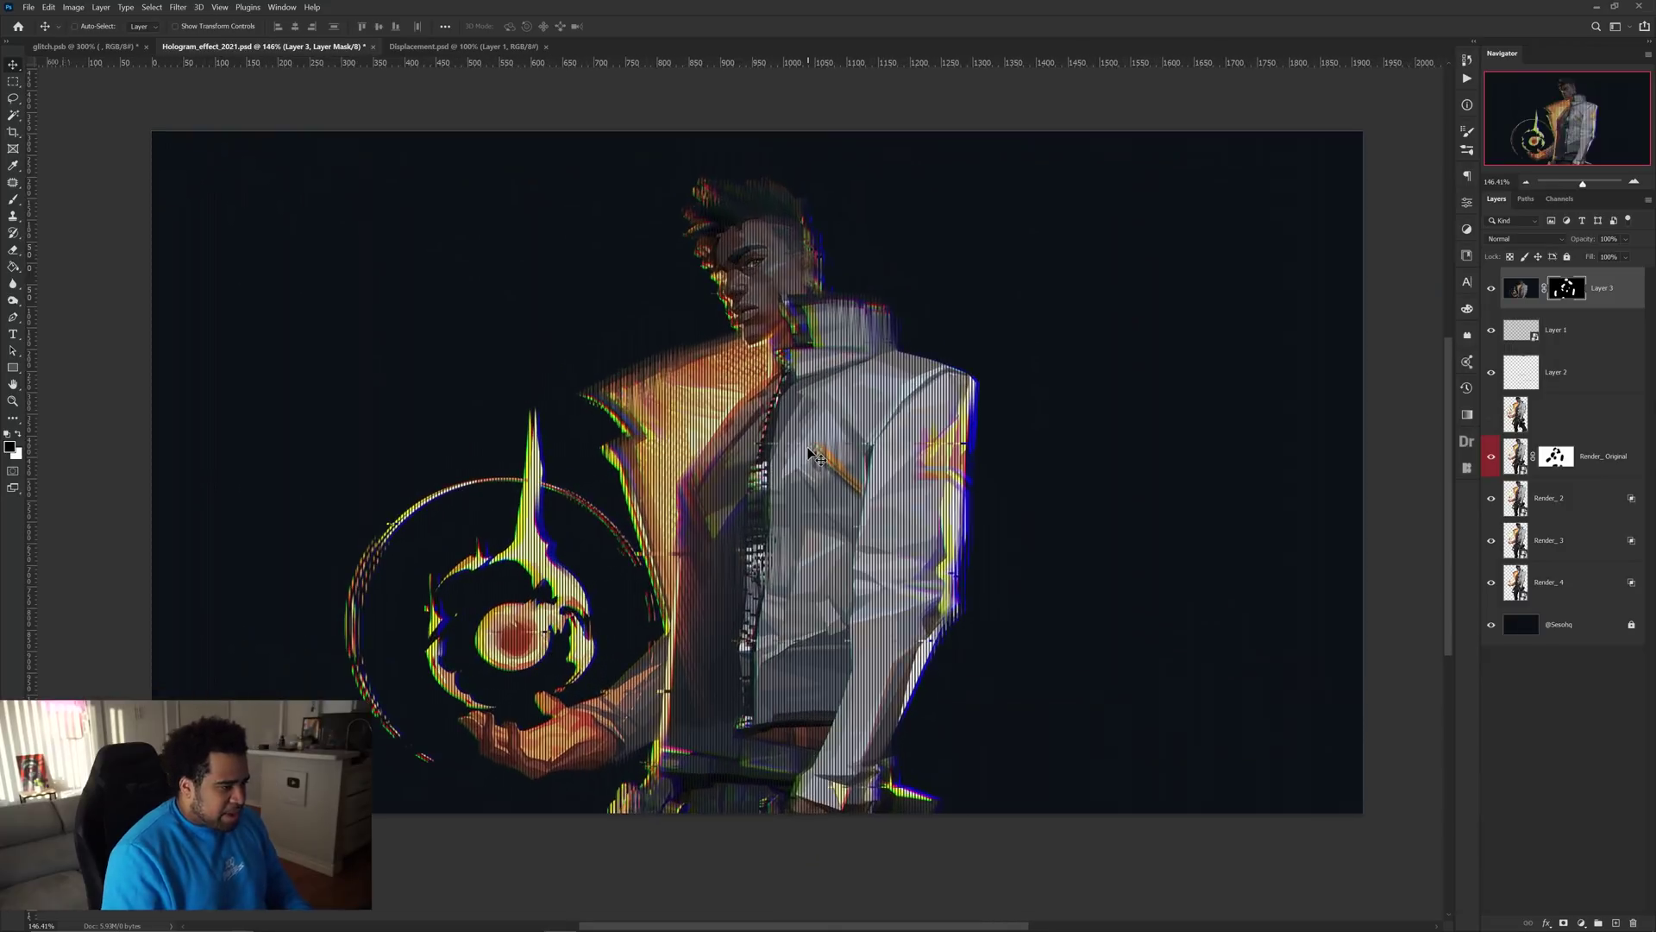
Compare the hologram artwork with the finished glitch.psb reference, ending back in Hologram_effect_2021.psd
{"action": "left_click", "coordinate": [1602, 289]}
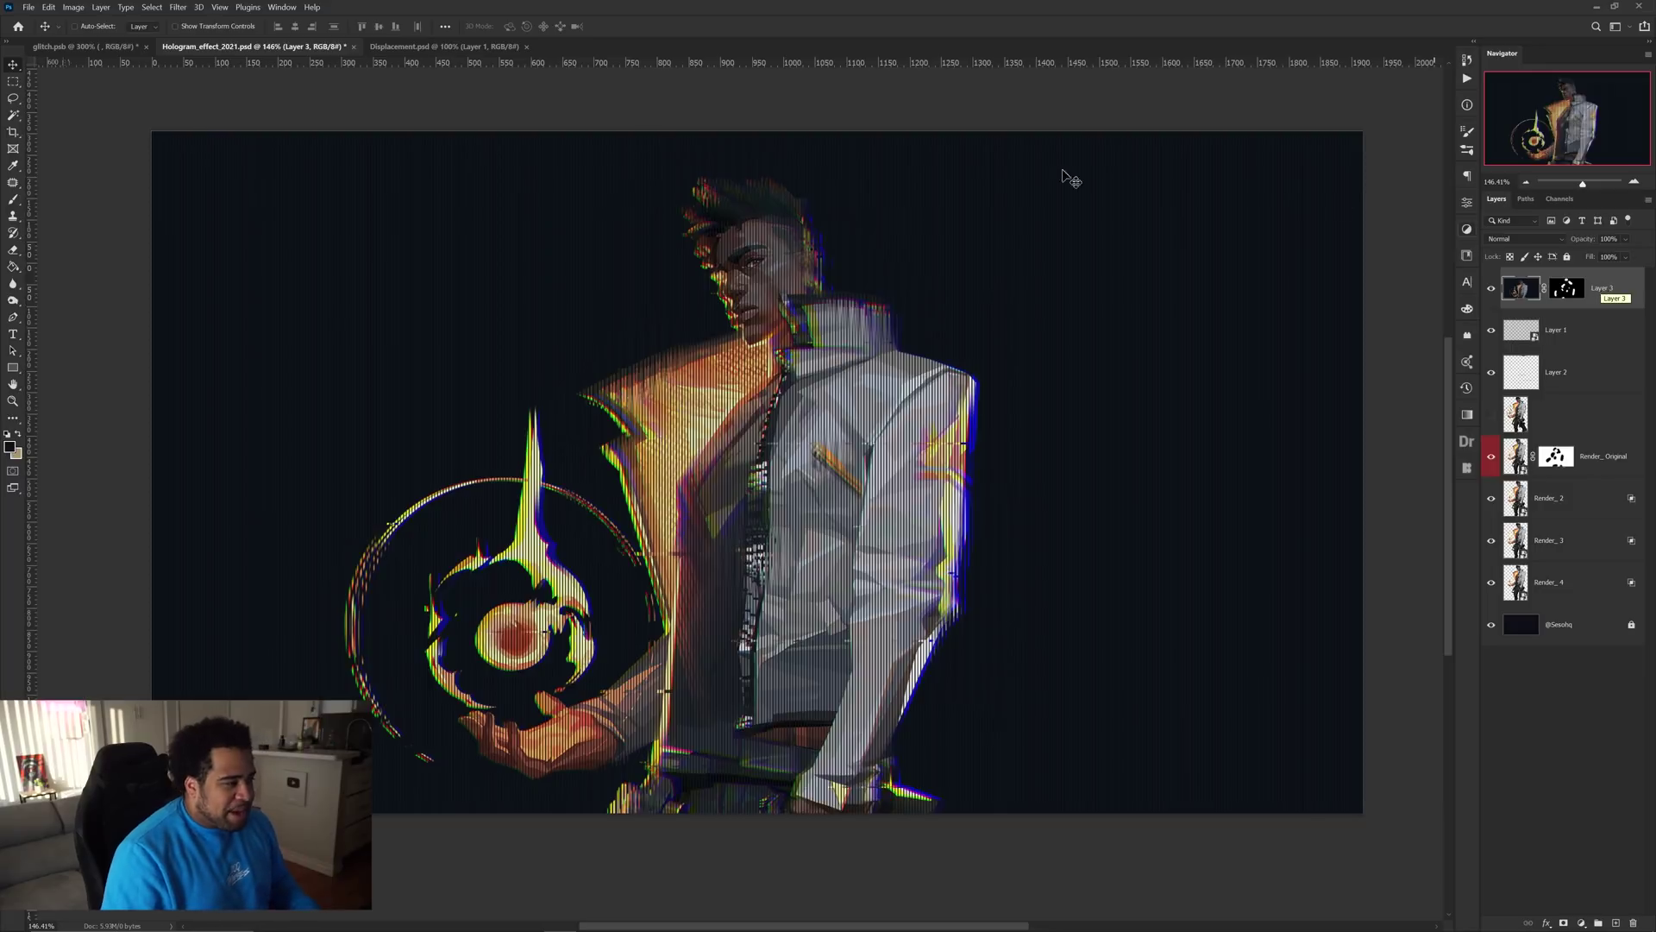
{"action": "left_click", "coordinate": [74, 46]}
{"action": "scroll", "coordinate": [603, 681], "scroll_direction": "down", "scroll_amount": 3}
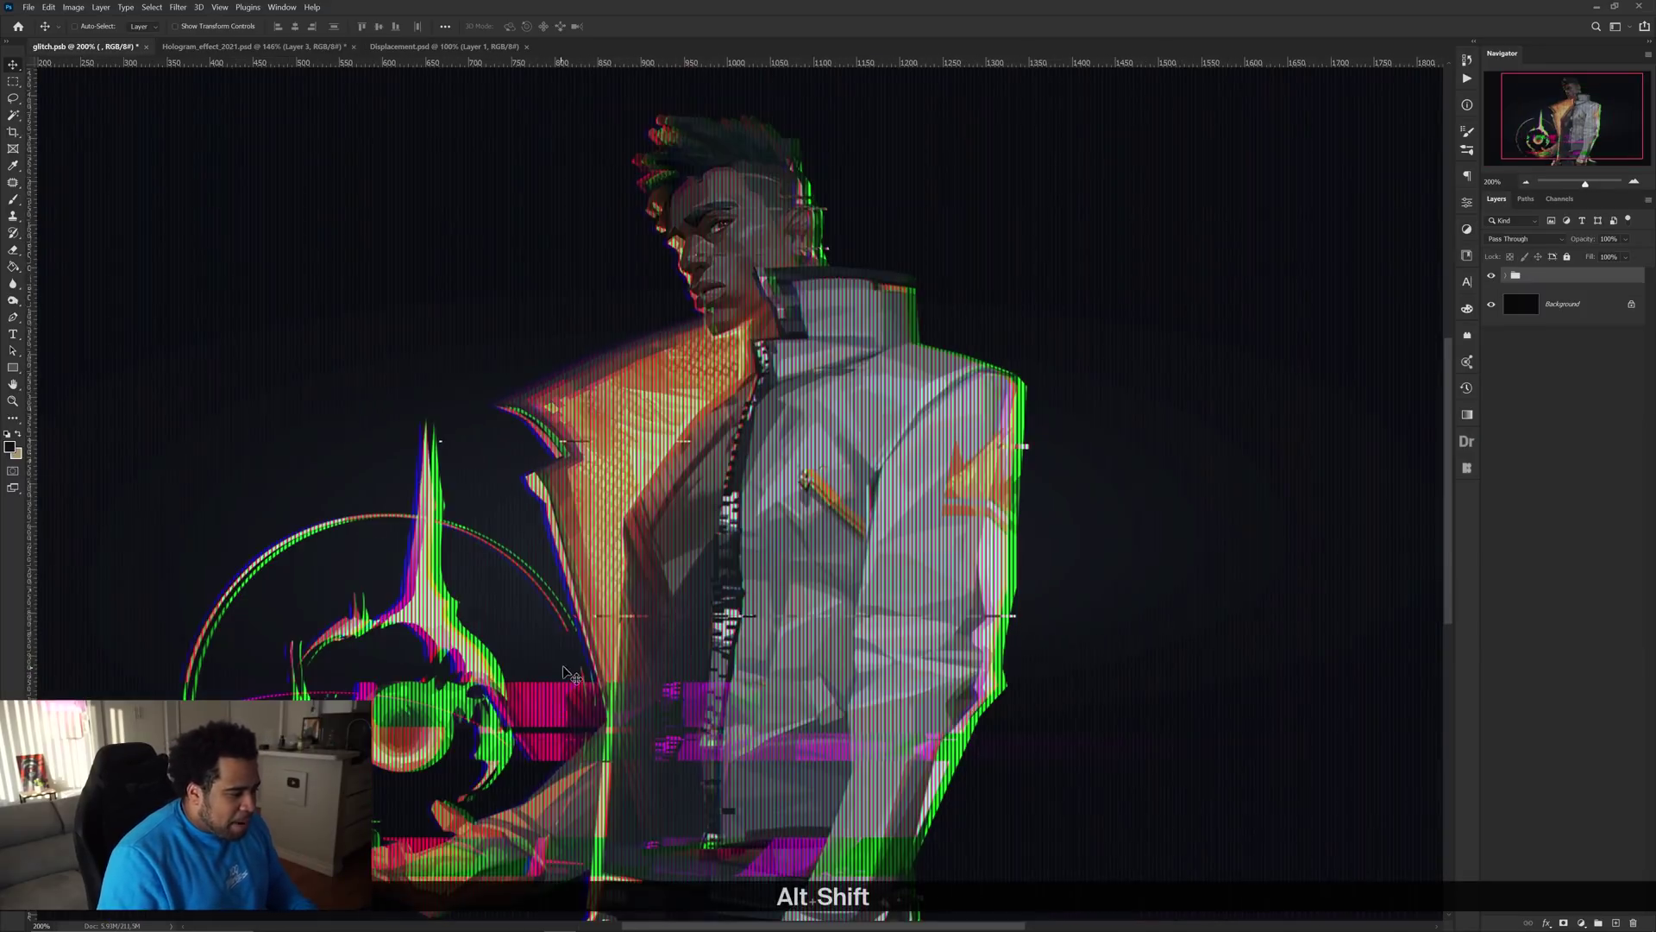
{"action": "left_click", "coordinate": [296, 46]}
{"action": "left_click", "coordinate": [110, 46]}
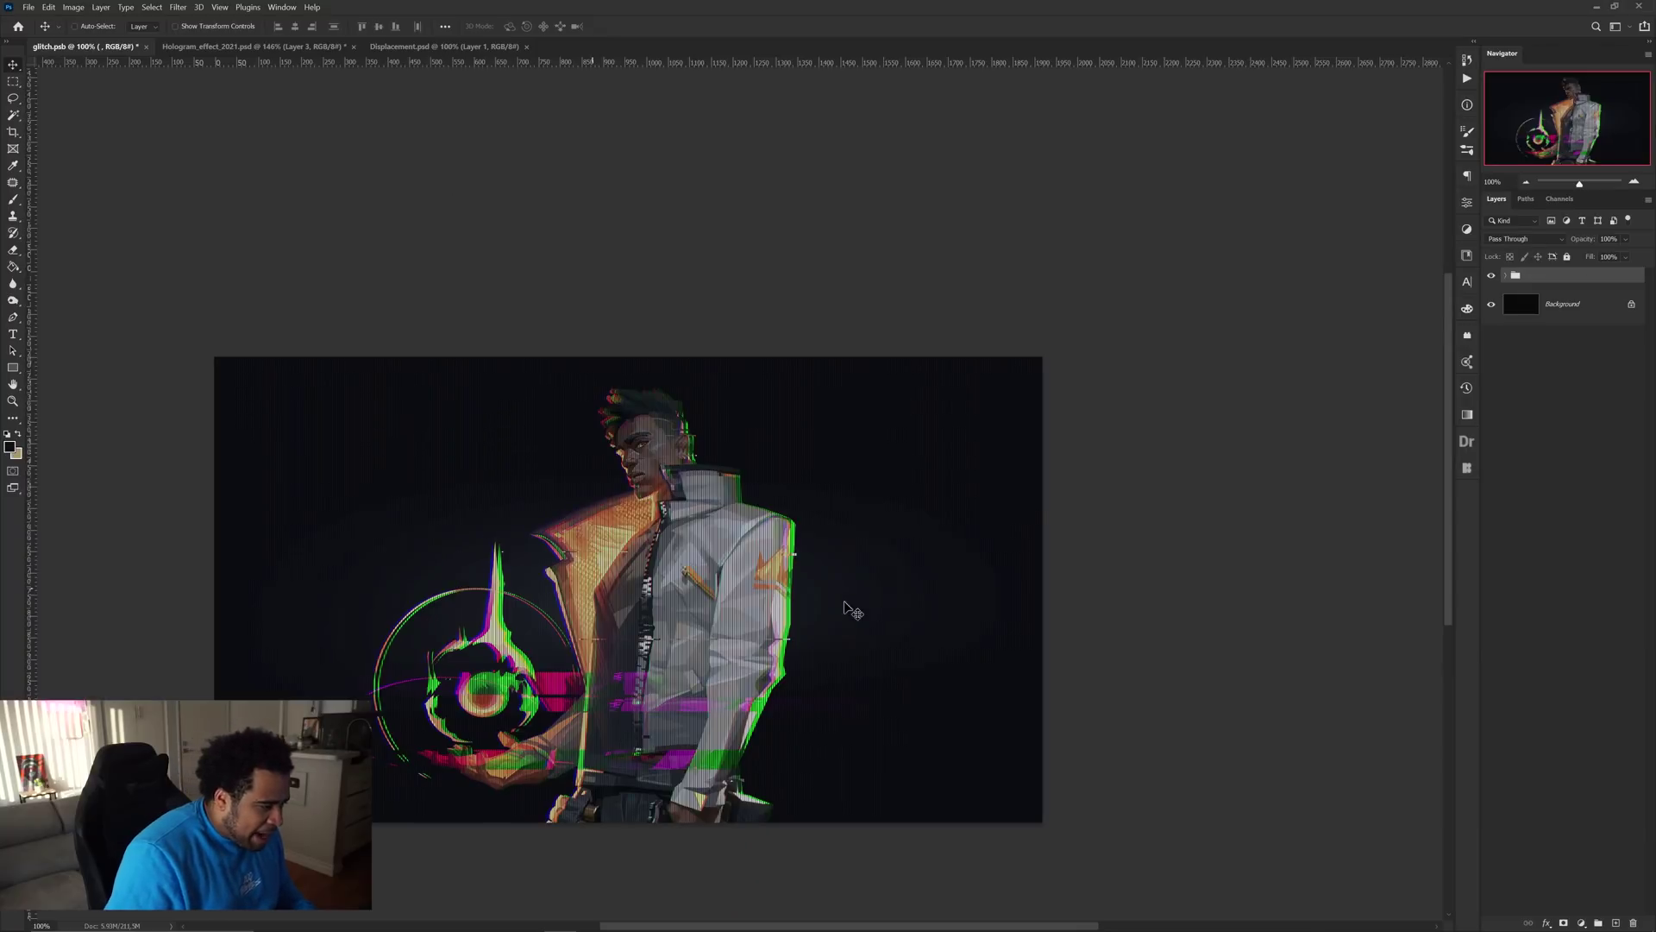
{"action": "left_click", "coordinate": [259, 47]}
Create a new layer above the background and paint a large soft spot in the sampled background colour behind the character
{"action": "left_click", "coordinate": [1570, 620]}
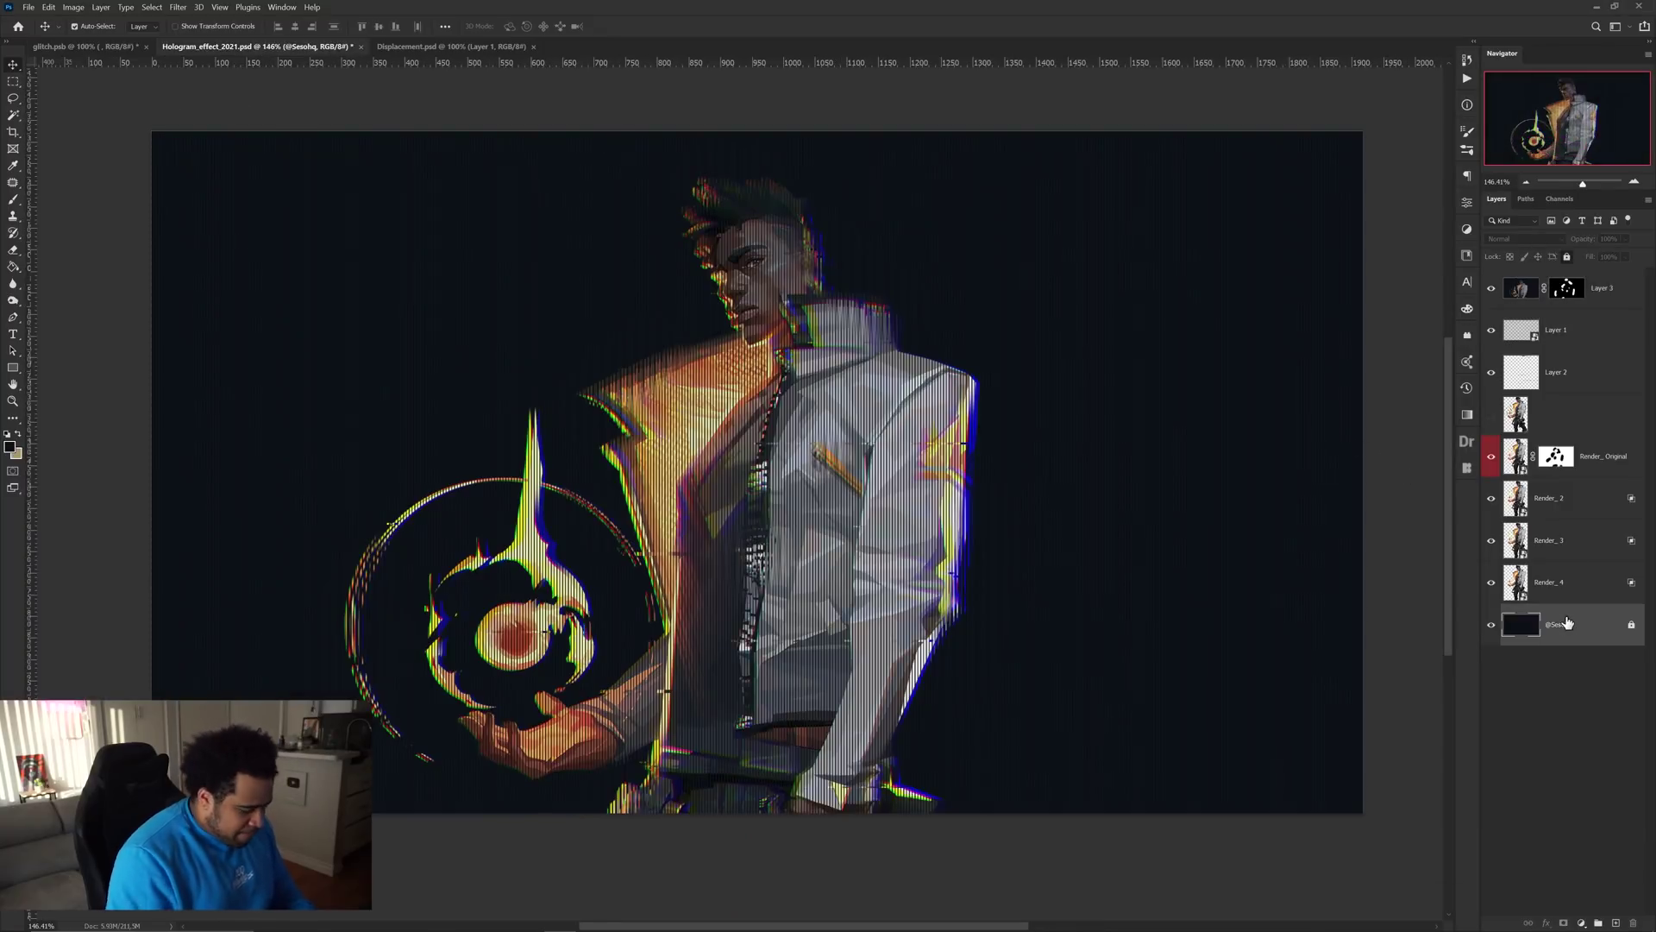
{"action": "key", "text": "ctrl+shift+n"}
{"action": "key", "text": "Return"}
{"action": "key", "text": "b"}
{"action": "left_click", "coordinate": [1016, 247], "text": "alt"}
{"action": "left_click_drag", "start_coordinate": [955, 261], "coordinate": [1113, 267]}
{"action": "mouse_move", "coordinate": [977, 303]}
{"action": "left_mouse_down"}
{"action": "mouse_move", "coordinate": [985, 365]}
{"action": "mouse_move", "coordinate": [1041, 365]}
{"action": "left_mouse_up"}
{"action": "mouse_move", "coordinate": [679, 543]}
{"action": "left_mouse_down"}
{"action": "mouse_move", "coordinate": [592, 523]}
{"action": "mouse_move", "coordinate": [963, 498]}
{"action": "left_mouse_up"}
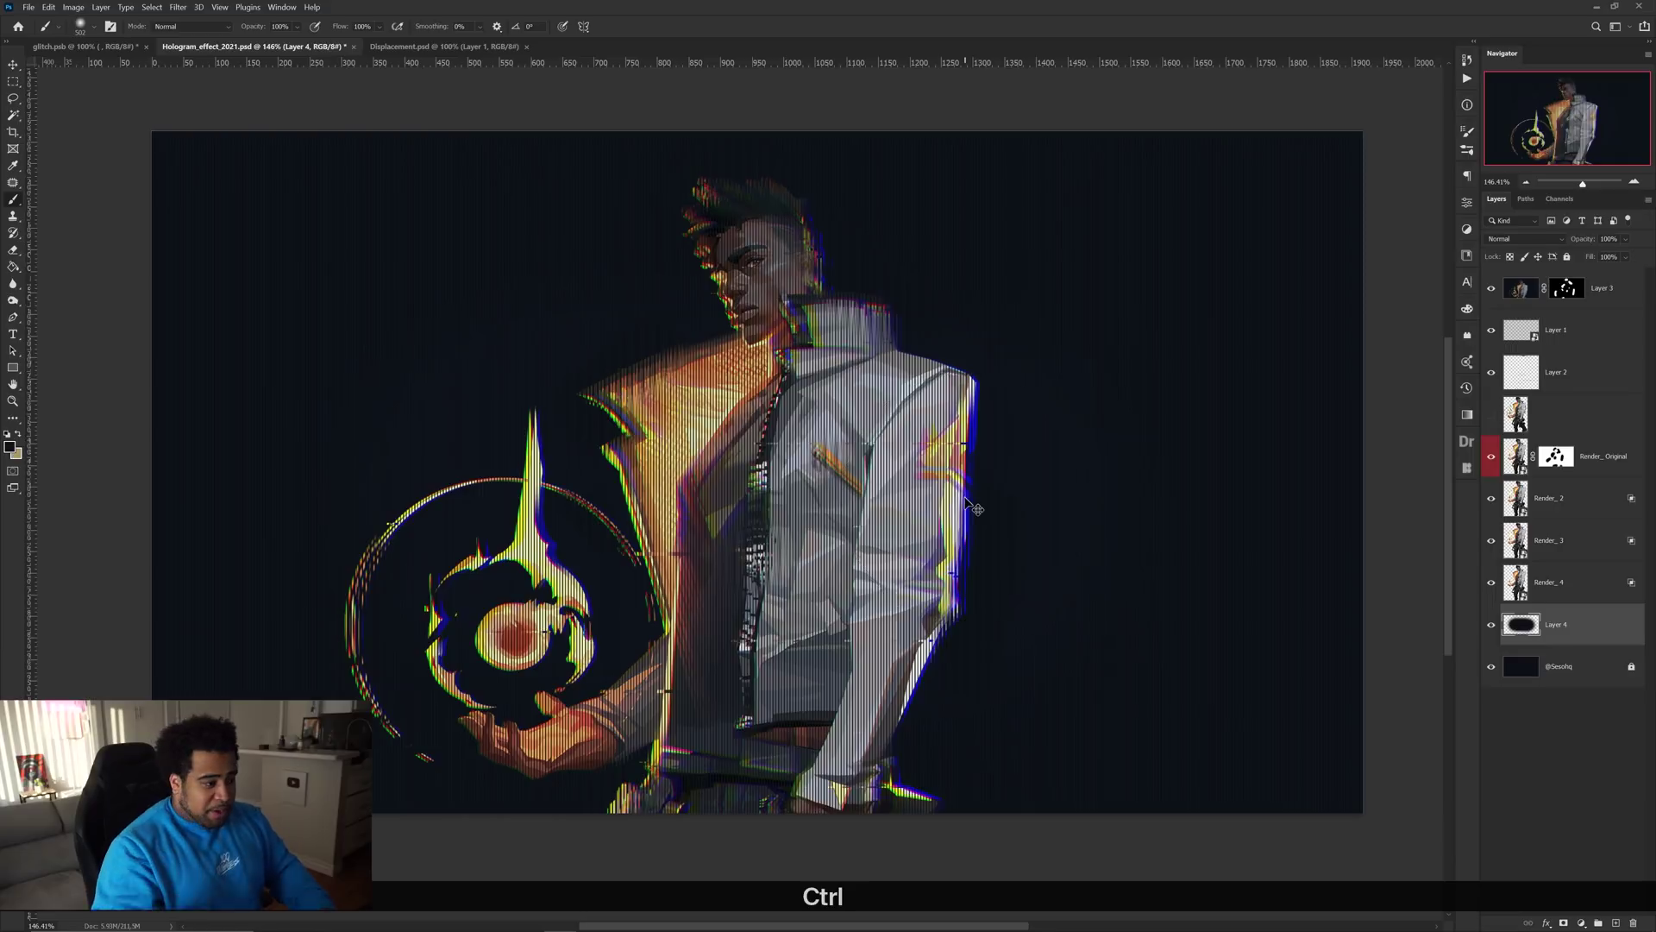
Brighten the soft spot behind the character with Hue/Saturation at Lightness +14
{"action": "key", "text": "ctrl+u"}
{"action": "left_click_drag", "start_coordinate": [1216, 312], "coordinate": [1222, 312]}
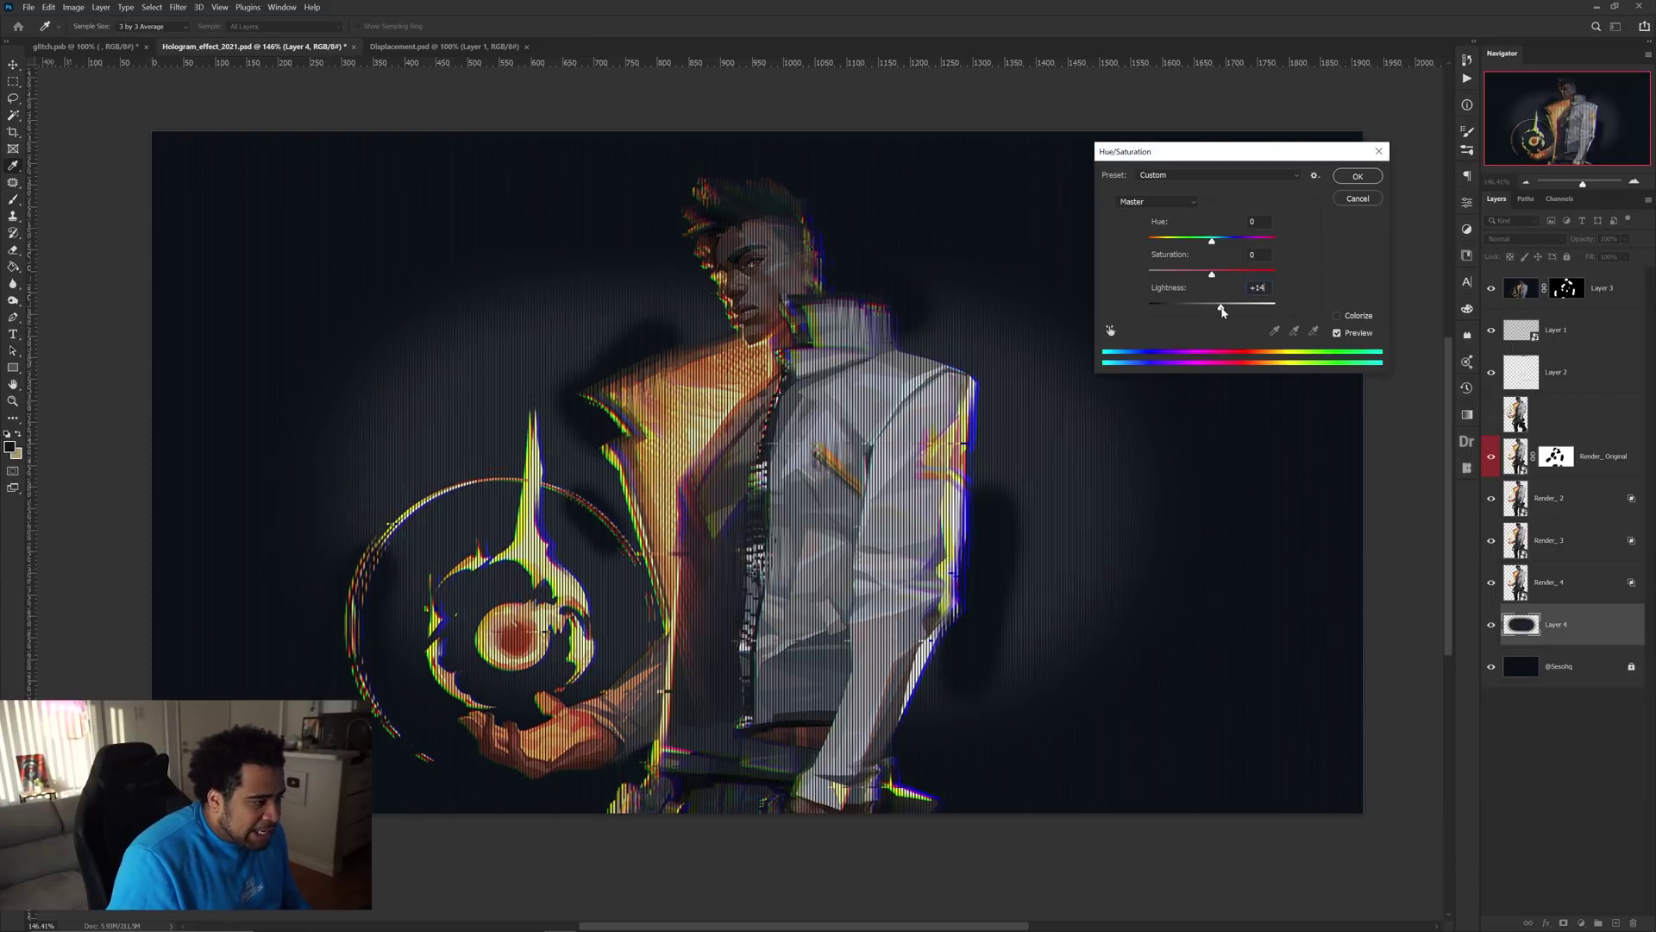
{"action": "left_click", "coordinate": [1357, 176]}
{"action": "key", "text": "v"}
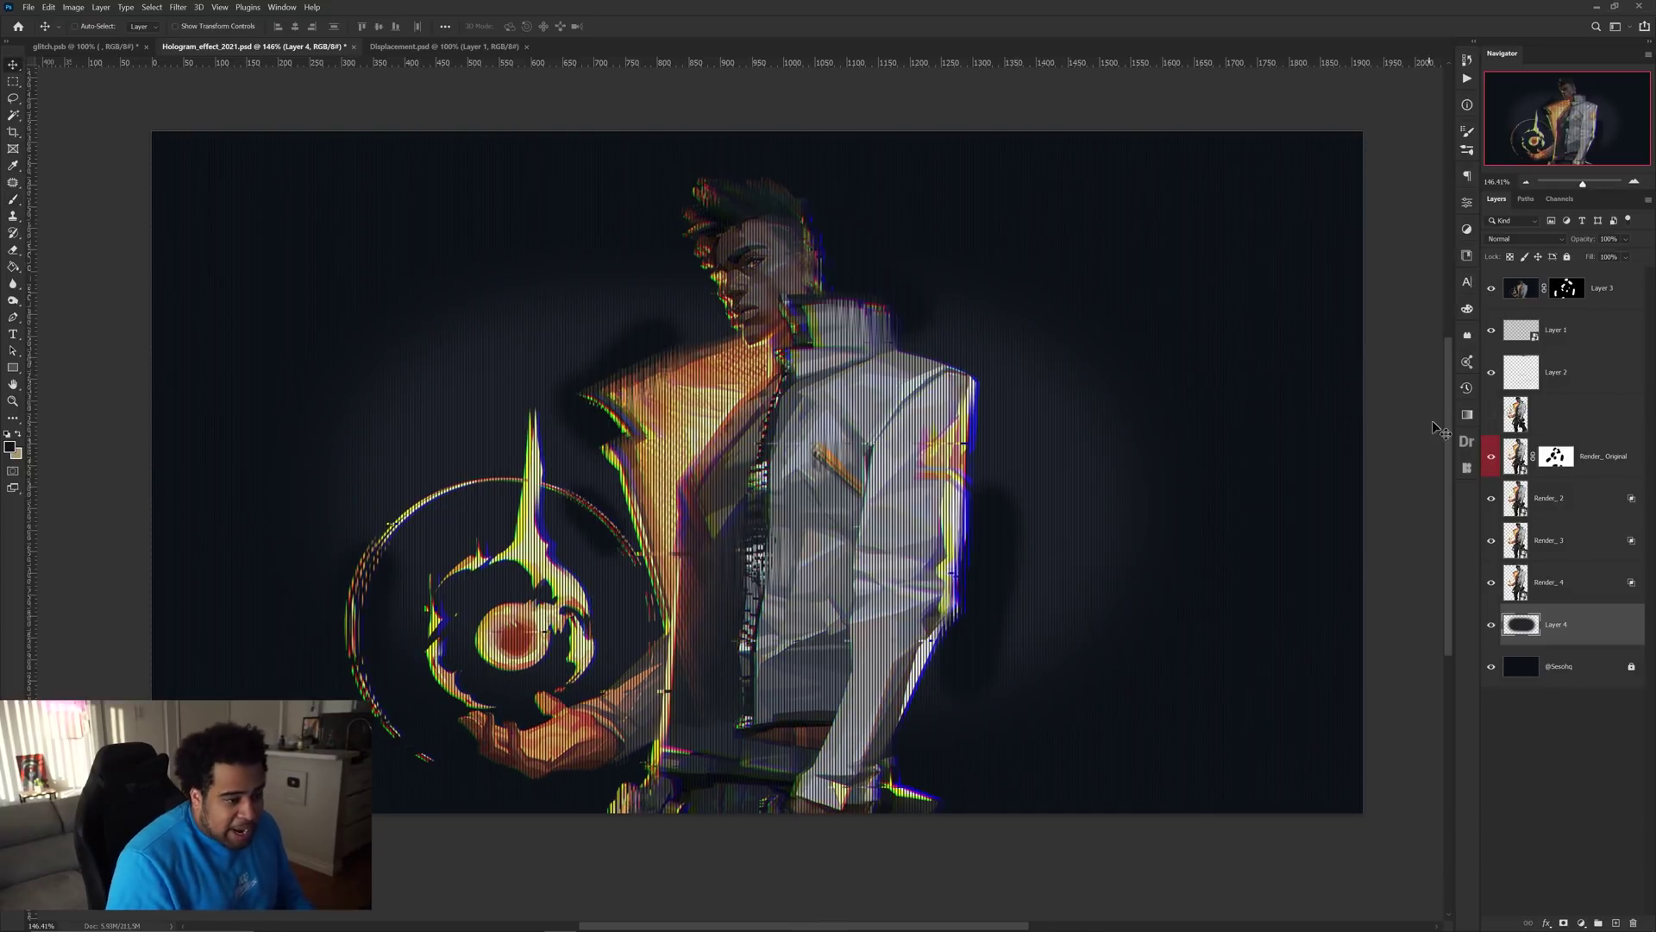
Move the glow layer to the top of the stack with 42% Fill and the Lighter Color blend mode
{"action": "left_click_drag", "start_coordinate": [1558, 623], "coordinate": [1611, 275]}
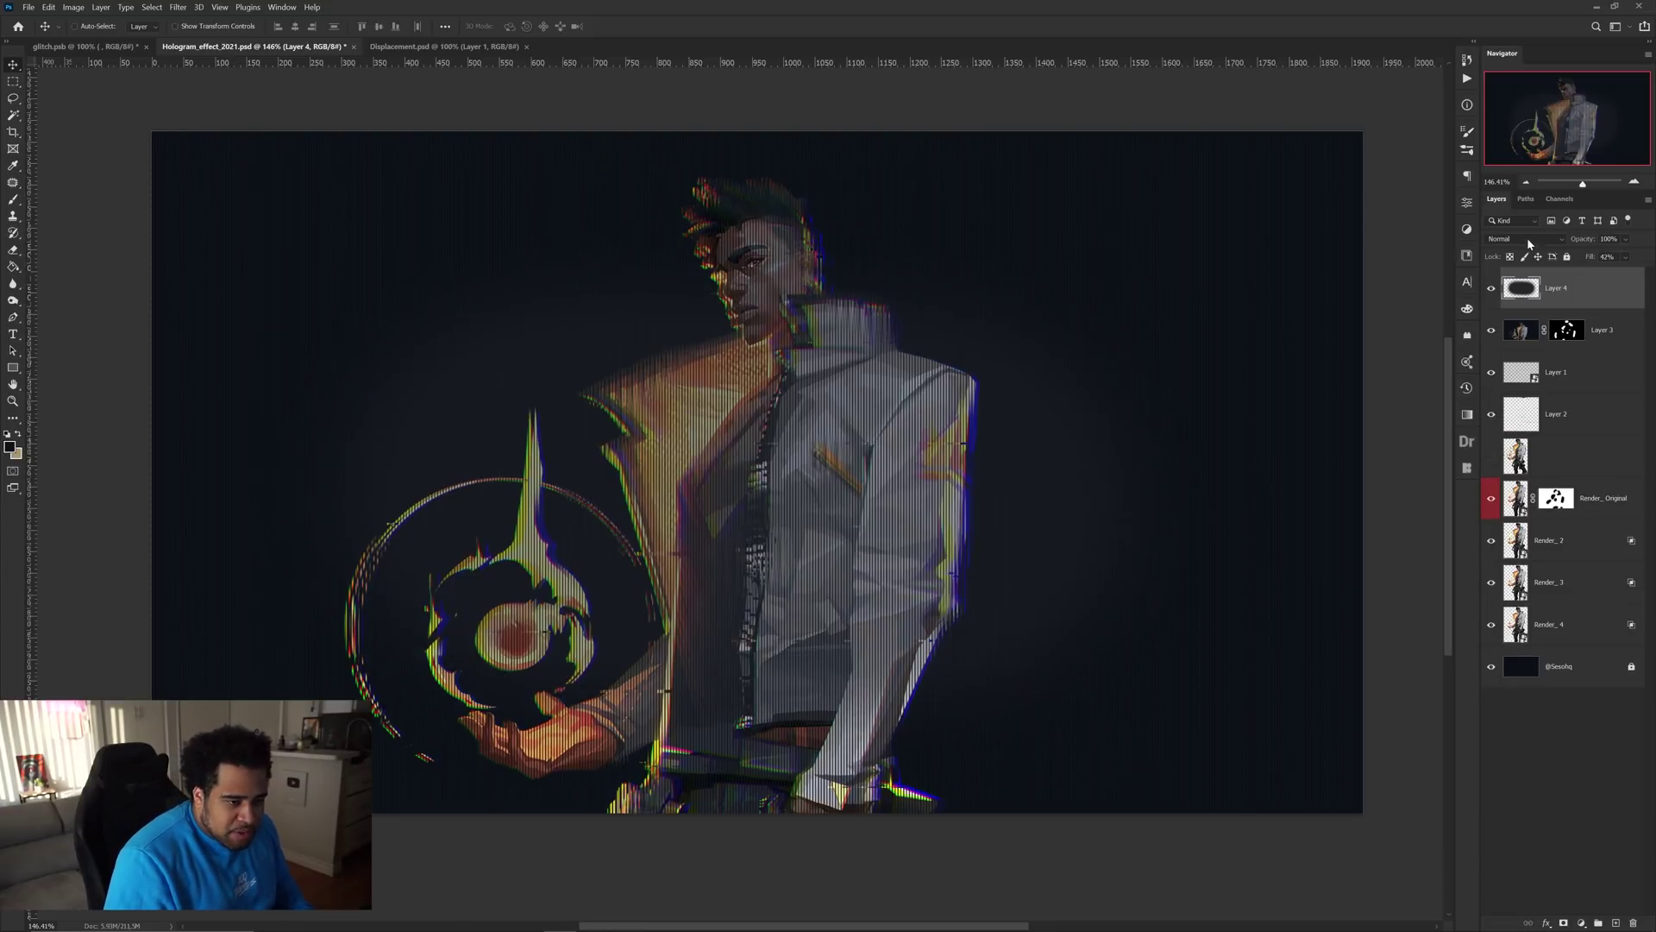
{"action": "left_click", "coordinate": [1523, 239]}
{"action": "left_click", "coordinate": [1534, 374]}
{"action": "left_click", "coordinate": [1505, 240]}
{"action": "key", "text": "Escape"}
Add a mask to the glow layer and paint the glow away over the character's chest with a large soft brush
{"action": "left_click", "coordinate": [1563, 923]}
{"action": "key", "text": "b"}
{"action": "left_click_drag", "start_coordinate": [728, 463], "coordinate": [682, 463], "text": "alt"}
{"action": "left_click", "coordinate": [724, 458]}
{"action": "key", "text": "x"}
{"action": "left_click", "coordinate": [713, 427]}
{"action": "key", "text": "x"}
{"action": "left_click", "coordinate": [854, 473]}
{"action": "key", "text": "x"}
{"action": "key", "text": "x"}
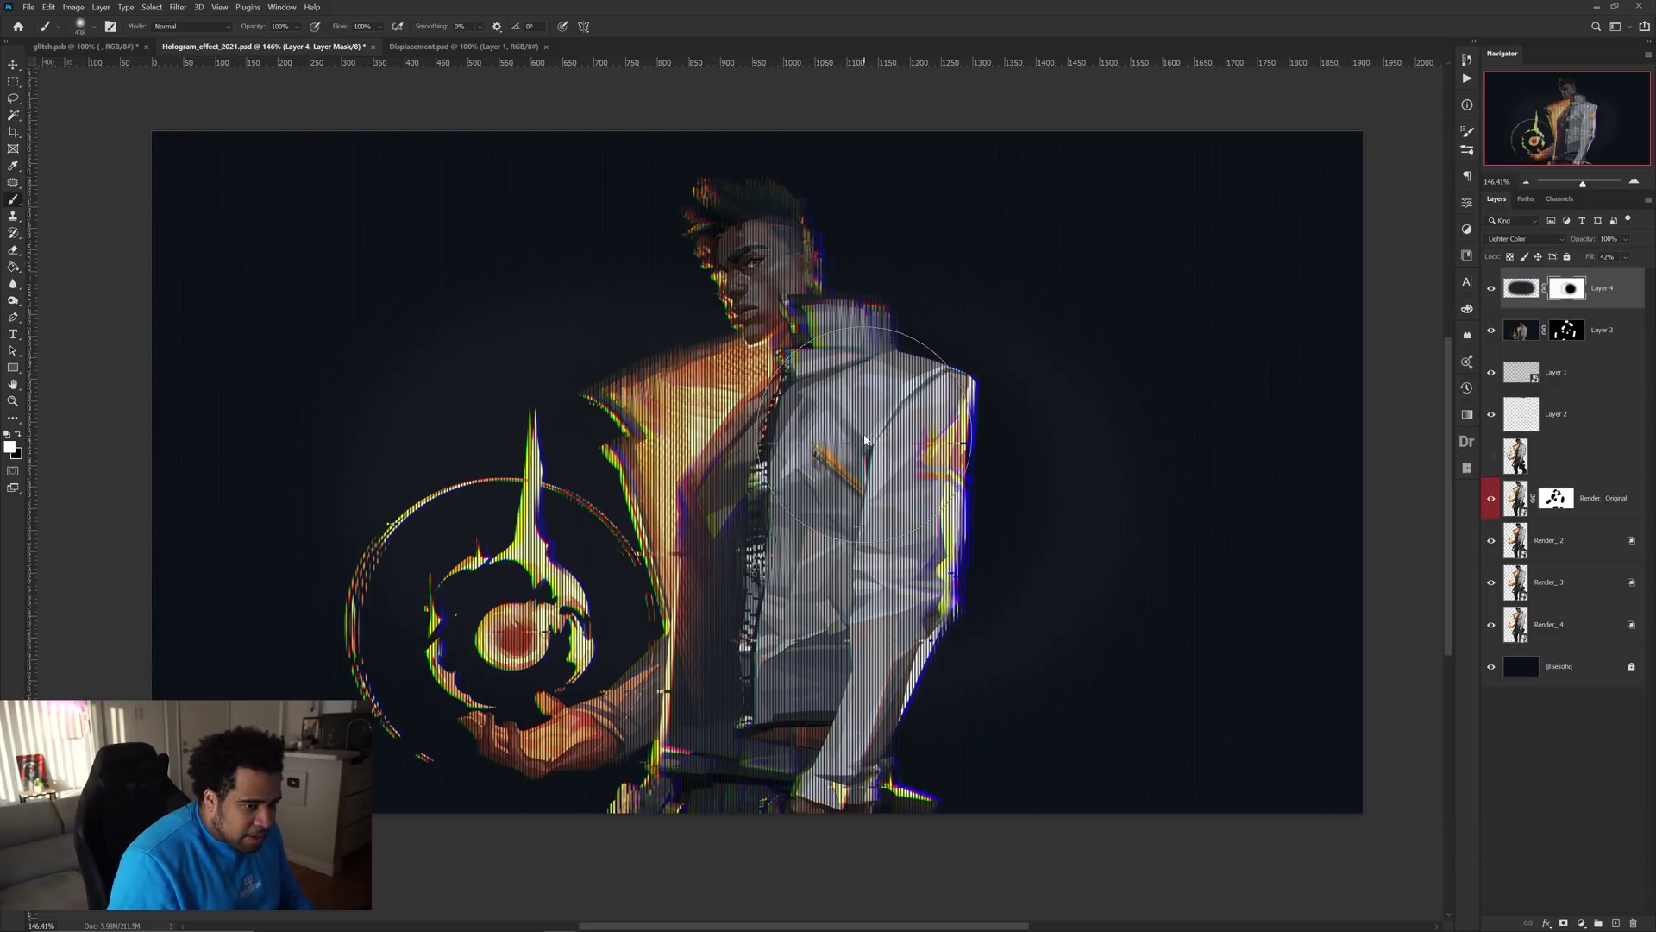
Refine the glow mask, hiding the glow over the character's body and restoring it beside the outer sleeve
{"action": "left_click_drag", "start_coordinate": [693, 497], "coordinate": [717, 497], "text": "alt"}
{"action": "left_click", "coordinate": [693, 497]}
{"action": "left_click", "coordinate": [1491, 287]}
{"action": "left_click", "coordinate": [1491, 288]}
{"action": "key", "text": "x"}
{"action": "mouse_move", "coordinate": [595, 589]}
{"action": "left_mouse_down"}
{"action": "mouse_move", "coordinate": [694, 453]}
{"action": "mouse_move", "coordinate": [673, 458]}
{"action": "left_mouse_up"}
{"action": "scroll", "coordinate": [761, 500], "scroll_direction": "down", "scroll_amount": 2}
{"action": "left_click_drag", "start_coordinate": [970, 537], "coordinate": [928, 592]}
{"action": "scroll", "coordinate": [927, 586], "scroll_direction": "up", "scroll_amount": 1}
{"action": "key", "text": "x"}
{"action": "mouse_move", "coordinate": [944, 532]}
{"action": "left_mouse_down"}
{"action": "mouse_move", "coordinate": [946, 659]}
{"action": "mouse_move", "coordinate": [956, 570]}
{"action": "left_mouse_up"}
{"action": "left_click_drag", "start_coordinate": [952, 551], "coordinate": [924, 555], "text": "alt"}
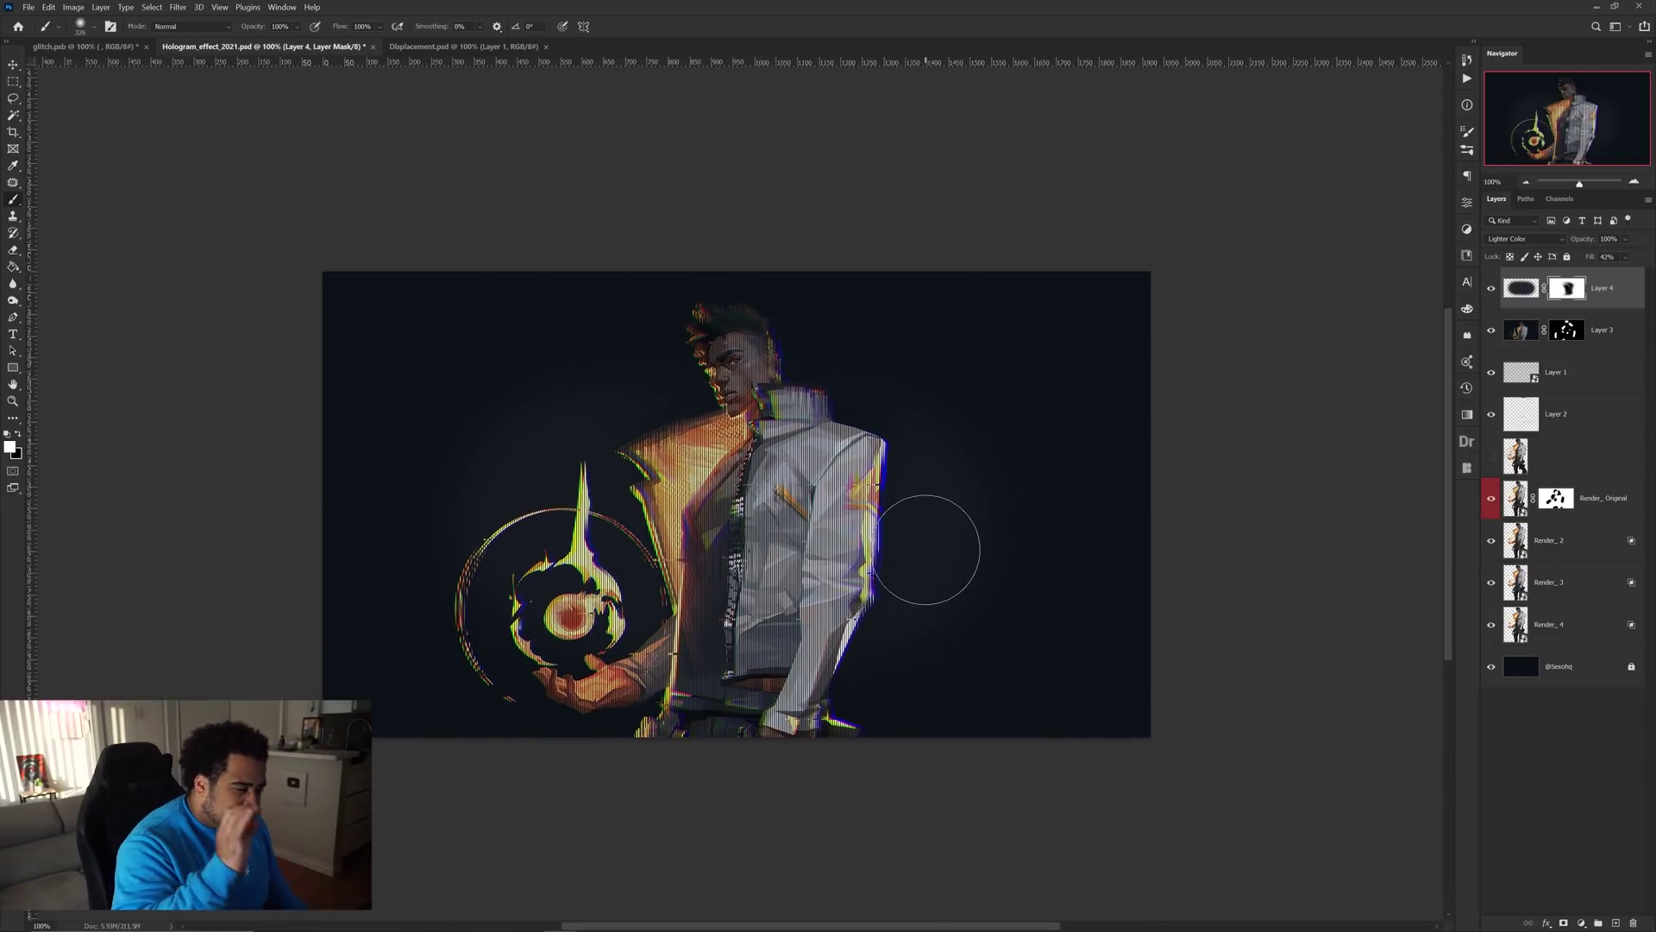
Inspect the glow around the character and compare the artwork with the glitch.psb reference
{"action": "scroll", "coordinate": [763, 516], "scroll_direction": "up", "scroll_amount": 1}
{"action": "scroll", "coordinate": [763, 516], "scroll_direction": "down", "scroll_amount": 1}
{"action": "key", "text": "v"}
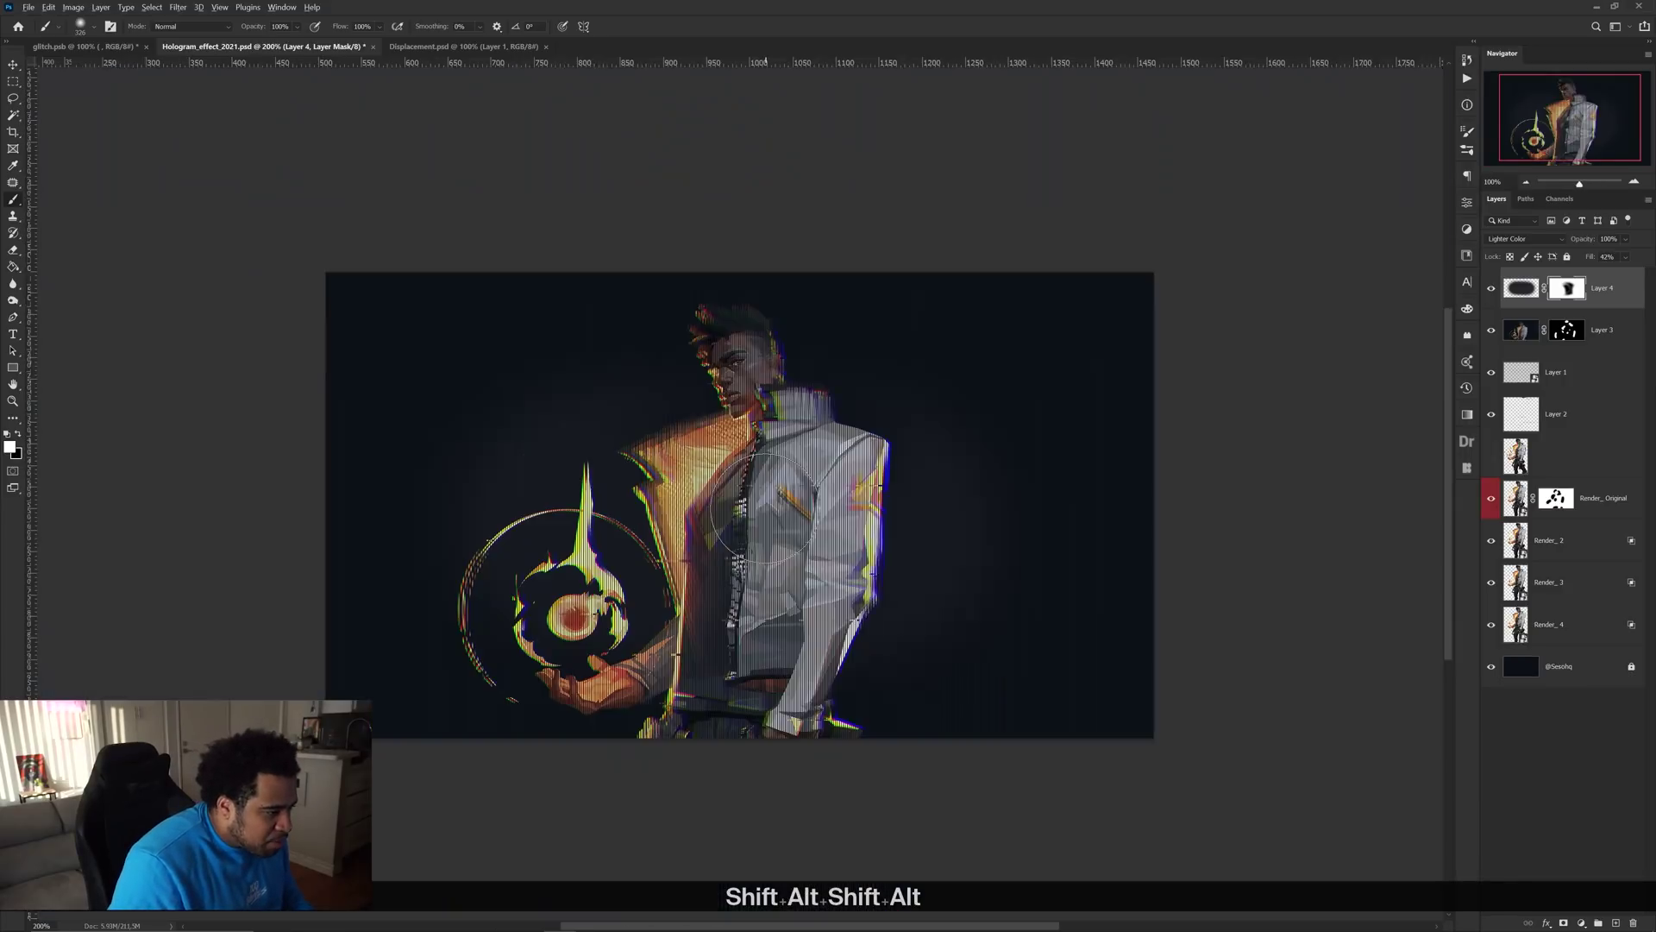
{"action": "left_click_drag", "start_coordinate": [810, 489], "coordinate": [798, 486]}
{"action": "scroll", "coordinate": [799, 485], "scroll_direction": "up", "scroll_amount": 1}
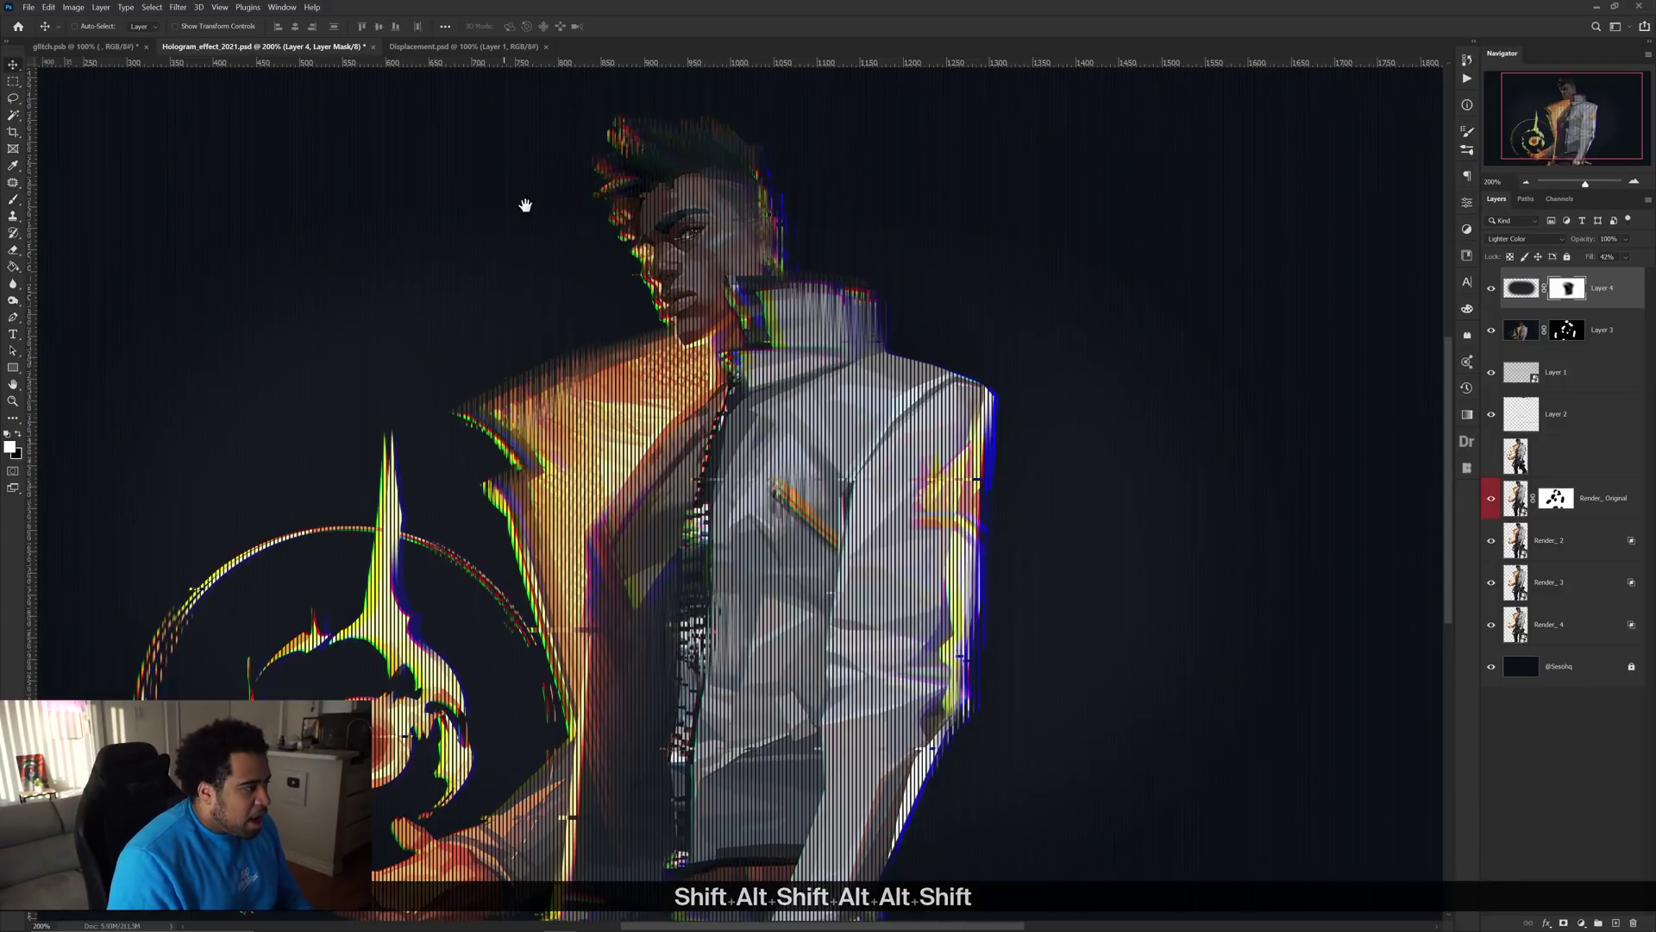
{"action": "left_click_drag", "start_coordinate": [508, 179], "coordinate": [270, 93]}
{"action": "left_click", "coordinate": [120, 47]}
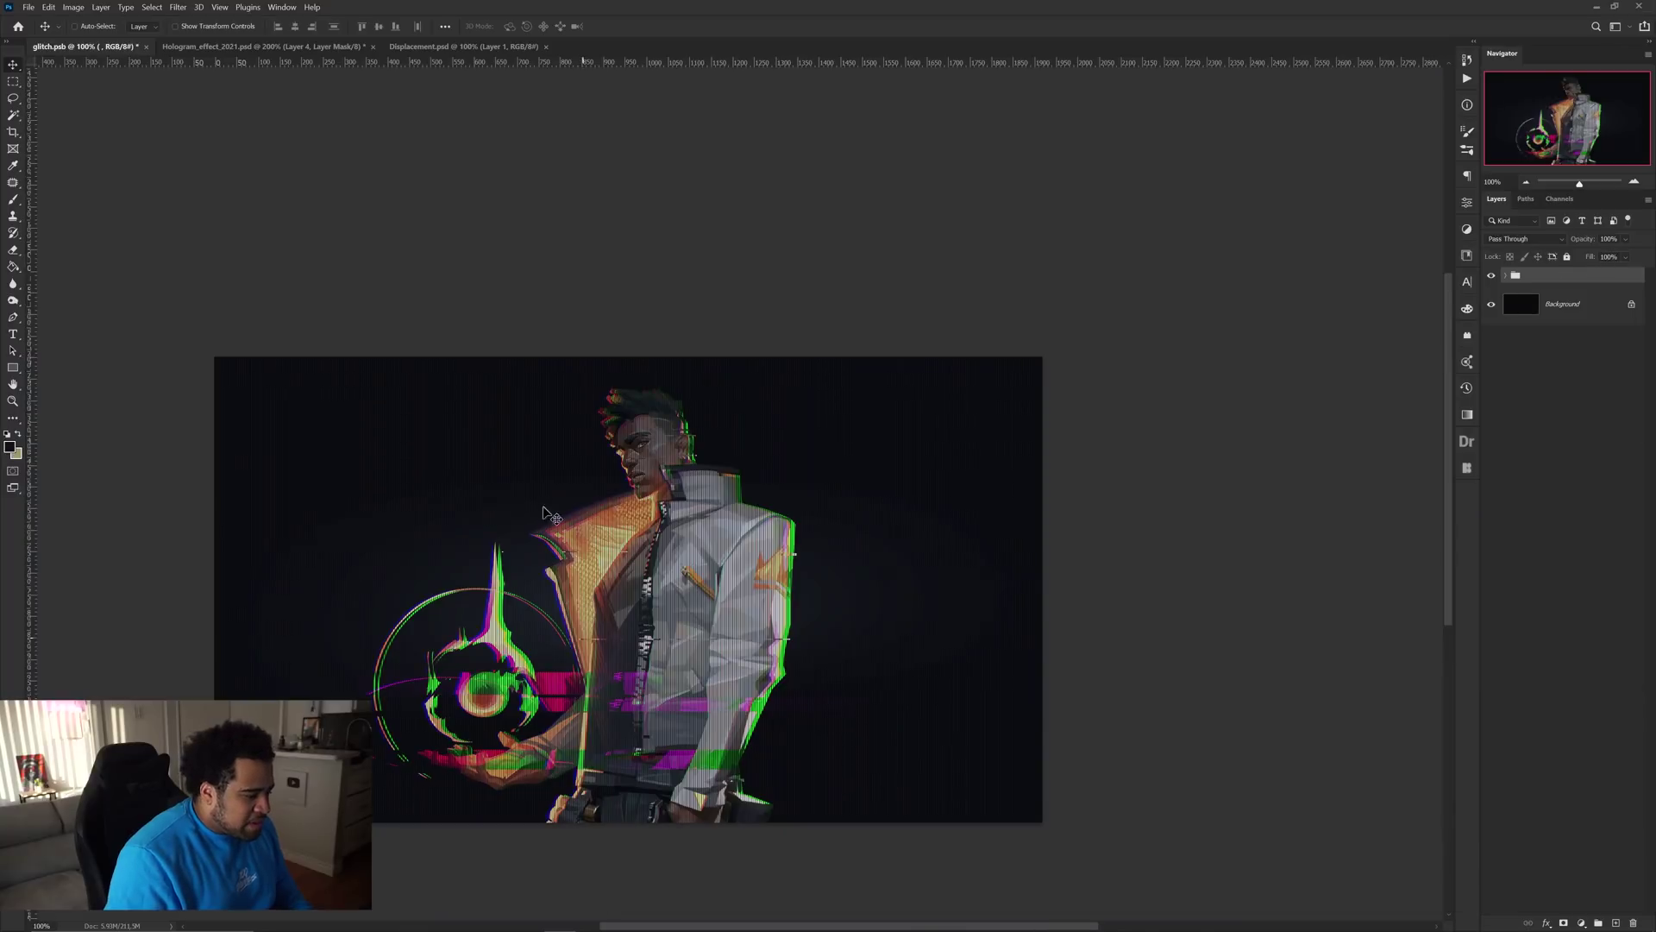
{"action": "left_click", "coordinate": [256, 46]}
{"action": "scroll", "coordinate": [787, 397], "scroll_direction": "down", "scroll_amount": 1}
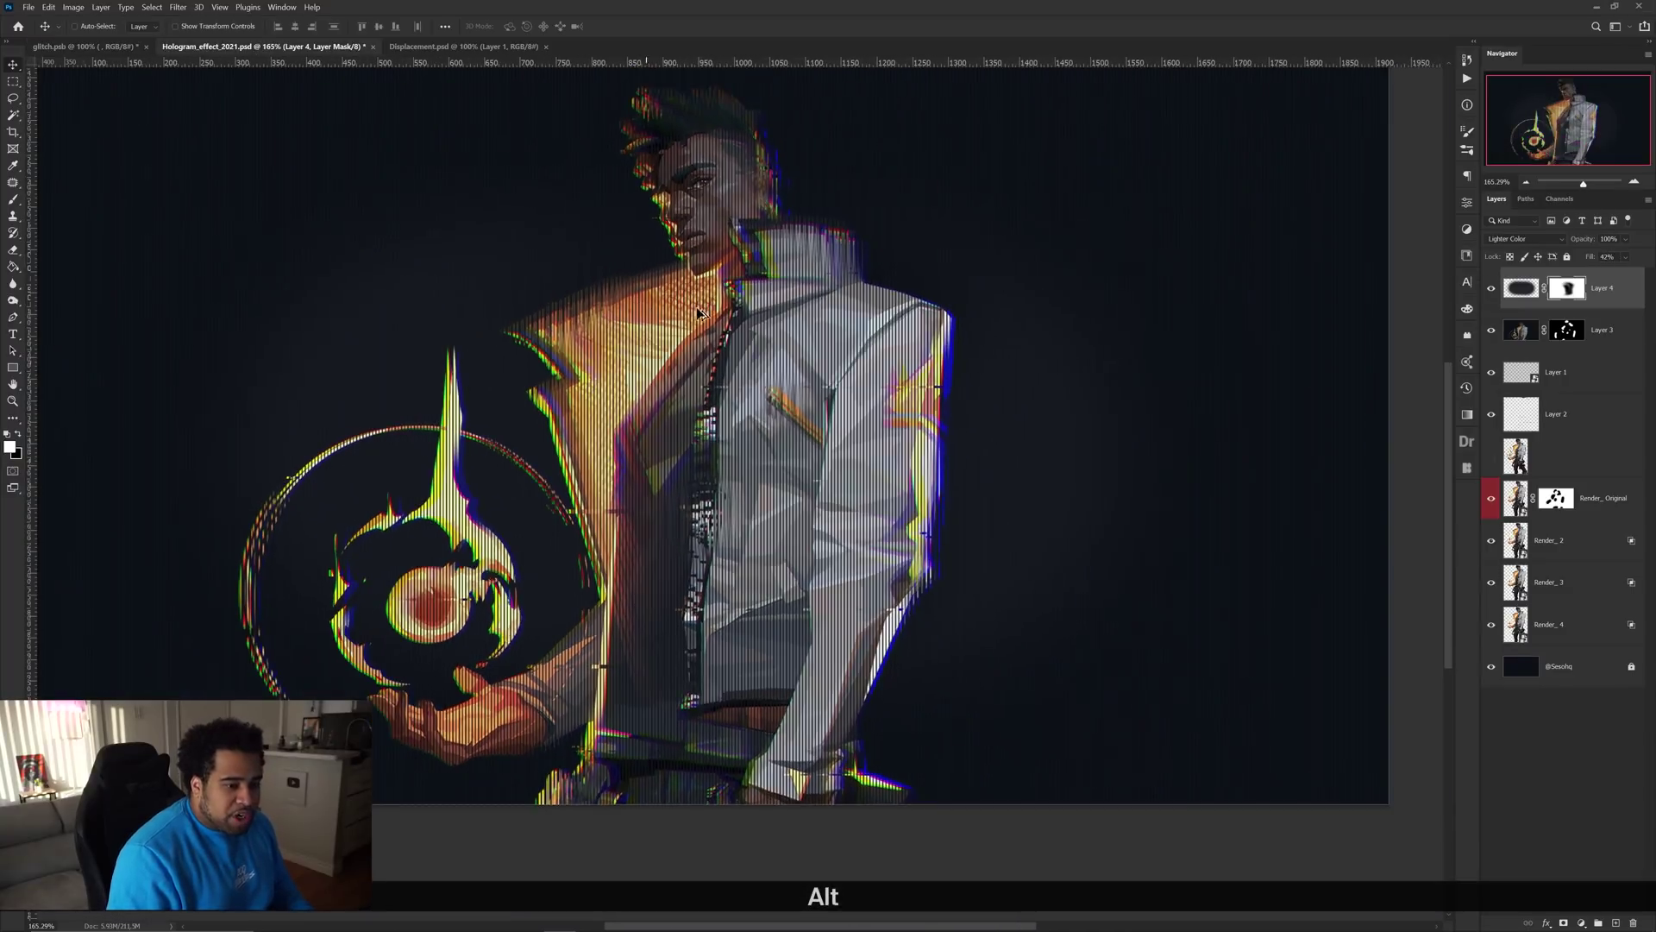
{"action": "left_click_drag", "start_coordinate": [788, 397], "coordinate": [766, 349]}
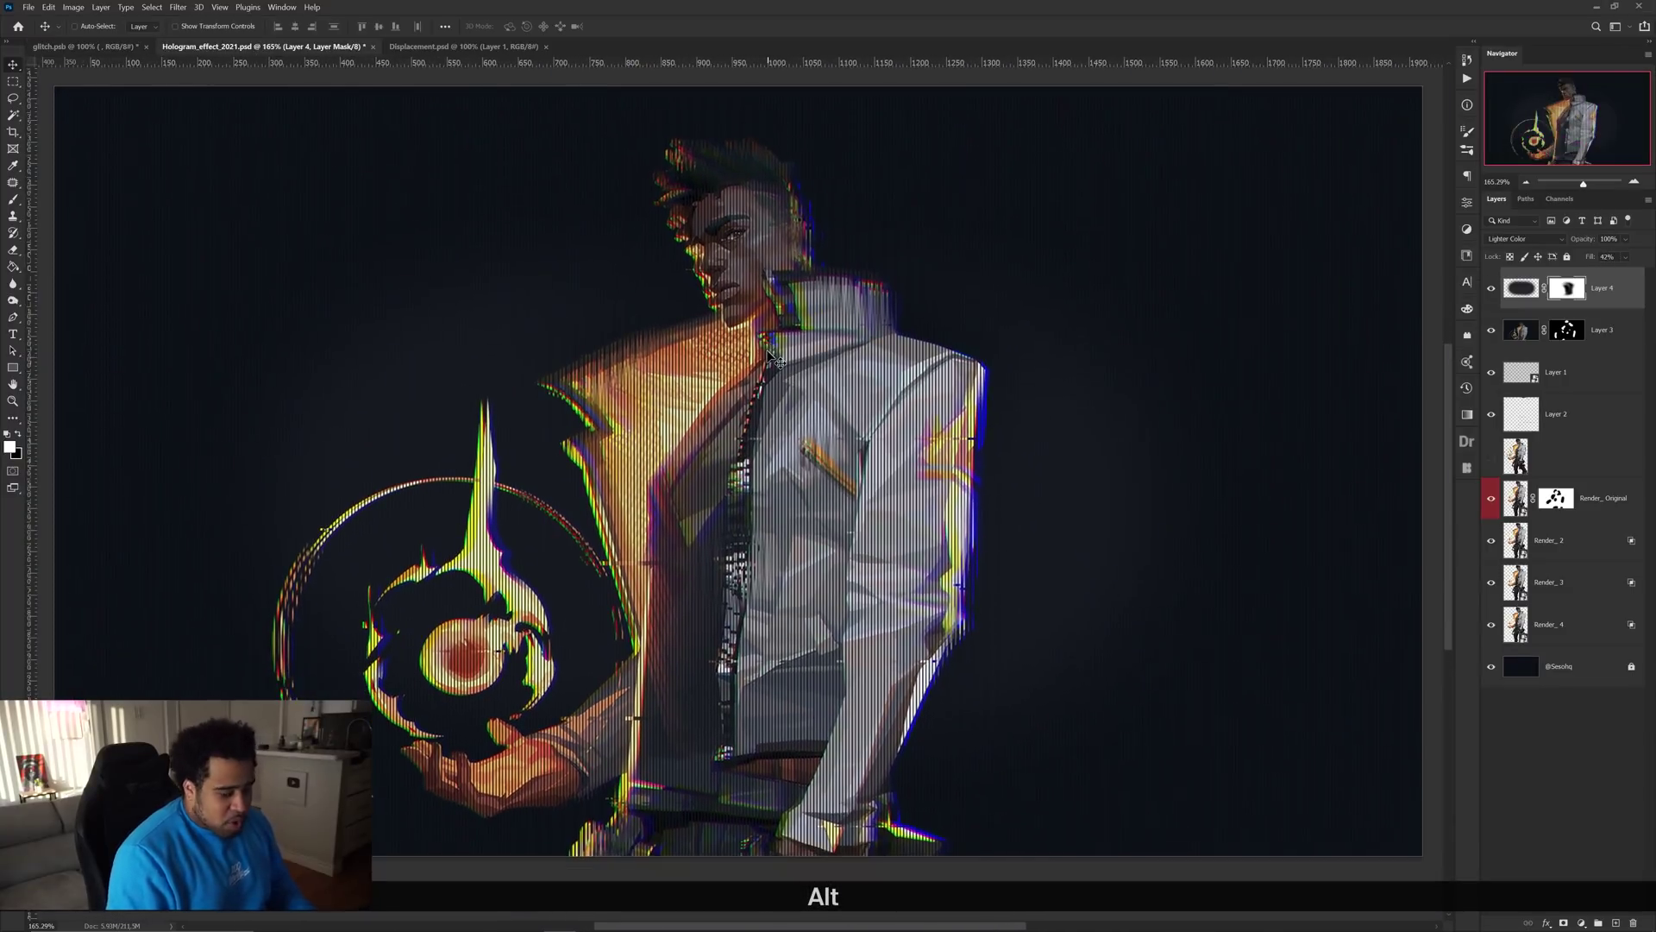
Stamp the visible artwork into a merged top layer and select two horizontal strips across the orb and jacket with the Rectangular Marquee
{"action": "key", "text": "ctrl+alt+shift+e"}
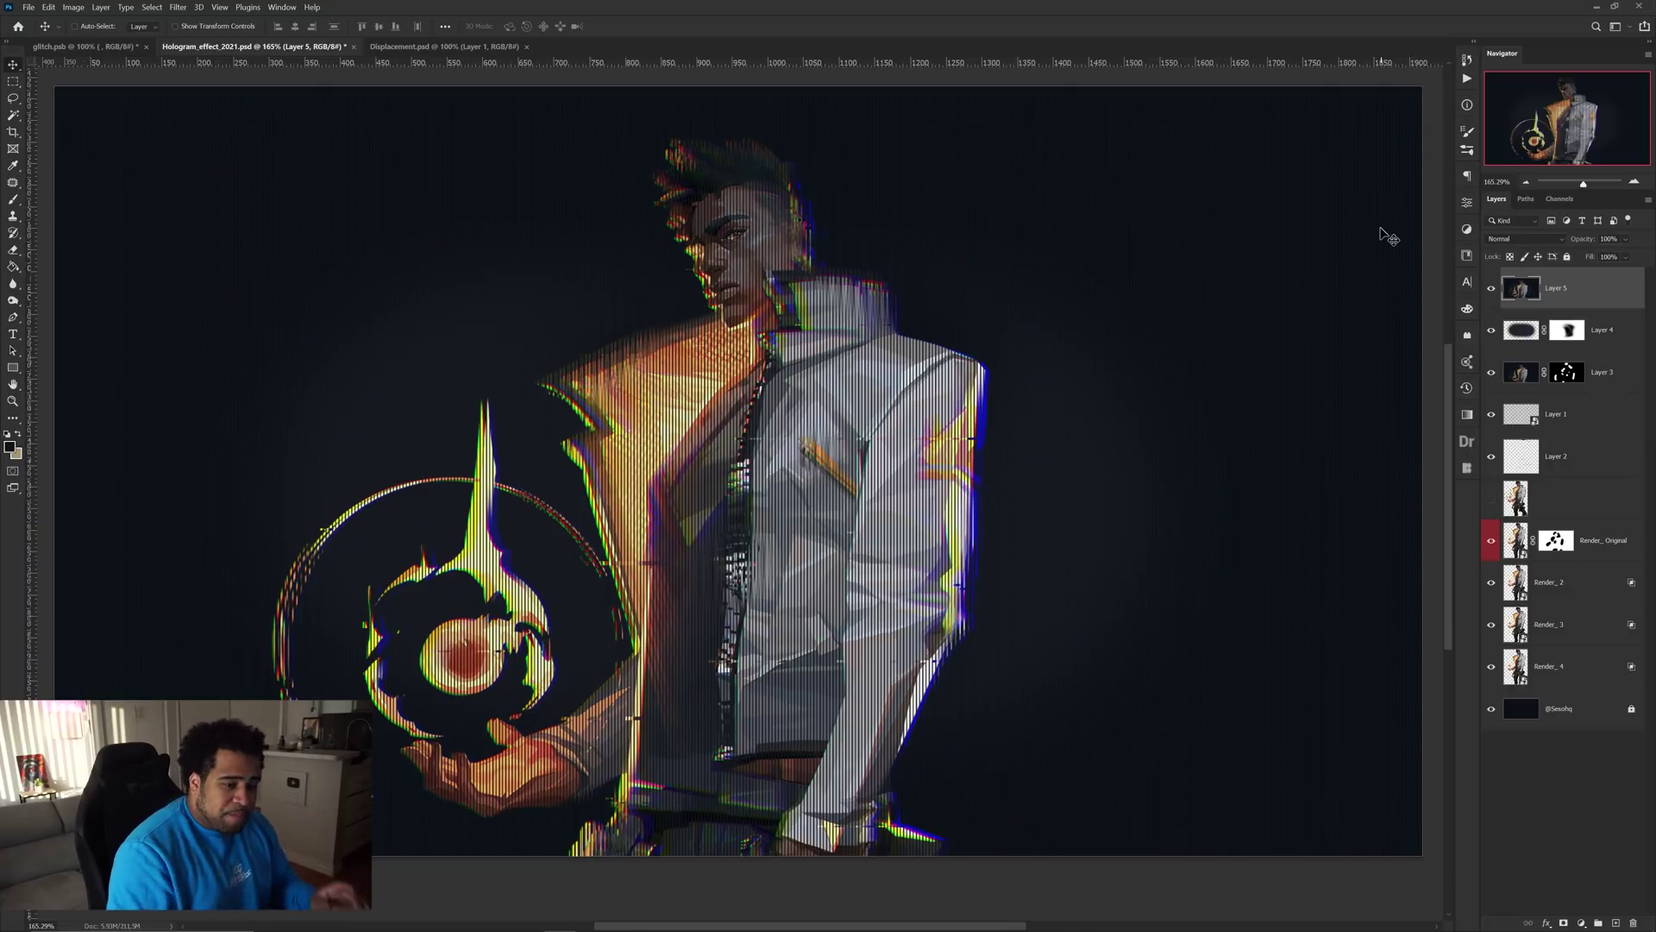
{"action": "left_click", "coordinate": [13, 81]}
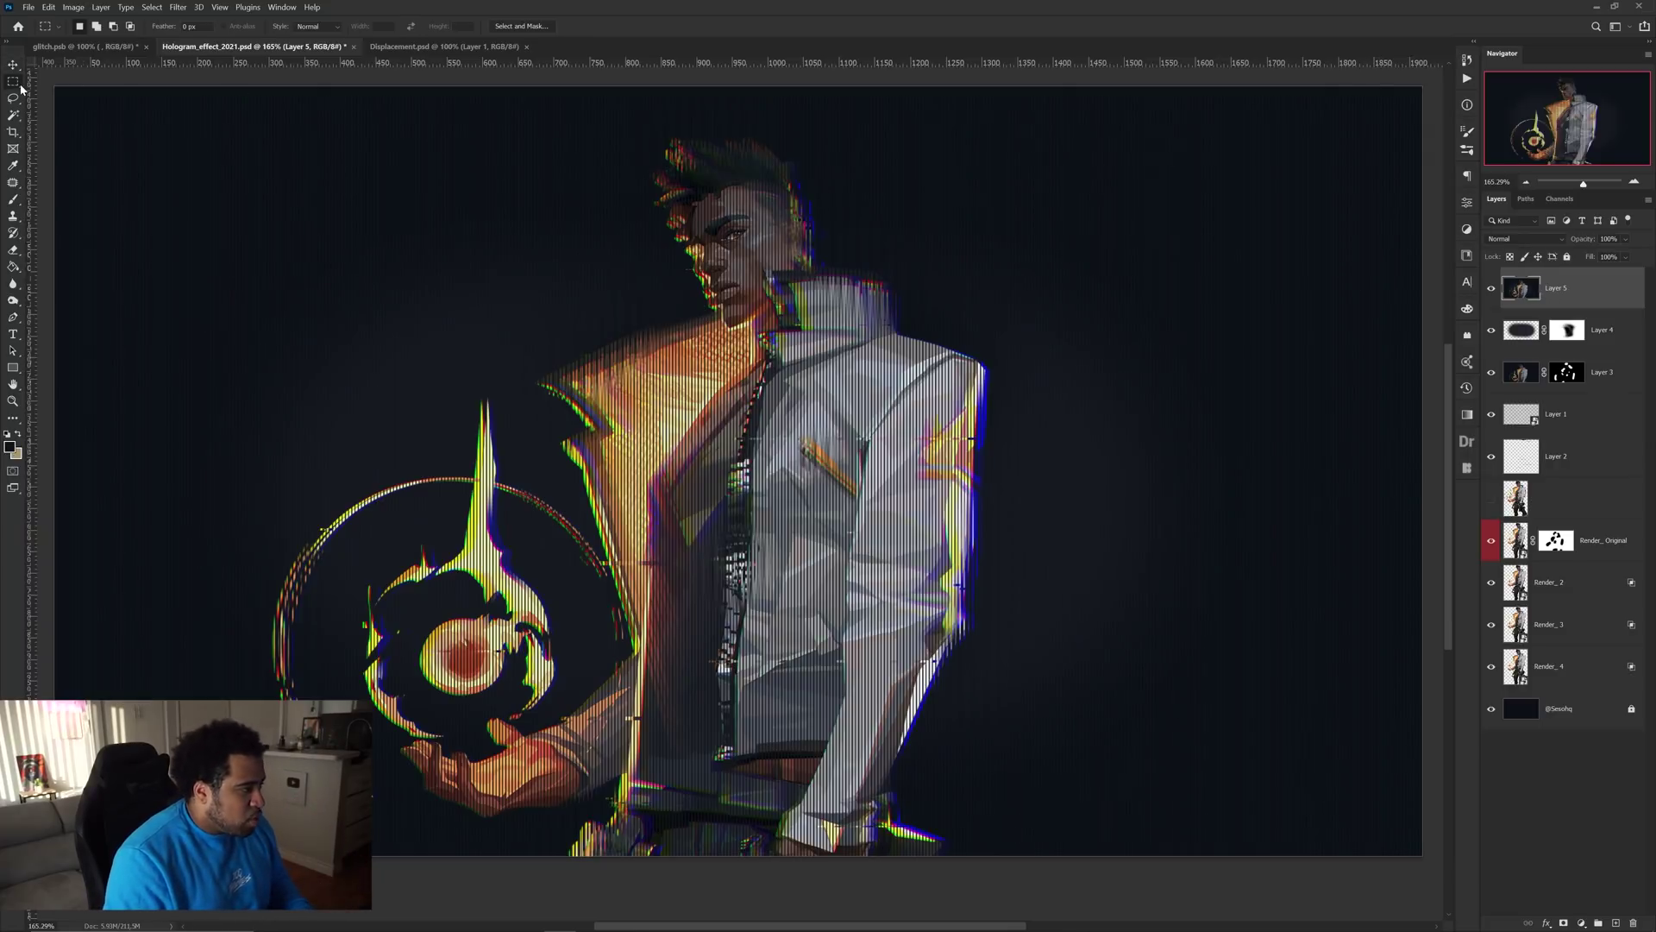
{"action": "scroll", "coordinate": [601, 541], "scroll_direction": "down", "scroll_amount": 3}
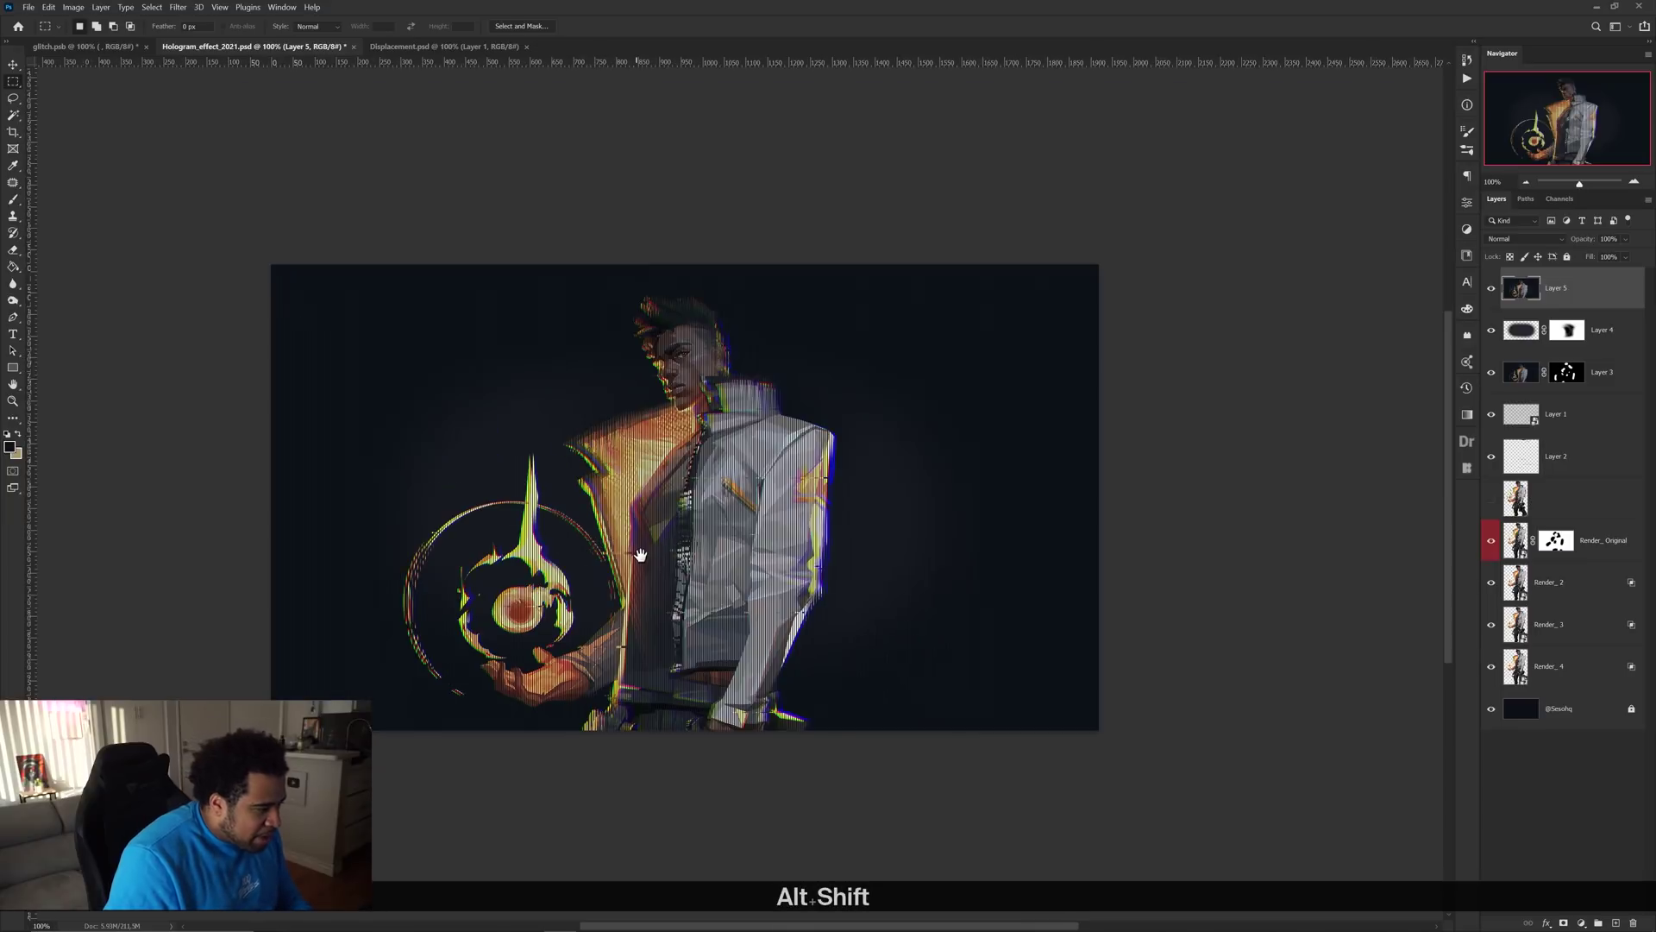
{"action": "left_click_drag", "start_coordinate": [523, 549], "coordinate": [809, 605]}
{"action": "key", "text": "shift"}
{"action": "left_click_drag", "start_coordinate": [725, 639], "coordinate": [861, 635]}
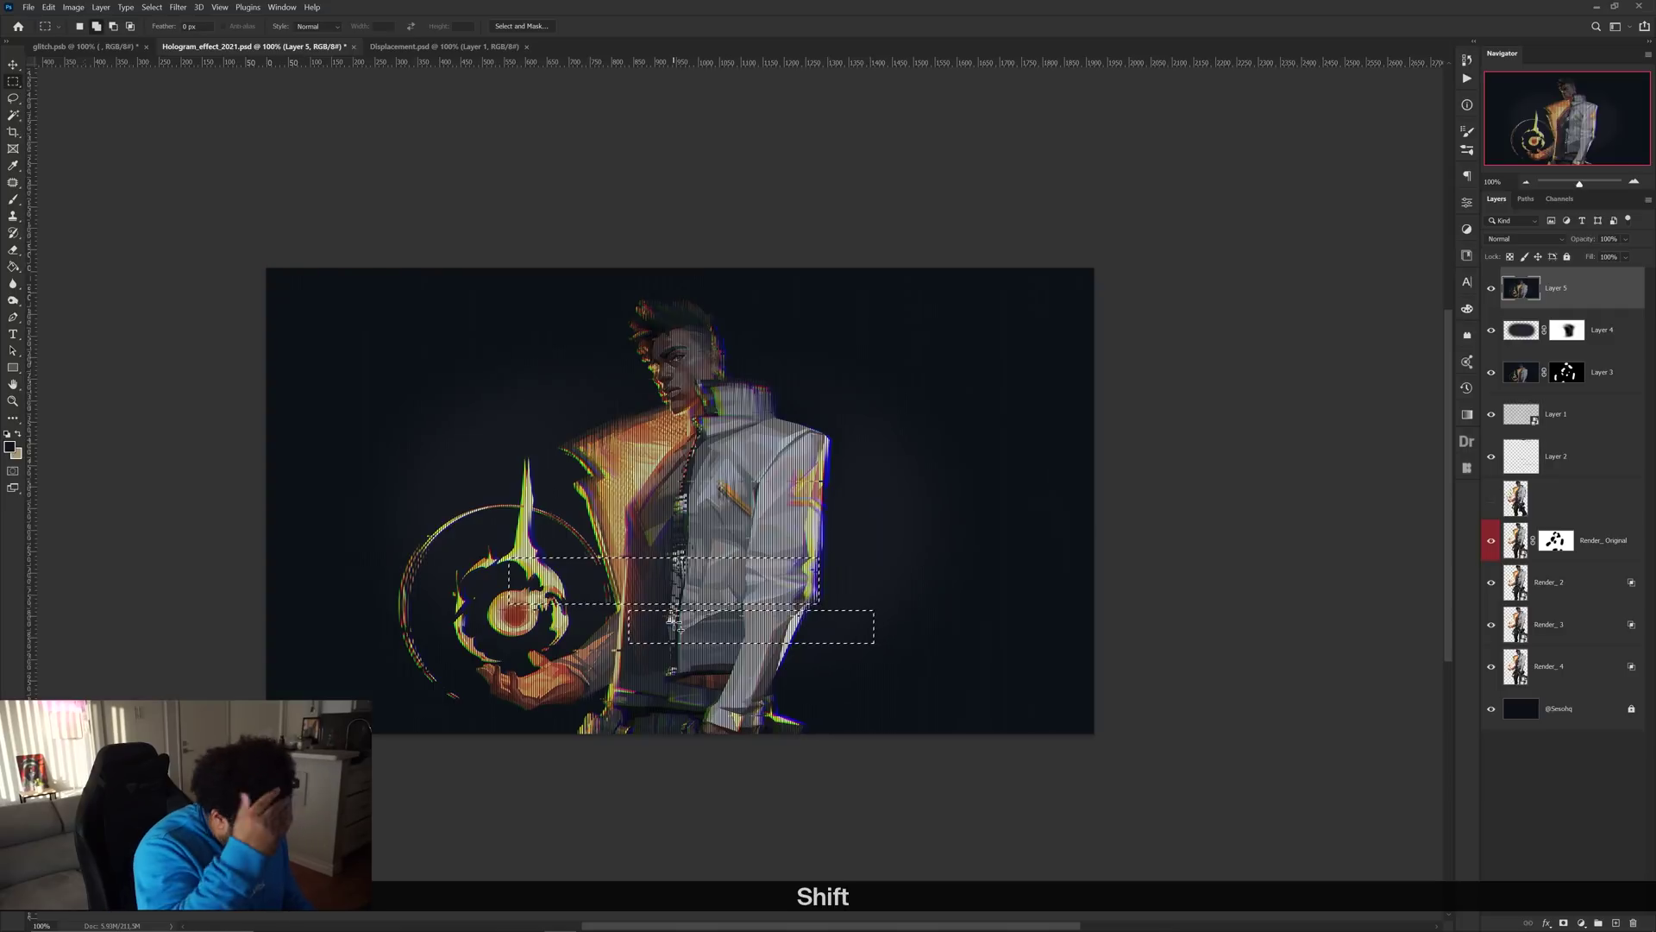
Add a third, thinner horizontal strip to the selection below the other two, from the raised hand across the jacket
{"action": "left_click_drag", "start_coordinate": [619, 683], "coordinate": [685, 683]}
{"action": "key", "text": "ctrl+shift+z"}
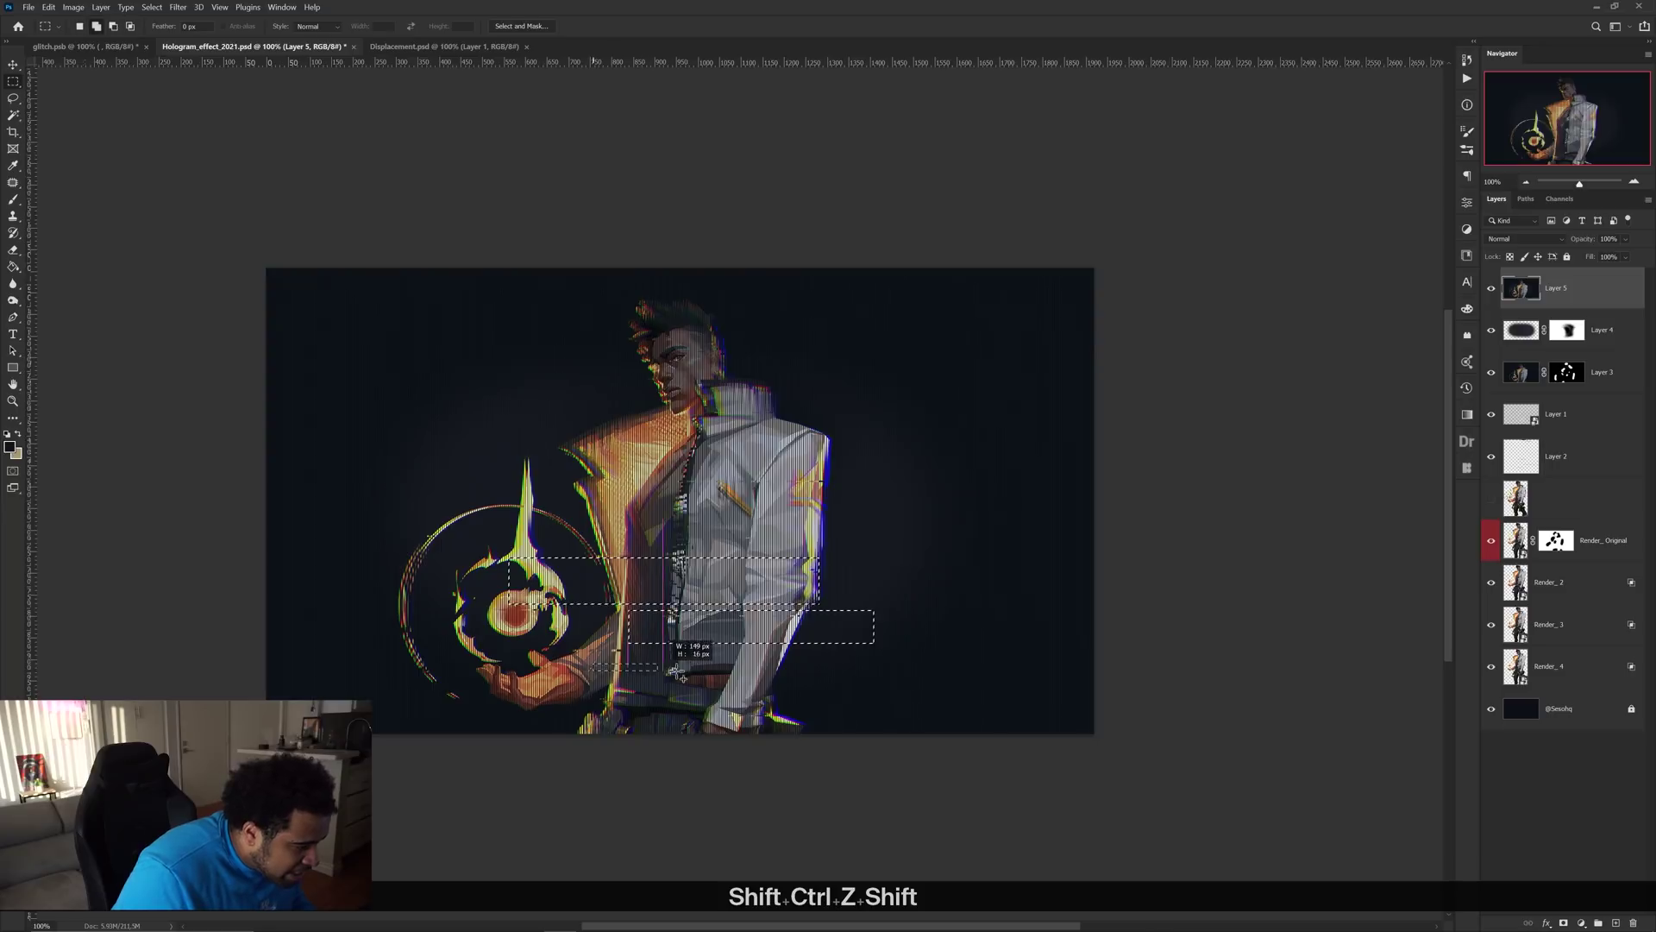
{"action": "key", "text": "space"}
{"action": "mouse_move", "coordinate": [747, 675]}
{"action": "left_mouse_down"}
{"action": "mouse_move", "coordinate": [905, 462]}
{"action": "mouse_move", "coordinate": [949, 565]}
{"action": "mouse_move", "coordinate": [857, 548]}
{"action": "mouse_move", "coordinate": [734, 618]}
{"action": "mouse_move", "coordinate": [749, 658]}
{"action": "left_mouse_up"}
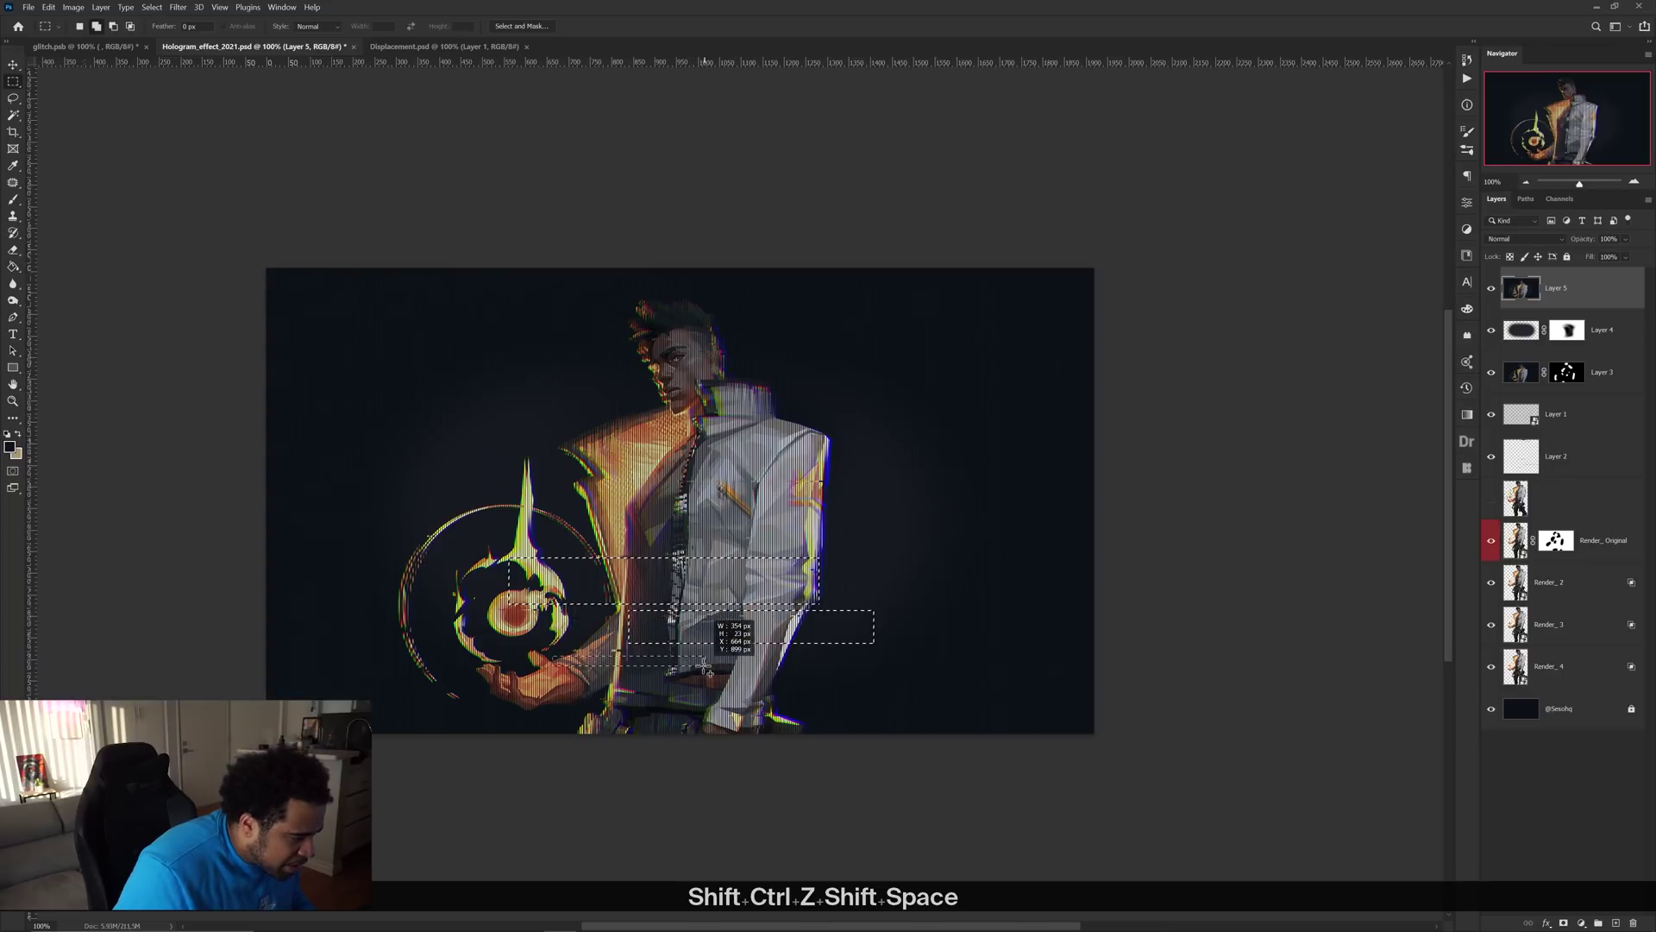
{"action": "left_click_drag", "start_coordinate": [576, 663], "coordinate": [760, 731]}
{"action": "key", "text": "ctrl+z"}
{"action": "key", "text": "space"}
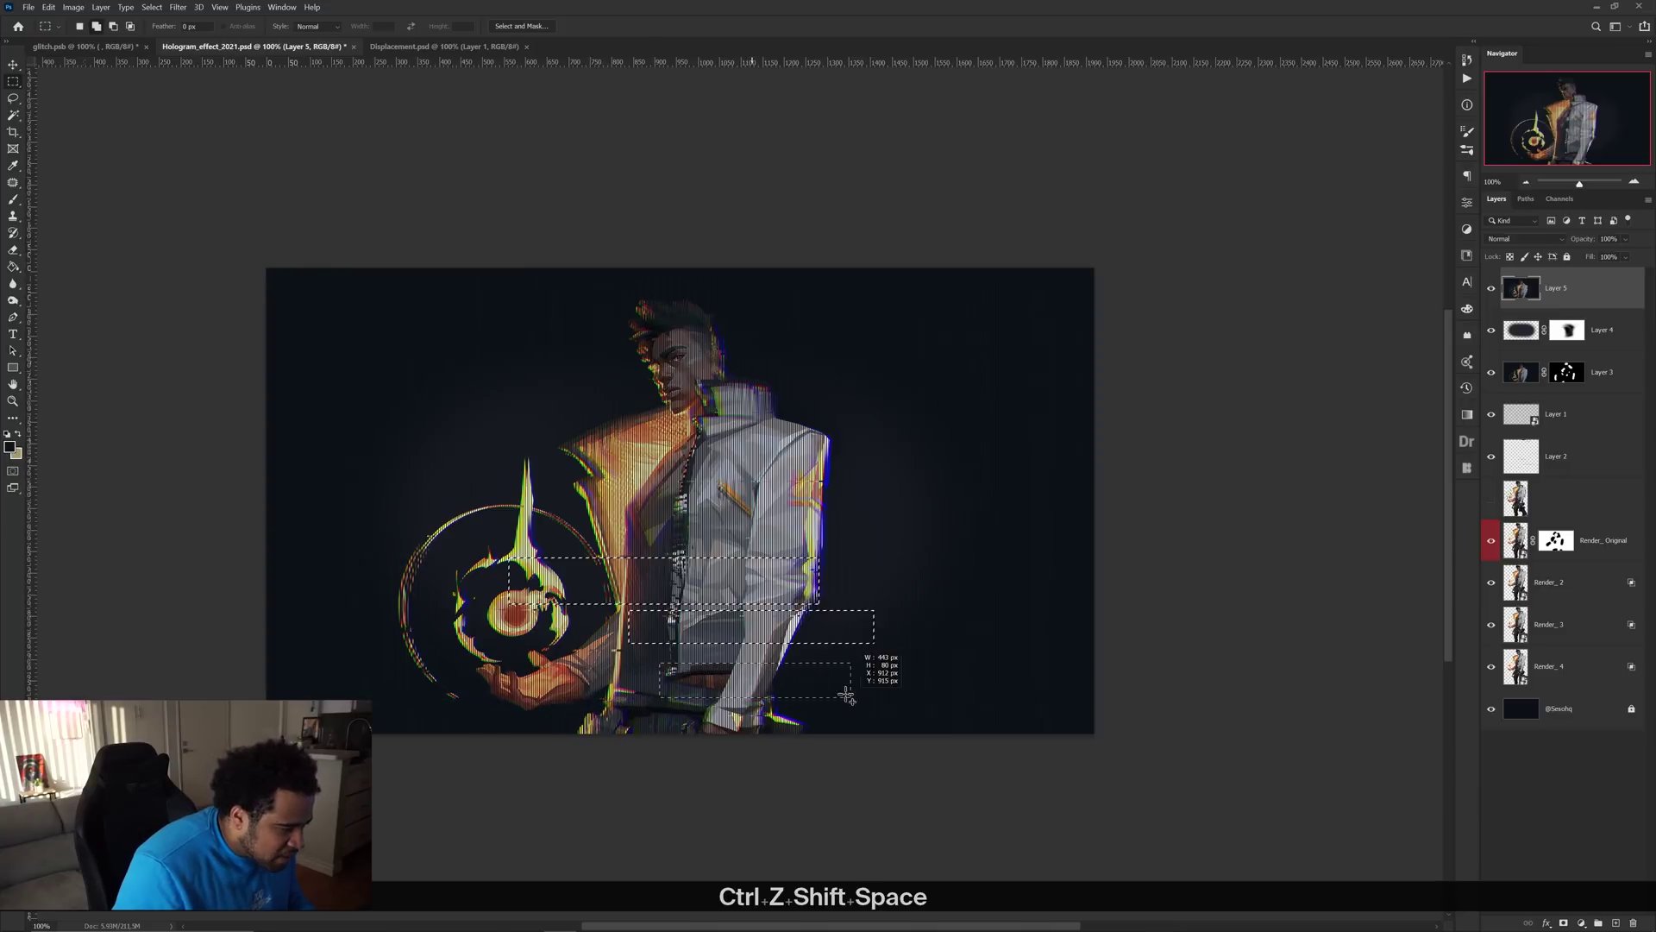
{"action": "key", "text": "space"}
{"action": "mouse_move", "coordinate": [766, 664]}
{"action": "left_mouse_down"}
{"action": "mouse_move", "coordinate": [954, 663]}
{"action": "mouse_move", "coordinate": [743, 657]}
{"action": "mouse_move", "coordinate": [795, 656]}
{"action": "left_mouse_up"}
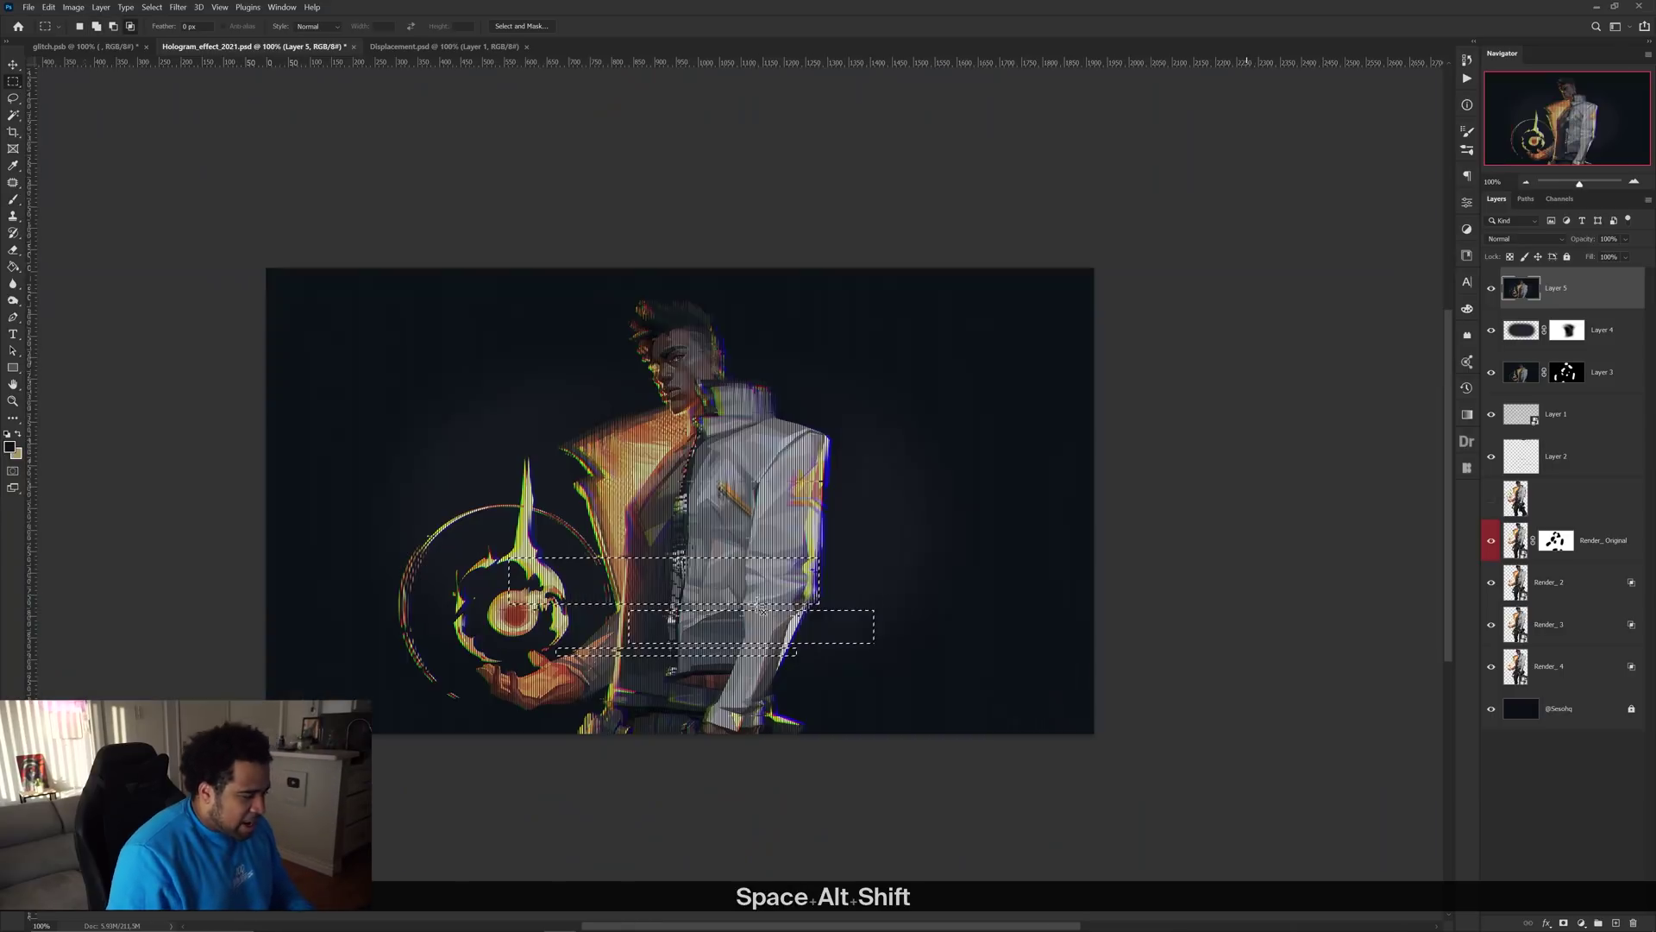
Copy the selected strips to a new layer and hide the merged layer beneath it
{"action": "left_click_drag", "start_coordinate": [742, 561], "coordinate": [762, 580]}
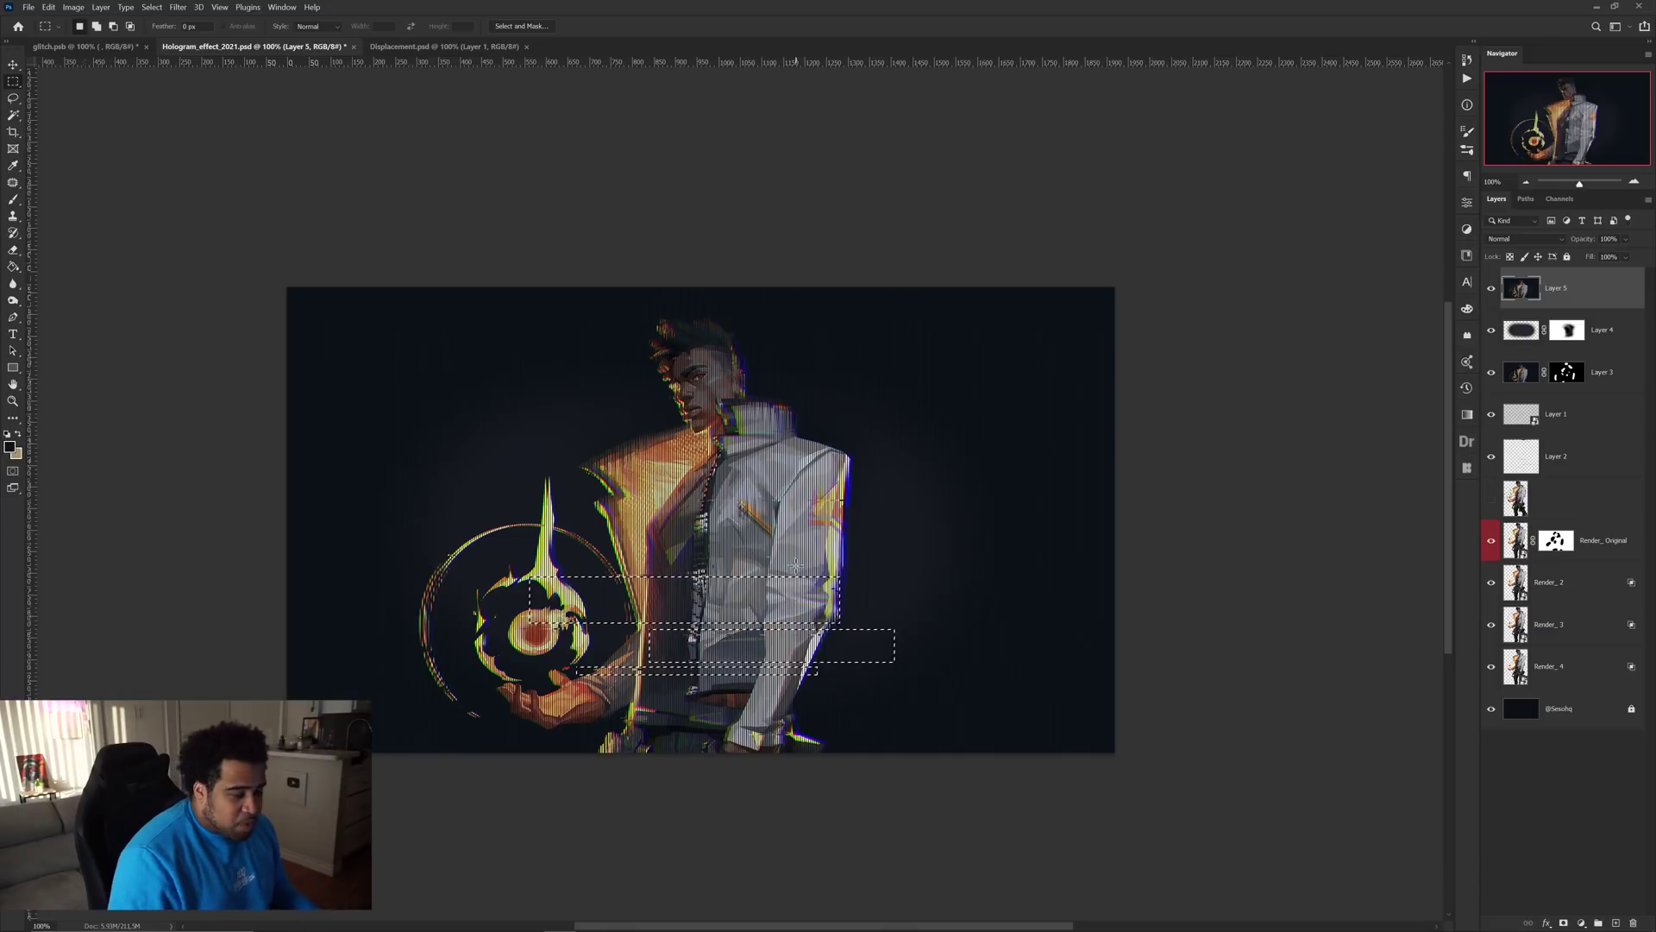
{"action": "right_click", "coordinate": [741, 434]}
{"action": "left_click", "coordinate": [828, 530]}
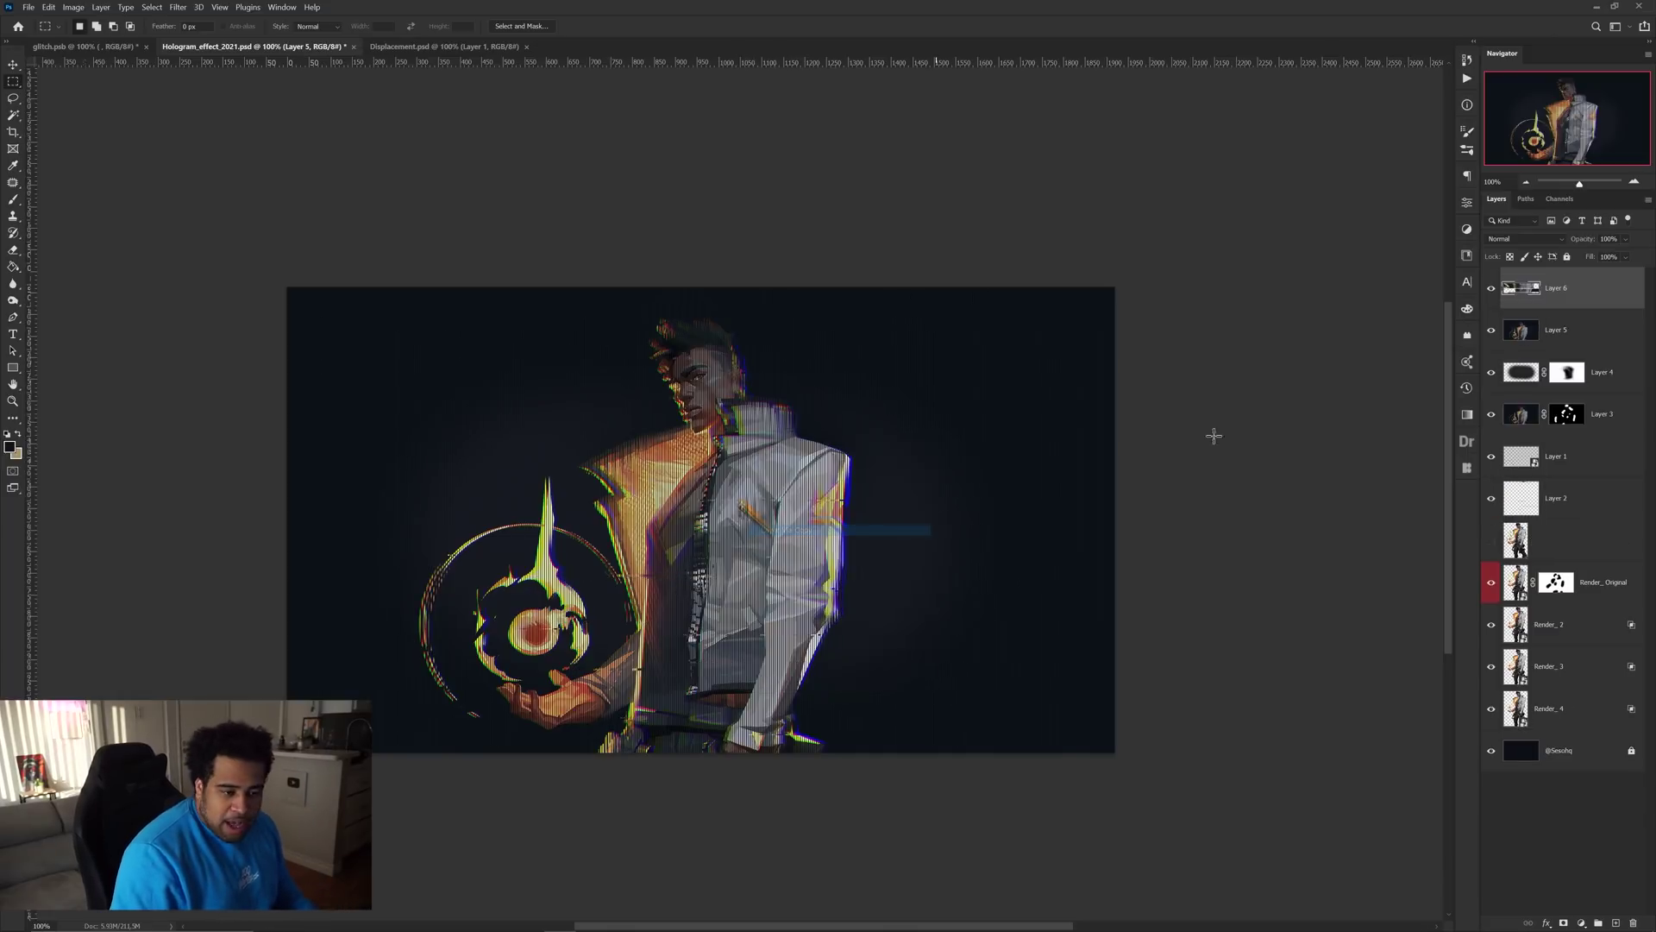
{"action": "left_click", "coordinate": [1507, 335]}
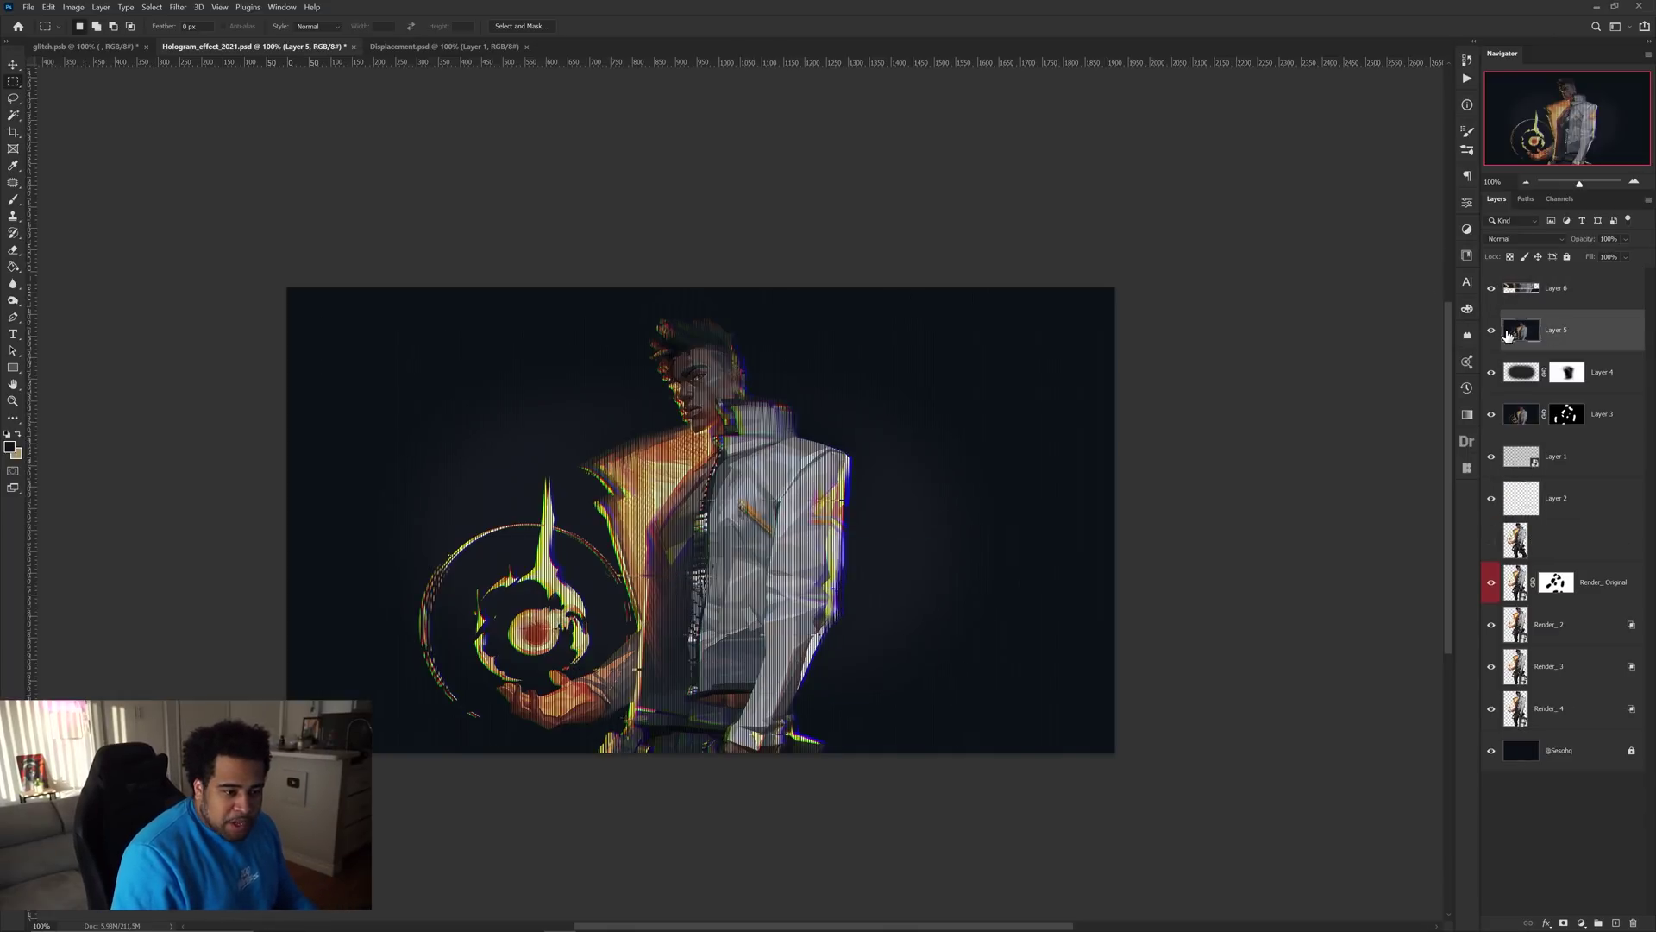
Turn off the G channel in the blending options of the strip layer
{"action": "left_click", "coordinate": [1575, 301]}
{"action": "double_click", "coordinate": [1603, 296]}
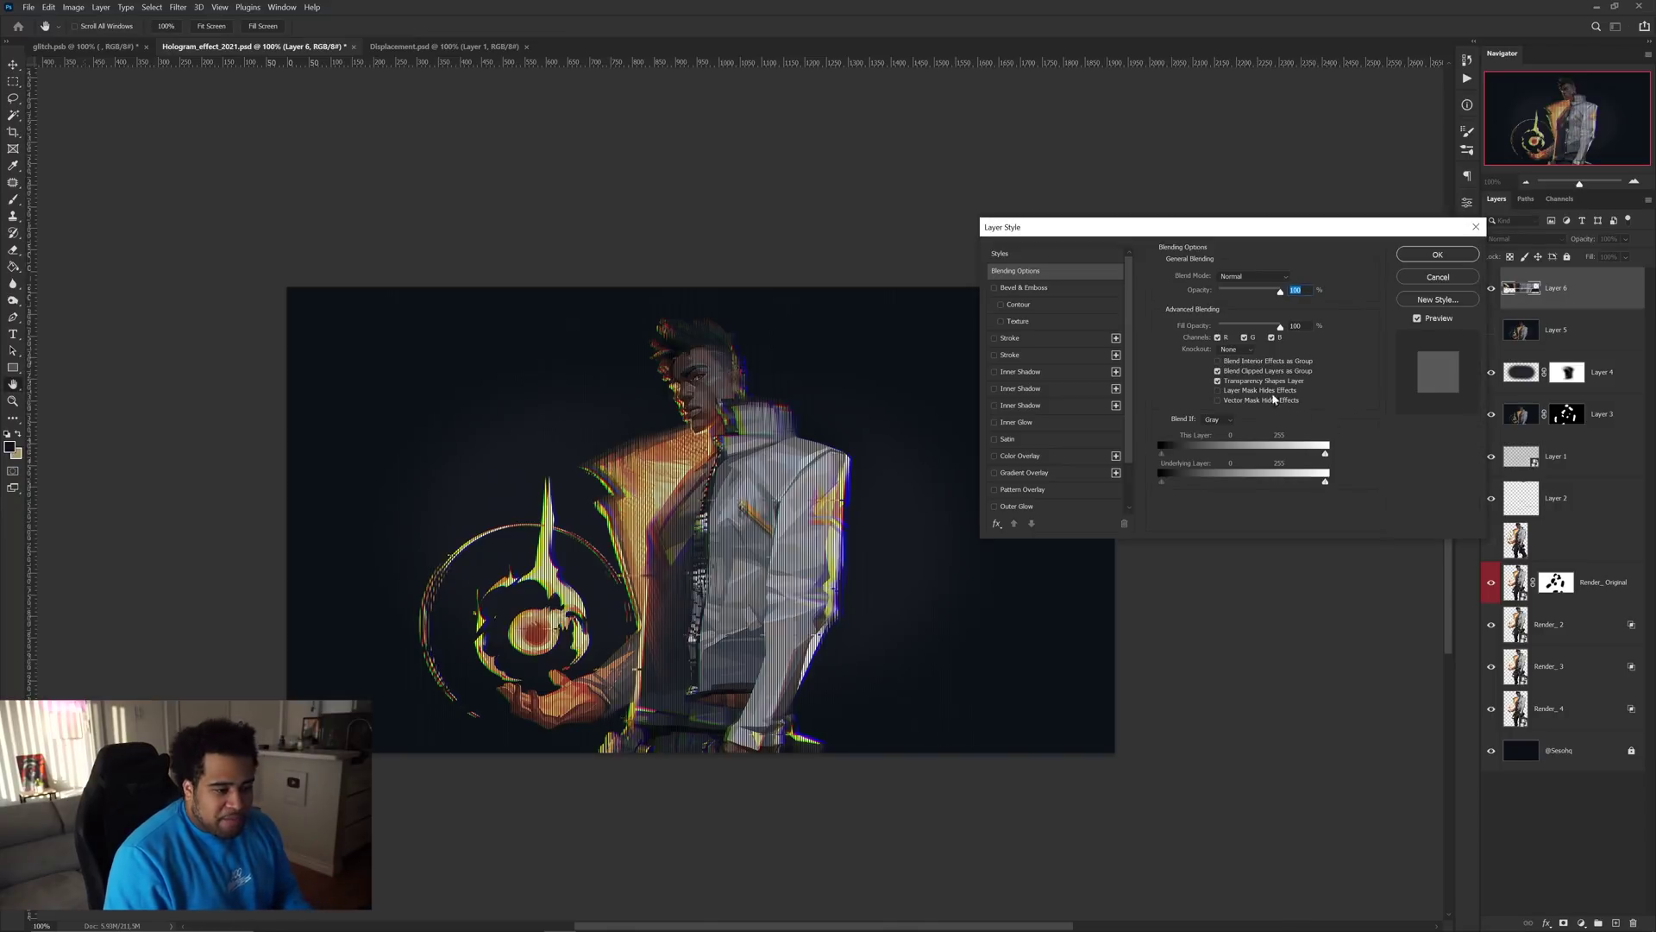
{"action": "left_click", "coordinate": [1244, 337]}
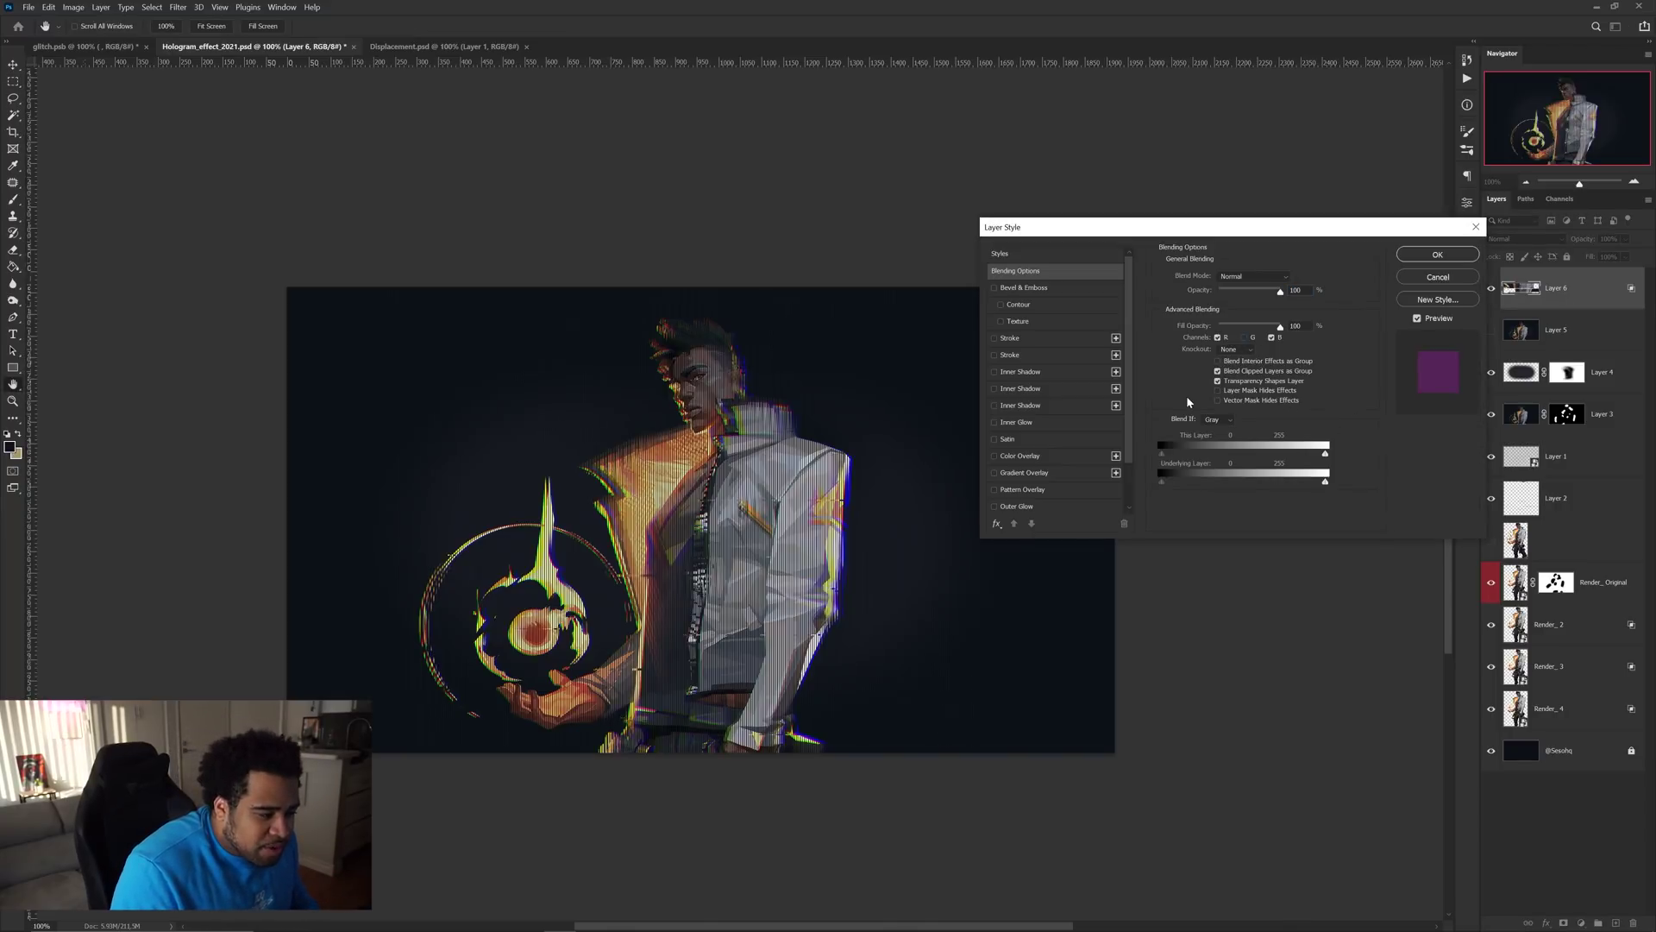
{"action": "left_click", "coordinate": [1430, 257]}
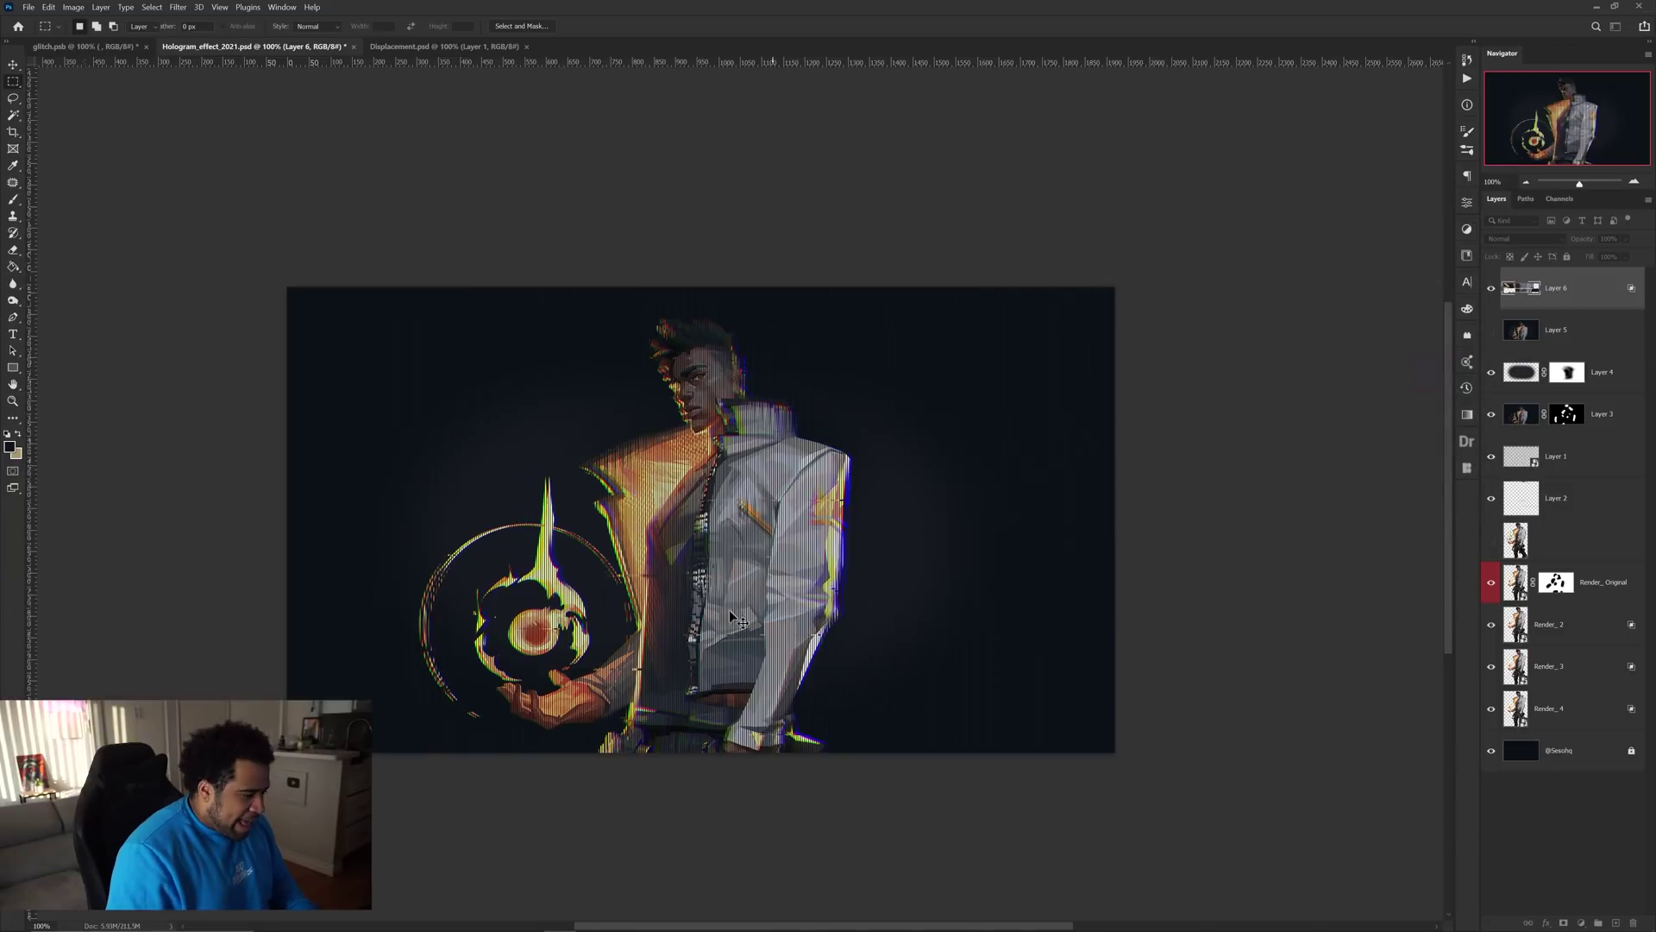
Shift the strip layer sideways over the orb and jacket and reduce its height with Free Transform
{"action": "key", "text": "v"}
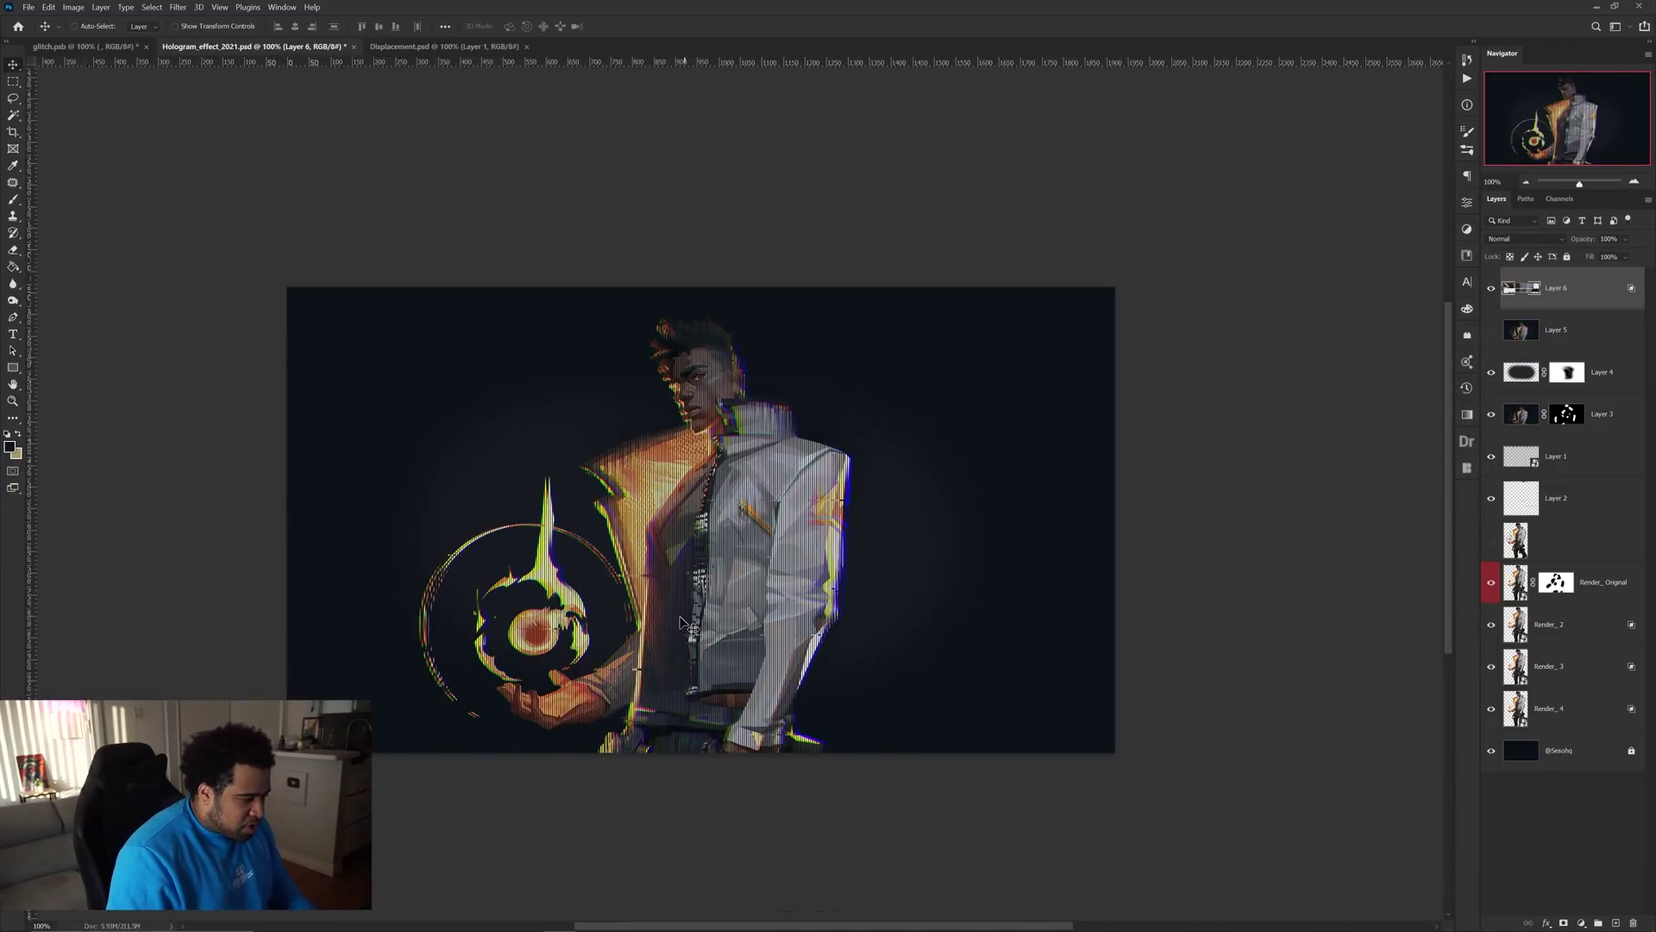
{"action": "left_click_drag", "start_coordinate": [694, 632], "coordinate": [767, 635]}
{"action": "left_click_drag", "start_coordinate": [788, 640], "coordinate": [648, 648]}
{"action": "key", "text": "ctrl+t"}
{"action": "left_click_drag", "start_coordinate": [565, 580], "coordinate": [565, 616]}
{"action": "left_click_drag", "start_coordinate": [747, 648], "coordinate": [657, 542]}
{"action": "key", "text": "Return"}
Inspect the shifted glitch strips and compare them with the glitch.psb reference
{"action": "left_click_drag", "start_coordinate": [550, 473], "coordinate": [701, 561]}
{"action": "scroll", "coordinate": [730, 597], "scroll_direction": "up", "scroll_amount": 1}
{"action": "scroll", "coordinate": [730, 597], "scroll_direction": "down", "scroll_amount": 1}
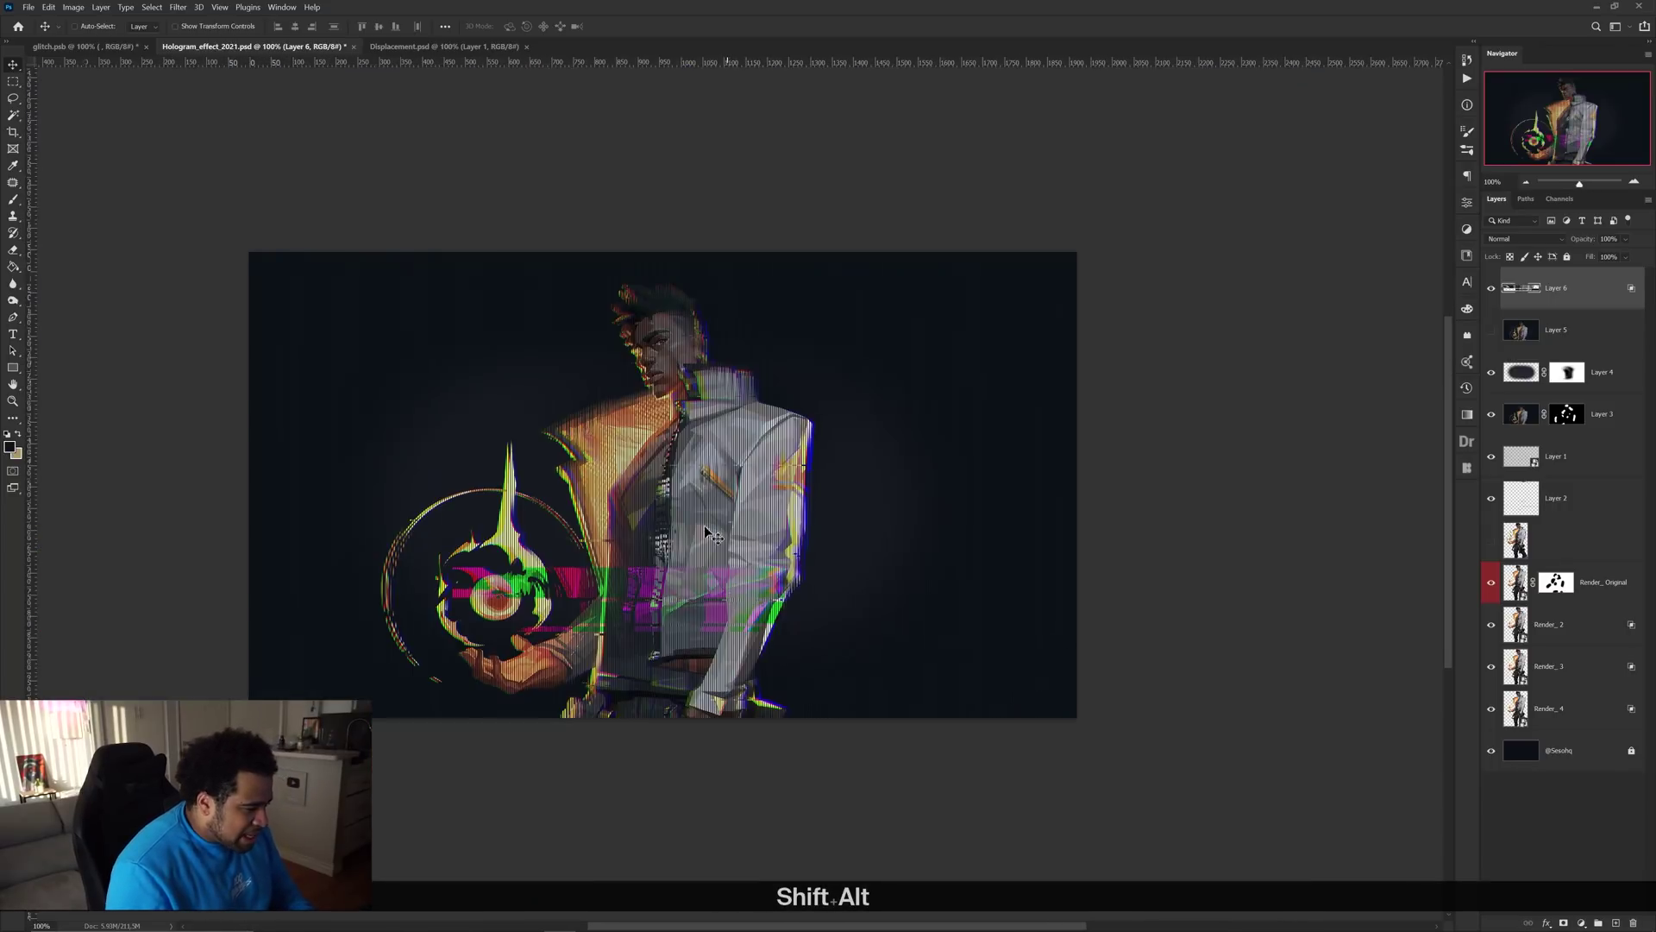
{"action": "left_click", "coordinate": [126, 47]}
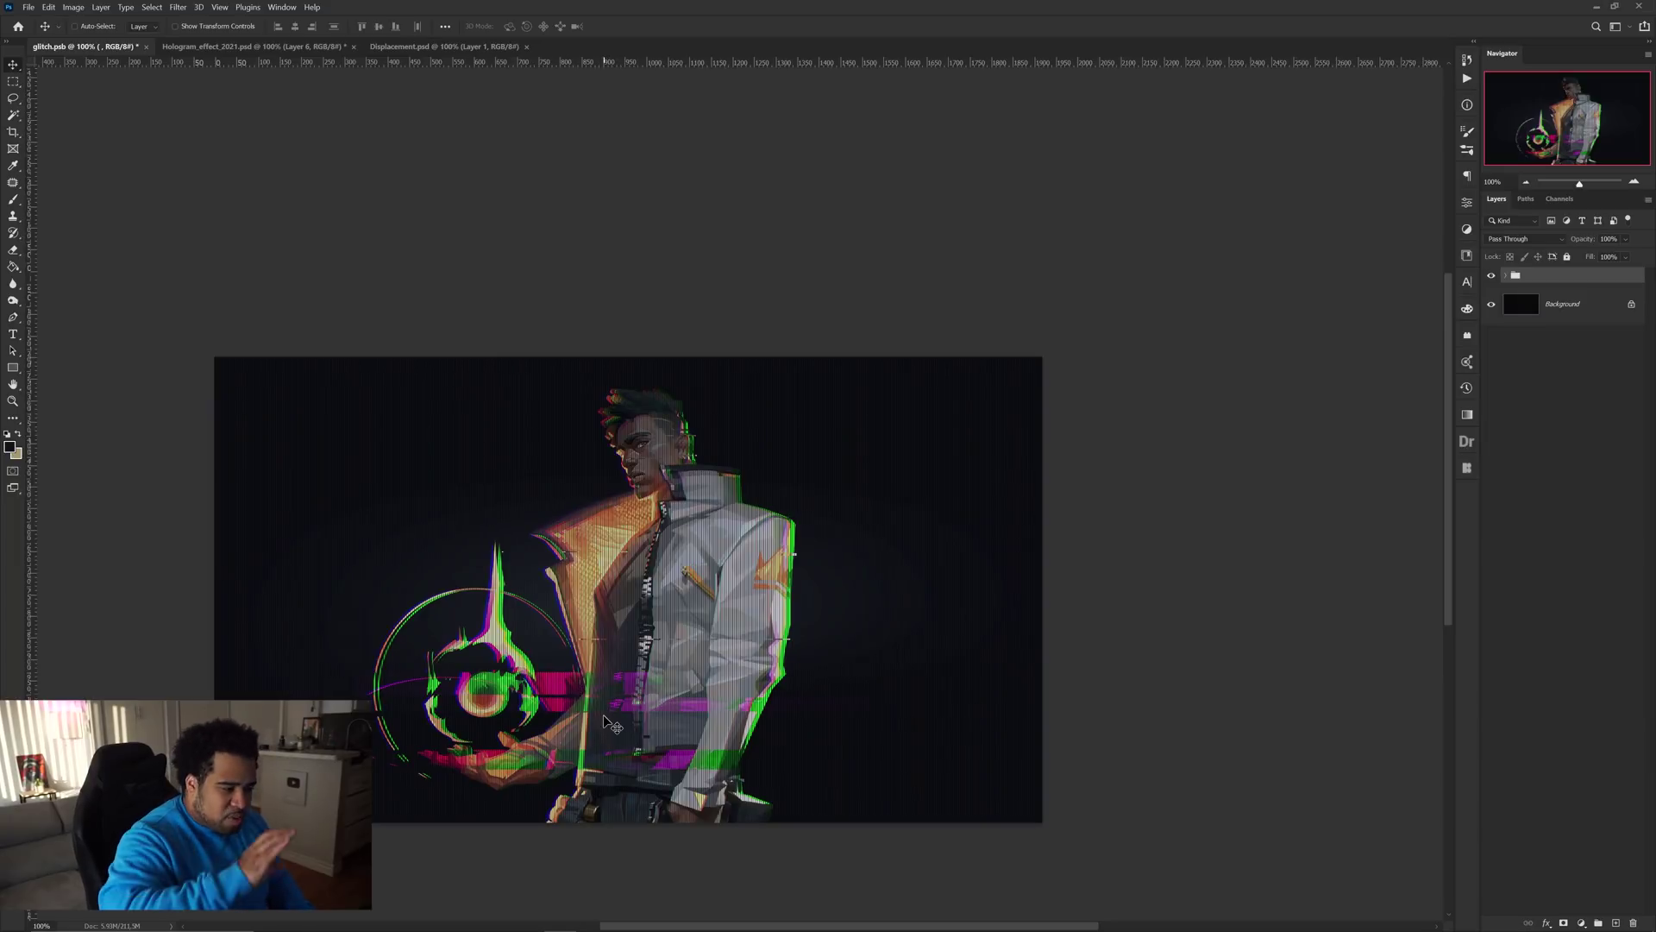
{"action": "left_click", "coordinate": [224, 47]}
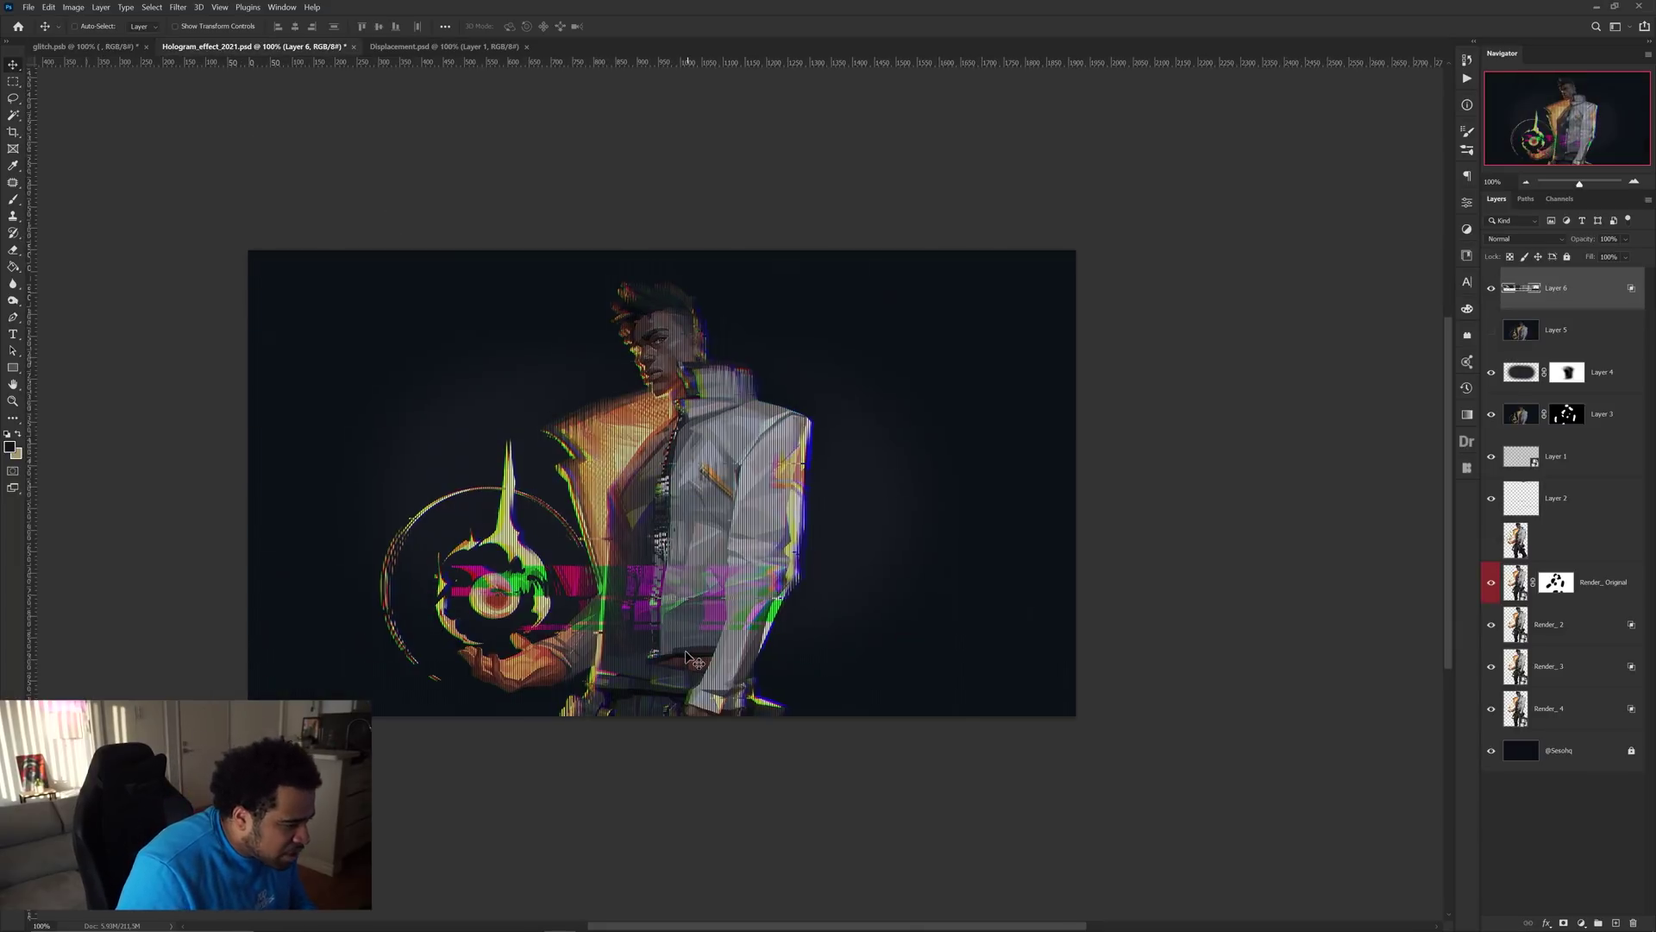
Select a thin horizontal strip of the merged layer across the jacket hem and copy it to a new layer
{"action": "scroll", "coordinate": [686, 658], "scroll_direction": "up", "scroll_amount": 2}
{"action": "key", "text": "m"}
{"action": "left_click", "coordinate": [1491, 330]}
{"action": "left_click", "coordinate": [1553, 329]}
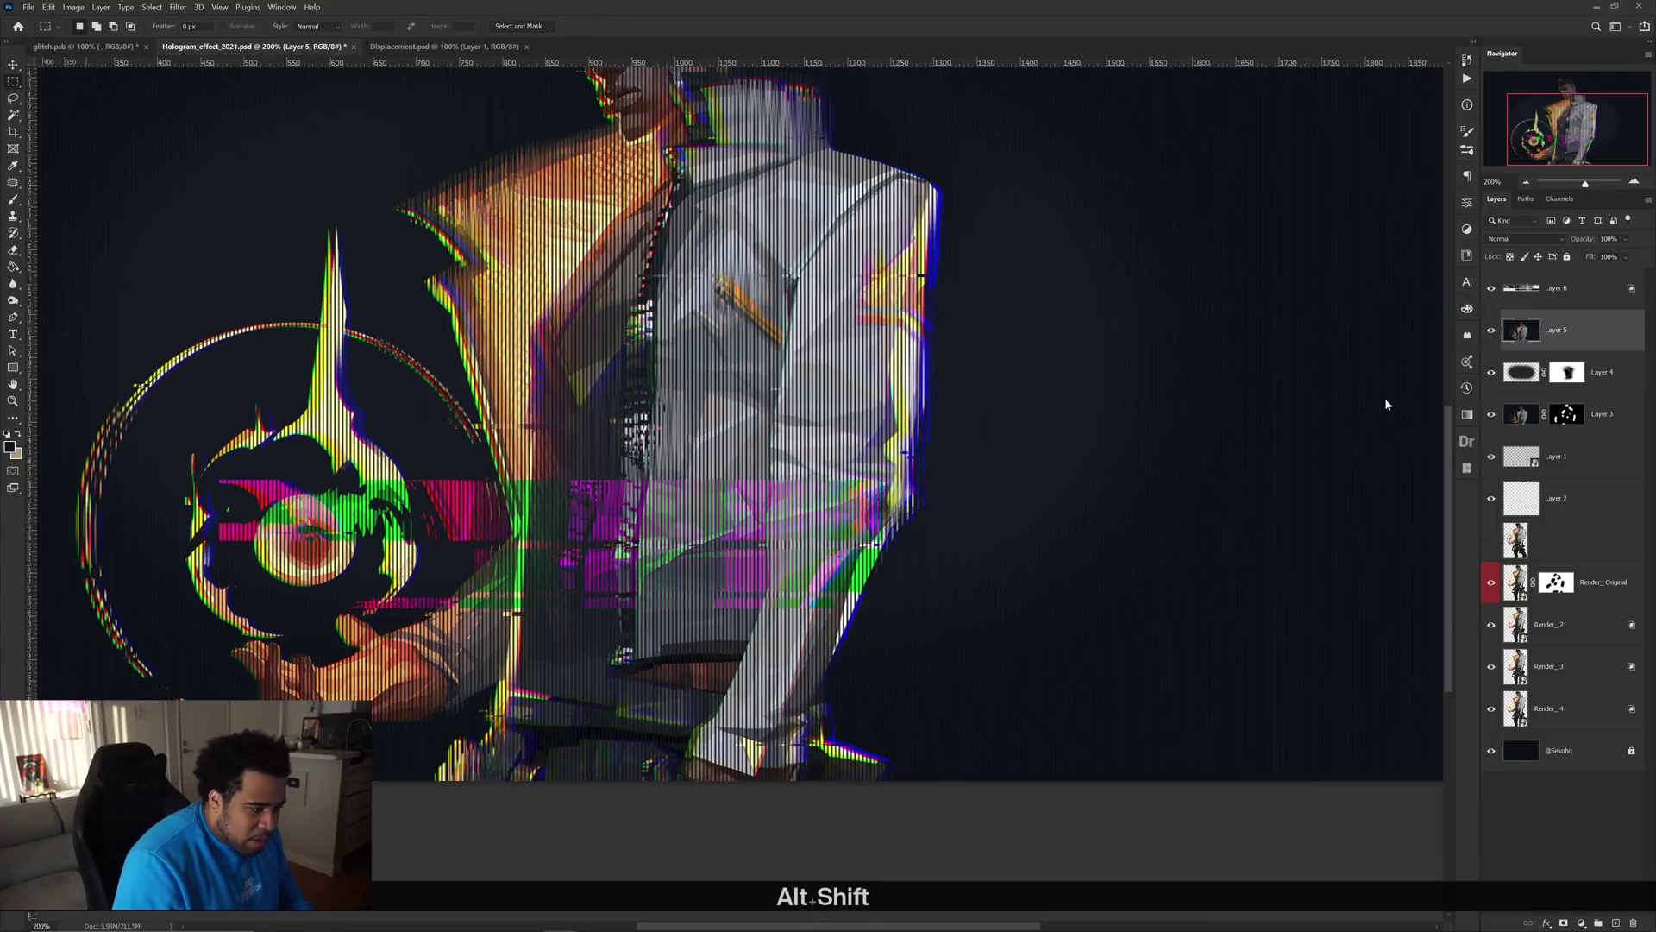
{"action": "left_click_drag", "start_coordinate": [540, 645], "coordinate": [1019, 687]}
{"action": "right_click", "coordinate": [870, 768]}
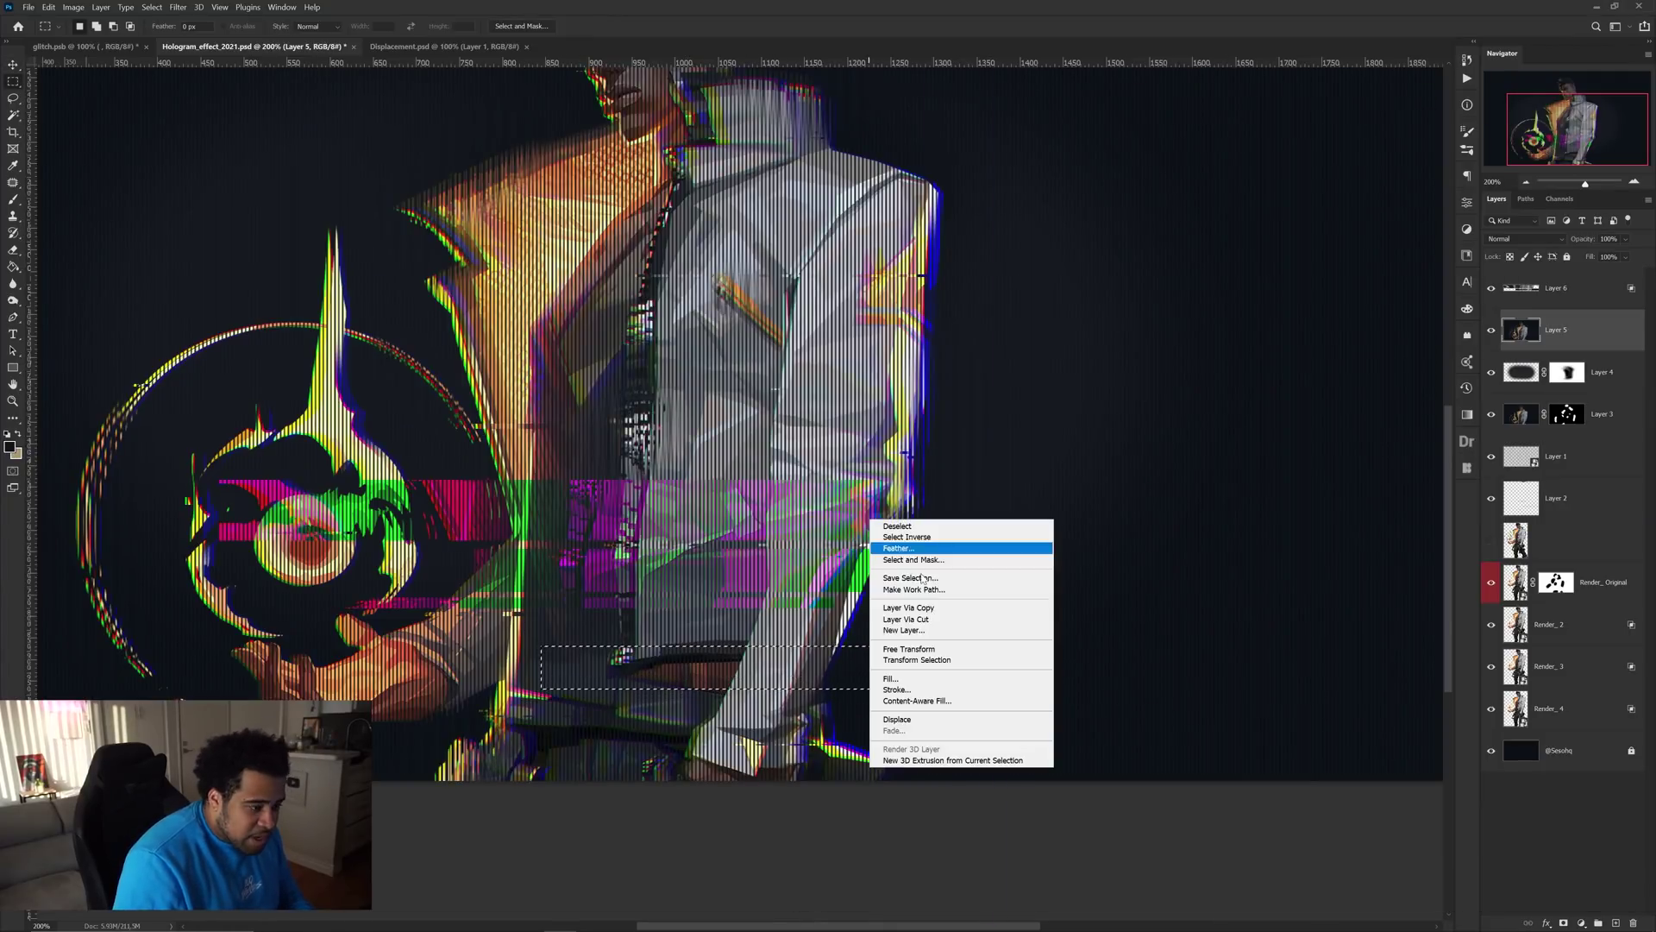
{"action": "left_click", "coordinate": [957, 611]}
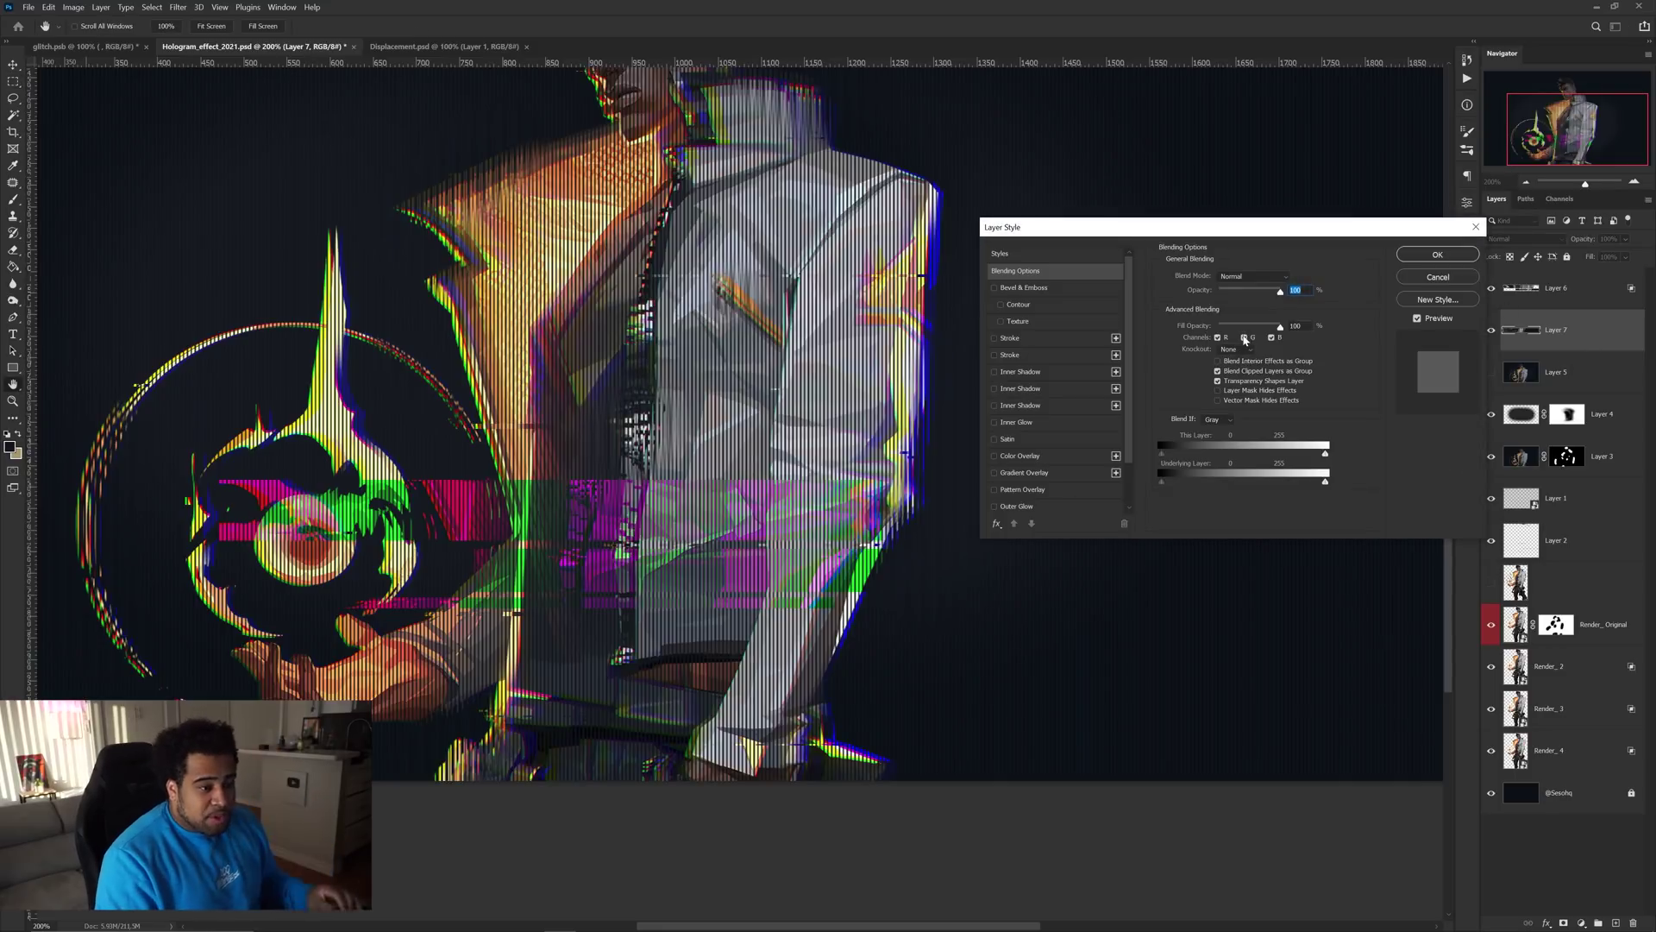
Turn off the G channel for the hem strip layer and shift the strip sideways past the sleeve
{"action": "left_click", "coordinate": [1245, 337]}
{"action": "left_click", "coordinate": [1437, 254]}
{"action": "left_click_drag", "start_coordinate": [693, 654], "coordinate": [807, 660]}
{"action": "scroll", "coordinate": [711, 655], "scroll_direction": "down", "scroll_amount": 3}
{"action": "mouse_move", "coordinate": [851, 598]}
{"action": "left_mouse_down"}
{"action": "mouse_move", "coordinate": [890, 541]}
{"action": "mouse_move", "coordinate": [824, 581]}
{"action": "left_mouse_up"}
{"action": "scroll", "coordinate": [782, 544], "scroll_direction": "up", "scroll_amount": 1}
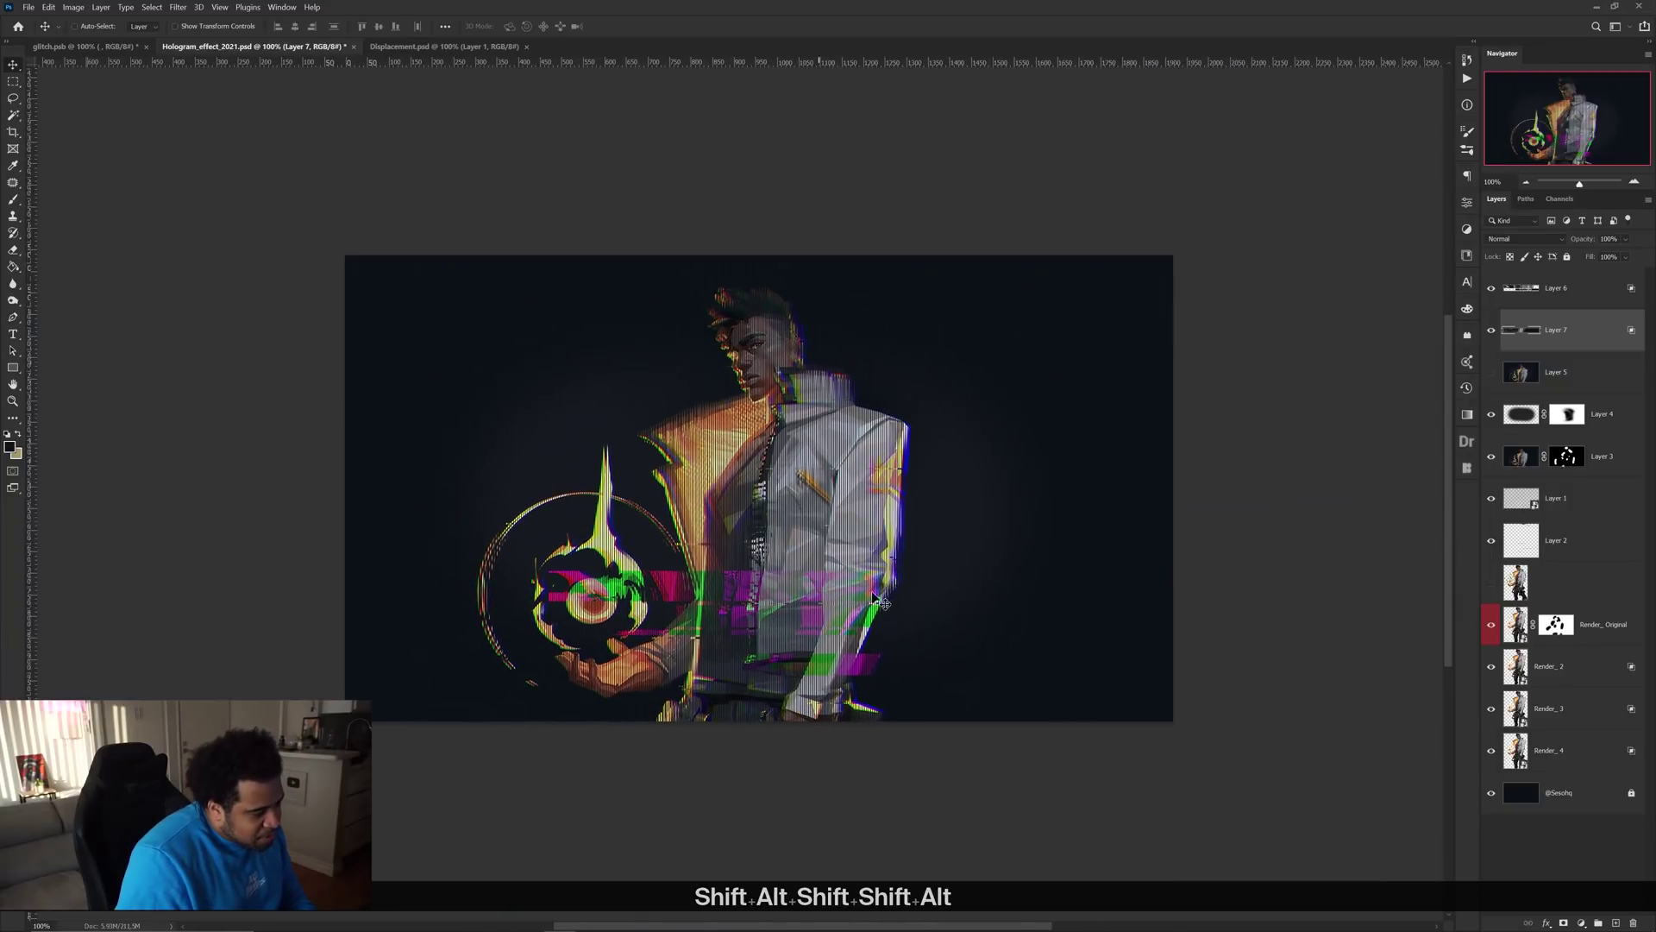
{"action": "scroll", "coordinate": [865, 584], "scroll_direction": "up", "scroll_amount": 1}
{"action": "scroll", "coordinate": [802, 626], "scroll_direction": "up", "scroll_amount": 2}
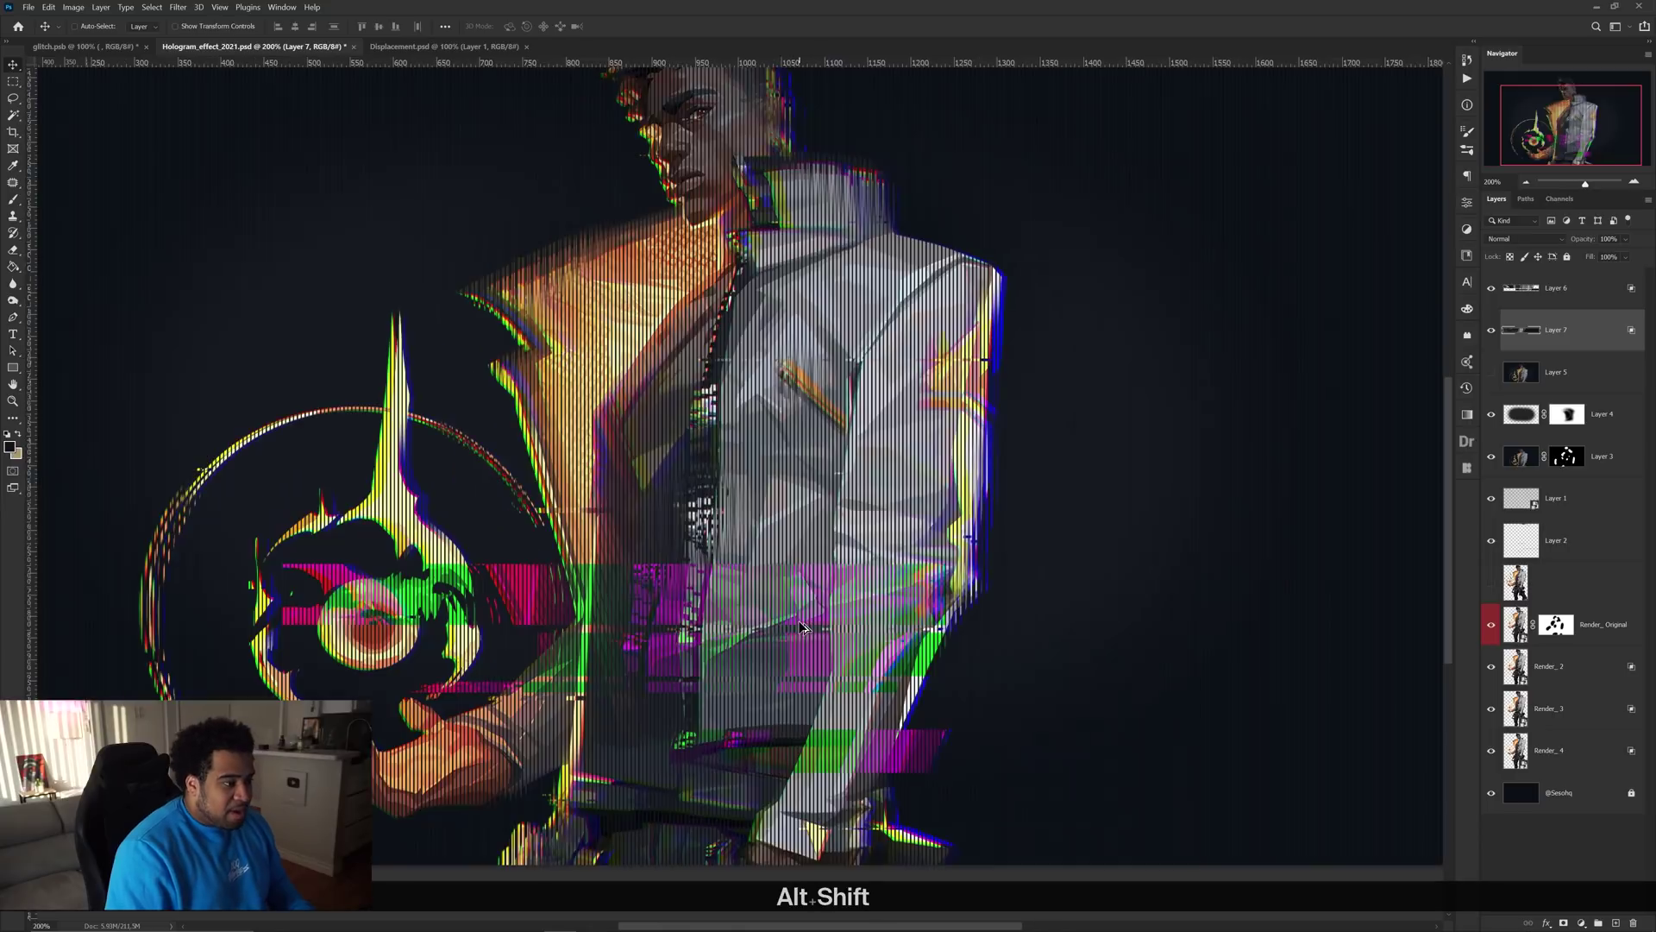
{"action": "scroll", "coordinate": [803, 626], "scroll_direction": "down", "scroll_amount": 2}
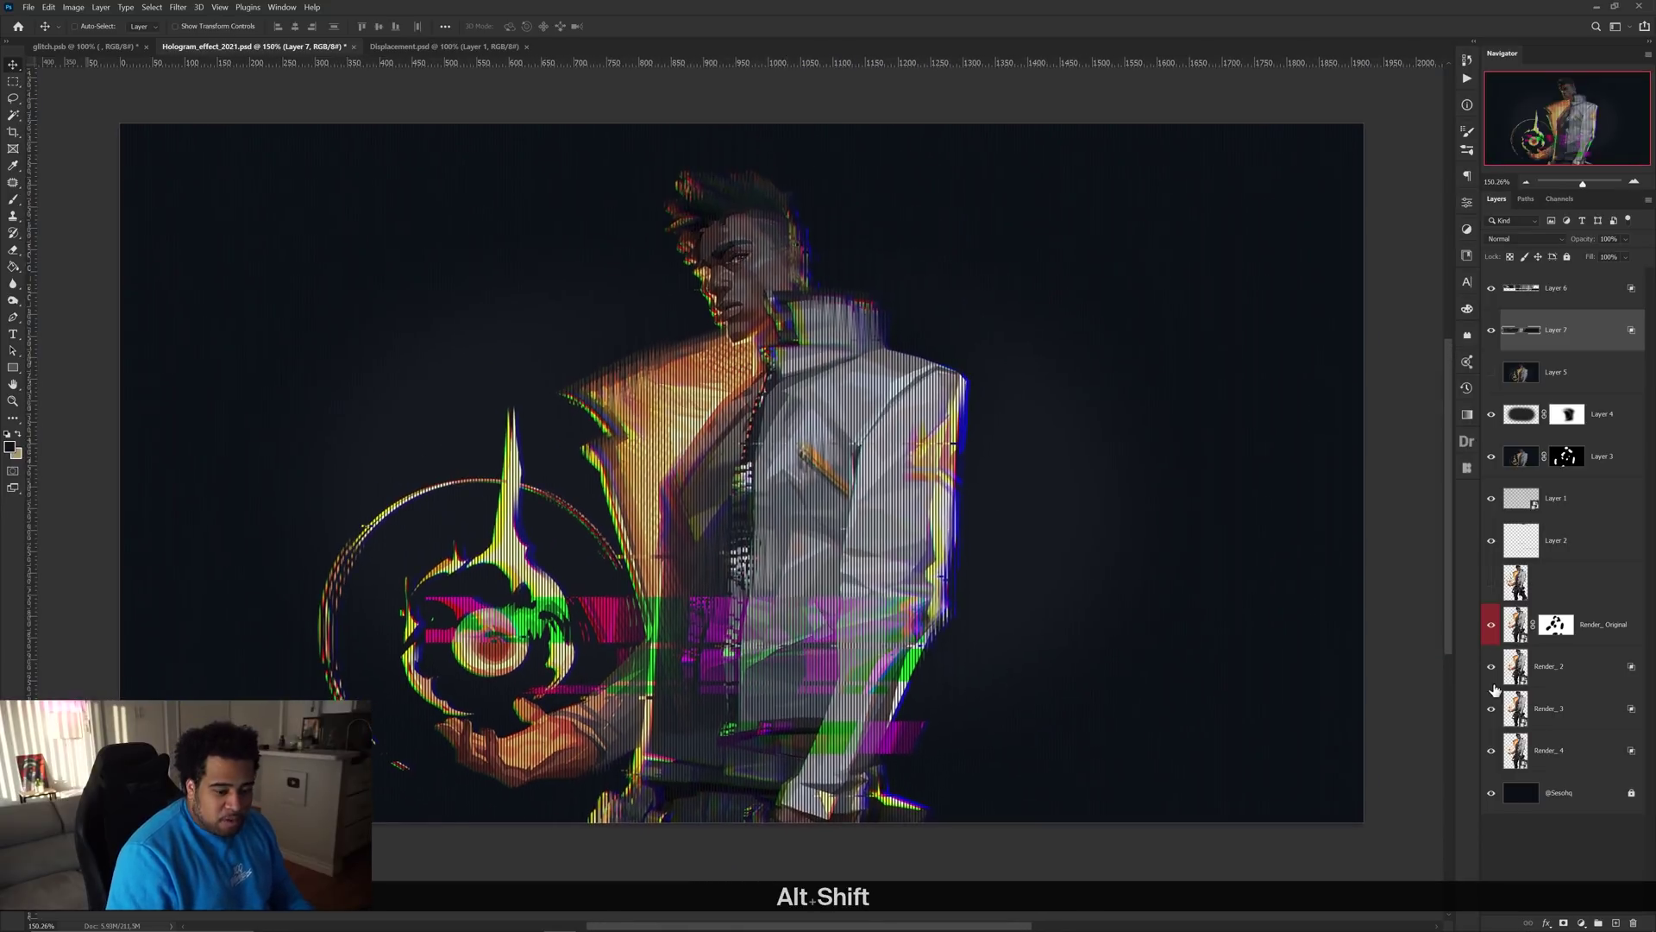
Add a Curves adjustment layer above the hem strip and raise the upper part of the RGB curve to brighten the highlights
{"action": "left_click", "coordinate": [1580, 922]}
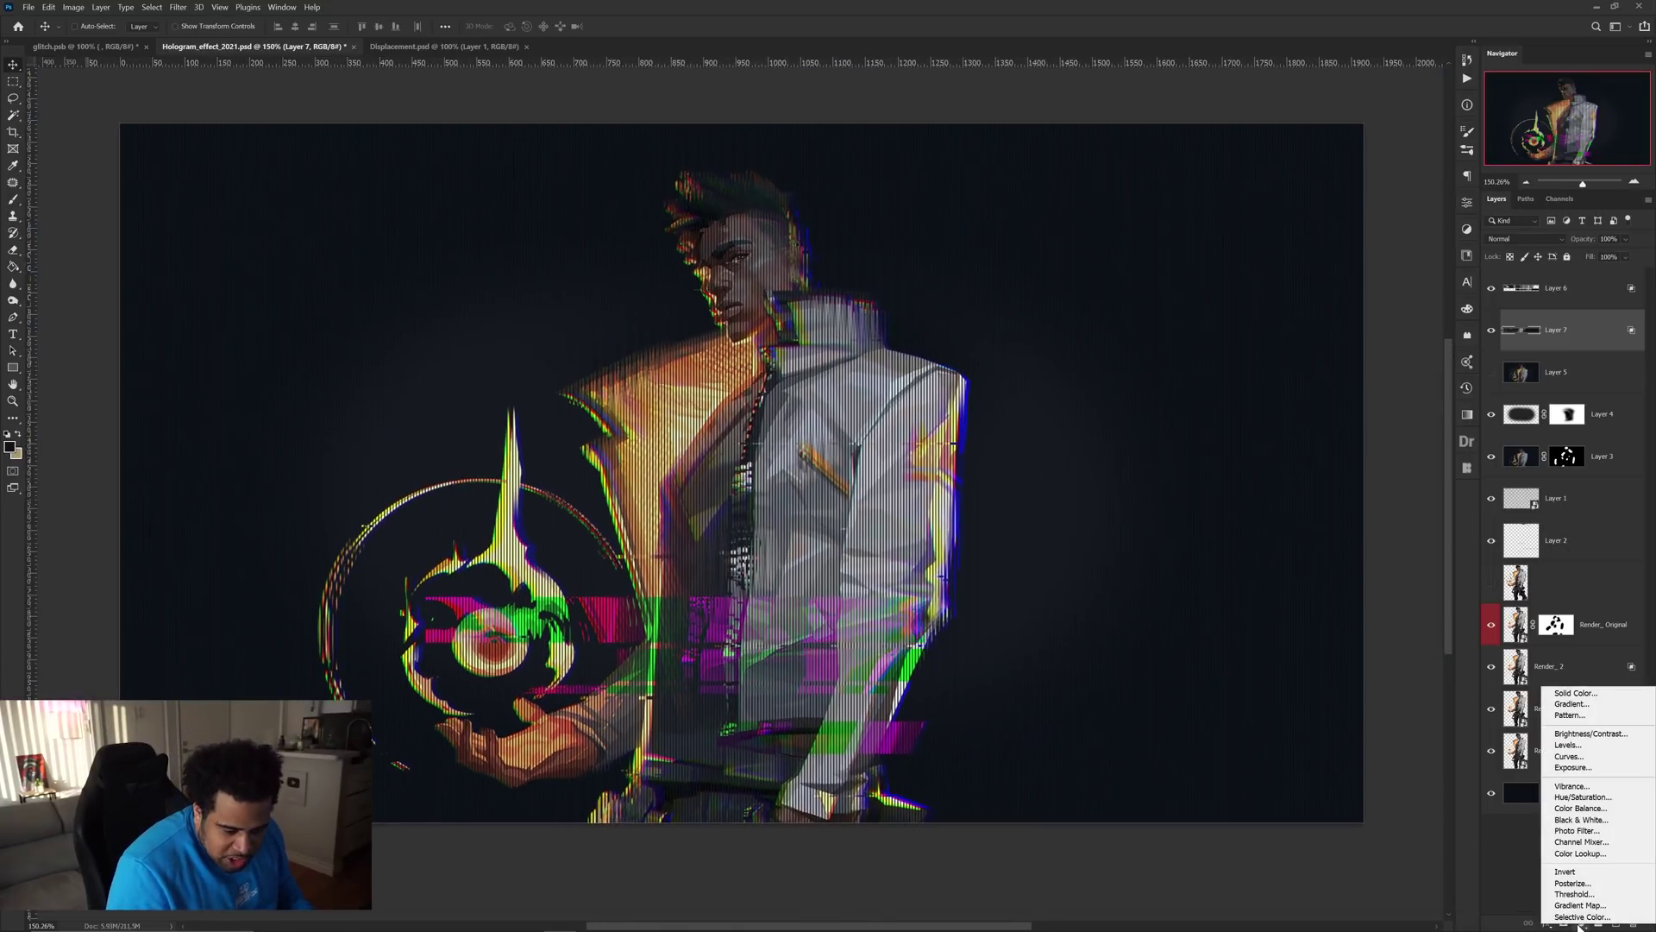
{"action": "left_click", "coordinate": [1575, 764]}
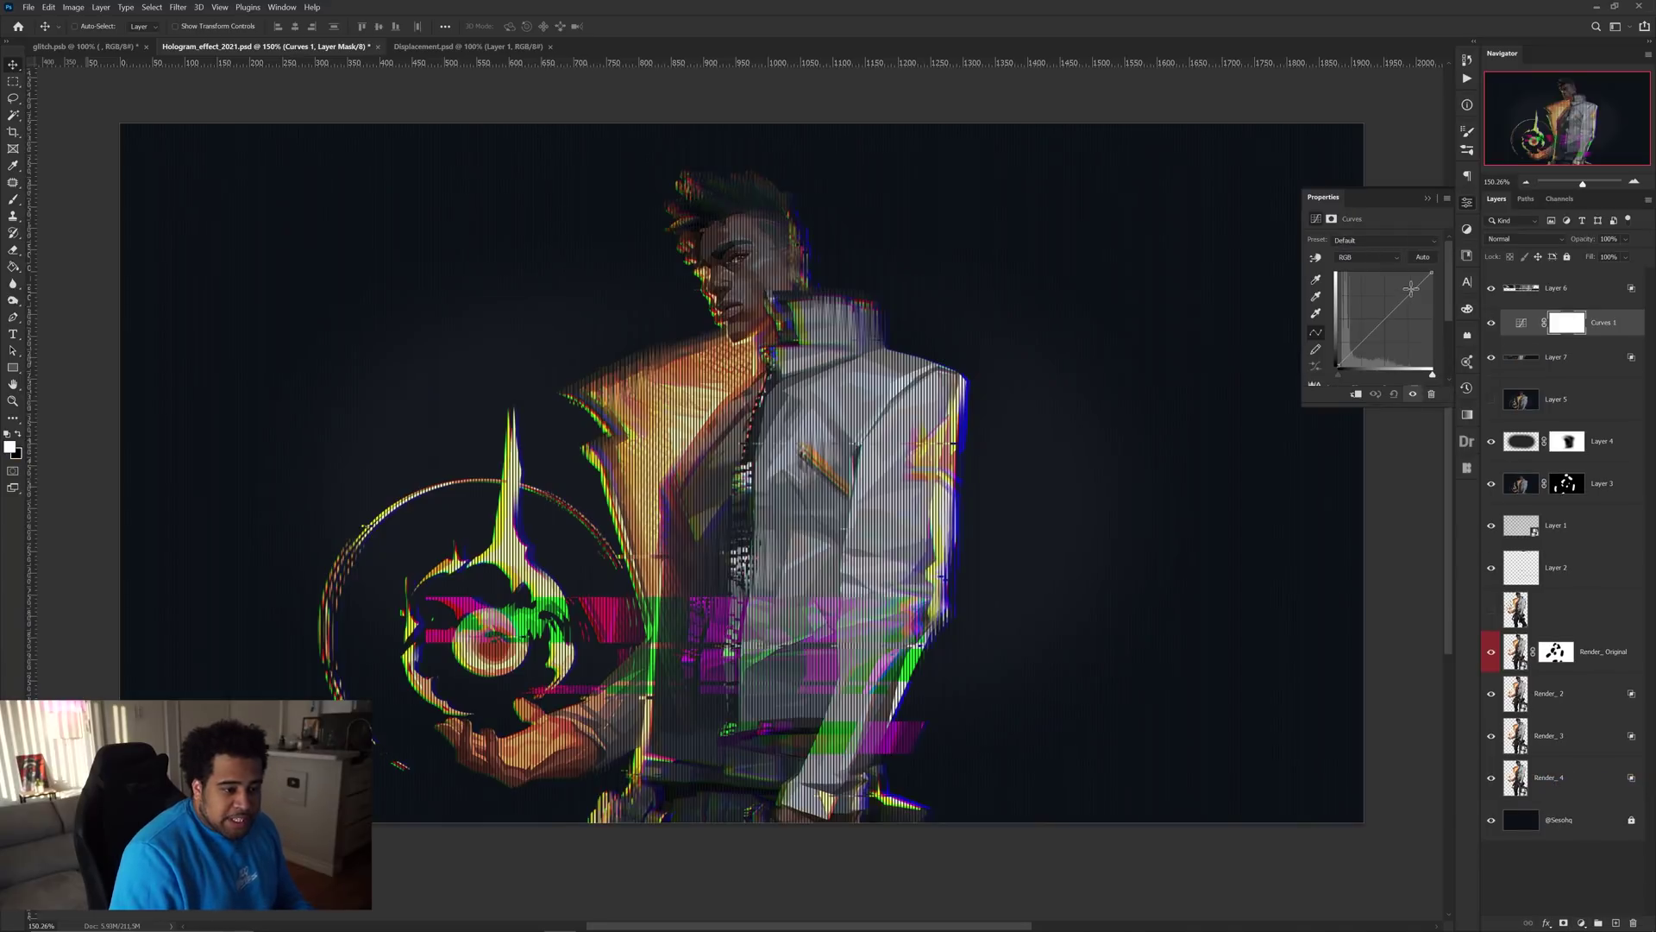
{"action": "left_click_drag", "start_coordinate": [1407, 294], "coordinate": [1403, 293]}
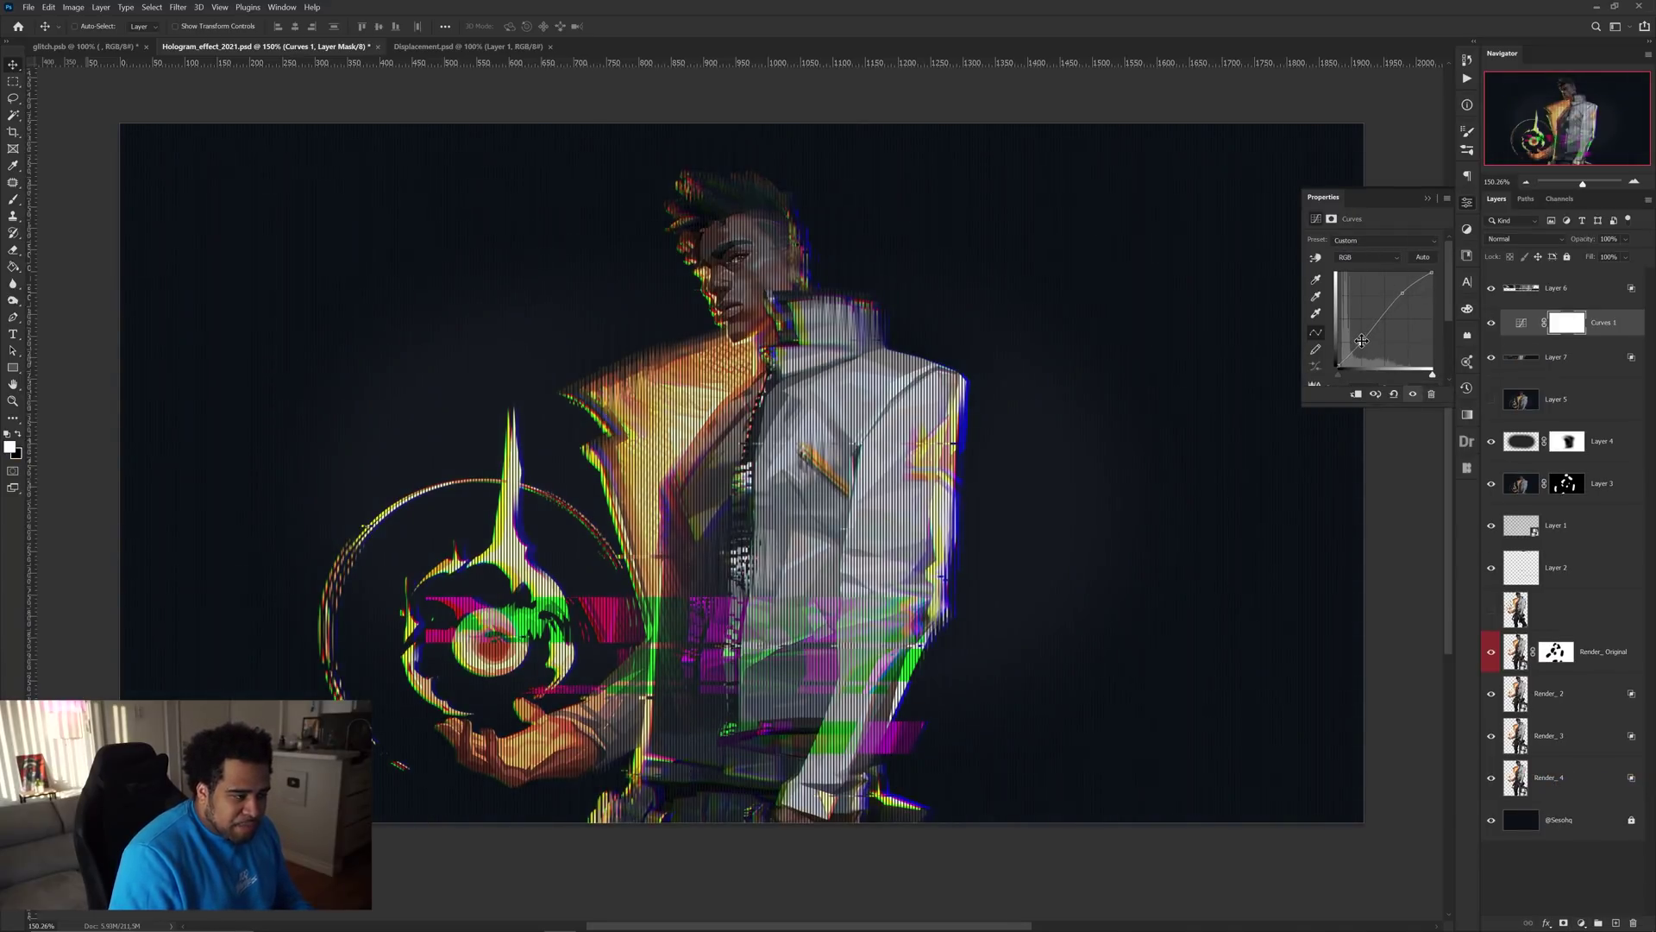
{"action": "left_click", "coordinate": [1464, 204]}
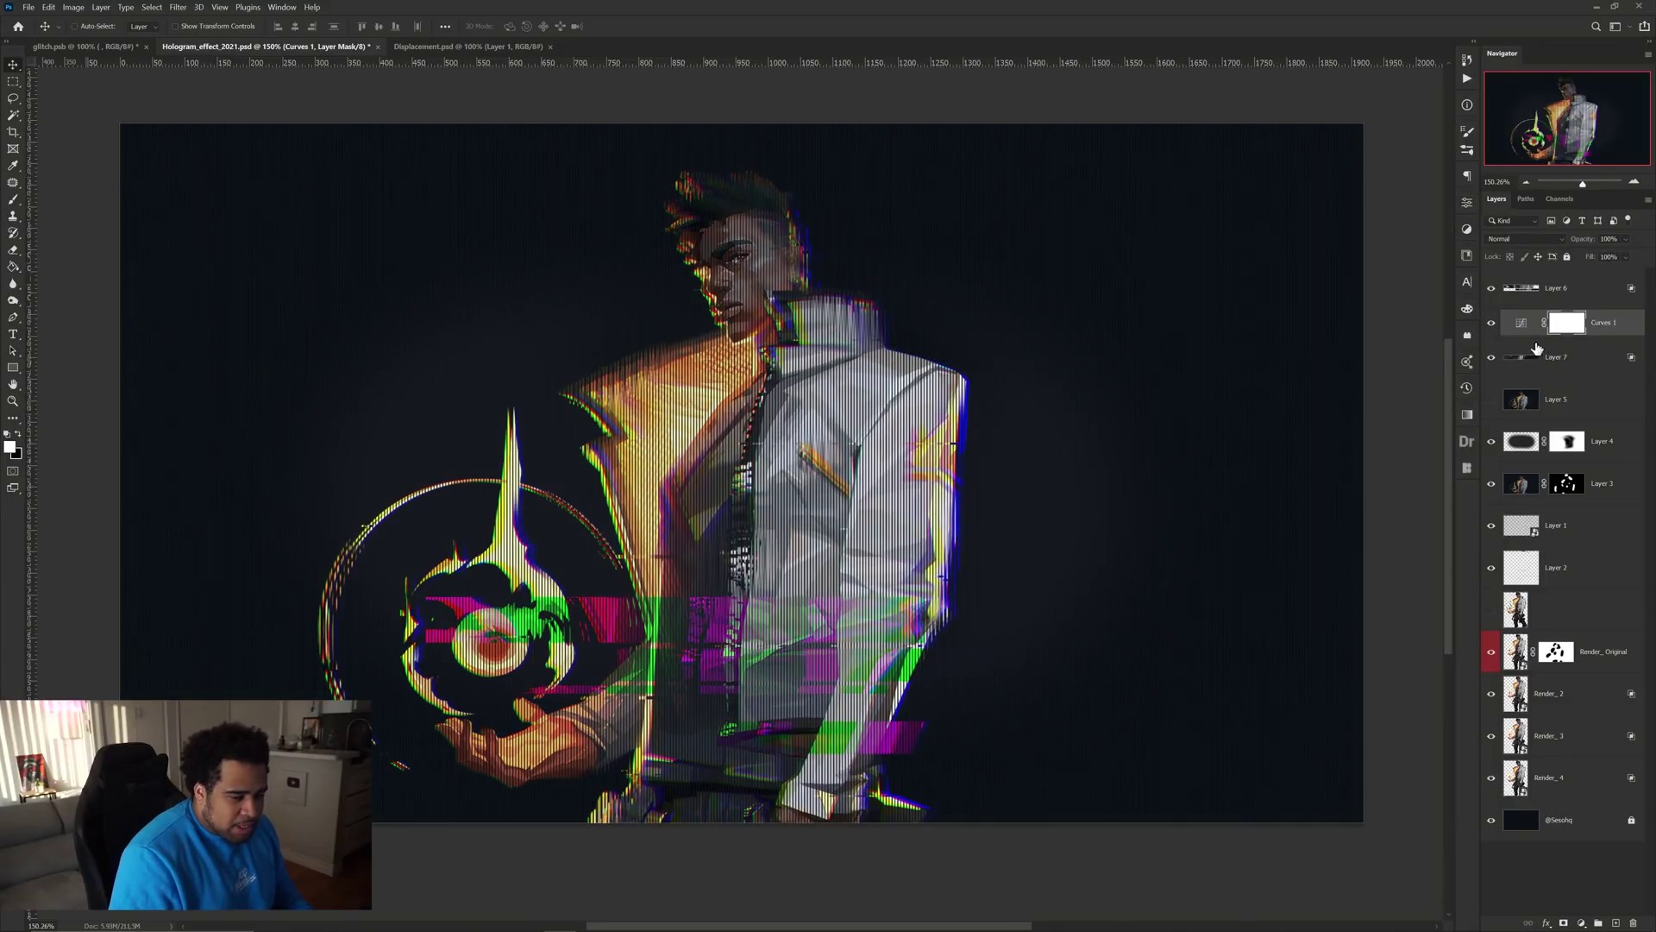
Fill the Curves mask with black and paint white over the character's head and the orb with a large soft brush
{"action": "key", "text": "ctrl+BackSpace"}
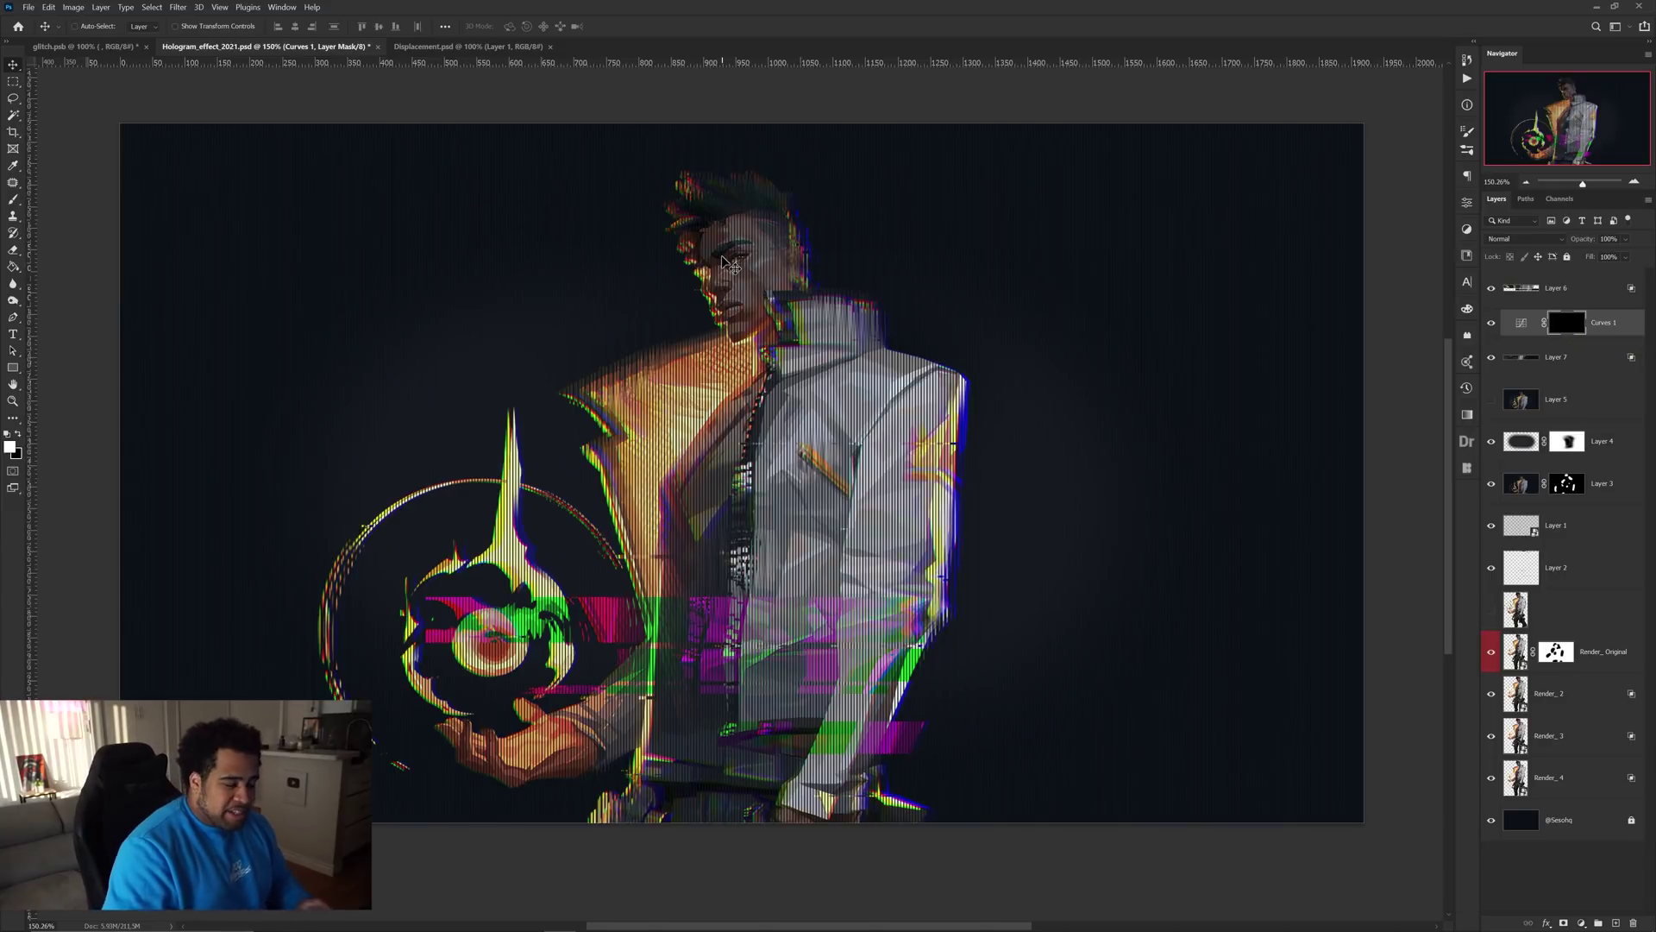
{"action": "key", "text": "b"}
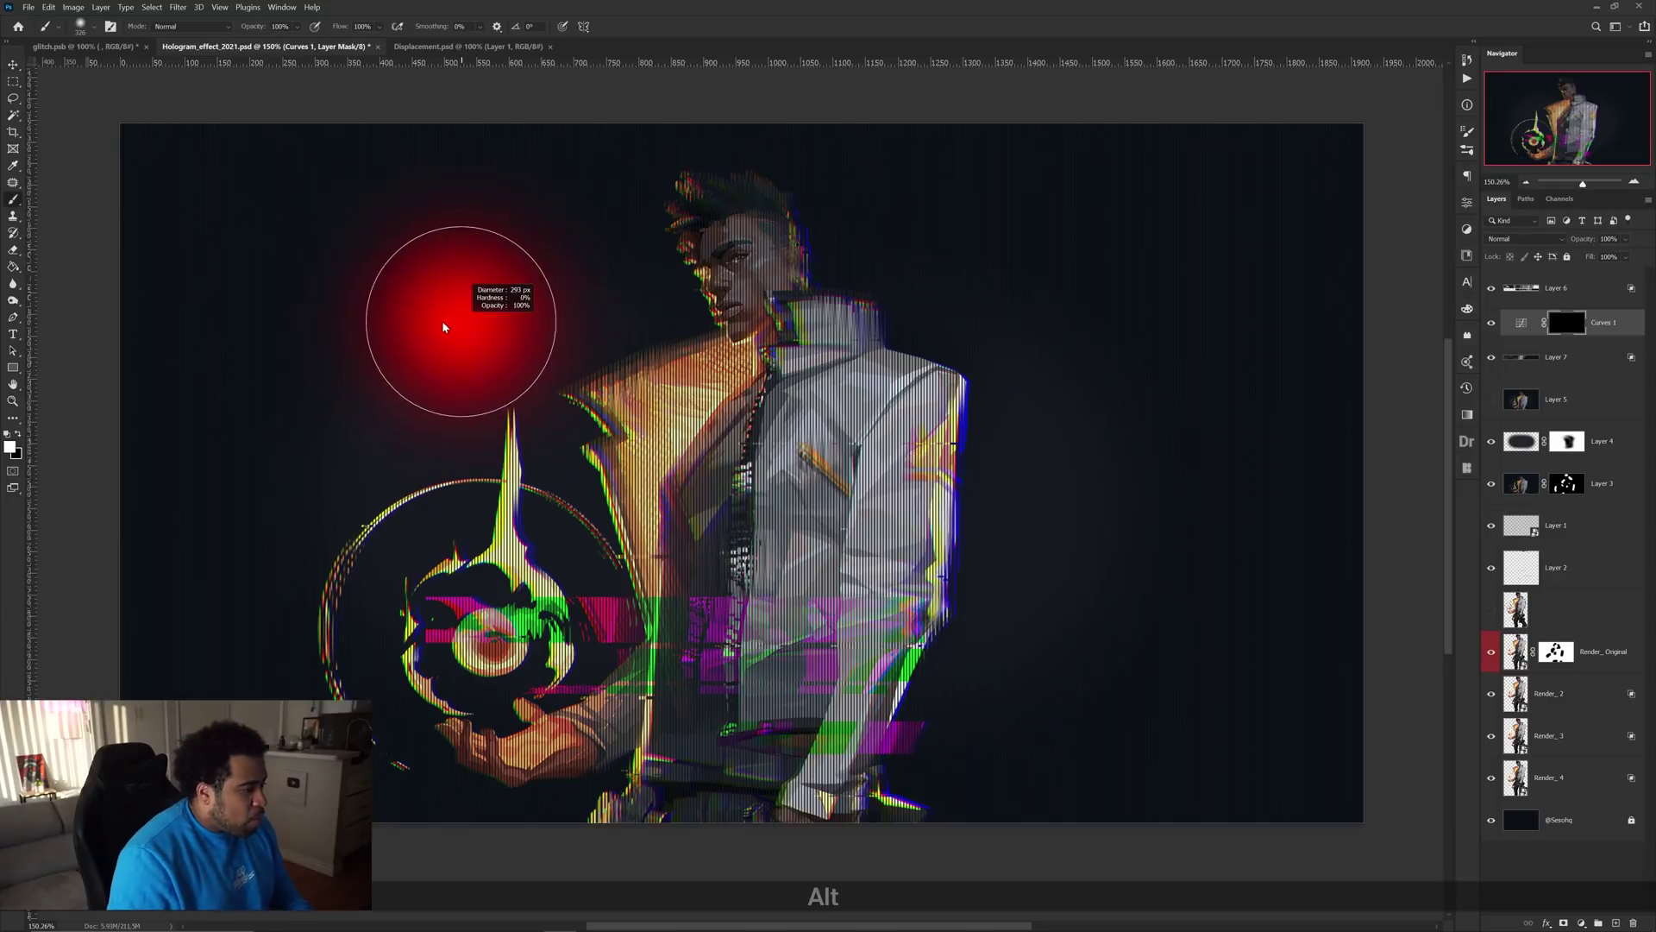
{"action": "mouse_move", "coordinate": [726, 257]}
{"action": "left_mouse_down"}
{"action": "mouse_move", "coordinate": [759, 257]}
{"action": "mouse_move", "coordinate": [801, 211]}
{"action": "mouse_move", "coordinate": [672, 300]}
{"action": "left_mouse_up"}
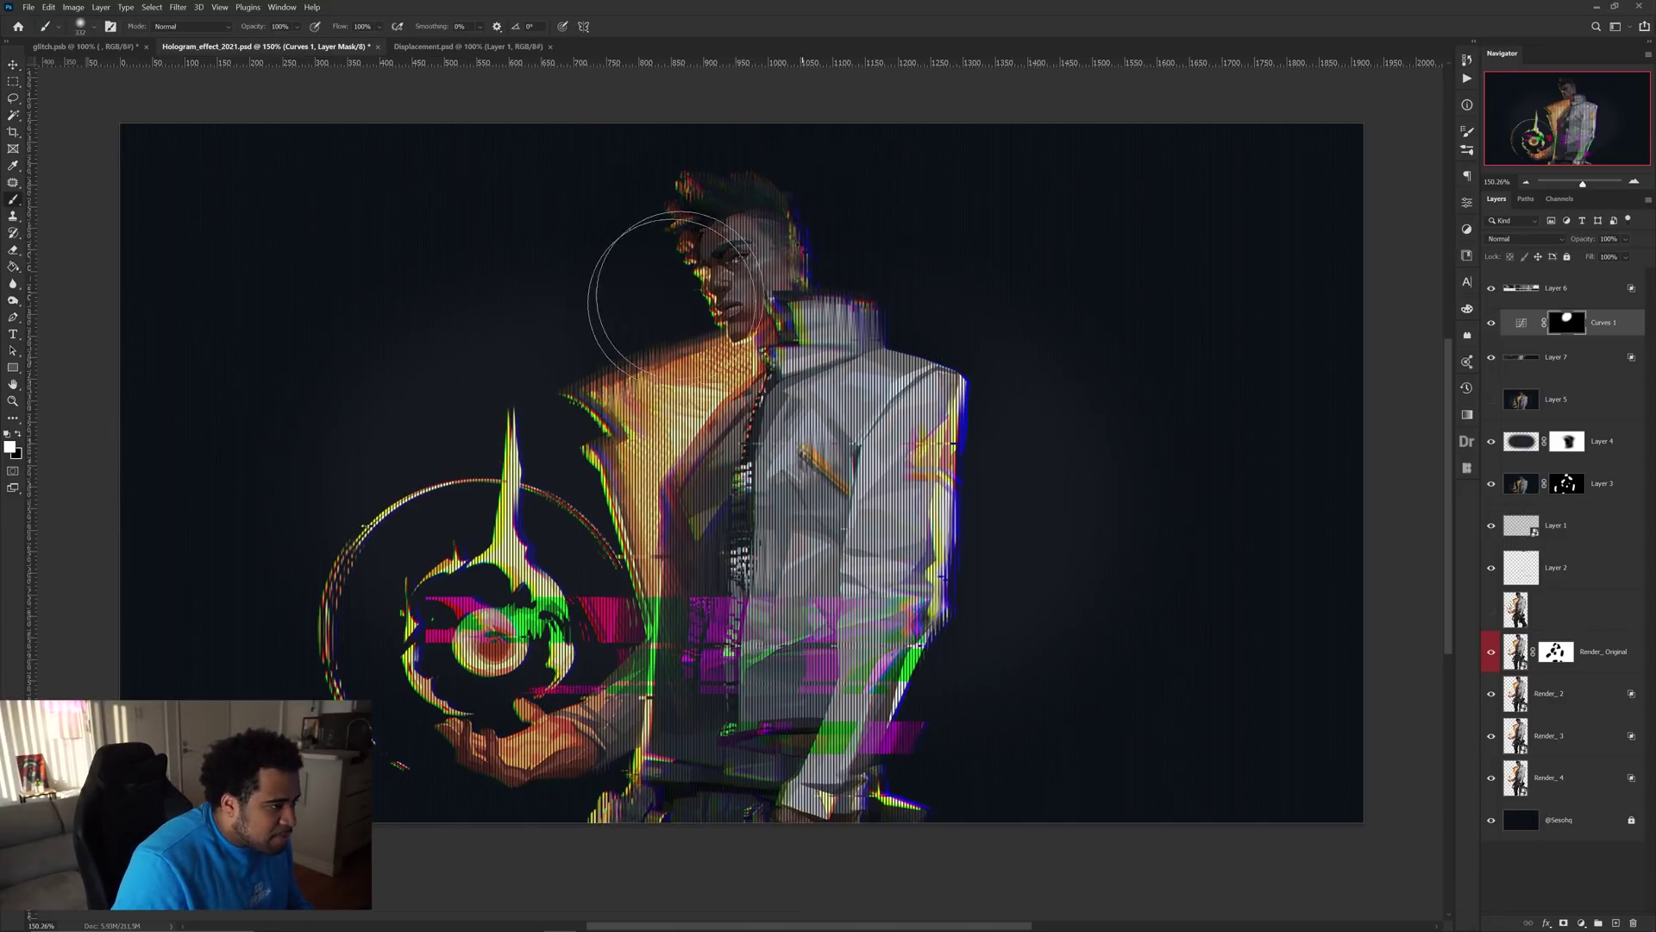
{"action": "mouse_move", "coordinate": [556, 647]}
{"action": "left_mouse_down"}
{"action": "mouse_move", "coordinate": [480, 682]}
{"action": "mouse_move", "coordinate": [455, 665]}
{"action": "mouse_move", "coordinate": [474, 603]}
{"action": "mouse_move", "coordinate": [534, 632]}
{"action": "mouse_move", "coordinate": [486, 634]}
{"action": "left_mouse_up"}
Resize the brush, extend the Curves brightening over the jacket and outer sleeve, and undo the last mask stroke
{"action": "right_click", "coordinate": [850, 535], "text": "alt"}
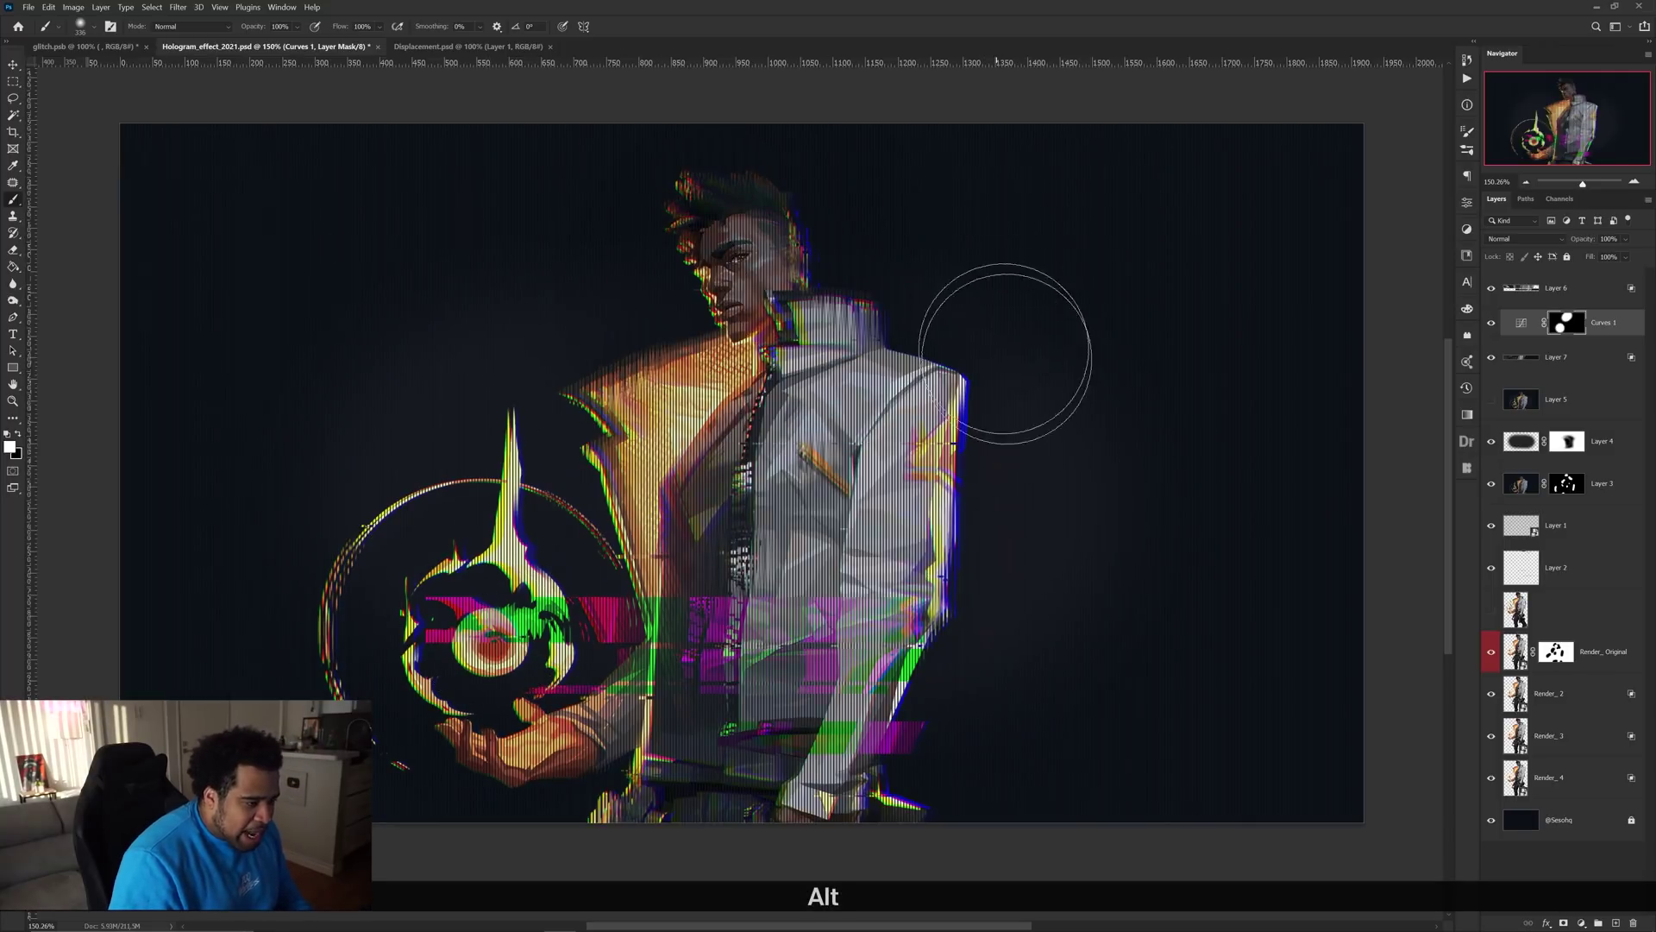
{"action": "scroll", "coordinate": [863, 604], "scroll_direction": "down", "scroll_amount": 3}
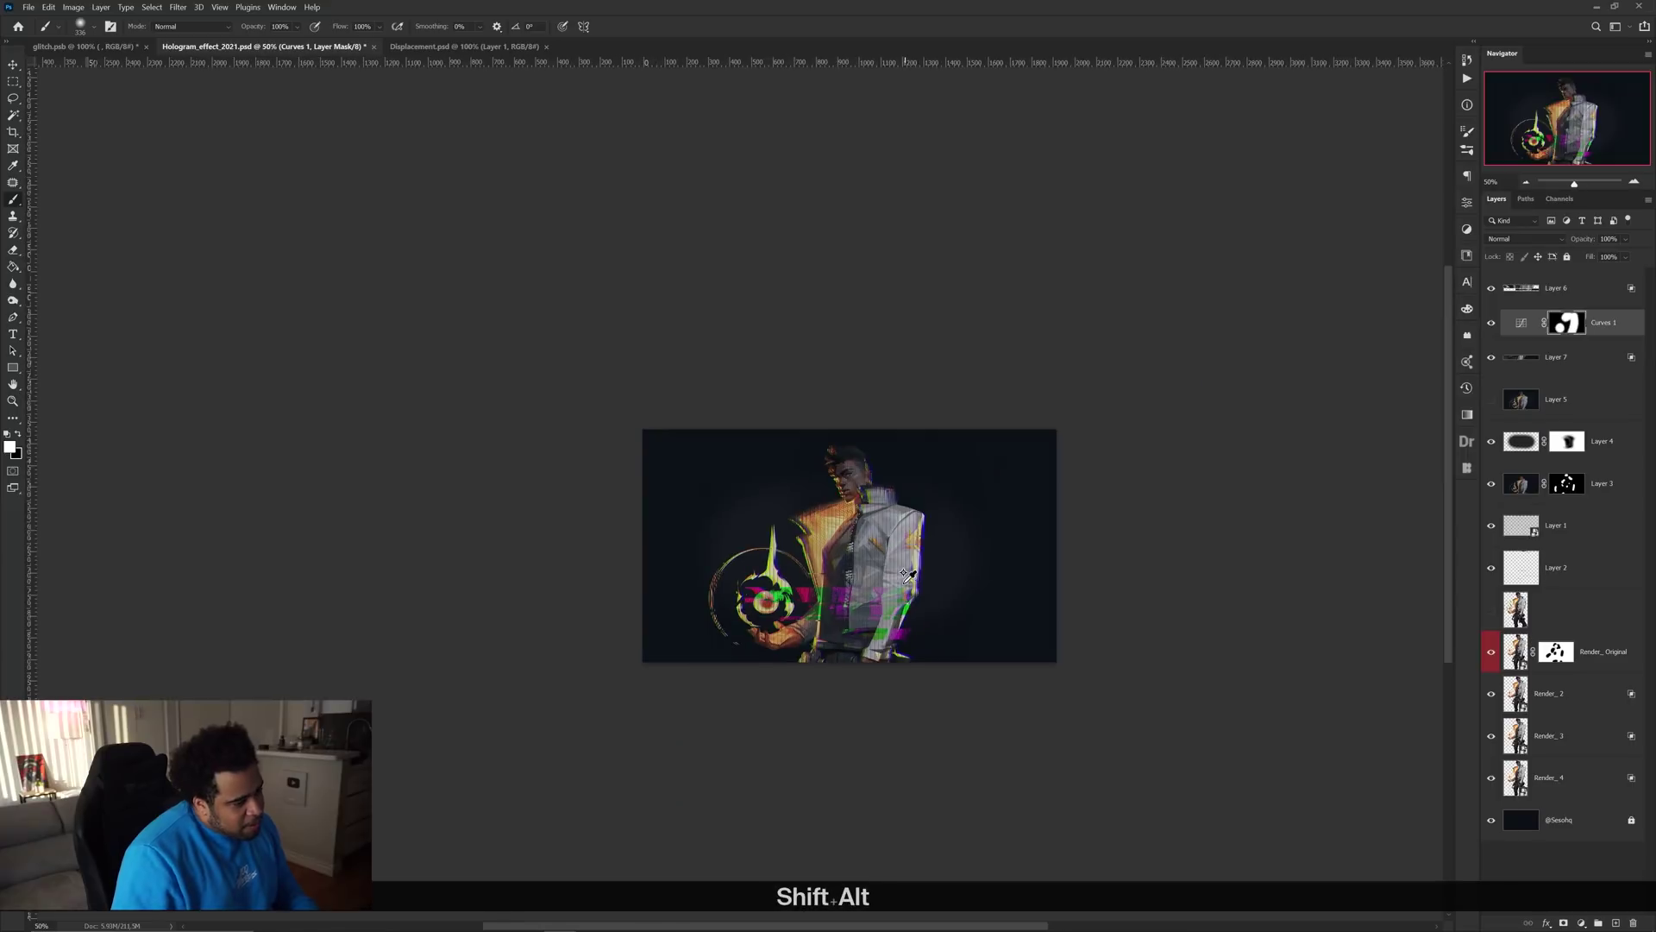
{"action": "scroll", "coordinate": [903, 578], "scroll_direction": "up", "scroll_amount": 2}
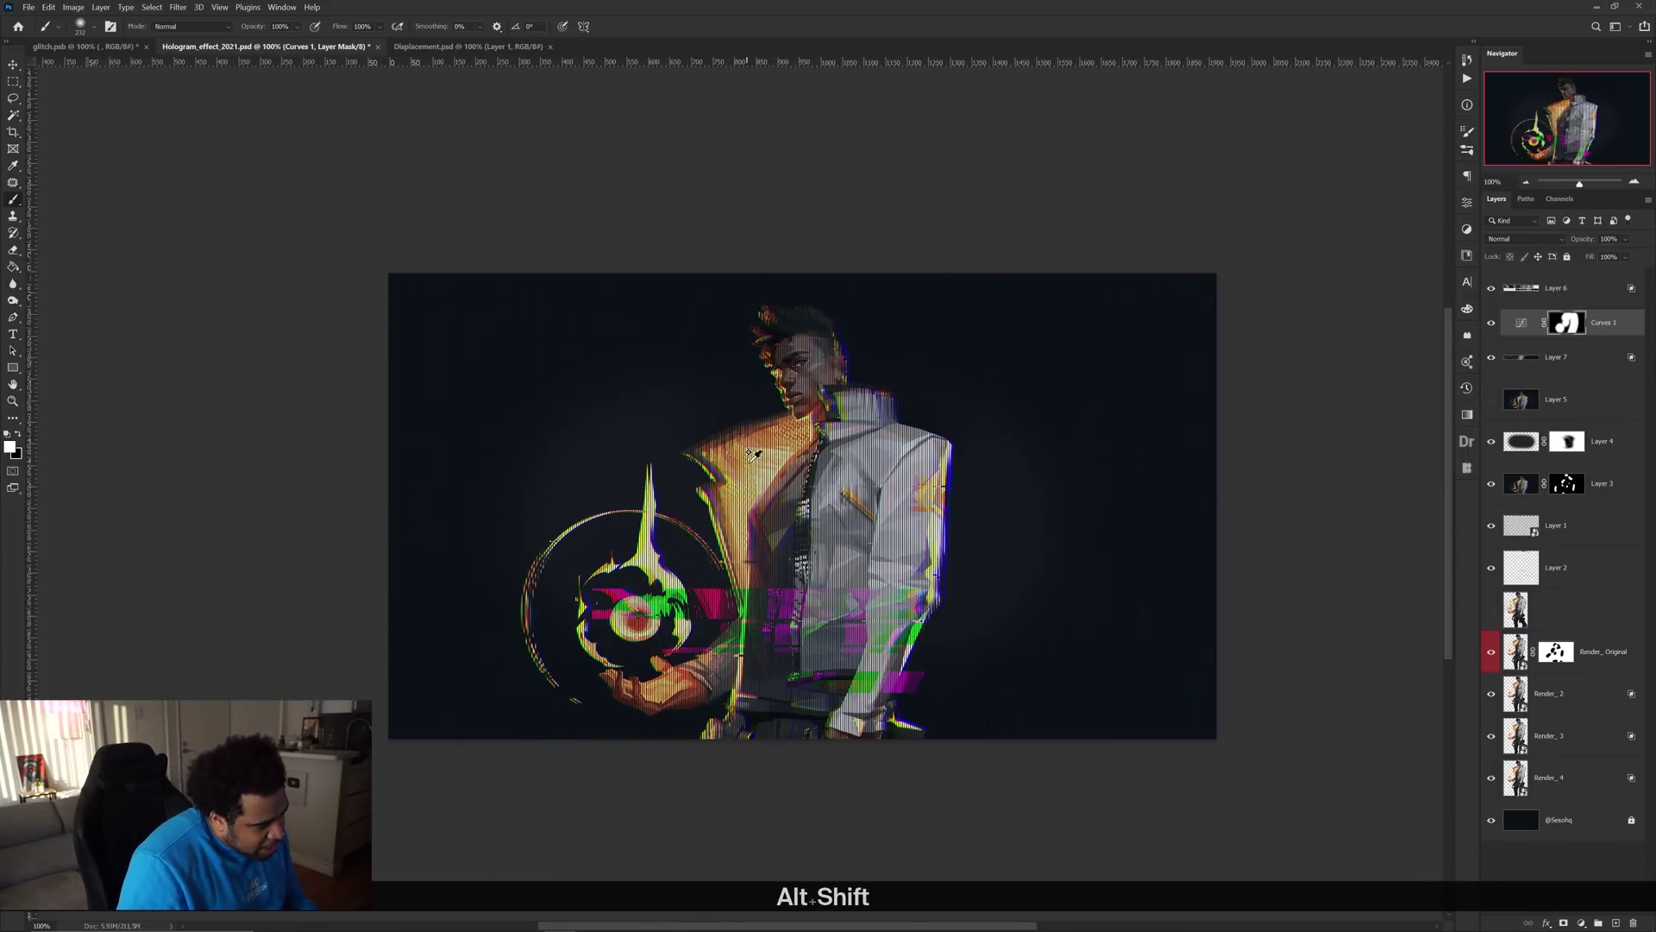
{"action": "scroll", "coordinate": [748, 463], "scroll_direction": "up", "scroll_amount": 2}
{"action": "key", "text": "ctrl+z"}
{"action": "right_click", "coordinate": [824, 450], "text": "alt"}
{"action": "scroll", "coordinate": [886, 547], "scroll_direction": "down", "scroll_amount": 3}
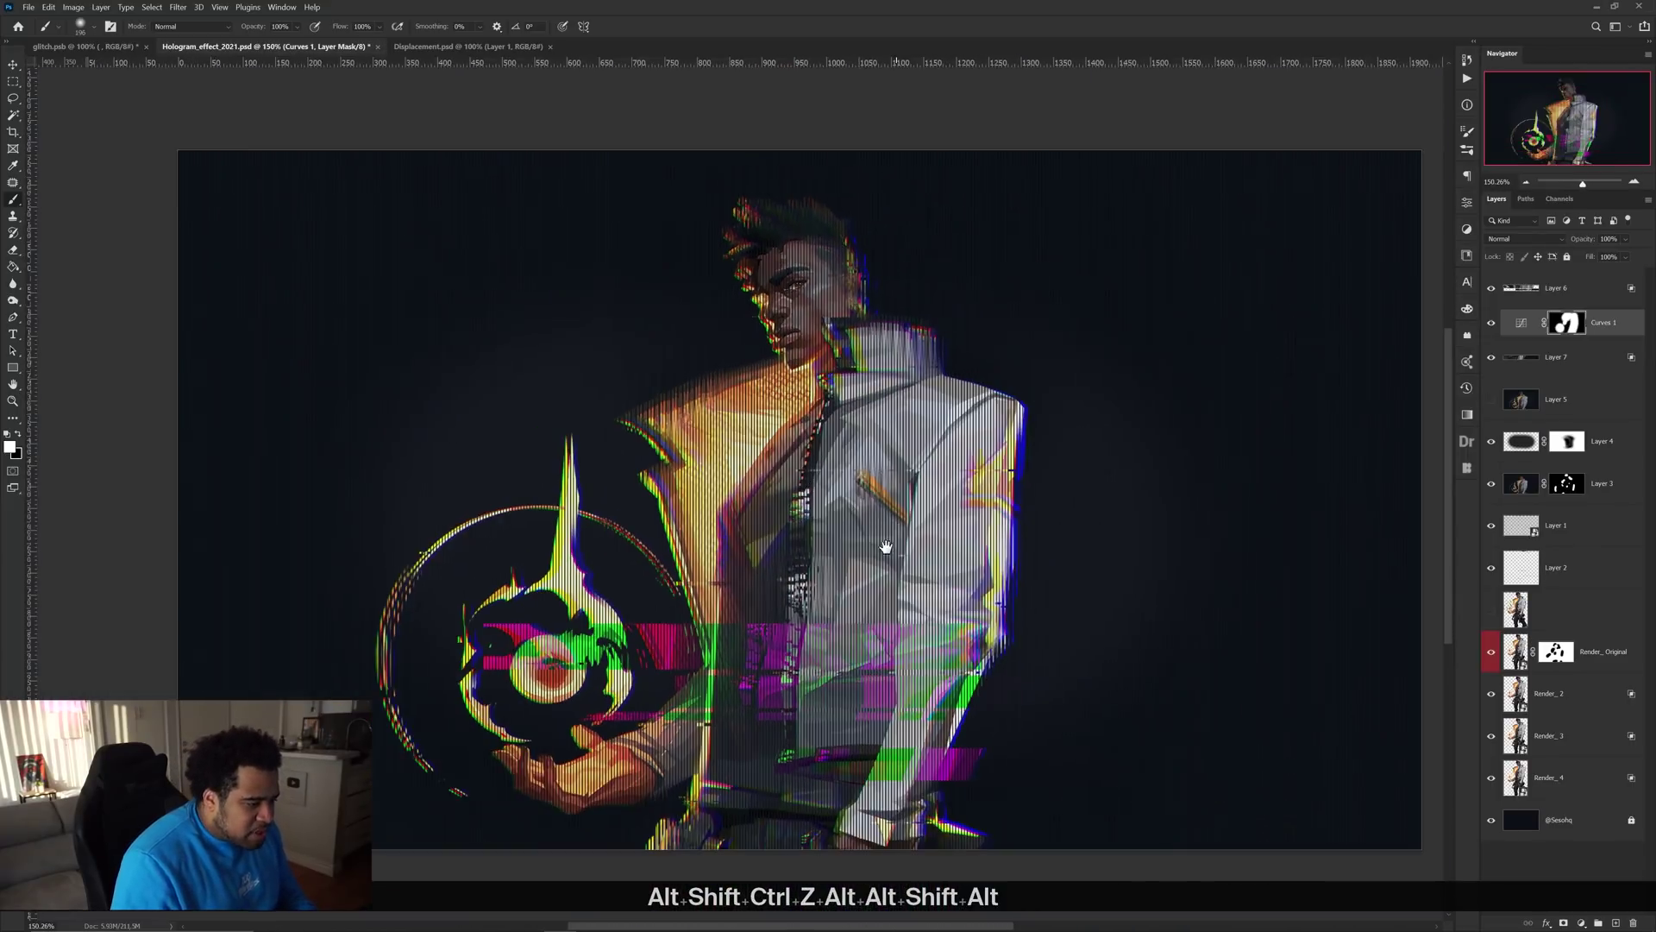
{"action": "left_click_drag", "start_coordinate": [886, 546], "coordinate": [812, 467]}
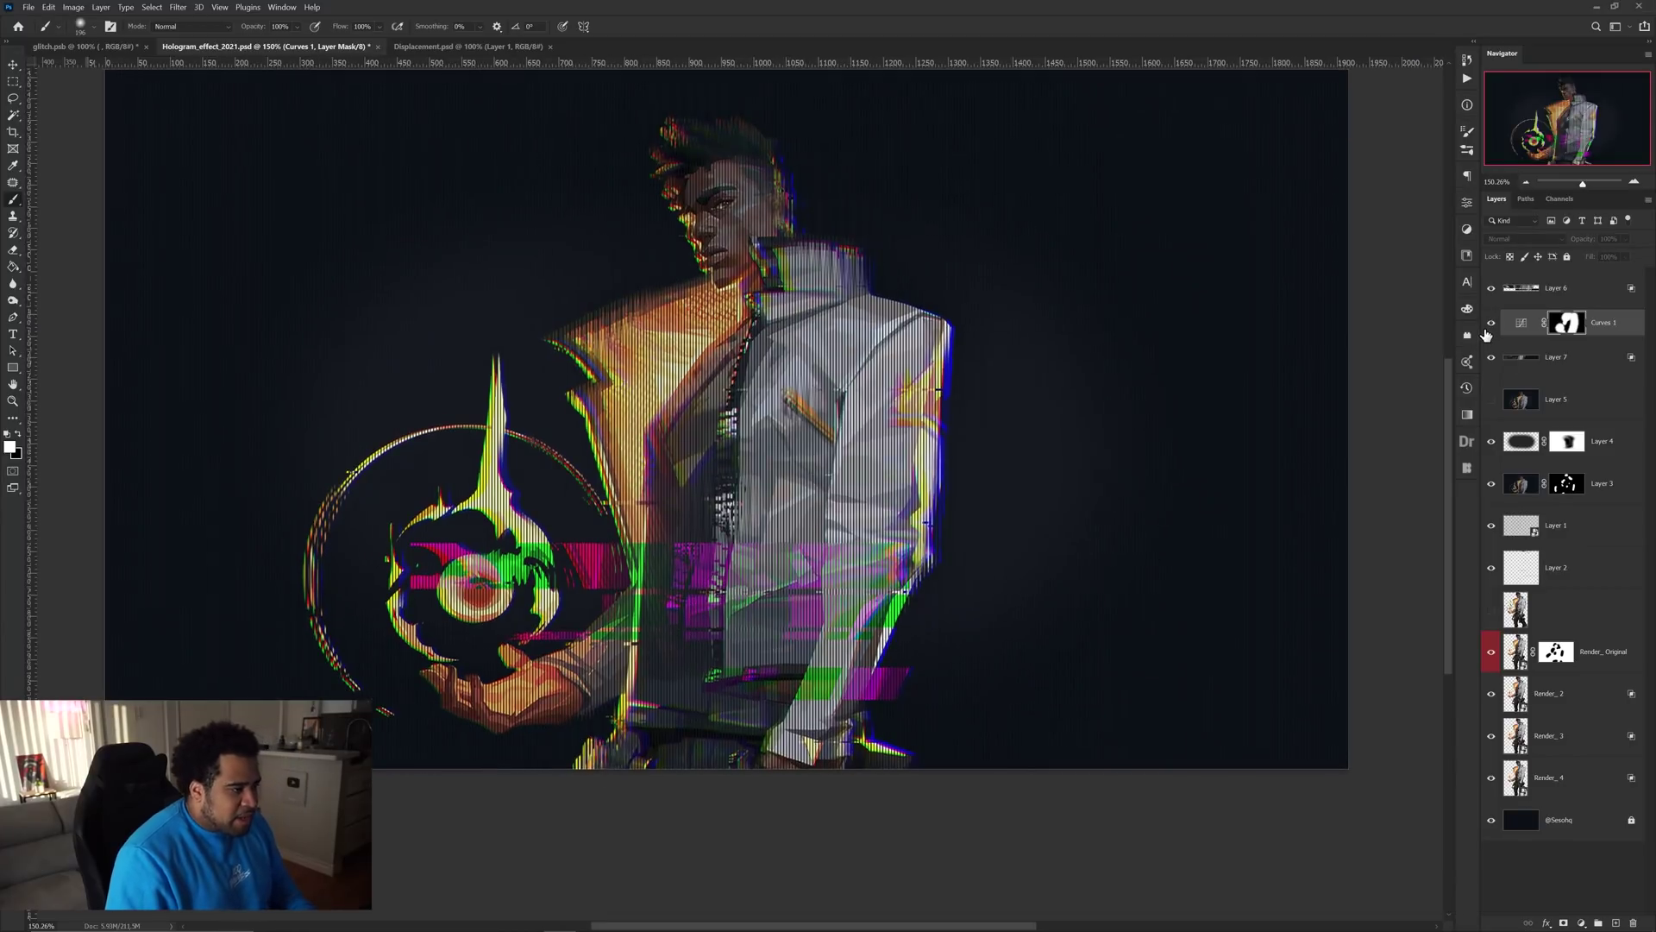
{"action": "scroll", "coordinate": [1044, 384], "scroll_direction": "down", "scroll_amount": 2}
{"action": "left_click_drag", "start_coordinate": [1018, 437], "coordinate": [980, 458]}
{"action": "scroll", "coordinate": [1006, 448], "scroll_direction": "up", "scroll_amount": 1}
{"action": "scroll", "coordinate": [1006, 449], "scroll_direction": "down", "scroll_amount": 1}
{"action": "key", "text": "v"}
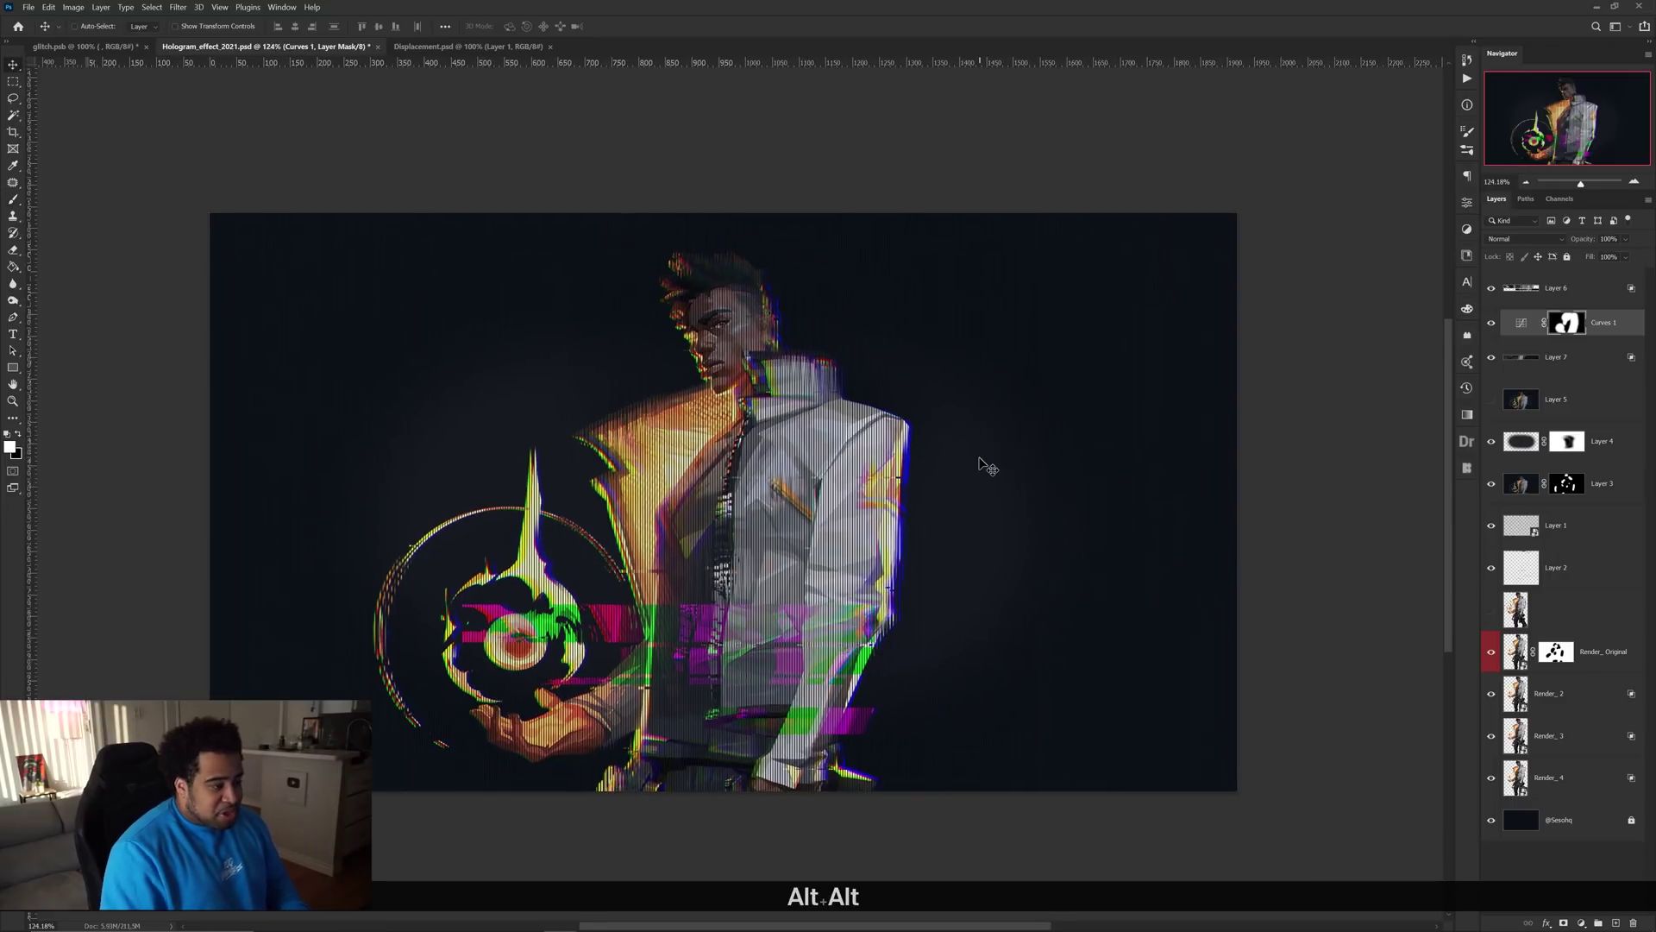
{"action": "left_click_drag", "start_coordinate": [931, 449], "coordinate": [943, 457]}
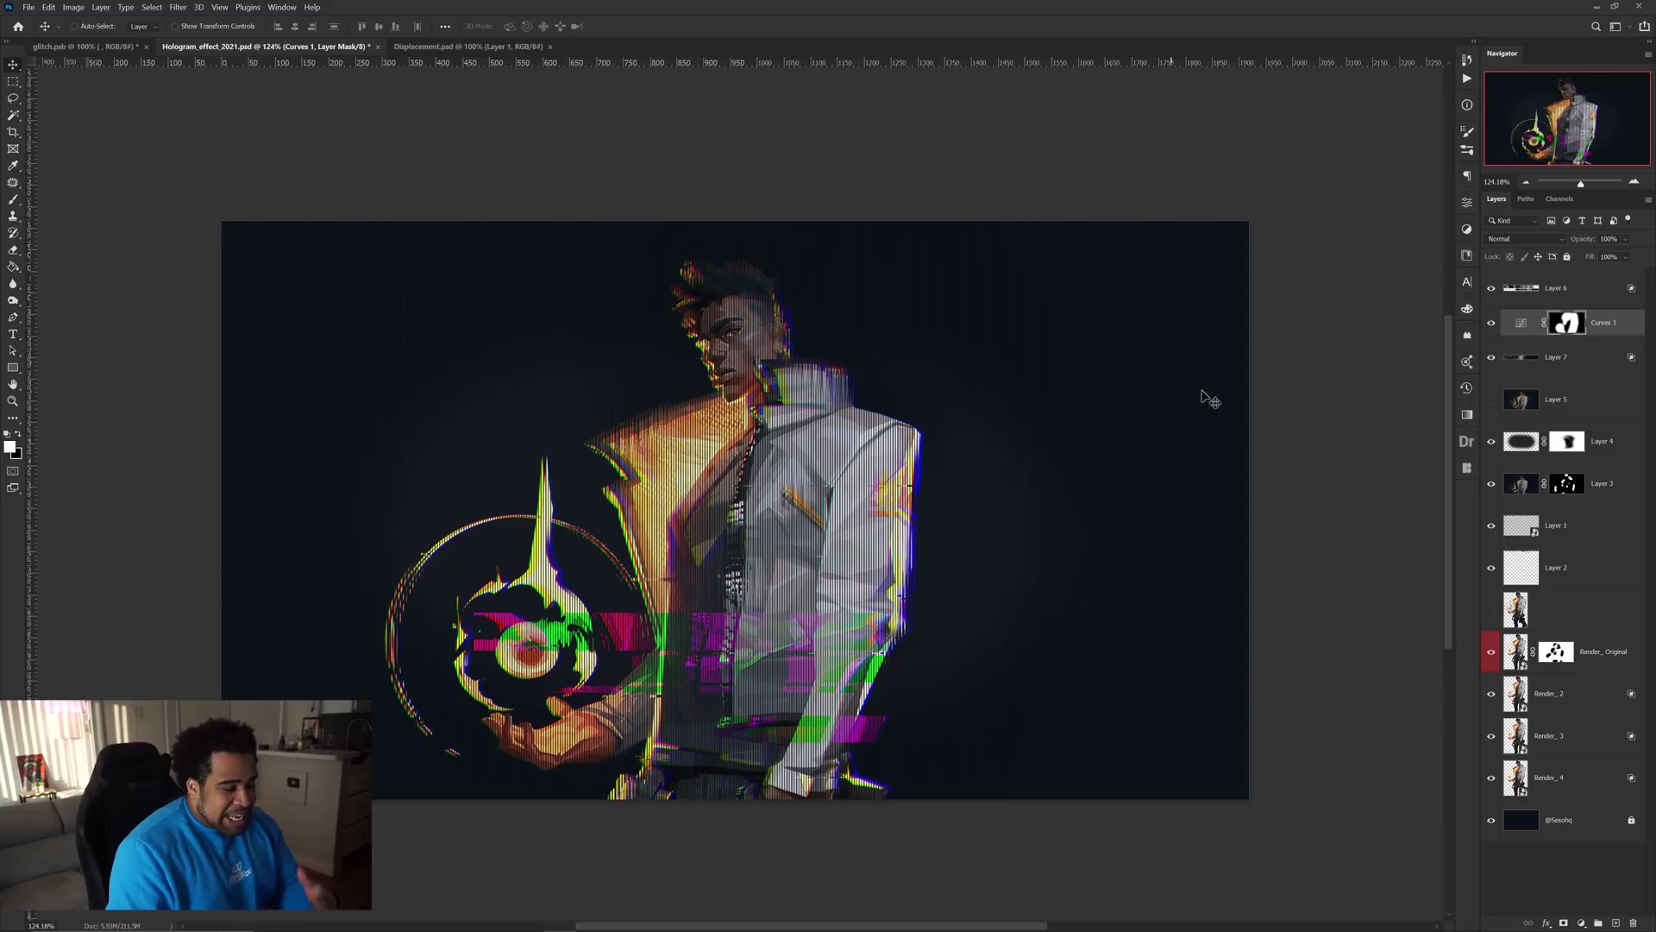
Stamp all visible layers into a new layer above the topmost glitch strip layer and convert it to a Smart Object
{"action": "left_click", "coordinate": [1581, 293]}
{"action": "key", "text": "ctrl+alt+shift+e"}
{"action": "right_click", "coordinate": [1577, 292]}
{"action": "left_click", "coordinate": [1523, 459]}
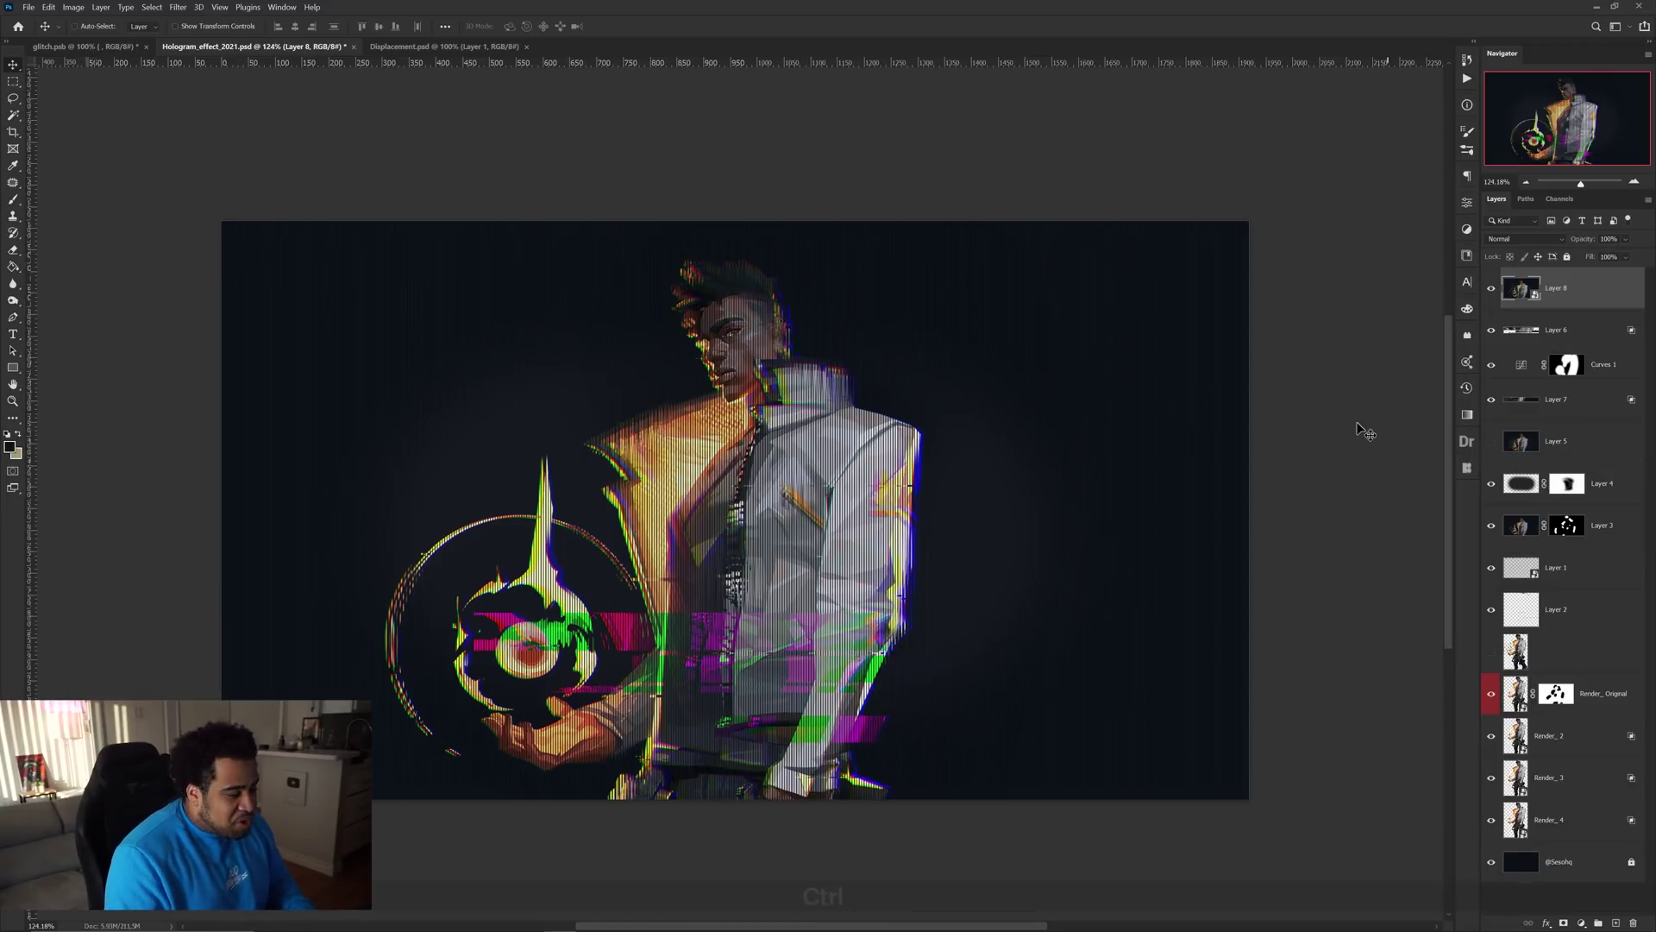
Transform the merged Smart Object: narrow its width, flare its right edge in perspective, and move it over the right half of the canvas
{"action": "key", "text": "ctrl+t"}
{"action": "left_click_drag", "start_coordinate": [1255, 489], "coordinate": [841, 483]}
{"action": "right_click", "coordinate": [723, 460]}
{"action": "left_click", "coordinate": [753, 529]}
{"action": "left_click_drag", "start_coordinate": [835, 337], "coordinate": [835, 231]}
{"action": "left_click_drag", "start_coordinate": [665, 421], "coordinate": [1168, 377]}
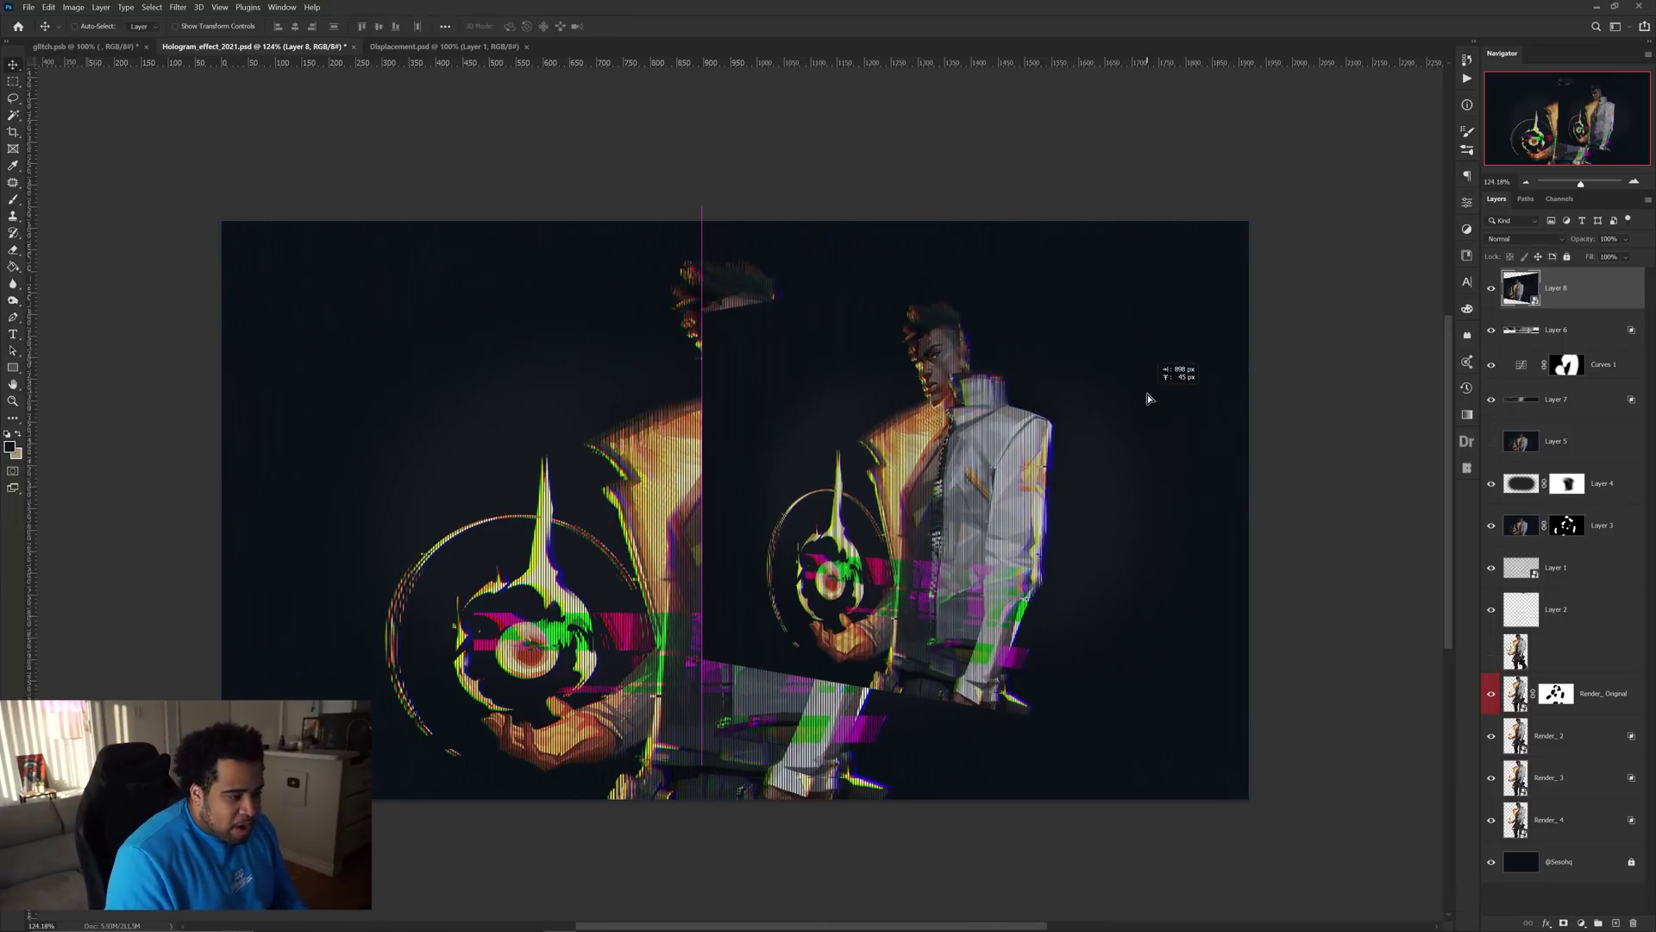
{"action": "key", "text": "Return"}
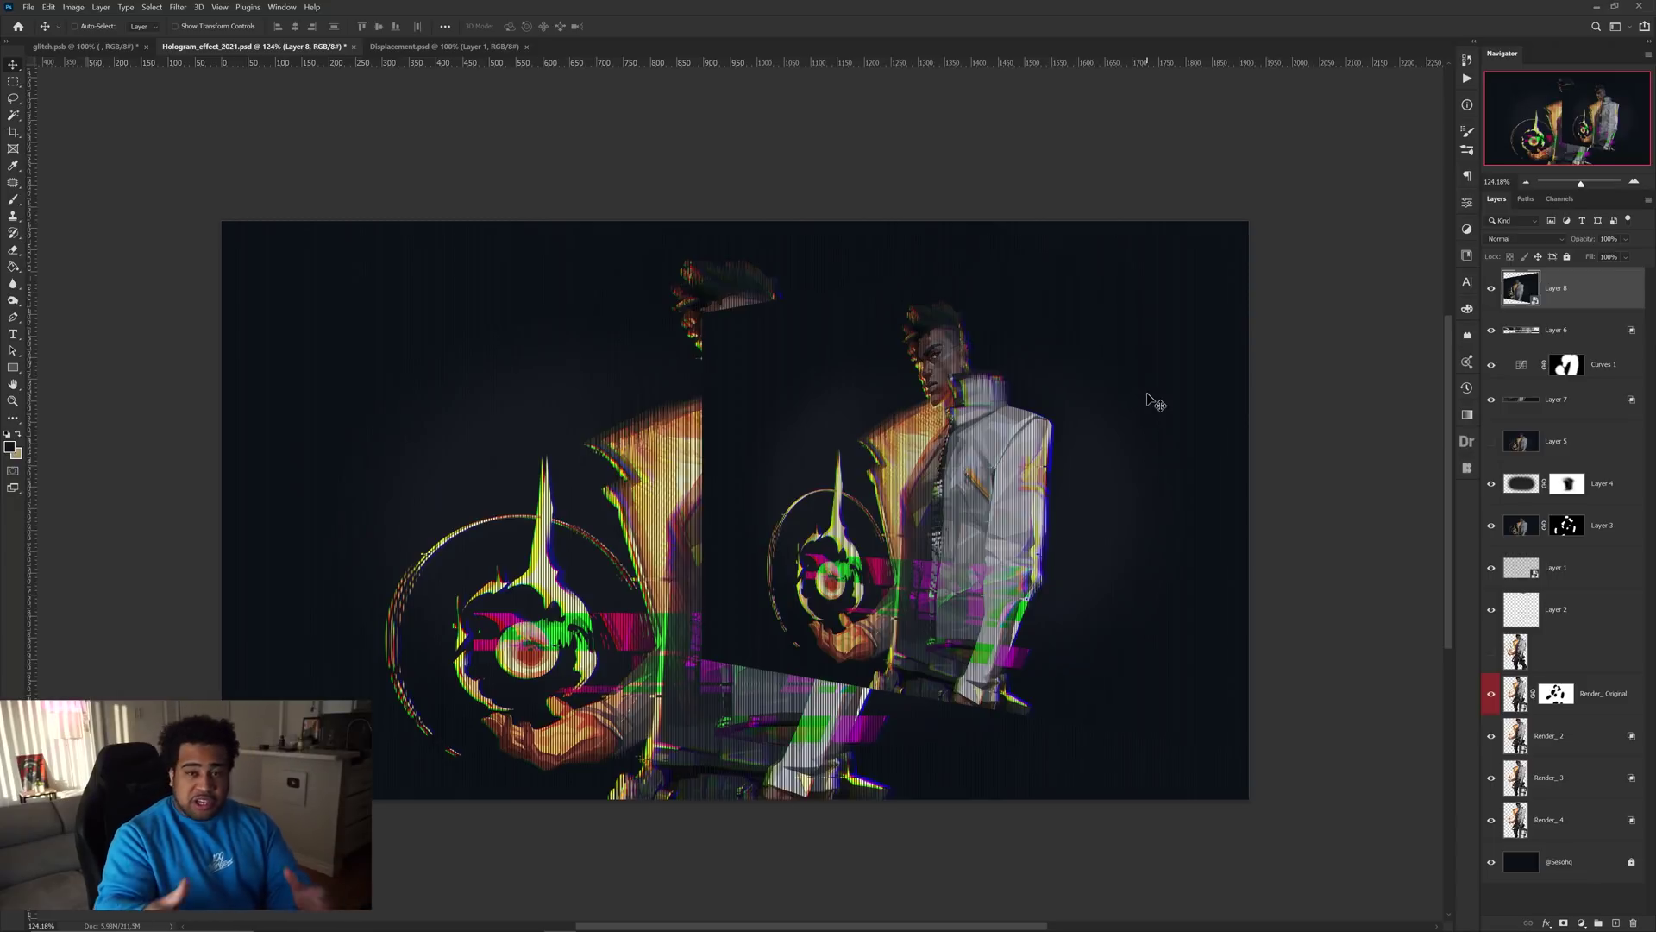